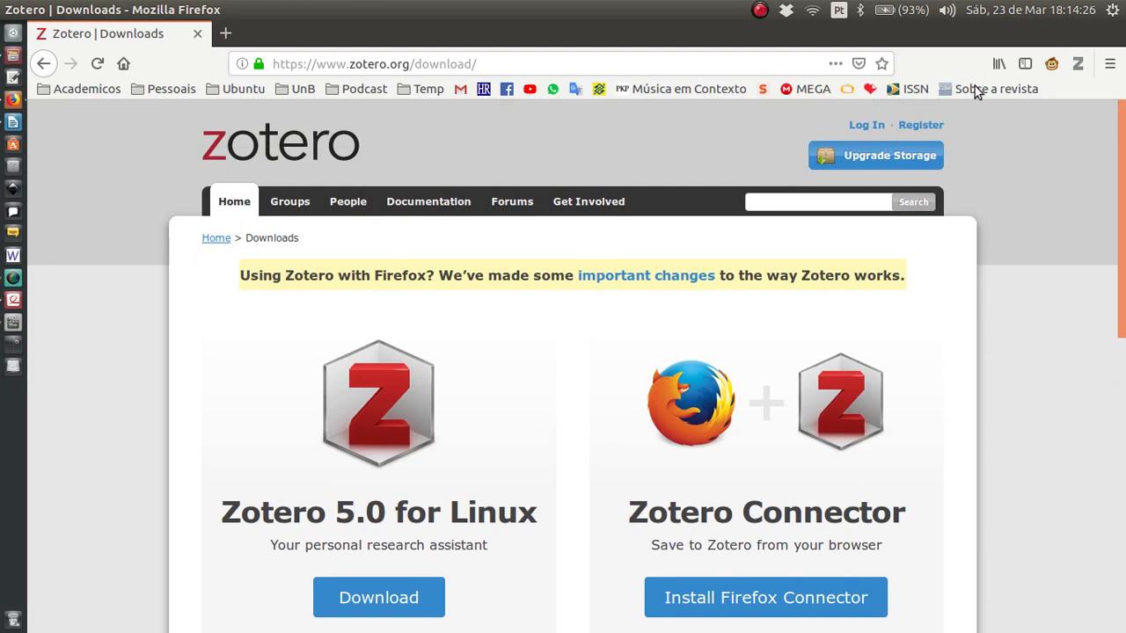
Log in to the Zotero website with the already filled-in account credentials and view the online library
{"action": "left_click", "coordinate": [865, 125]}
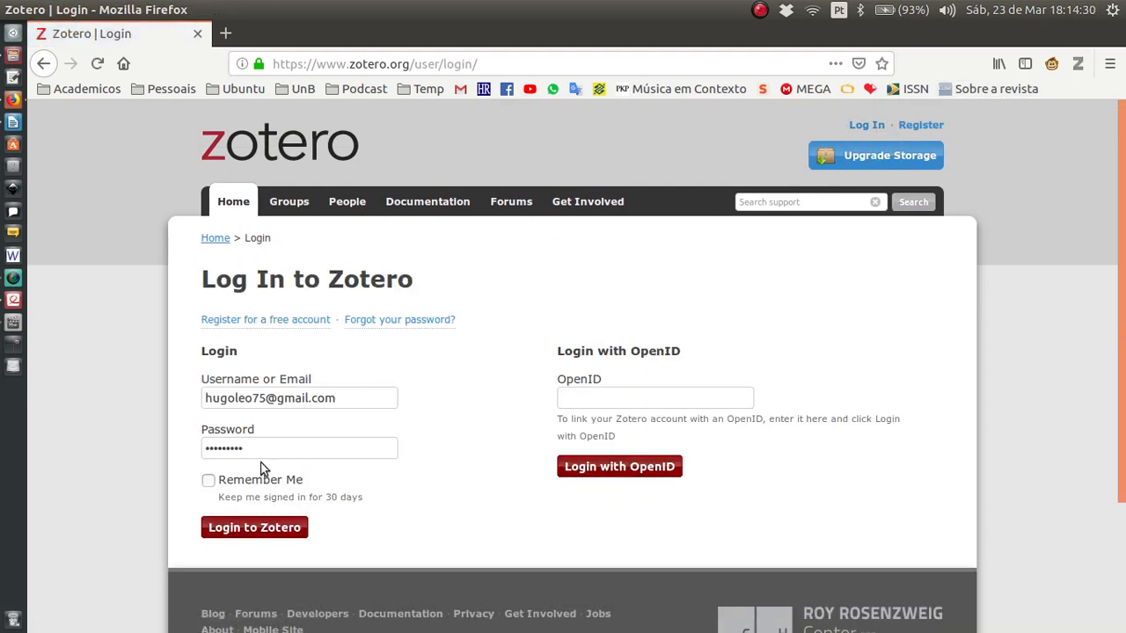
{"action": "left_click", "coordinate": [254, 528]}
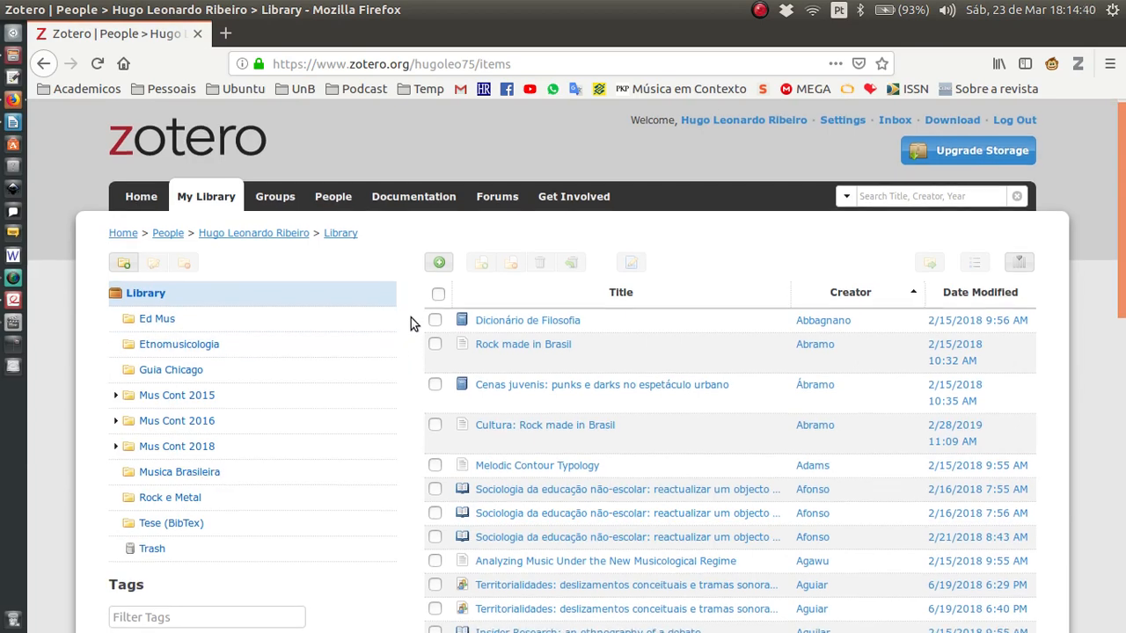
{"action": "scroll", "coordinate": [143, 304], "scroll_direction": "down", "scroll_amount": 2}
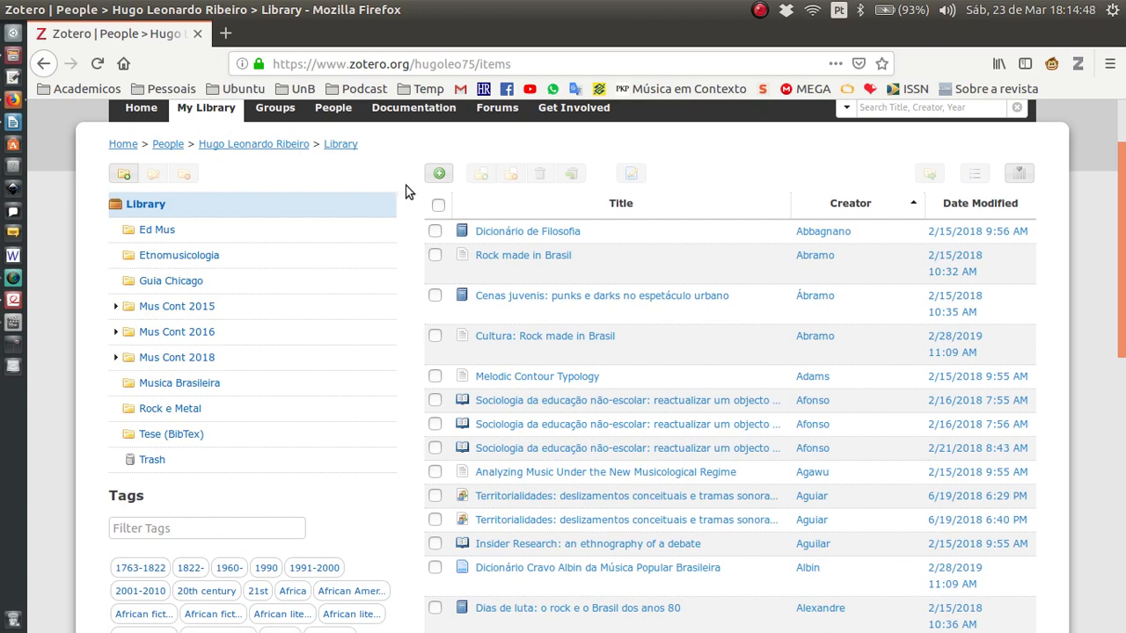
Switch to the Zotero desktop application and review the synchronization settings in its preferences
{"action": "left_click", "coordinate": [10, 9]}
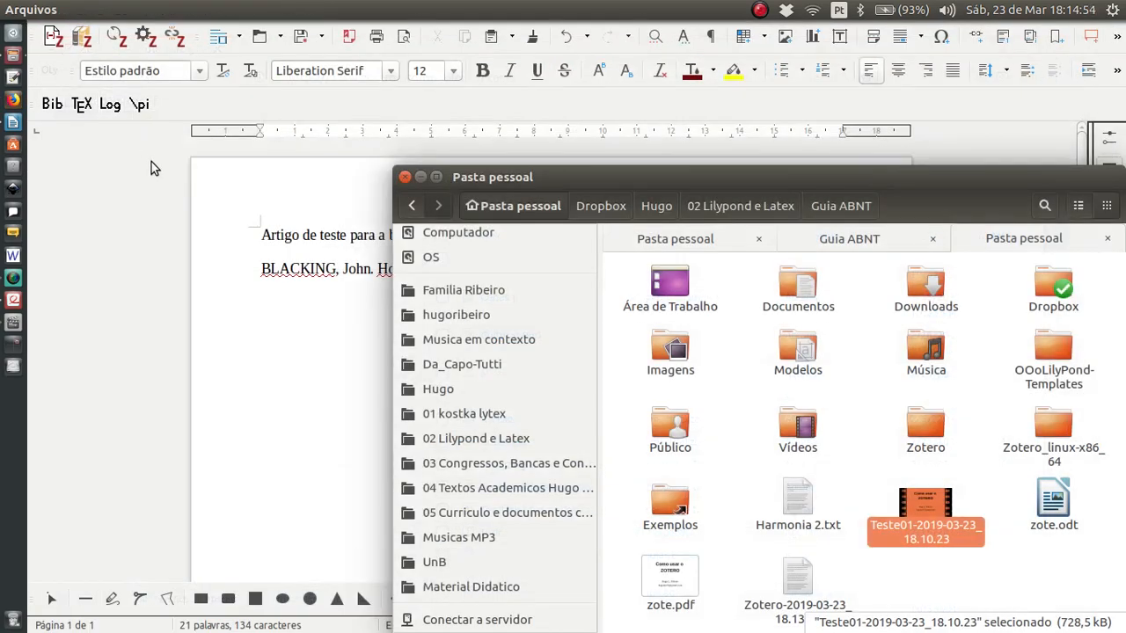
{"action": "left_click", "coordinate": [13, 167]}
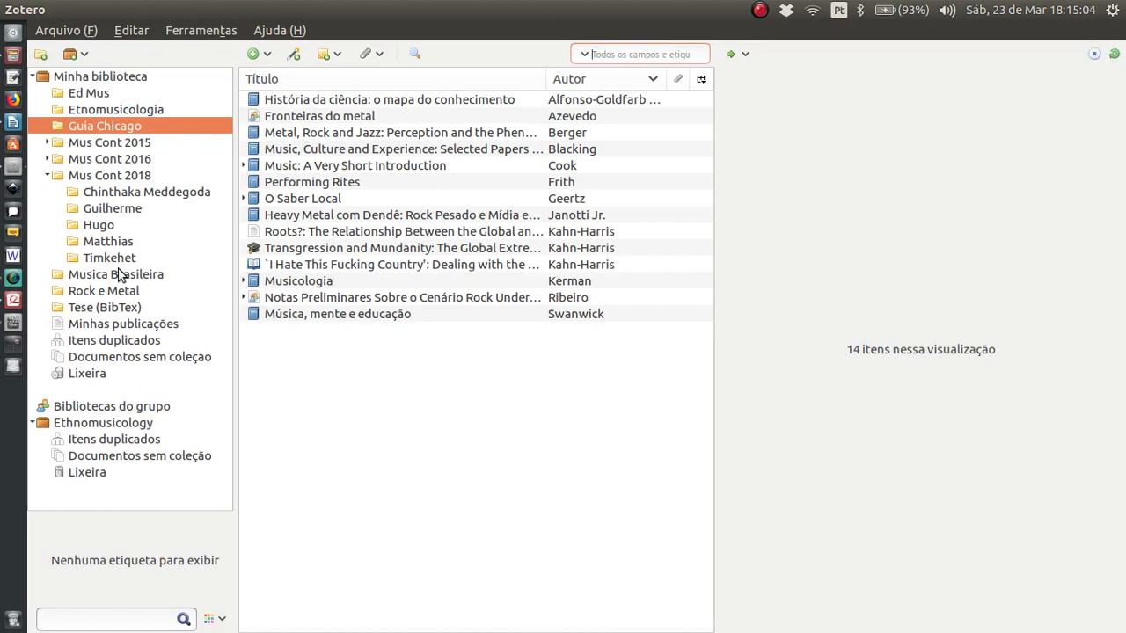
{"action": "left_click", "coordinate": [213, 33]}
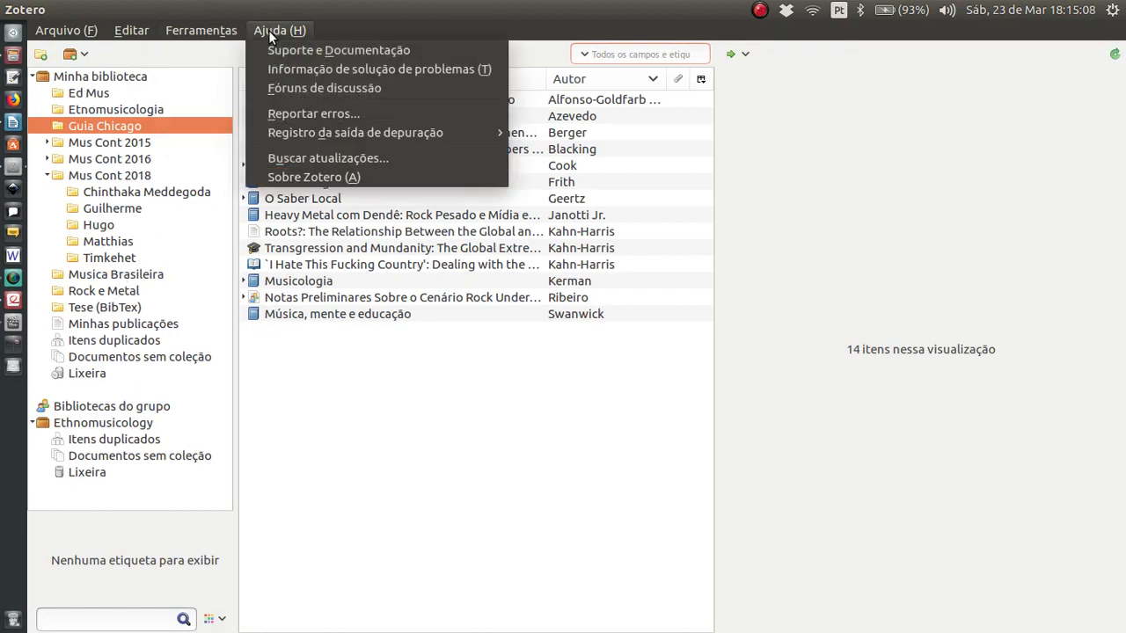
{"action": "mouse_move", "coordinate": [70, 30]}
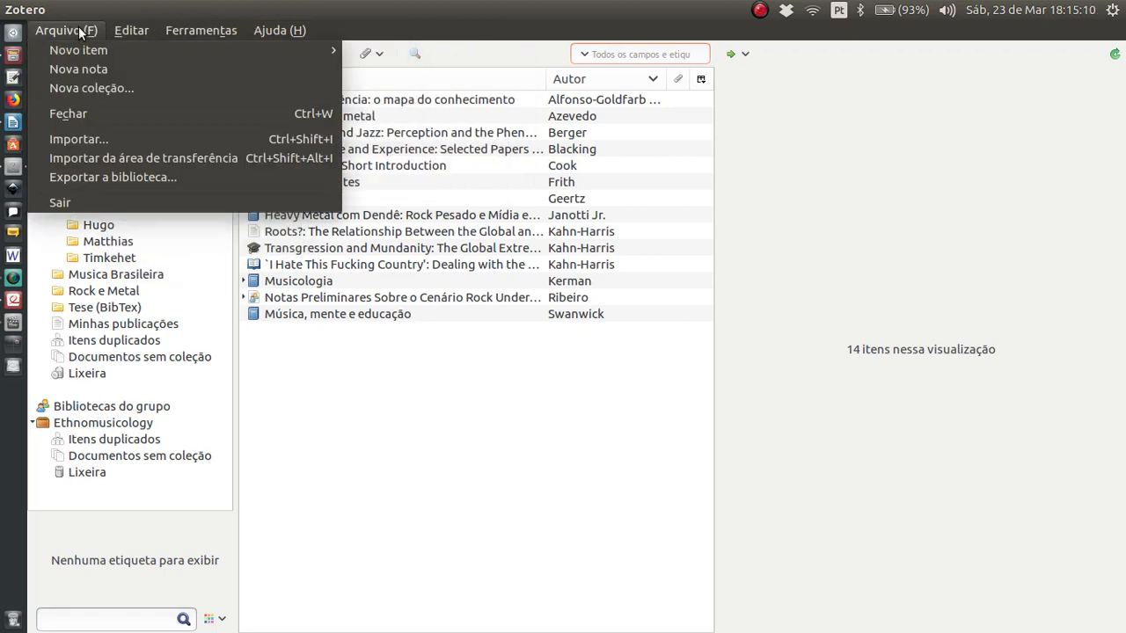
{"action": "mouse_move", "coordinate": [208, 32]}
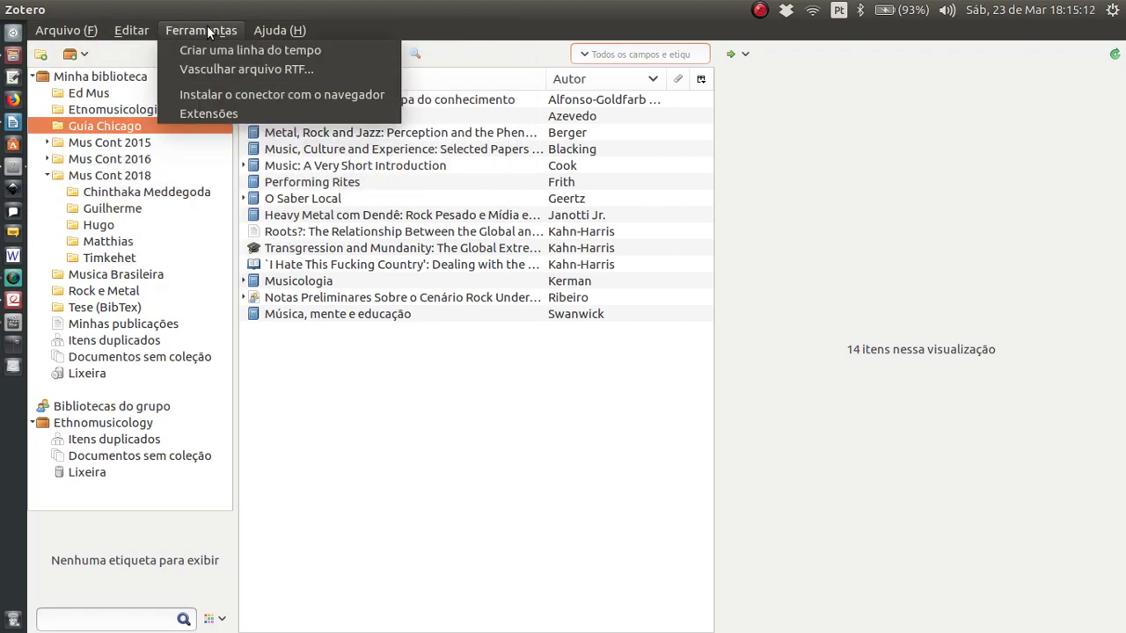
{"action": "mouse_move", "coordinate": [136, 30]}
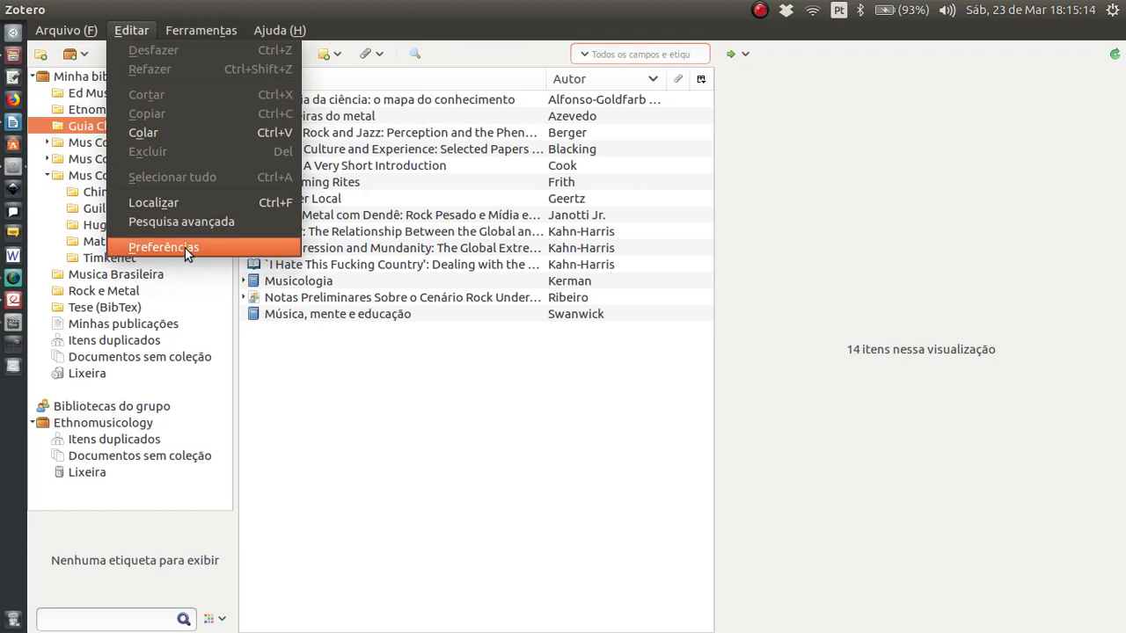
{"action": "left_click", "coordinate": [184, 247]}
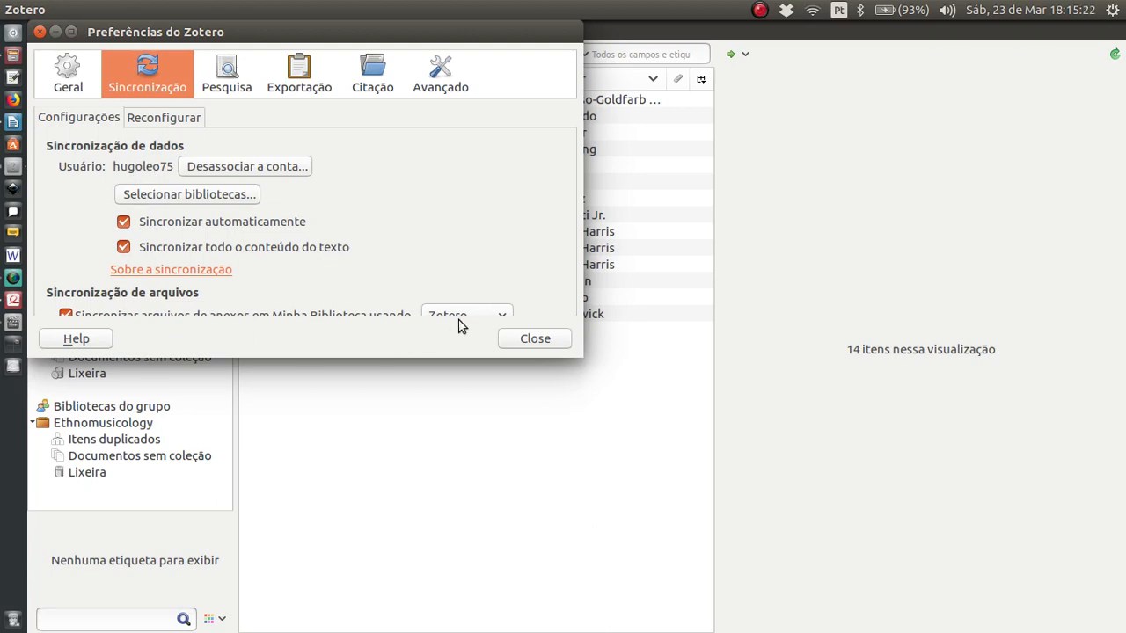
{"action": "left_click", "coordinate": [534, 338]}
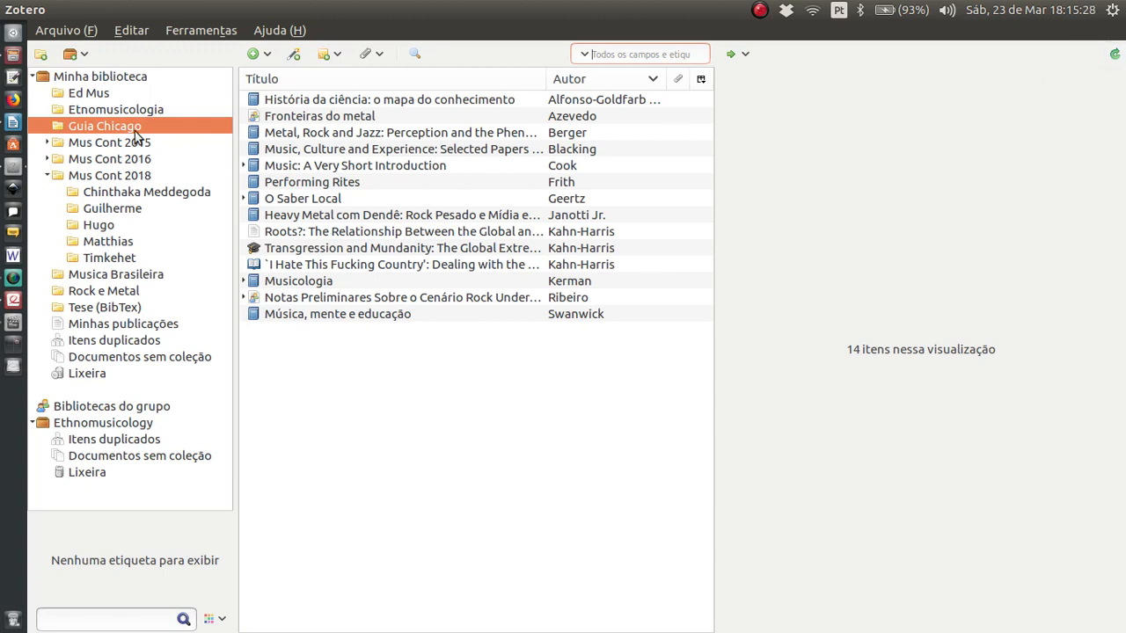
Switch to the PDF guide in the document viewer and copy the full 1978 reference for "O Divino, o Santo e a Senhora"
{"action": "left_click", "coordinate": [346, 389]}
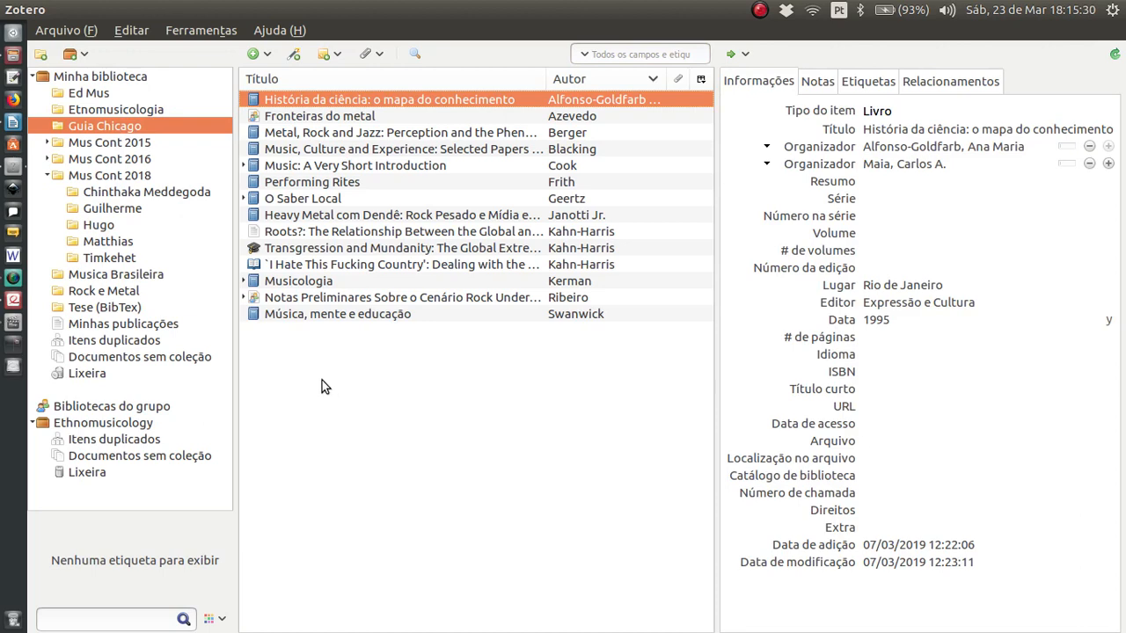
{"action": "key", "text": "alt+Tab"}
{"action": "key", "text": "alt+Tab"}
{"action": "key", "text": "alt+Tab"}
{"action": "key", "text": "alt+Tab"}
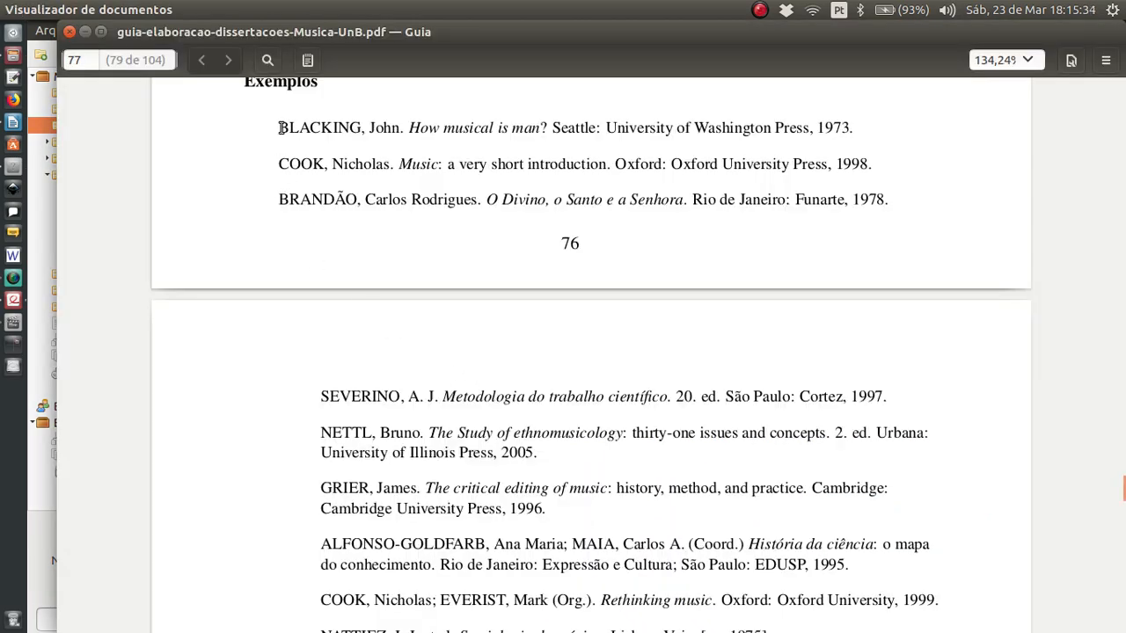
{"action": "left_click_drag", "start_coordinate": [279, 129], "coordinate": [901, 203]}
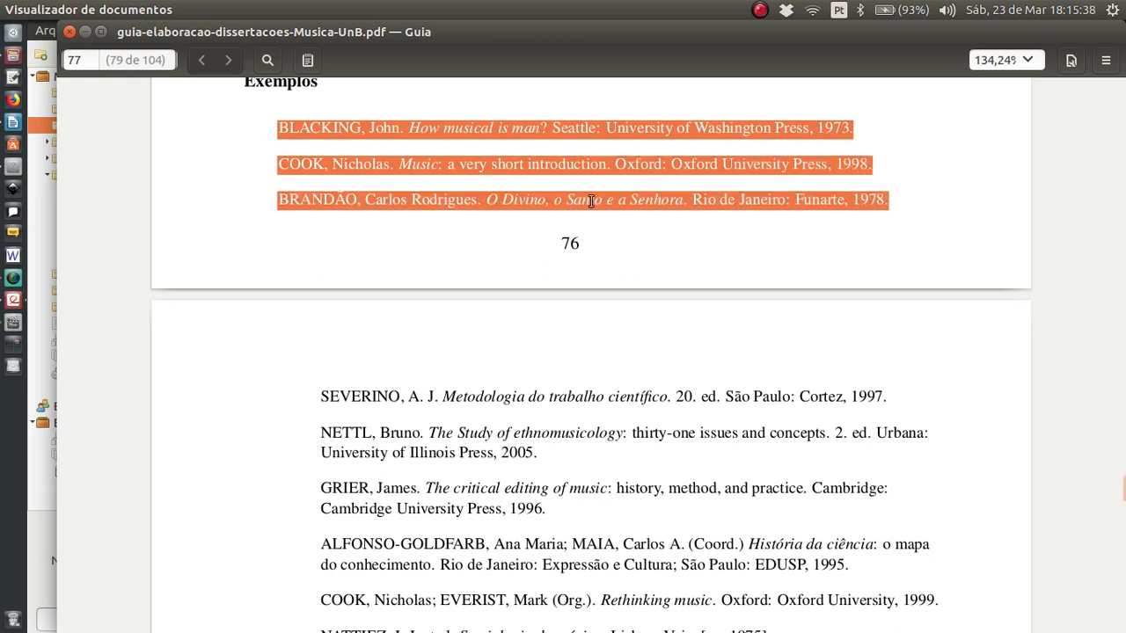
{"action": "left_click", "coordinate": [272, 167]}
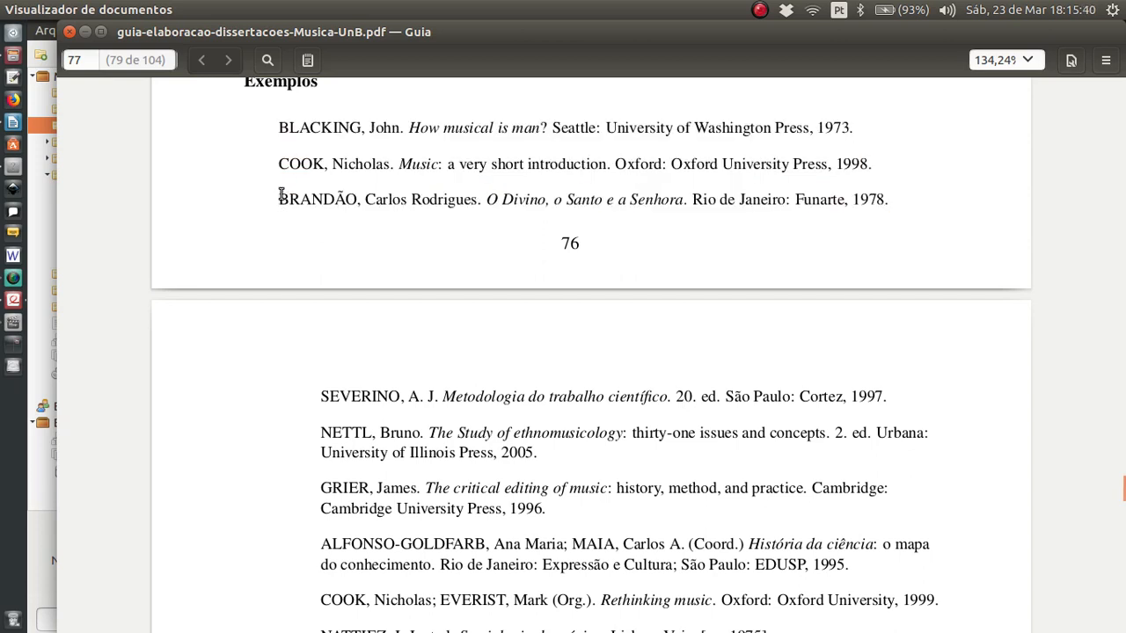
{"action": "left_click_drag", "start_coordinate": [280, 195], "coordinate": [894, 206]}
{"action": "key", "text": "ctrl+c"}
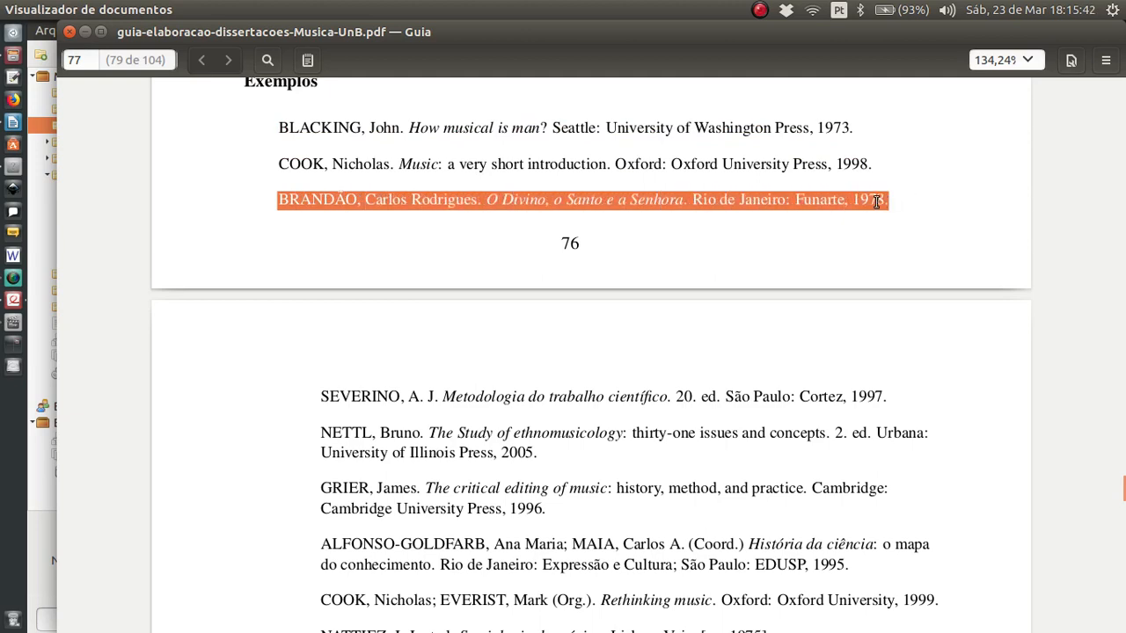
Switch to LibreOffice Writer and paste the copied reference on the line below the existing 1973 reference
{"action": "key", "text": "alt+Tab"}
{"action": "key", "text": "Tab"}
{"action": "key", "text": "Tab"}
{"action": "key", "text": "Tab"}
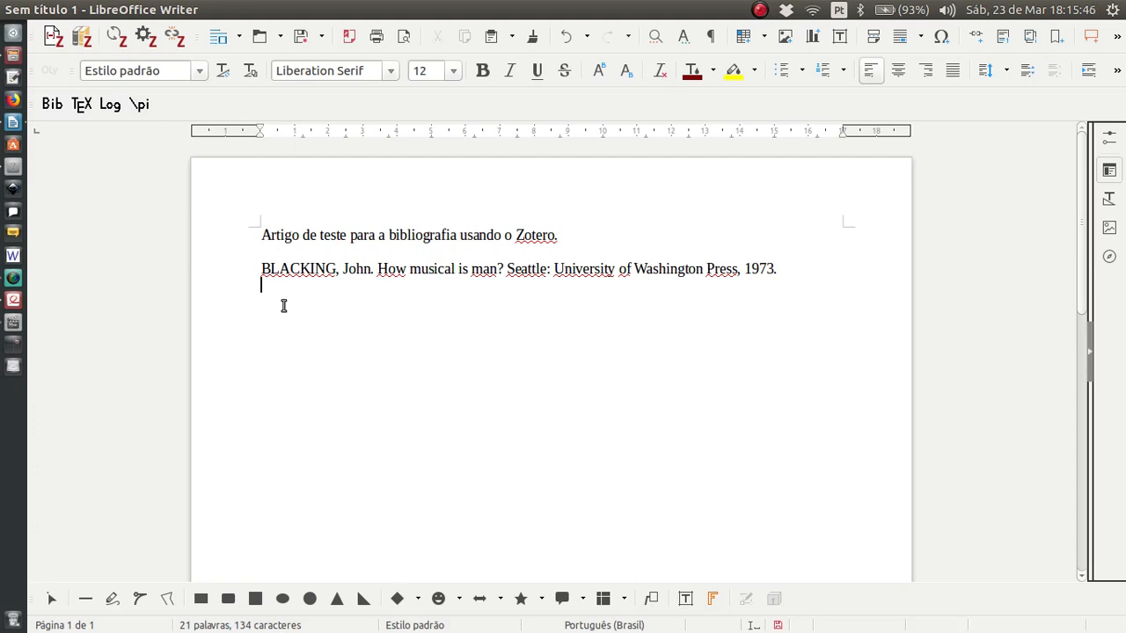
{"action": "key", "text": "ctrl+v"}
{"action": "key", "text": "Return"}
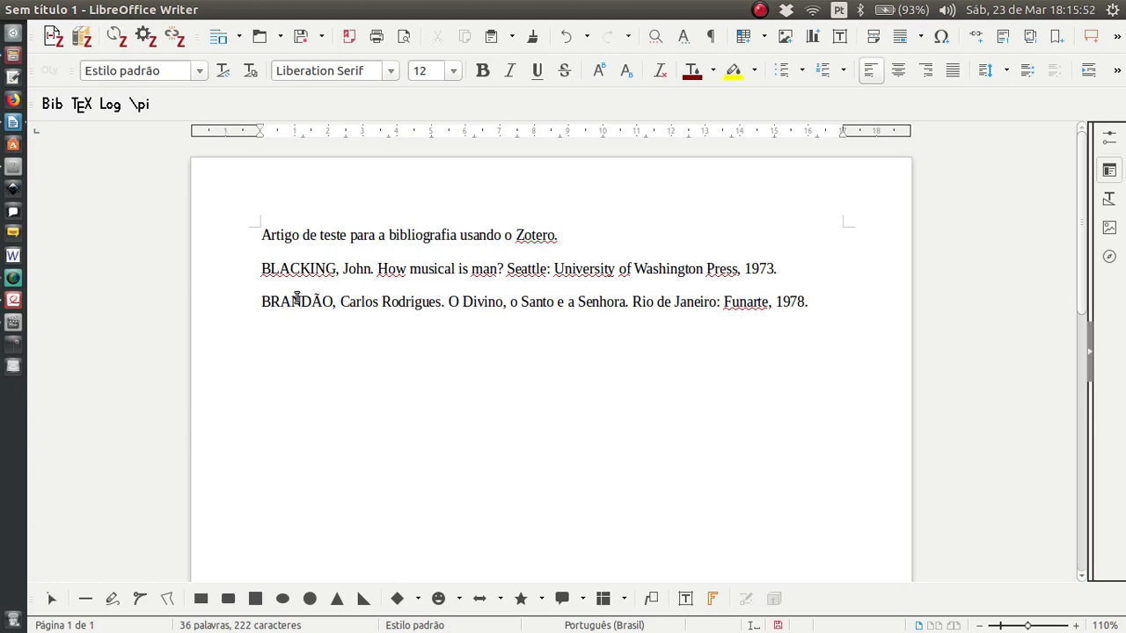
Return to Zotero and create a new item of type Livro in the Guia Chicago collection
{"action": "key", "text": "alt+Tab"}
{"action": "key", "text": "alt+Tab"}
{"action": "key", "text": "alt+Tab"}
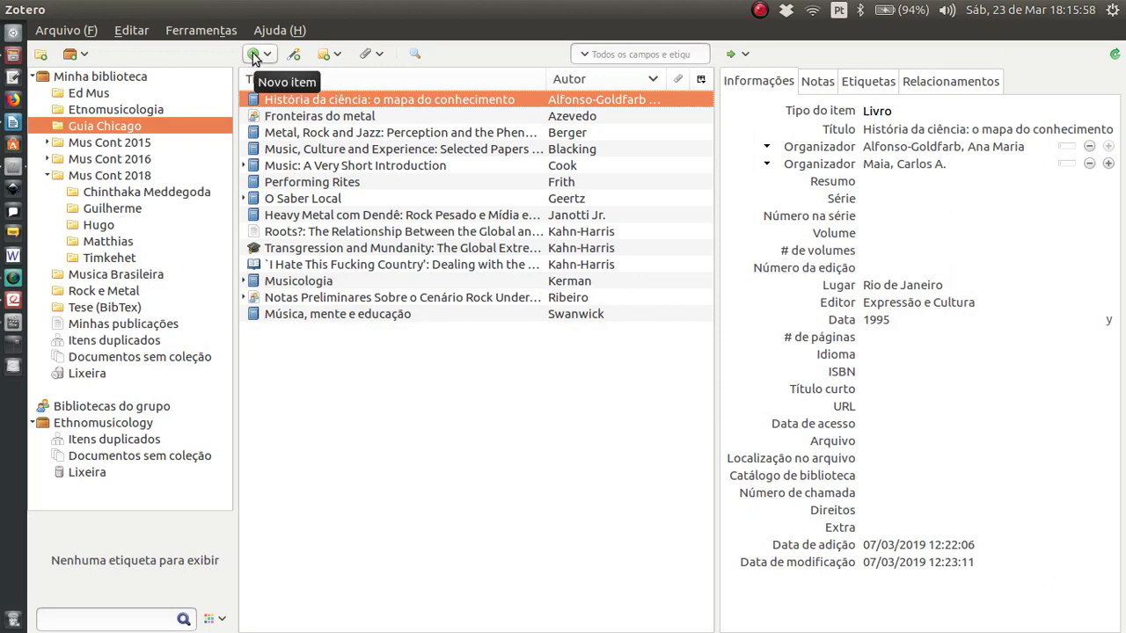
{"action": "left_click", "coordinate": [104, 127]}
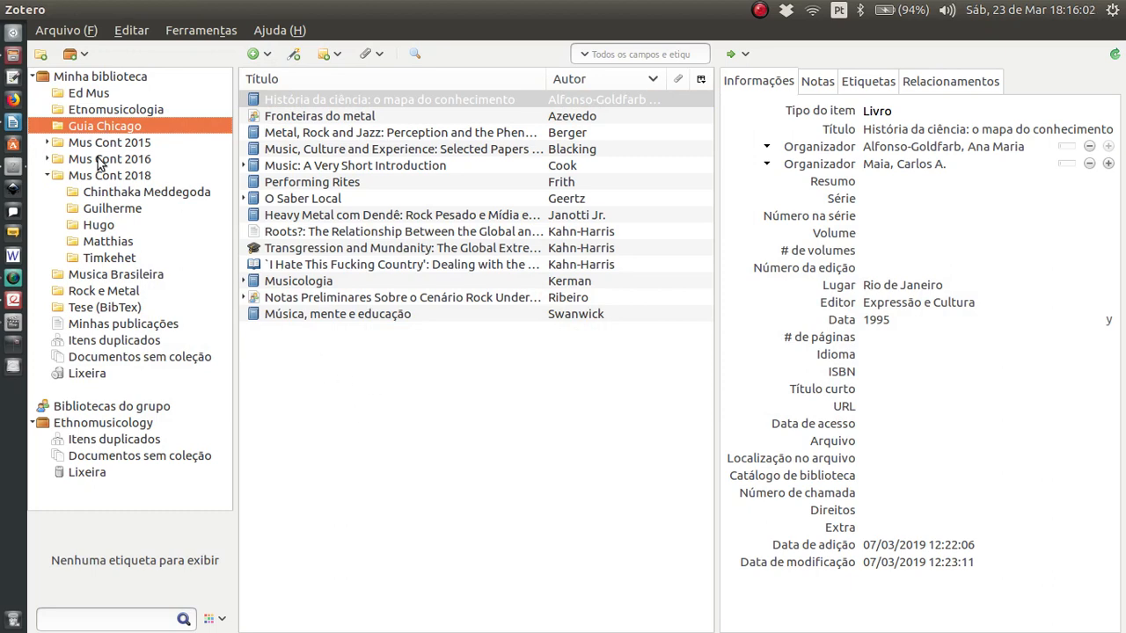
{"action": "left_click", "coordinate": [115, 93]}
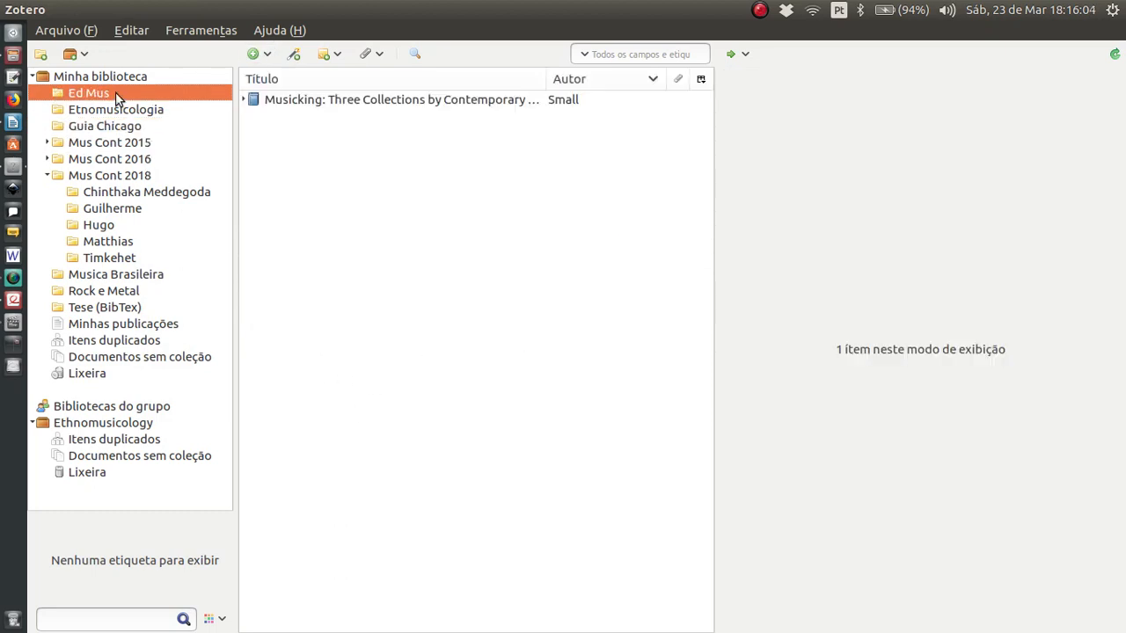
{"action": "left_click", "coordinate": [134, 128]}
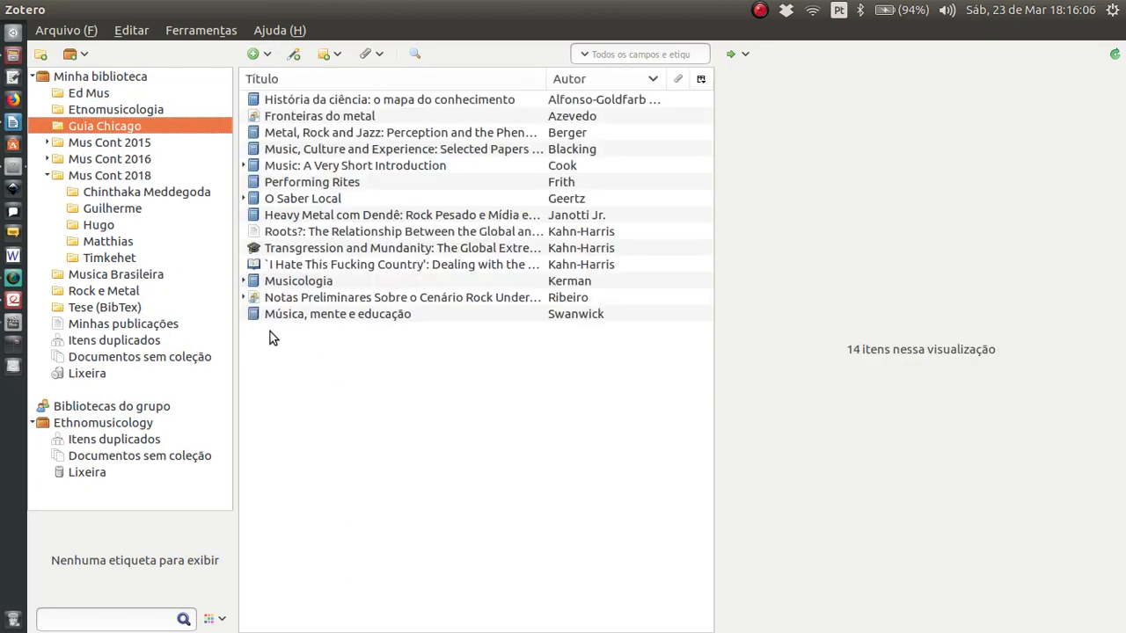
{"action": "left_click", "coordinate": [251, 54]}
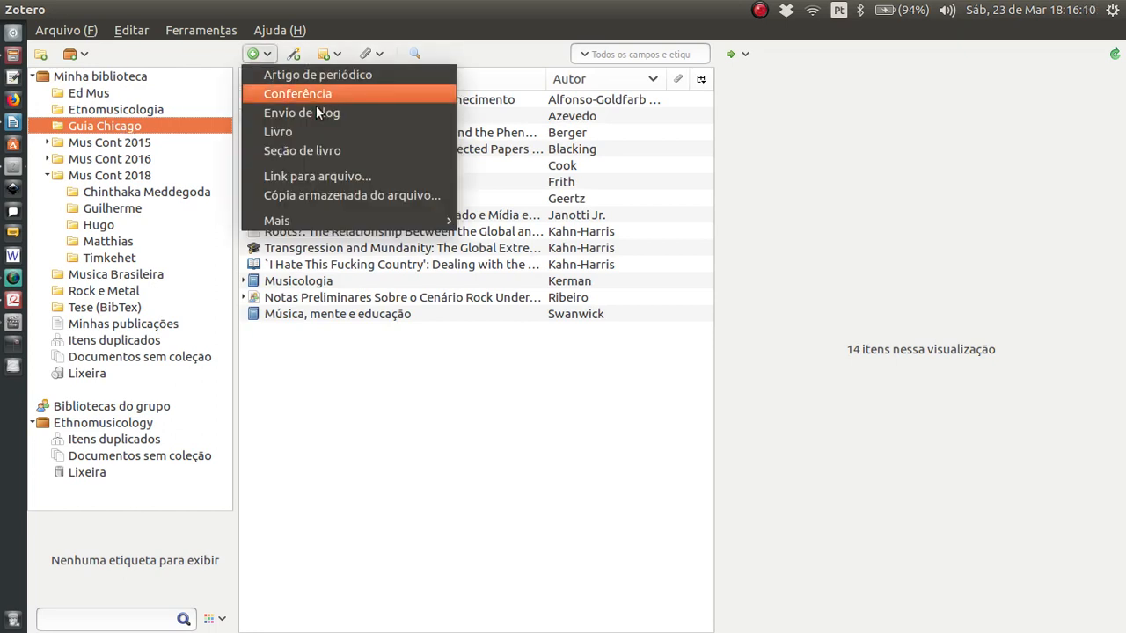
{"action": "left_click", "coordinate": [307, 134]}
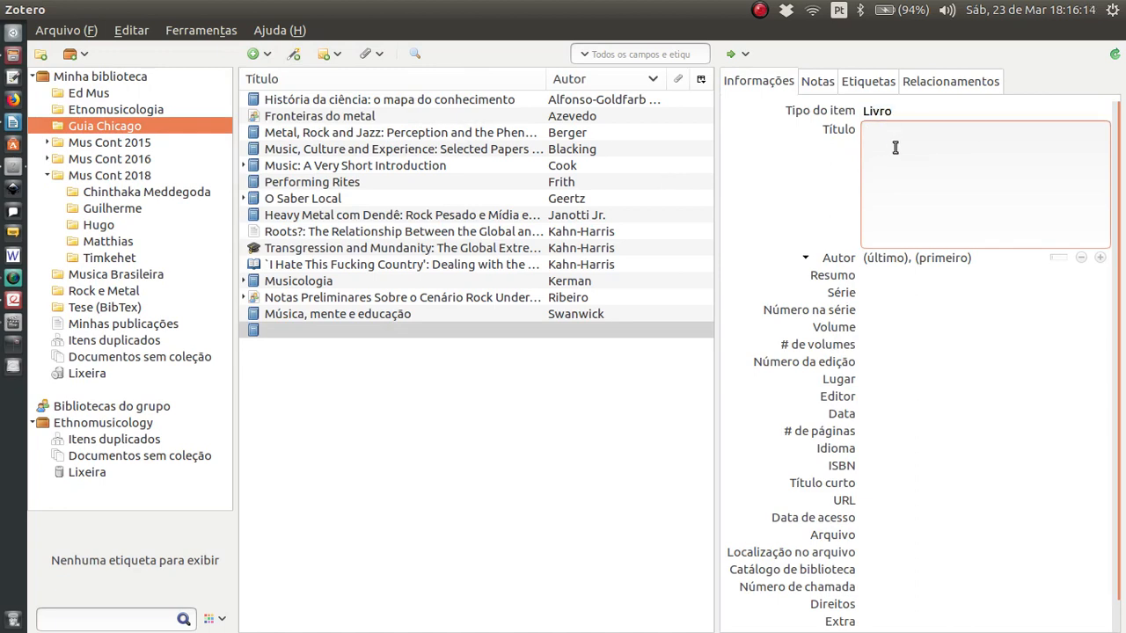
Cut the title "O Divino, o Santo e a Senhora" from the Writer reference and paste it as the new Zotero book's title
{"action": "key", "text": "alt+Tab"}
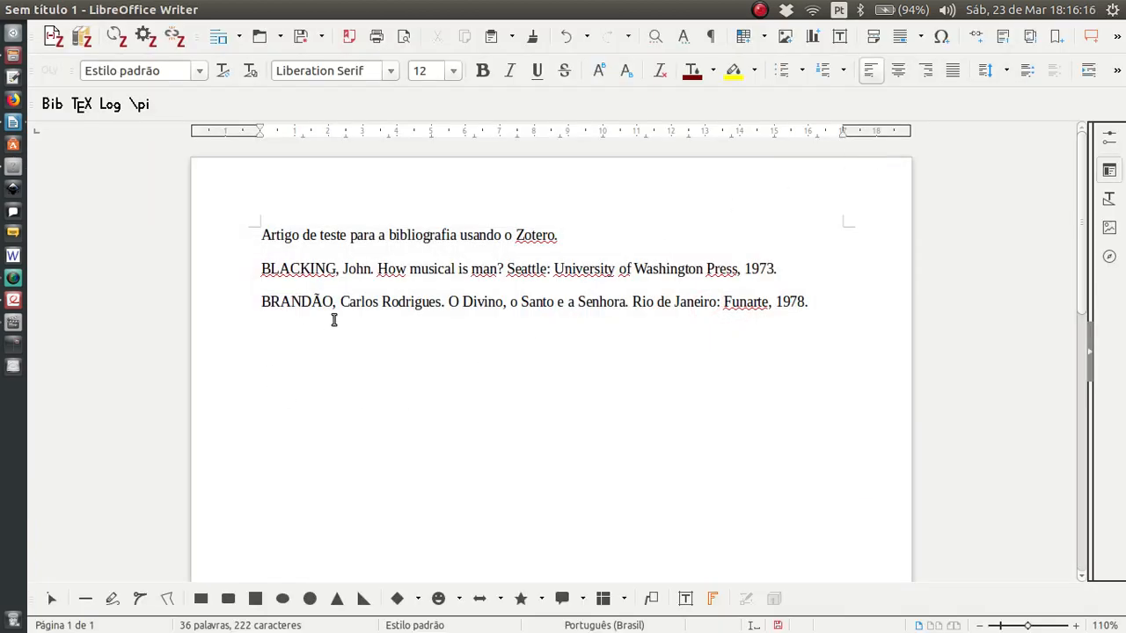
{"action": "left_click_drag", "start_coordinate": [449, 302], "coordinate": [623, 304]}
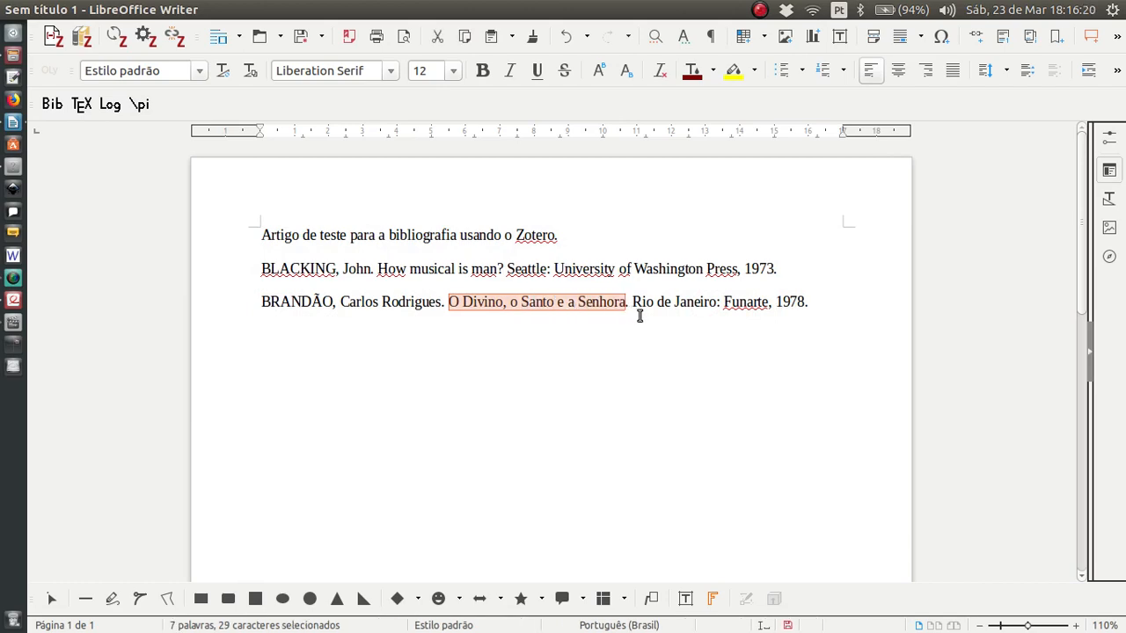
{"action": "key", "text": "ctrl+x"}
{"action": "key", "text": "alt+Tab"}
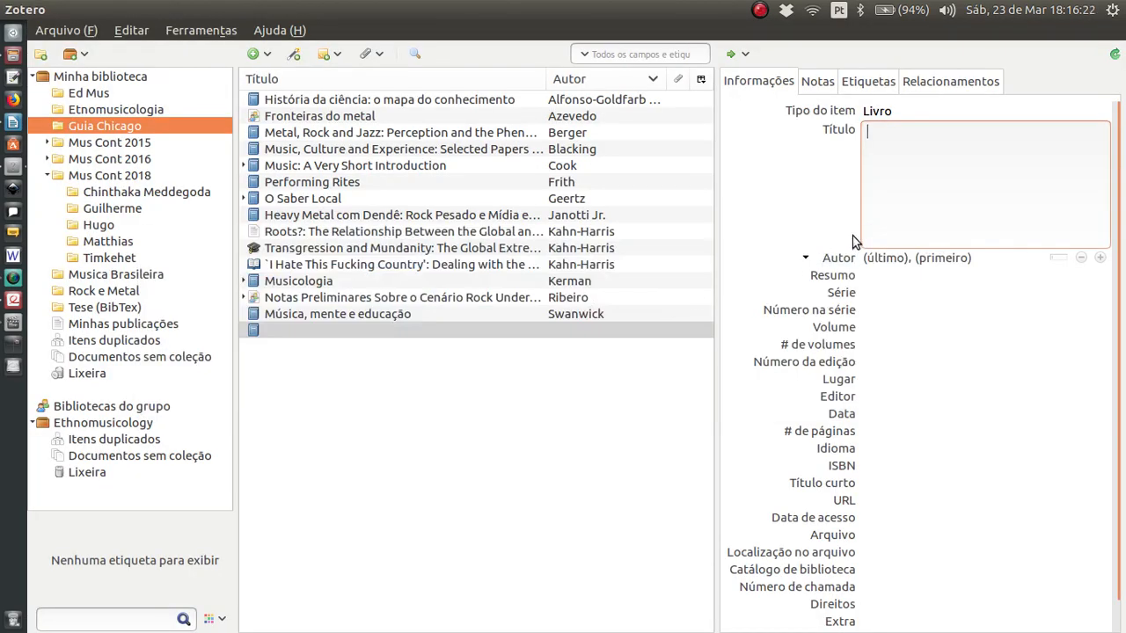
{"action": "key", "text": "ctrl+v"}
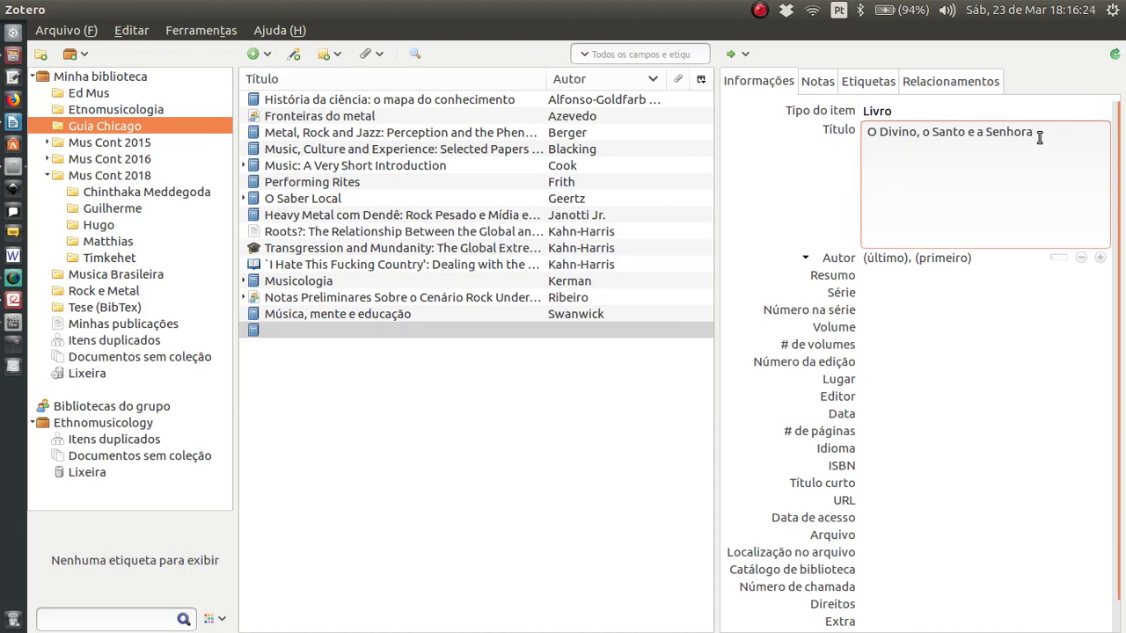
Enter the author's surname from the Writer reference as the last name of the new book's author
{"action": "key", "text": "alt+Tab"}
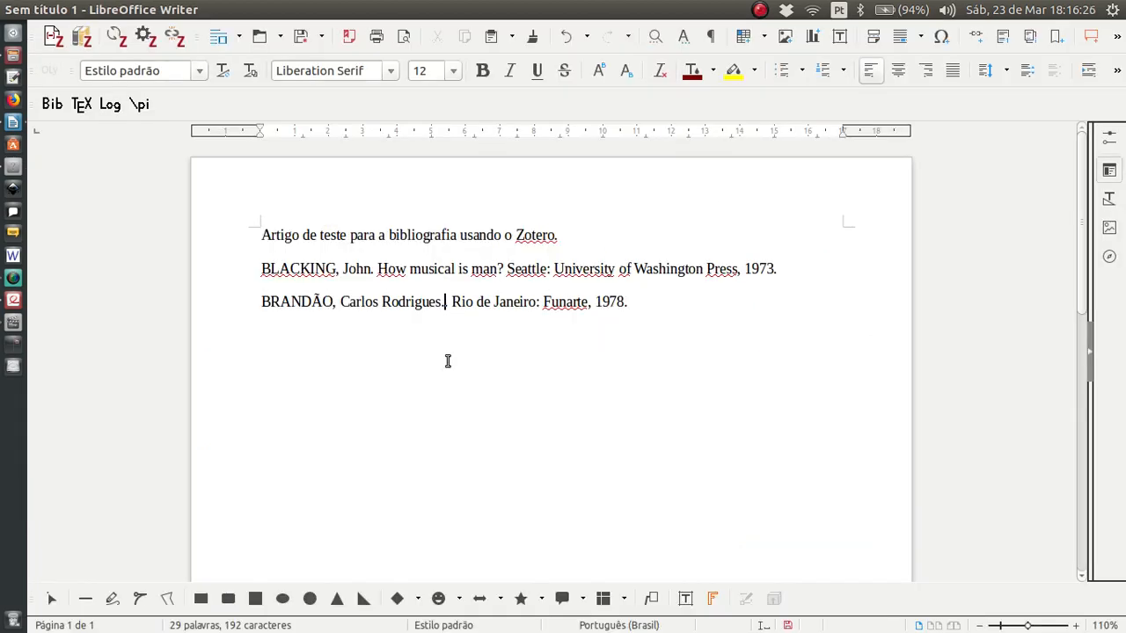
{"action": "key", "text": "alt+Tab"}
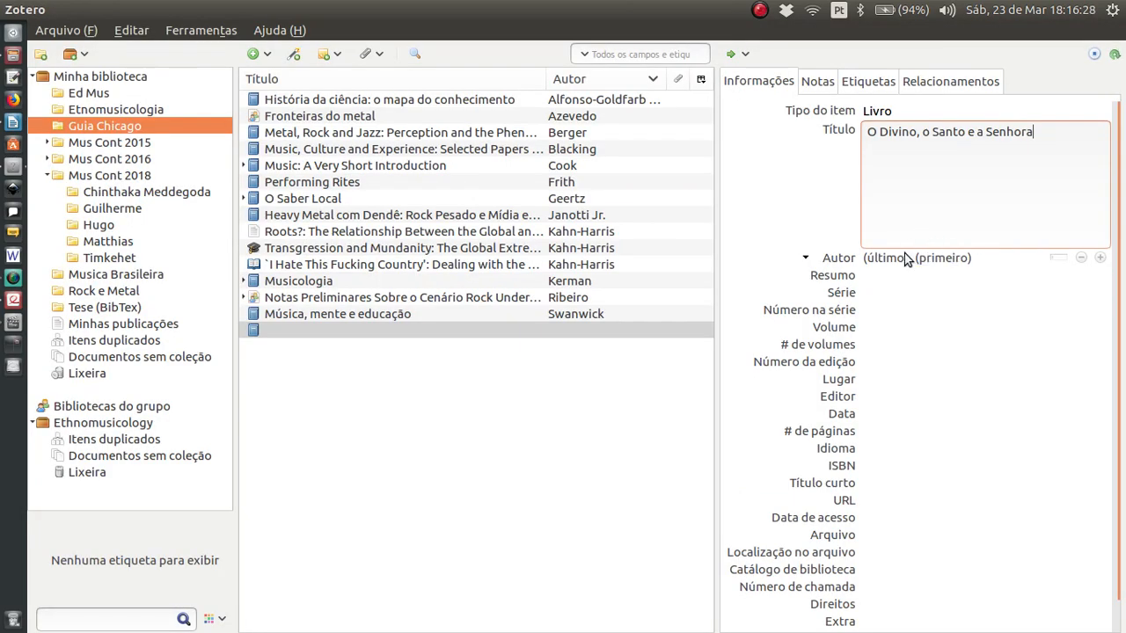
{"action": "left_click", "coordinate": [879, 258]}
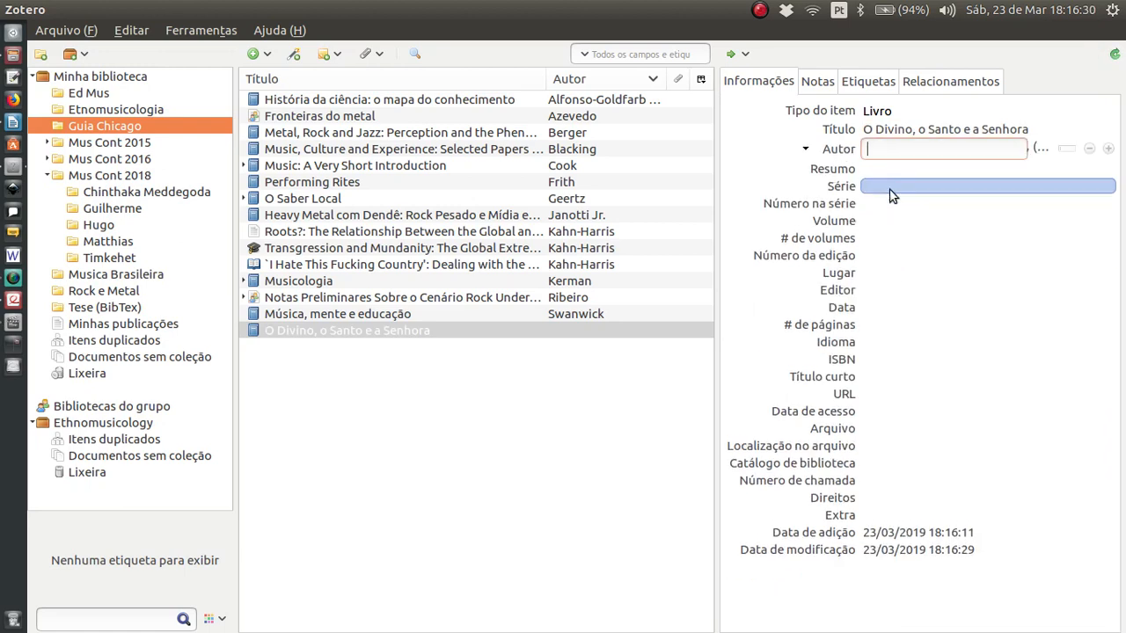
{"action": "key", "text": "alt+Tab"}
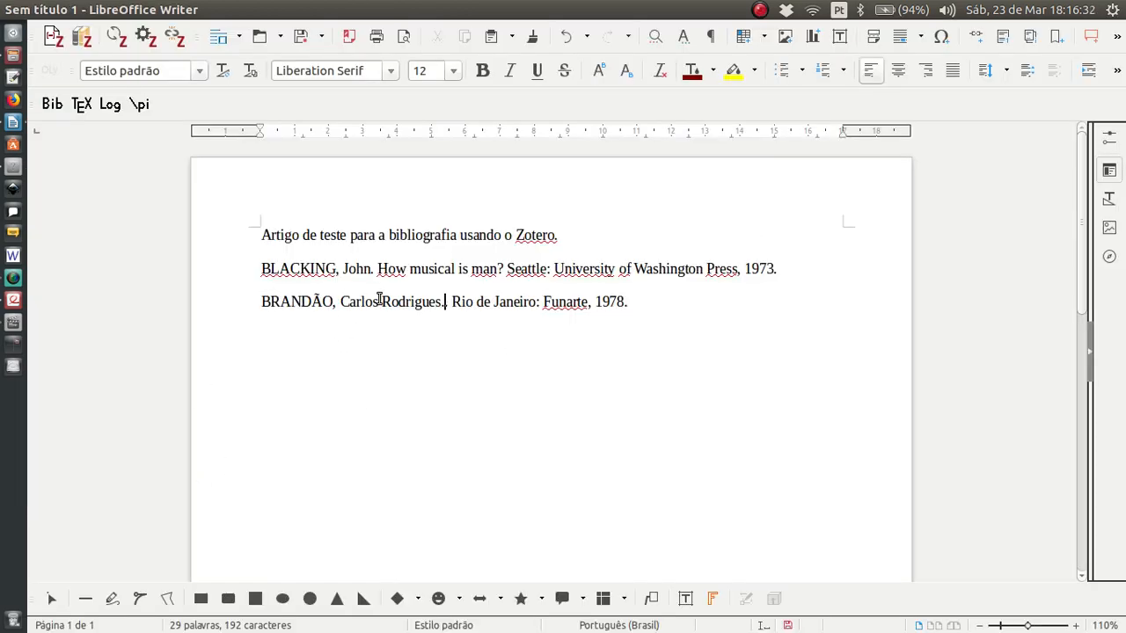
{"action": "key", "text": "alt+Tab"}
{"action": "type", "text": "Brandão"}
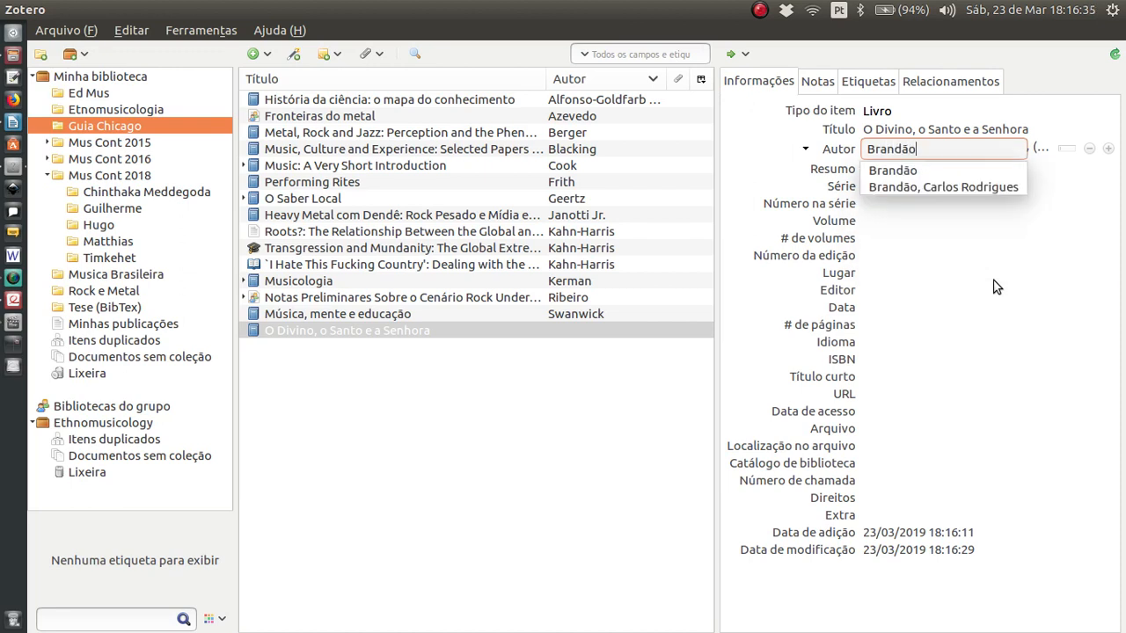
{"action": "key", "text": "Return"}
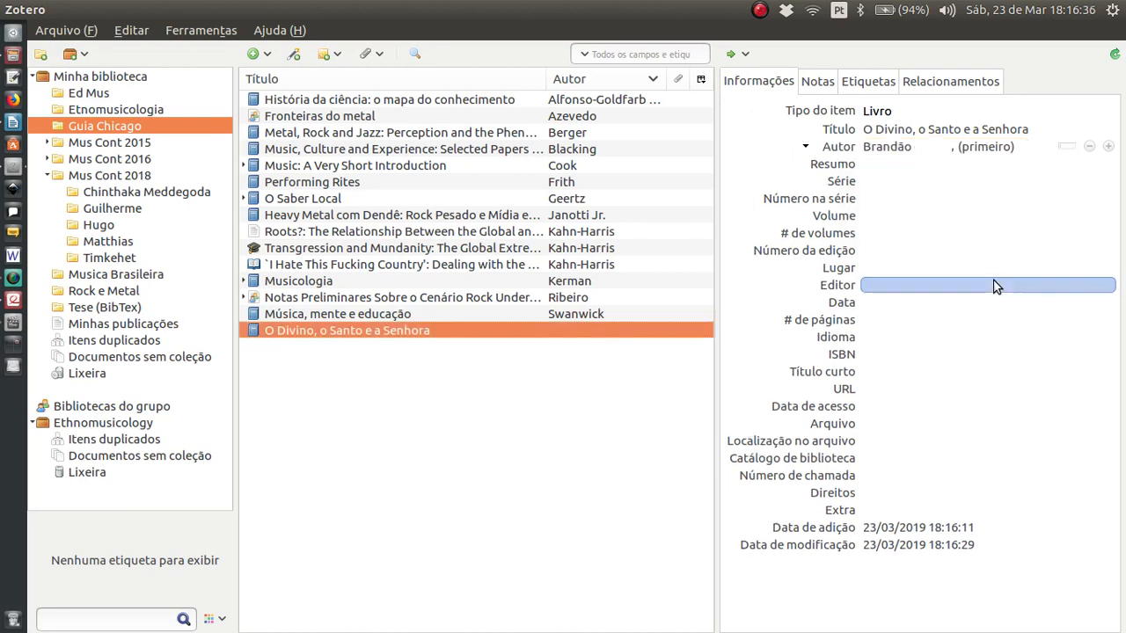
Complete the book's author entry with the author's given names, picking the matching suggestion that holds only the first names
{"action": "left_click", "coordinate": [950, 148]}
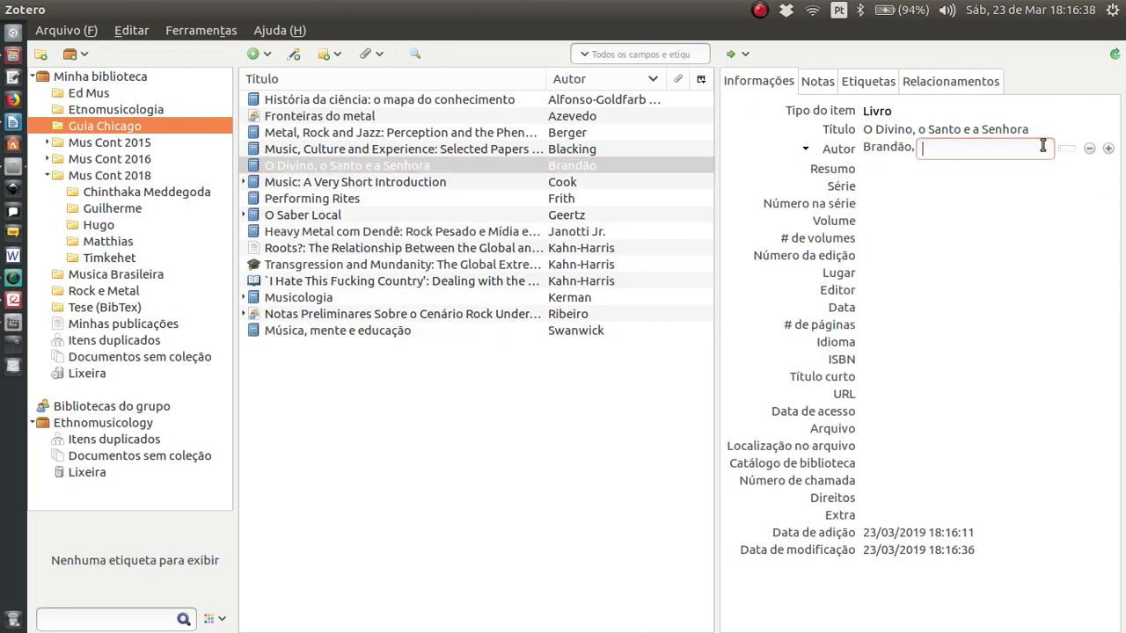
{"action": "type", "text": "Carlos"}
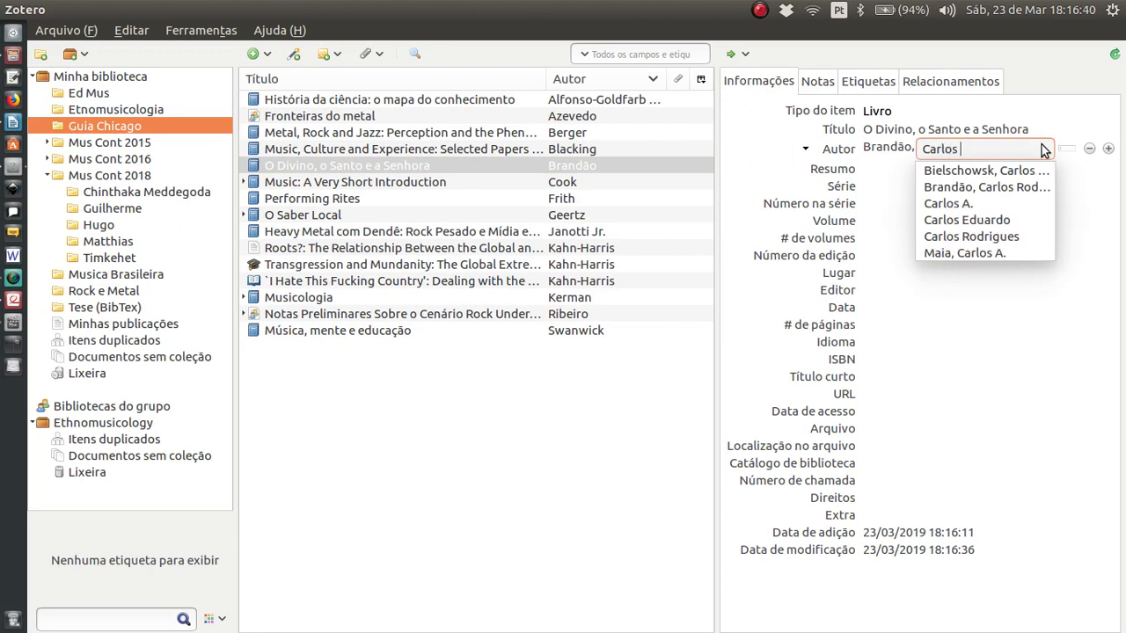
{"action": "type", "text": " Rod"}
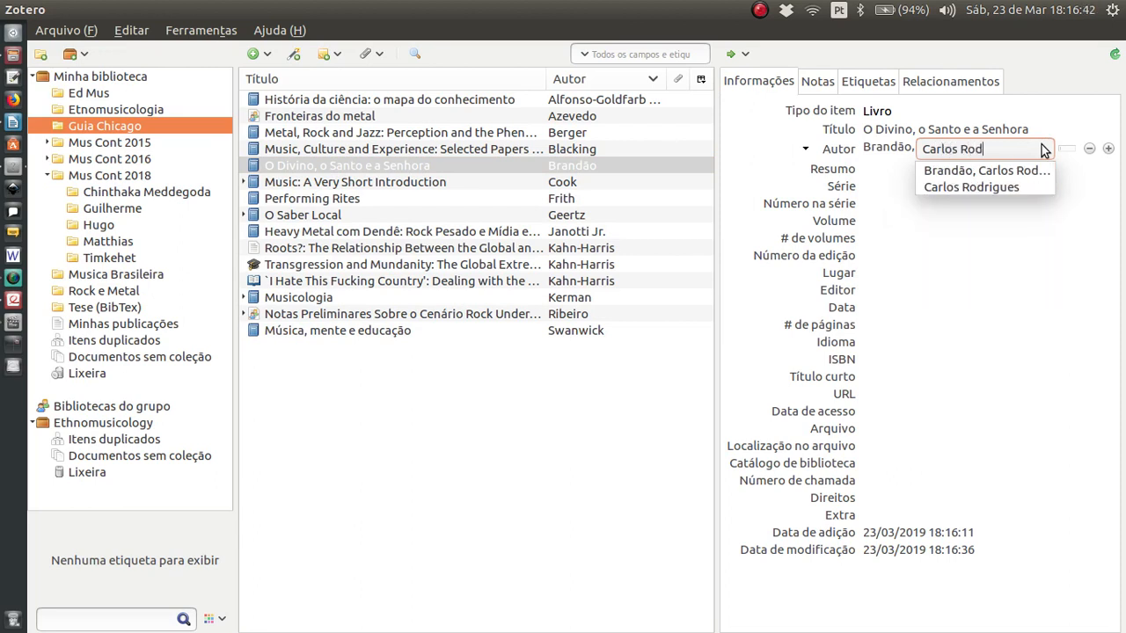
{"action": "left_click", "coordinate": [1013, 189]}
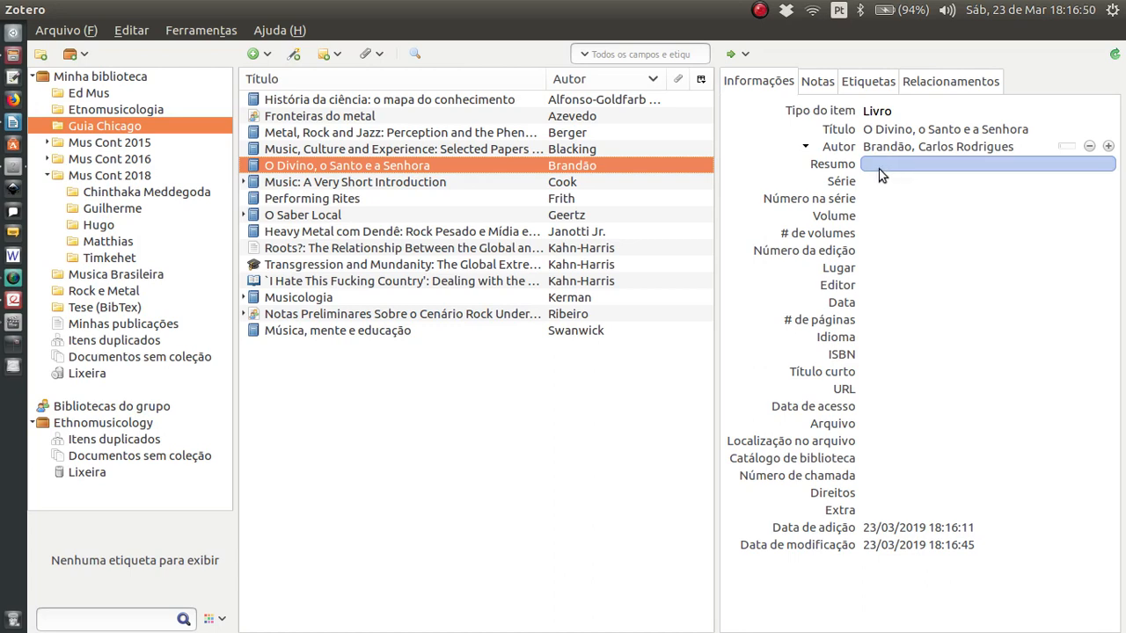
Cut "Rio de Janeiro" from the Writer reference and paste it as the Zotero book's Lugar
{"action": "key", "text": "alt+Tab"}
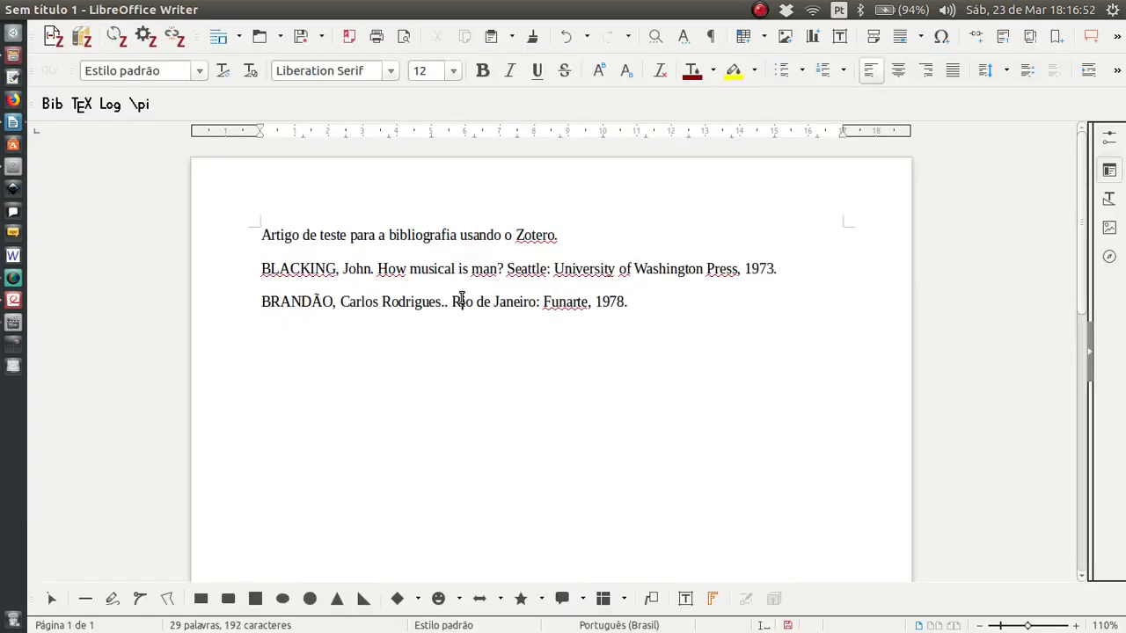
{"action": "left_click_drag", "start_coordinate": [457, 302], "coordinate": [499, 296]}
{"action": "key", "text": "ctrl+x"}
{"action": "key", "text": "alt+Tab"}
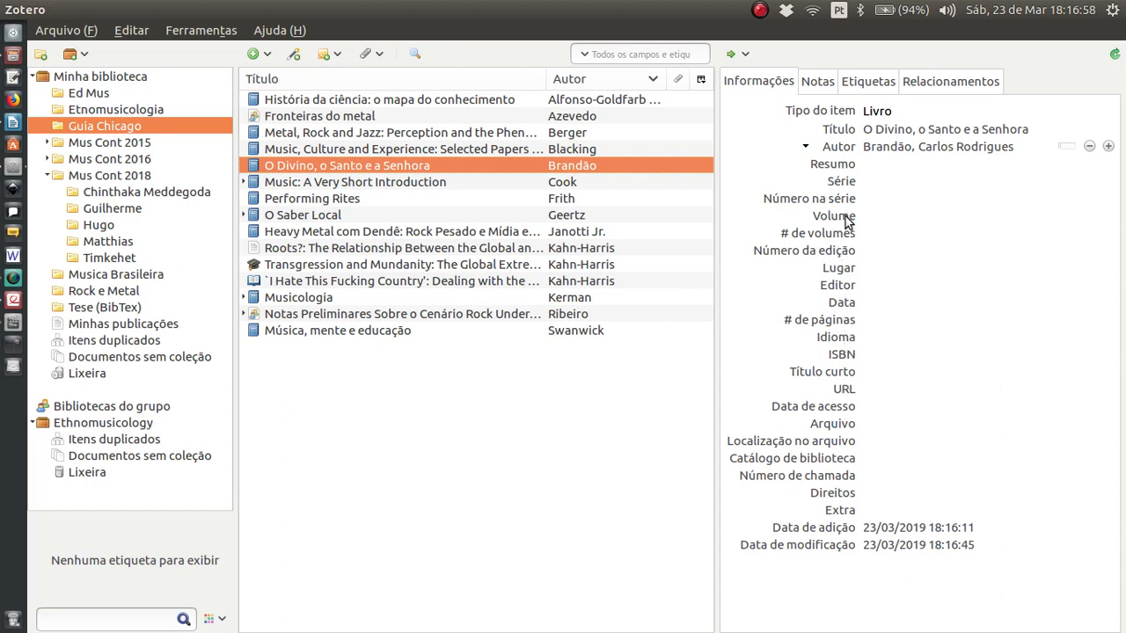
{"action": "left_click", "coordinate": [932, 272]}
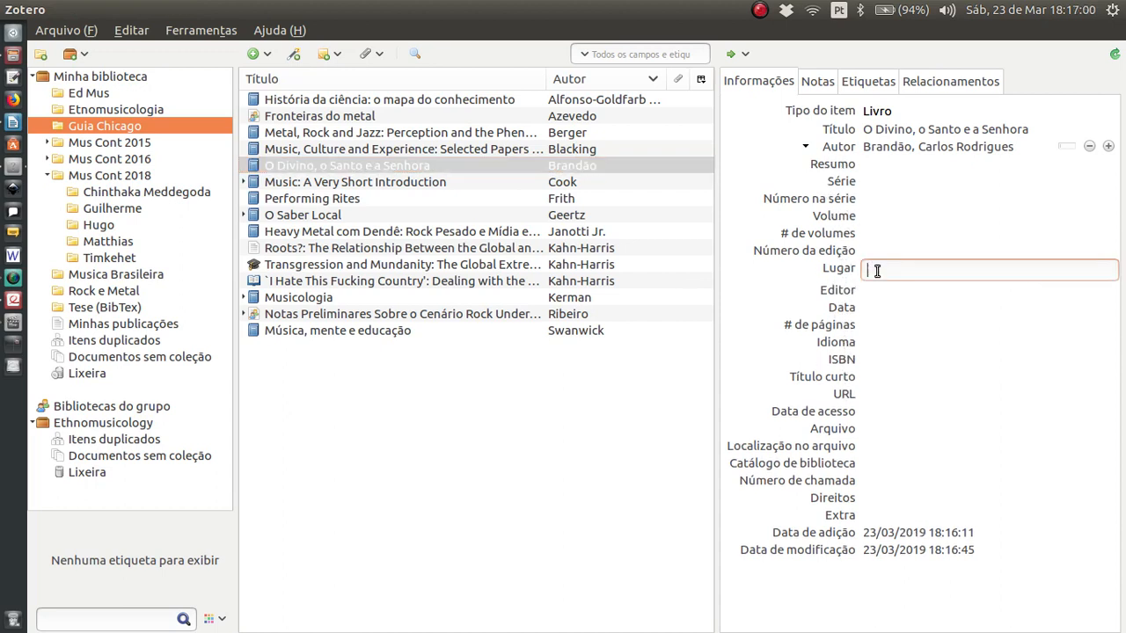
{"action": "key", "text": "ctrl+v"}
{"action": "key", "text": "Return"}
Cut the publisher "Funarte" from the Writer reference and paste it as the Zotero book's Editor
{"action": "key", "text": "alt+Tab"}
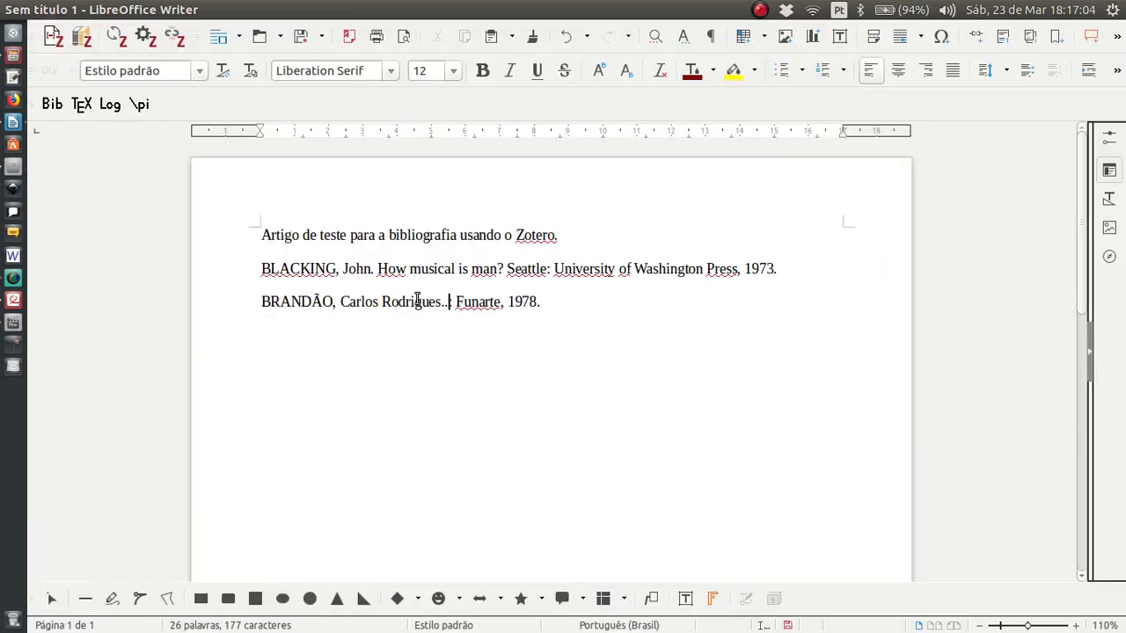
{"action": "double_click", "coordinate": [478, 302]}
{"action": "key", "text": "ctrl+x"}
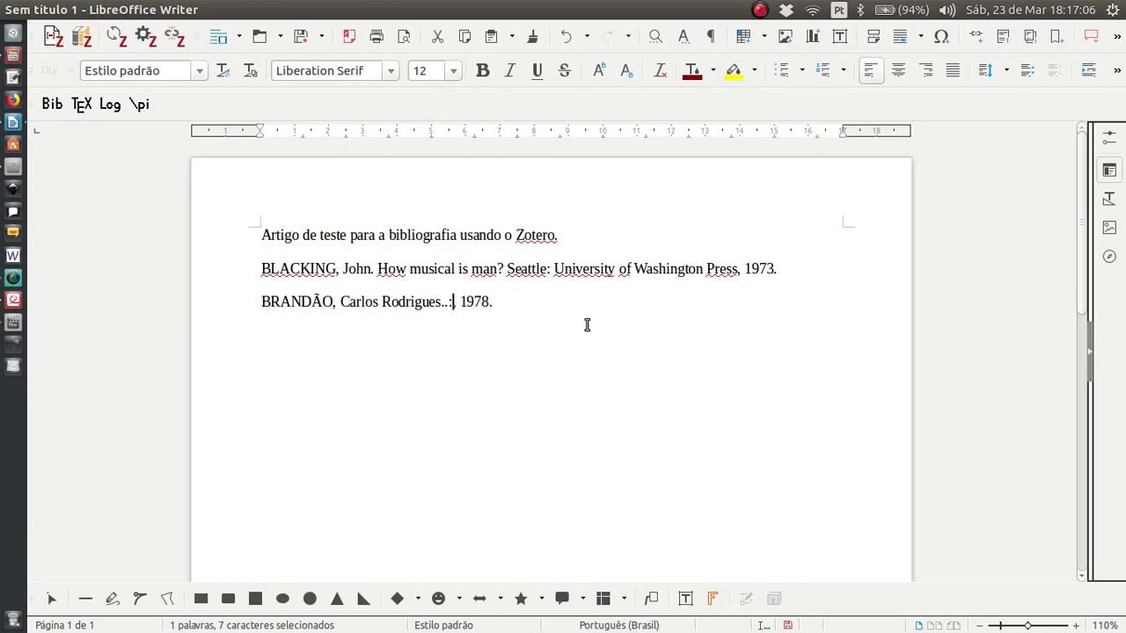
{"action": "key", "text": "alt+Tab"}
{"action": "left_click", "coordinate": [875, 285]}
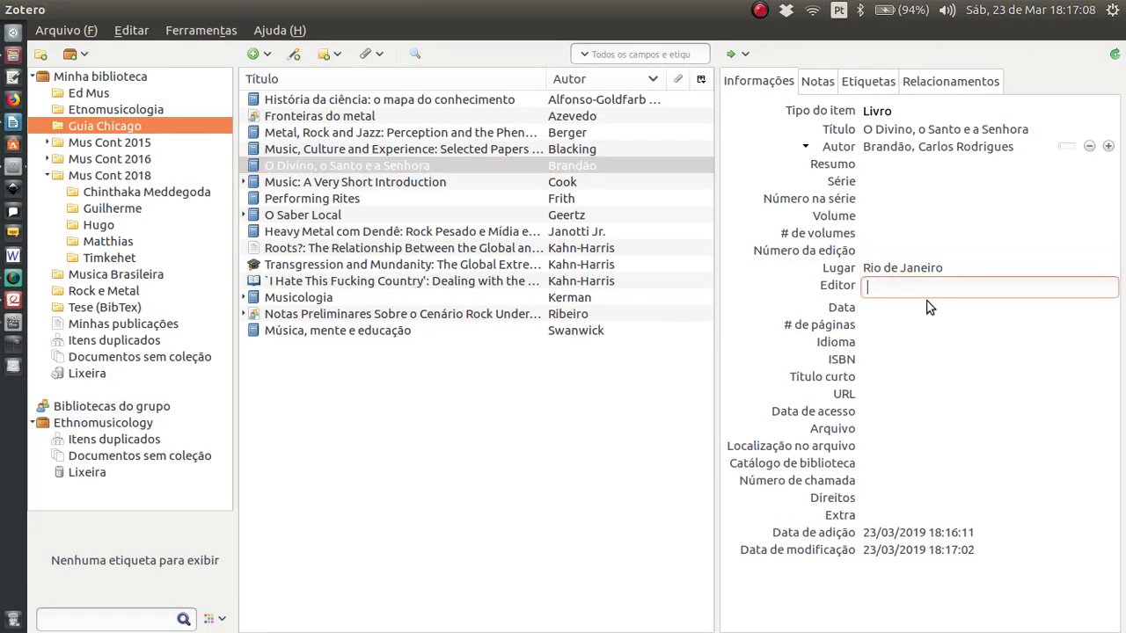
{"action": "key", "text": "ctrl+v"}
{"action": "key", "text": "Return"}
Cut the year 1978 from the Writer reference and paste it as the Zotero book's Data
{"action": "key", "text": "alt+Tab"}
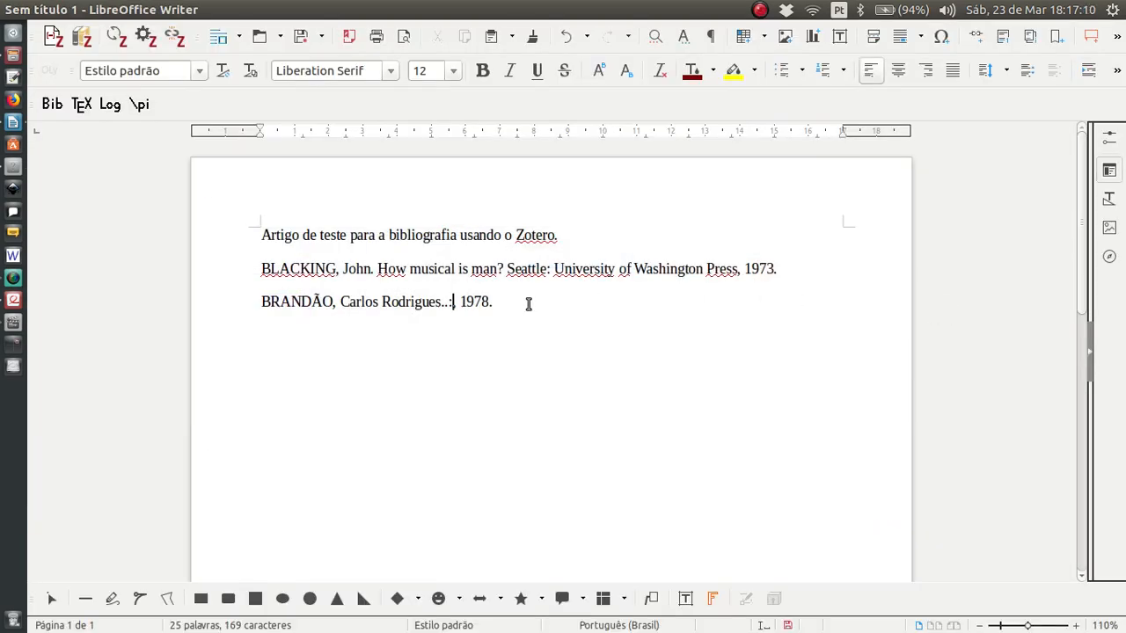
{"action": "double_click", "coordinate": [475, 302]}
{"action": "key", "text": "ctrl+x"}
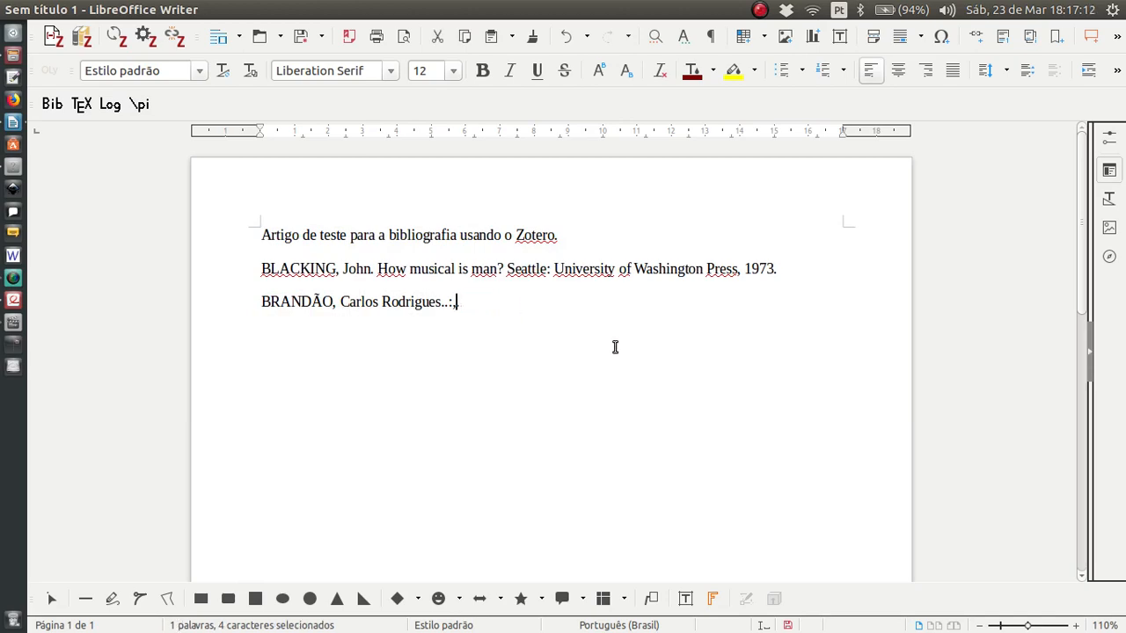
{"action": "key", "text": "alt+Tab"}
{"action": "left_click", "coordinate": [907, 304]}
{"action": "left_click", "coordinate": [908, 309]}
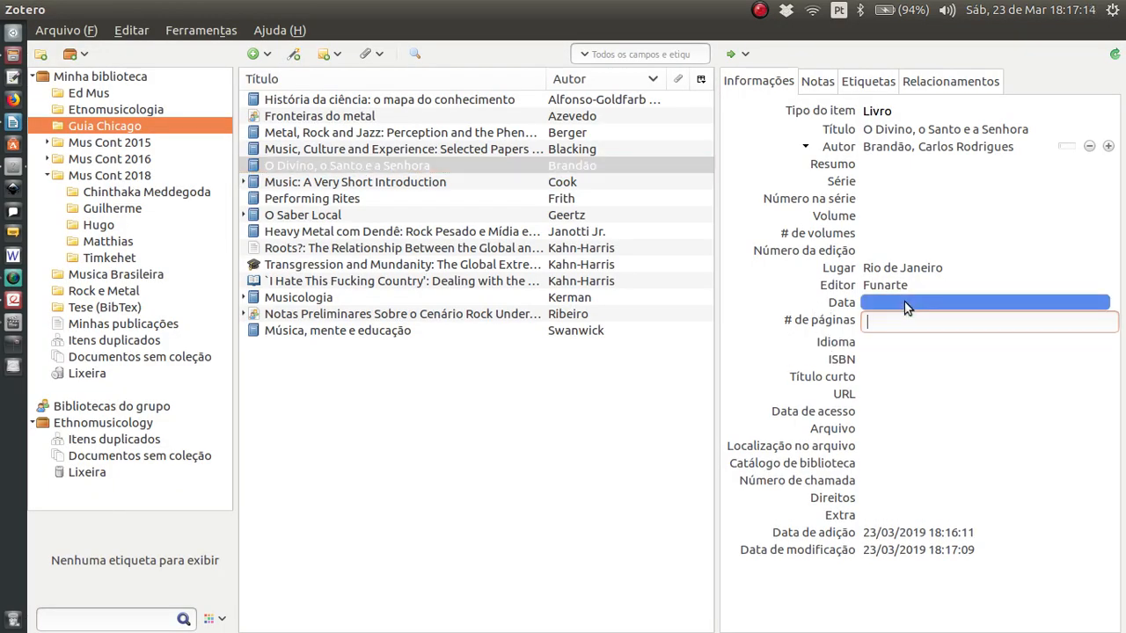
{"action": "key", "text": "ctrl+v"}
{"action": "key", "text": "Return"}
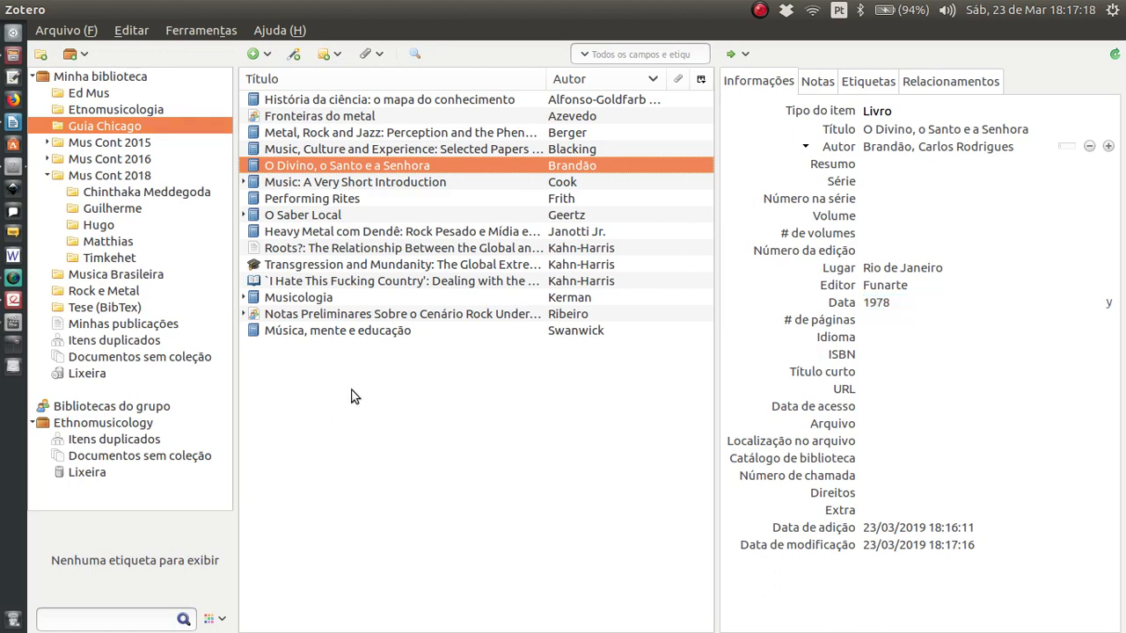
Restore the cut parts of the 1978 reference in Writer with a new line below it, and return to Zotero
{"action": "key", "text": "alt+Tab"}
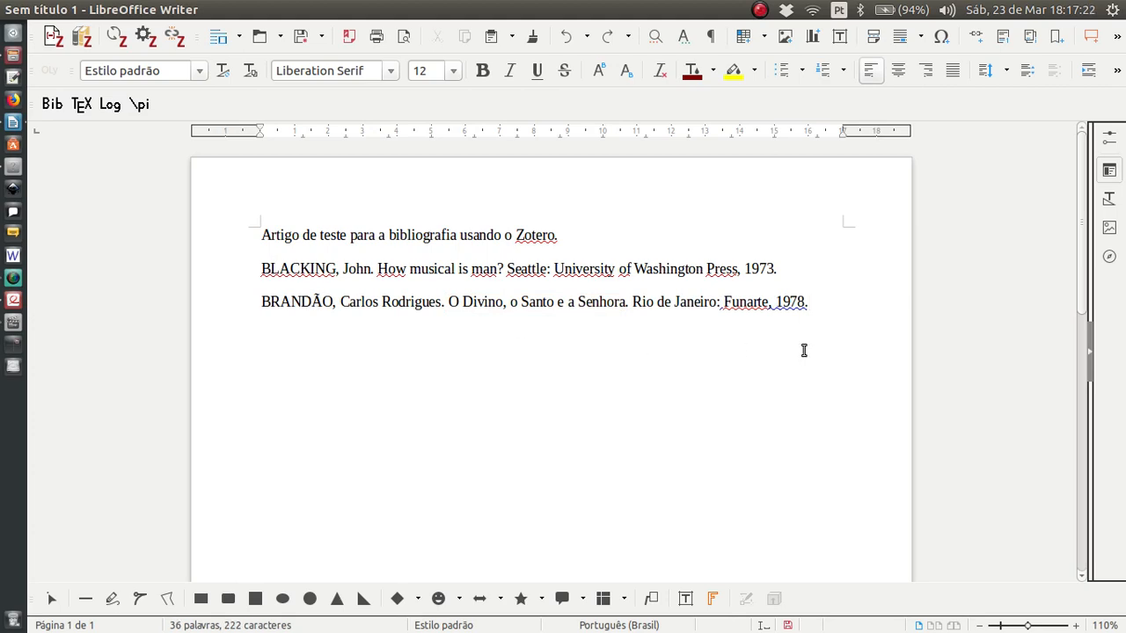
{"action": "key", "text": "Return"}
{"action": "key", "text": "alt+Tab"}
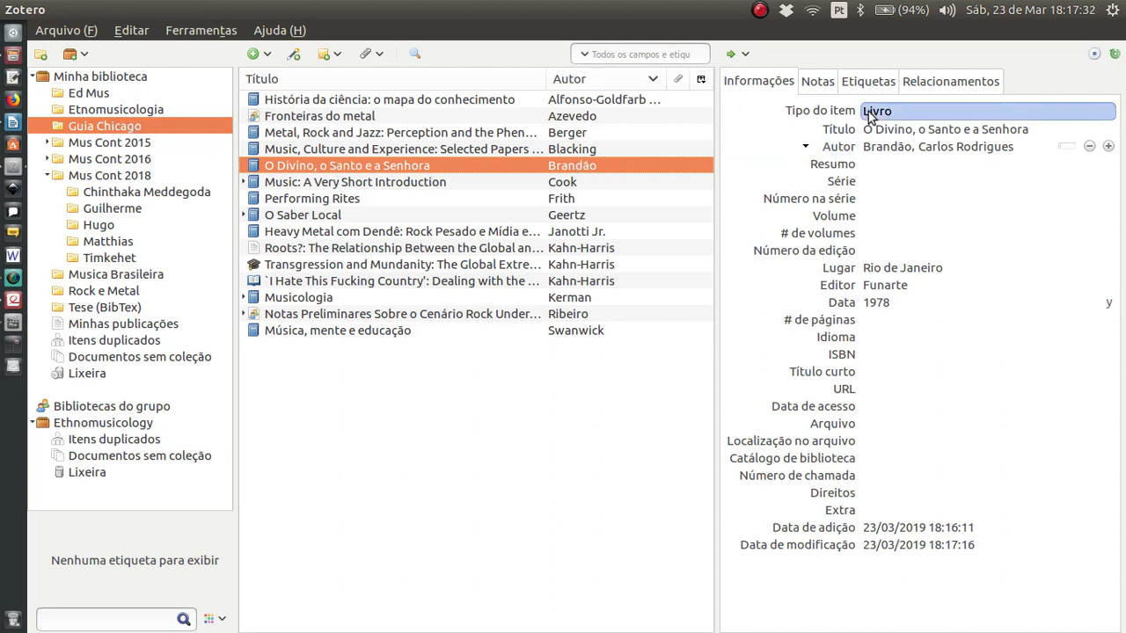
{"action": "right_click", "coordinate": [337, 165]}
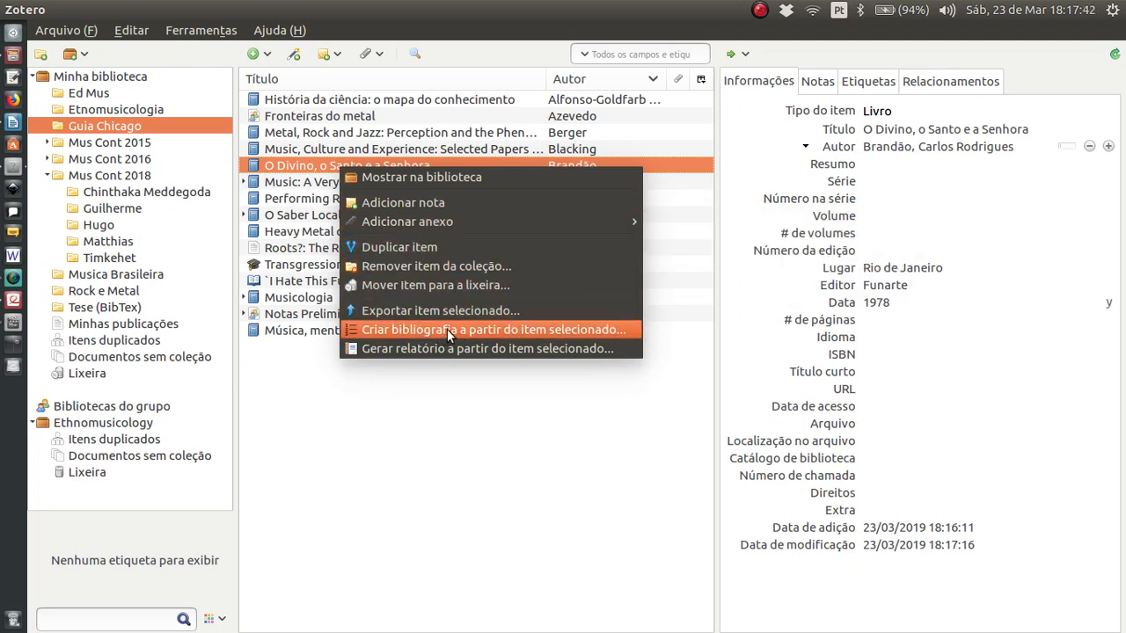
{"action": "left_click", "coordinate": [570, 330]}
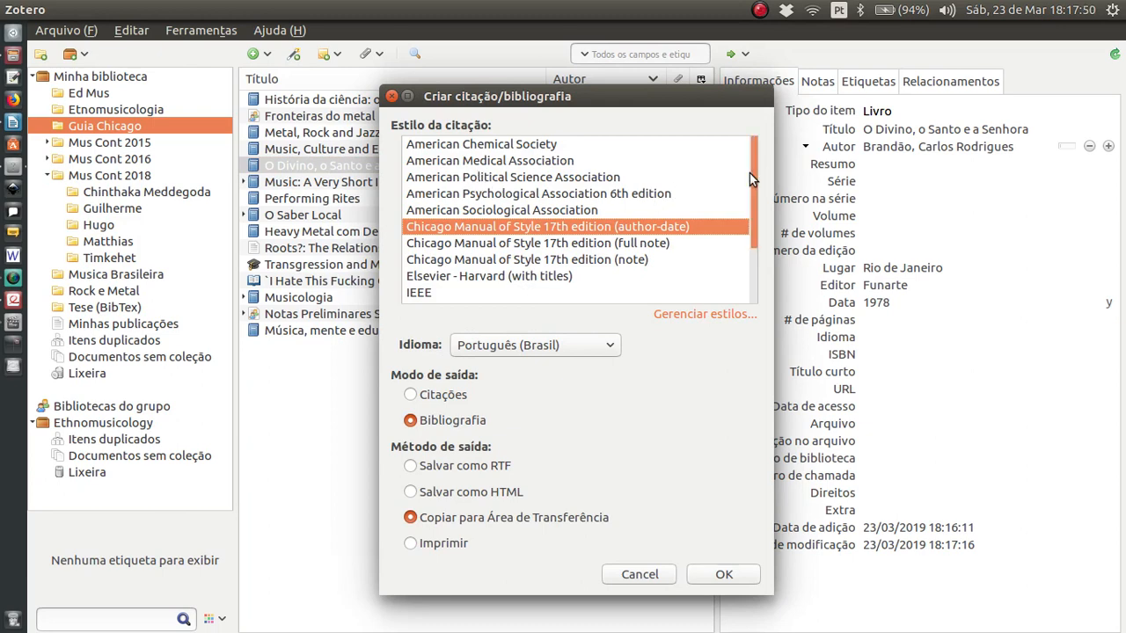
{"action": "mouse_move", "coordinate": [749, 173]}
{"action": "left_mouse_down"}
{"action": "mouse_move", "coordinate": [748, 247]}
{"action": "mouse_move", "coordinate": [754, 155]}
{"action": "left_mouse_up"}
{"action": "left_click", "coordinate": [701, 315]}
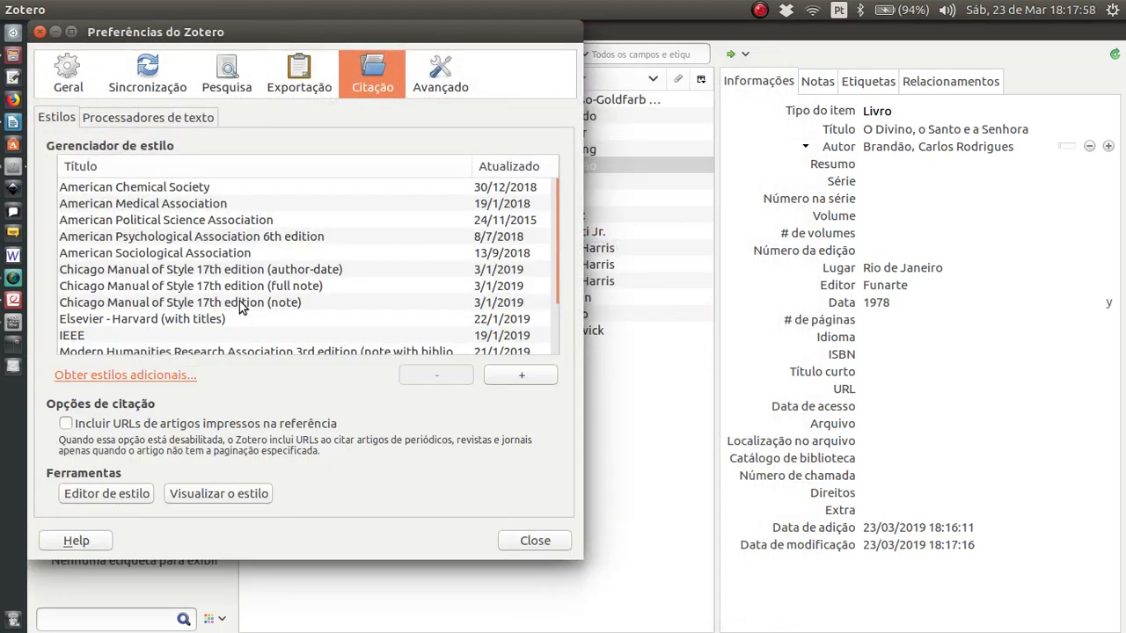
{"action": "left_click", "coordinate": [39, 33]}
Start creating a bibliography from "O Divino, o Santo e a Senhora", check the available citation styles and open the style manager
{"action": "right_click", "coordinate": [319, 170]}
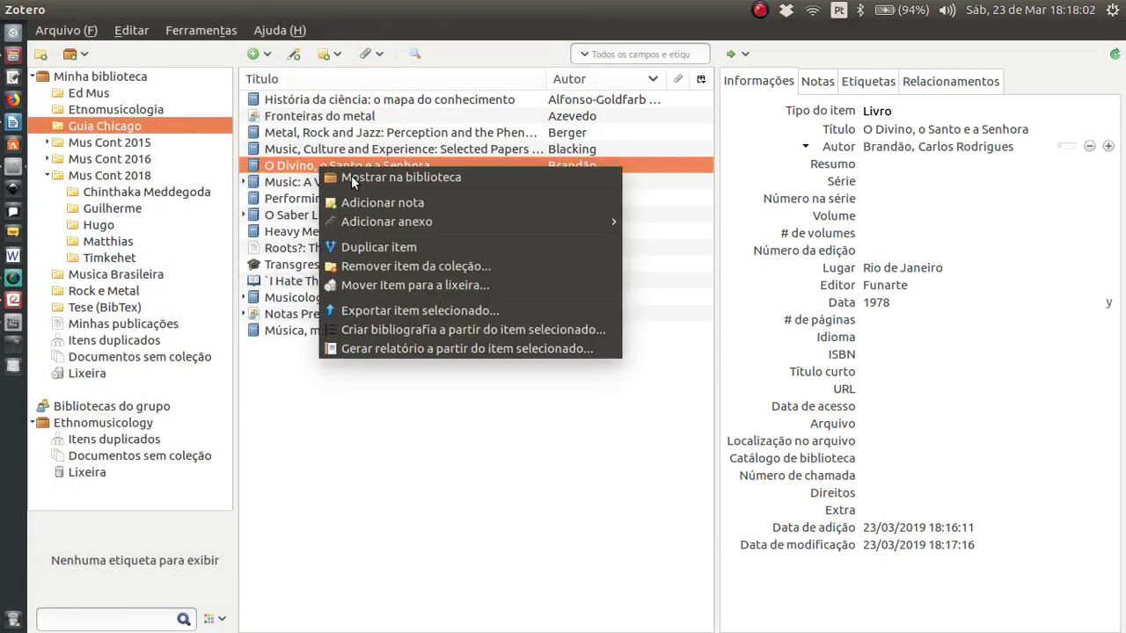
{"action": "left_click", "coordinate": [416, 331]}
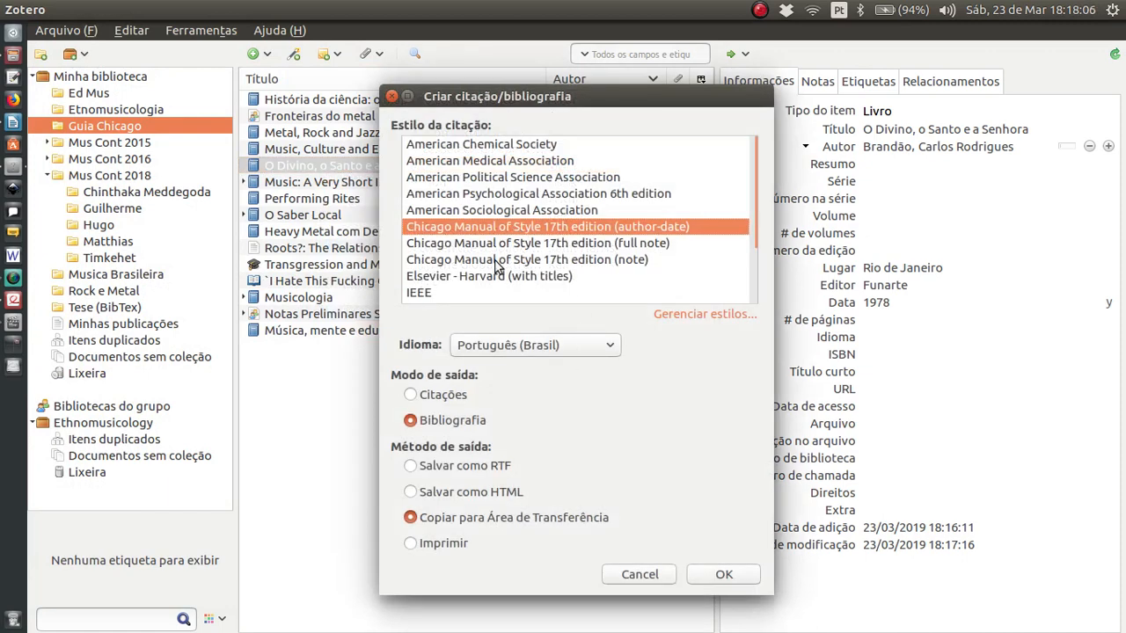
{"action": "scroll", "coordinate": [466, 240], "scroll_direction": "down", "scroll_amount": 2}
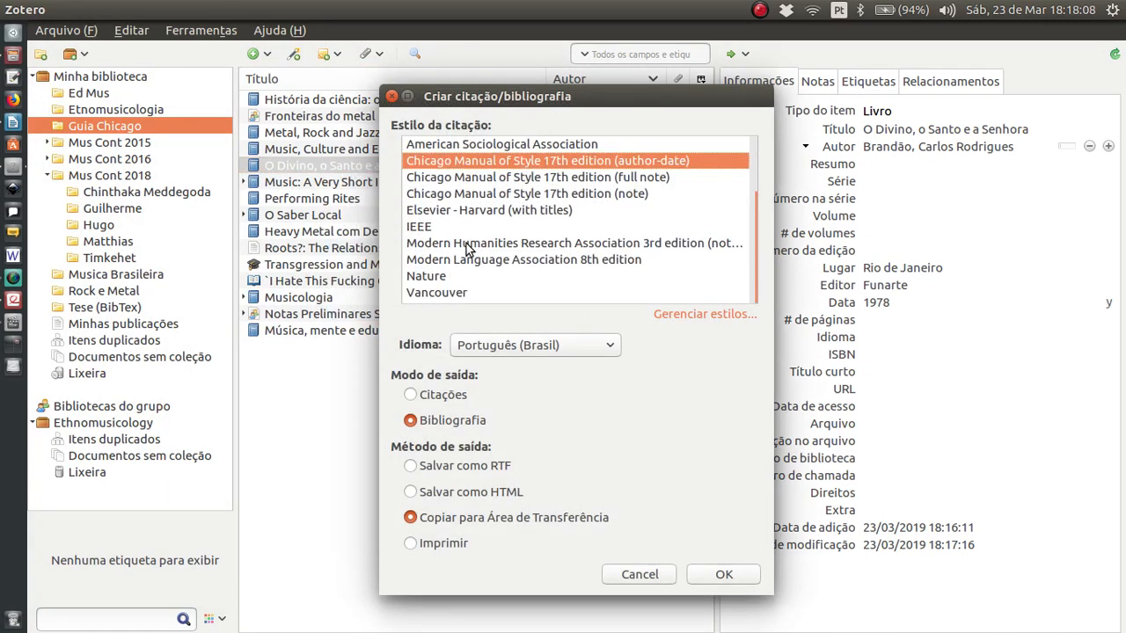
{"action": "scroll", "coordinate": [467, 229], "scroll_direction": "up", "scroll_amount": 2}
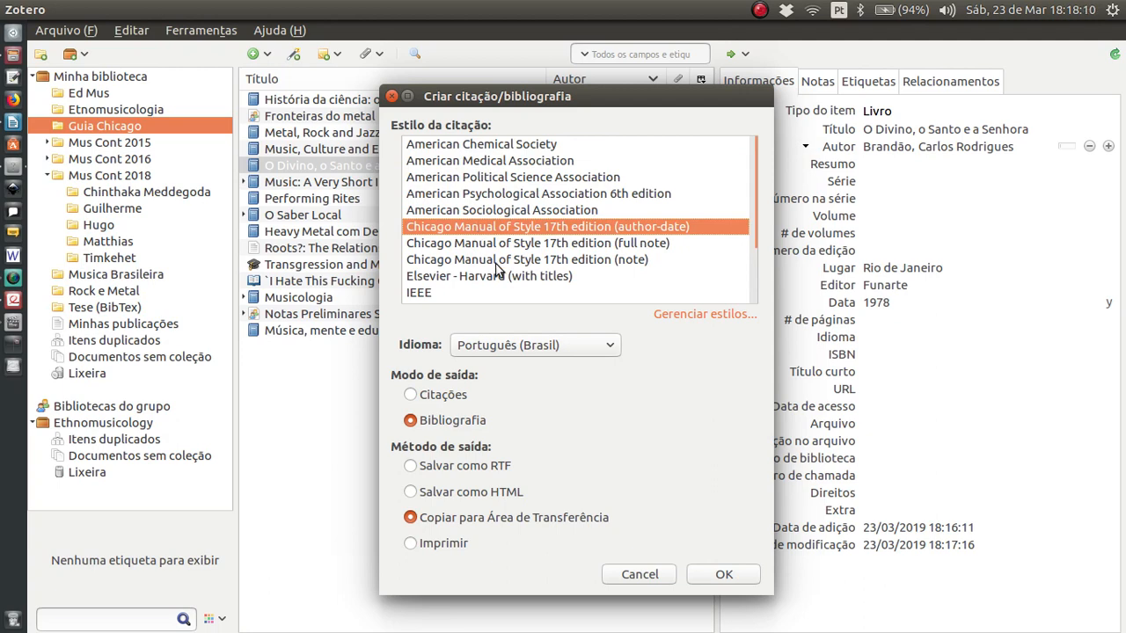
{"action": "scroll", "coordinate": [499, 268], "scroll_direction": "down", "scroll_amount": 2}
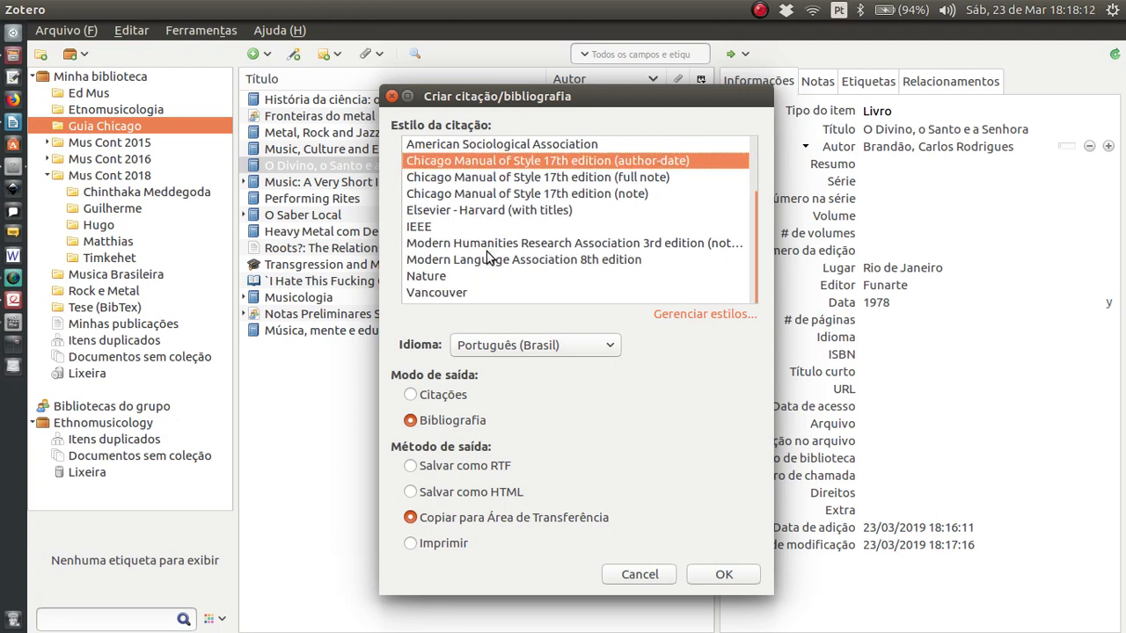
{"action": "left_click", "coordinate": [714, 314]}
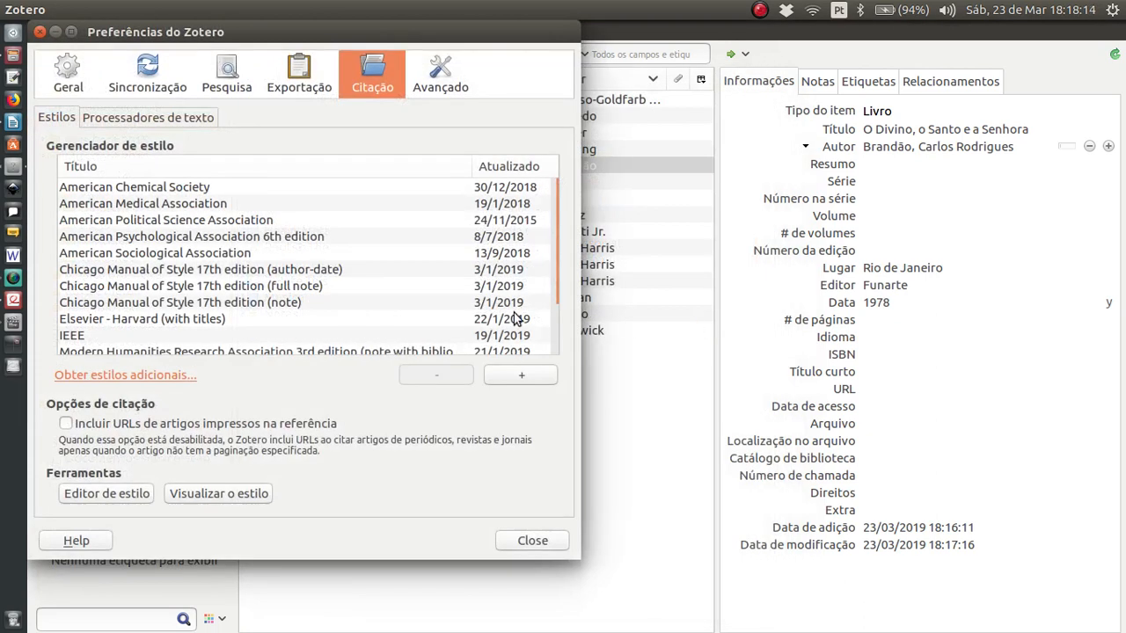
{"action": "scroll", "coordinate": [161, 247], "scroll_direction": "down", "scroll_amount": 2}
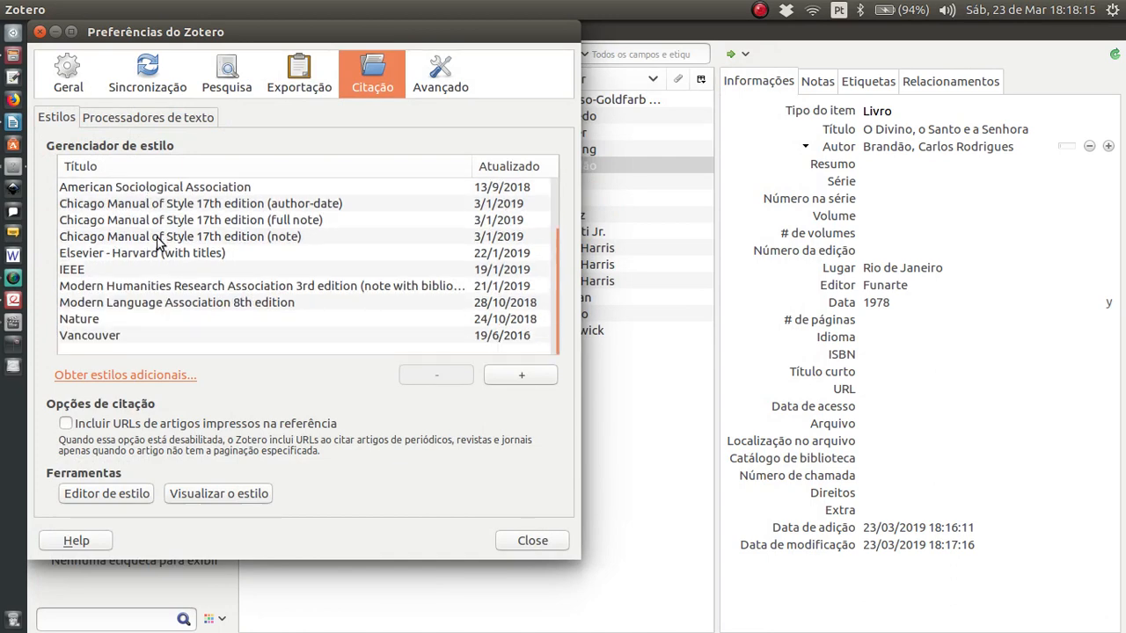
Open the Zotero Style Repository for additional styles and search it for "abnt"
{"action": "left_click", "coordinate": [151, 376]}
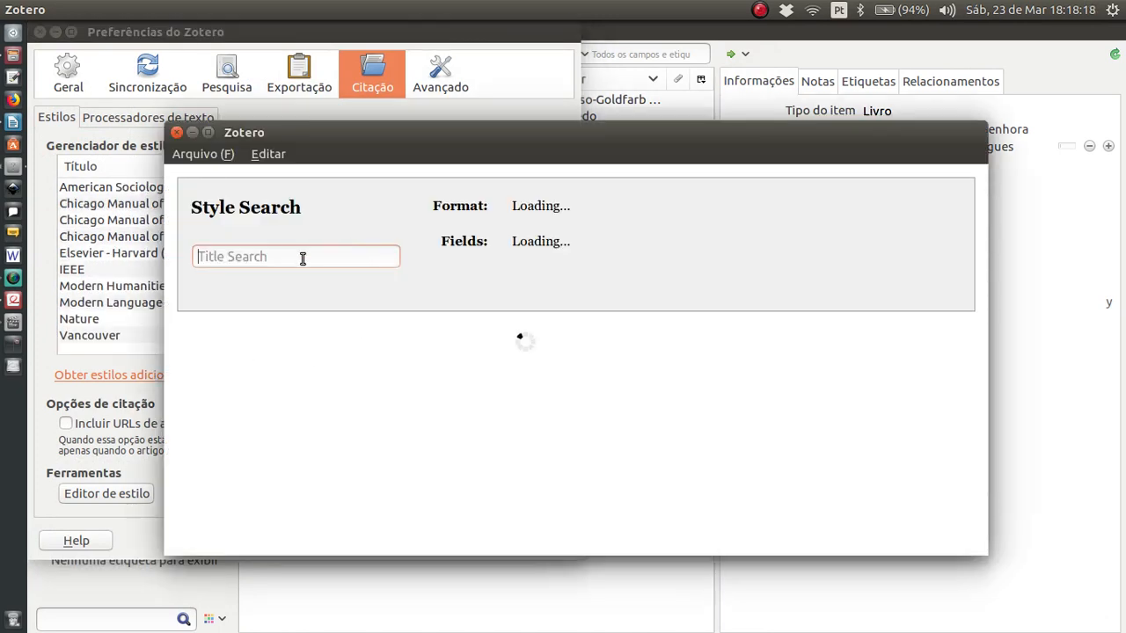
{"action": "type", "text": "ab"}
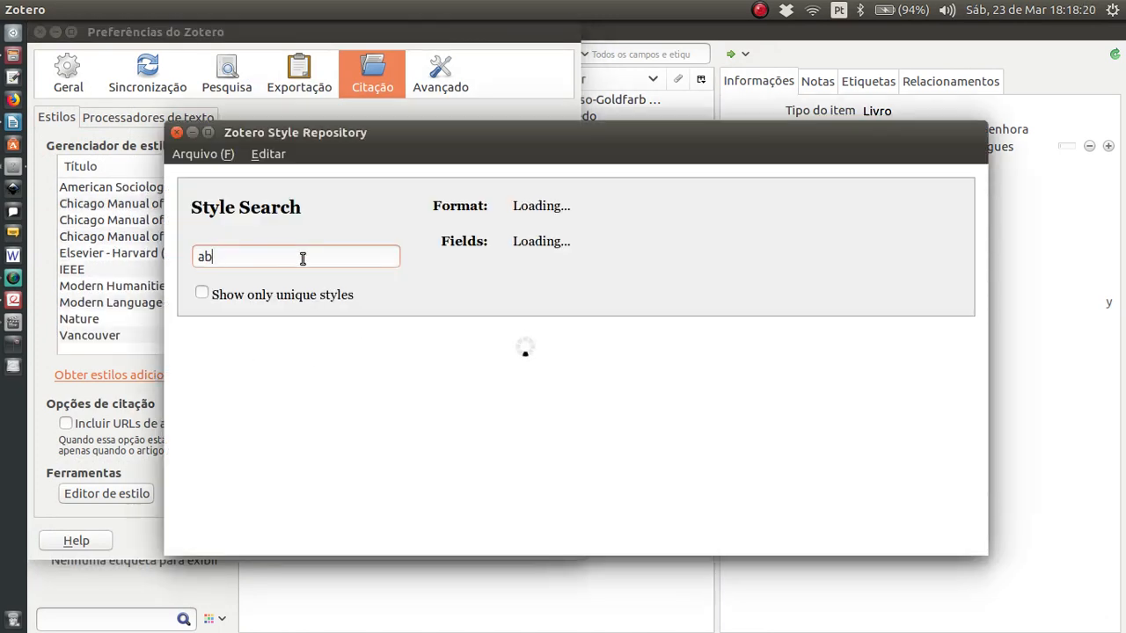
{"action": "type", "text": "nt"}
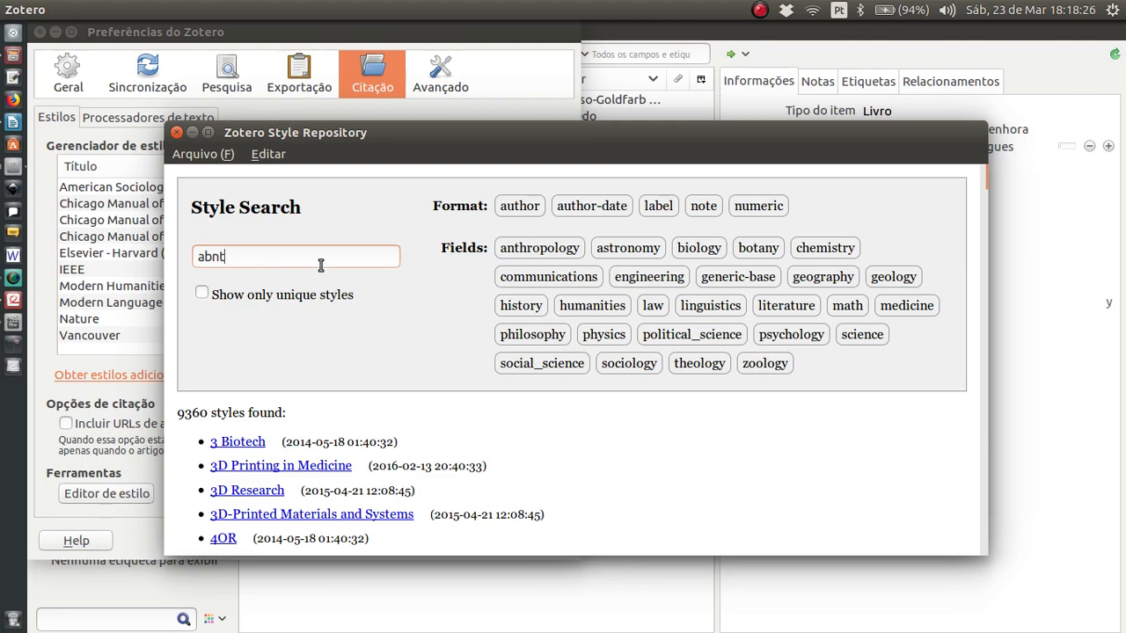
Install the ABNT style "Escola de Comando e Estado-Maior do Exército - Instituto Meira Mattos" from the repository and close the preferences
{"action": "scroll", "coordinate": [318, 255], "scroll_direction": "down", "scroll_amount": 3}
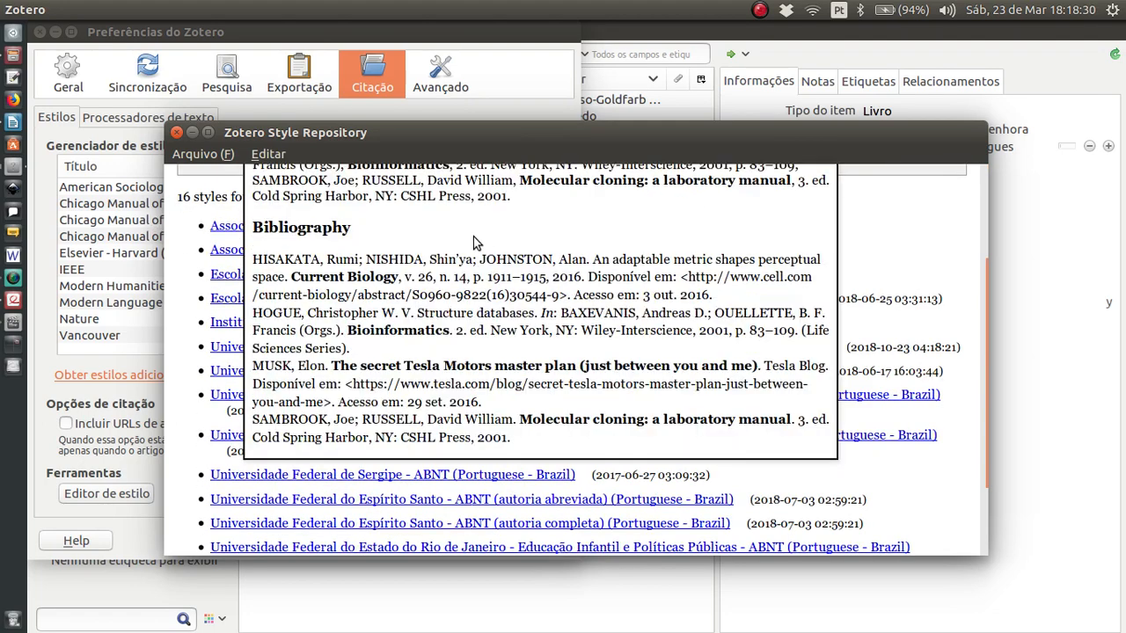
{"action": "mouse_move", "coordinate": [247, 228]}
{"action": "mouse_move", "coordinate": [262, 255]}
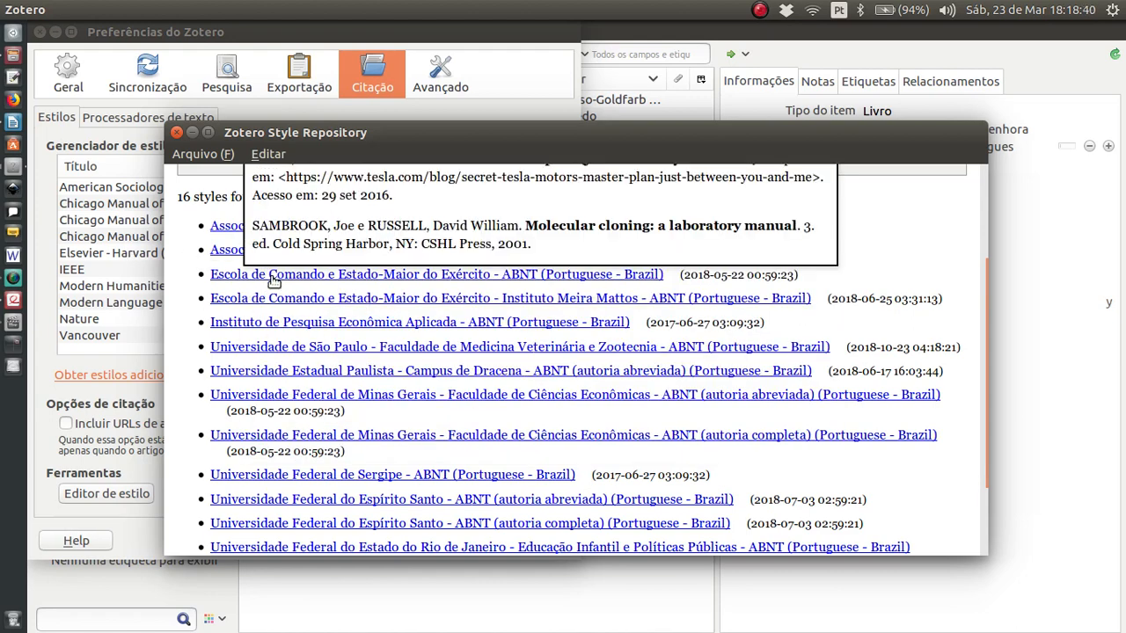
{"action": "mouse_move", "coordinate": [279, 297]}
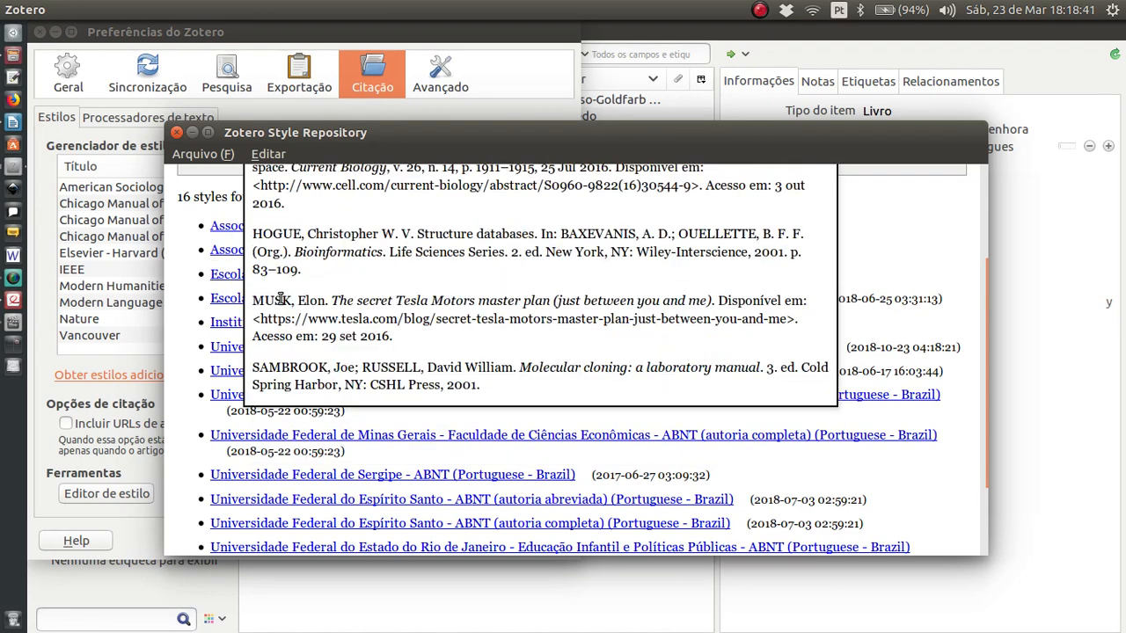
{"action": "left_click", "coordinate": [227, 300]}
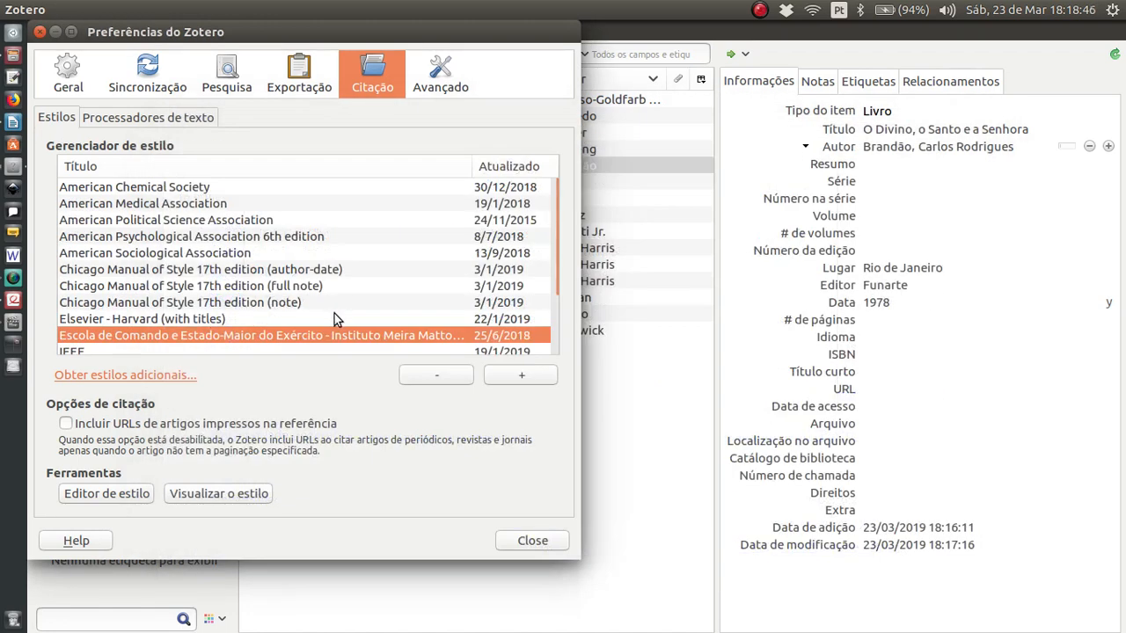
{"action": "scroll", "coordinate": [202, 343], "scroll_direction": "down", "scroll_amount": 3}
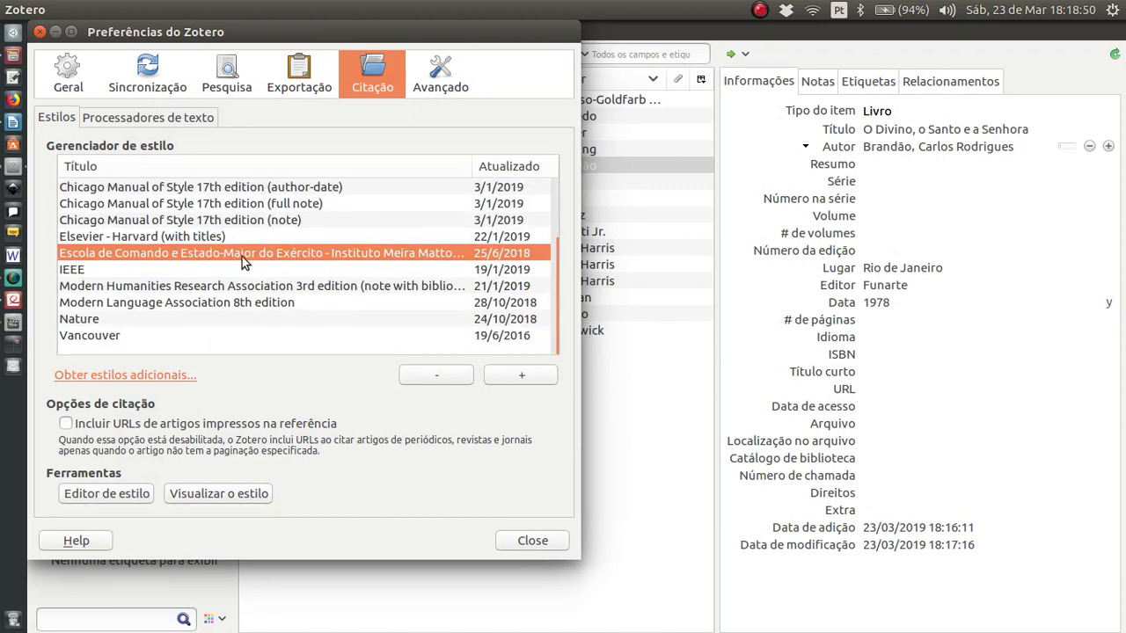
{"action": "left_click", "coordinate": [523, 540]}
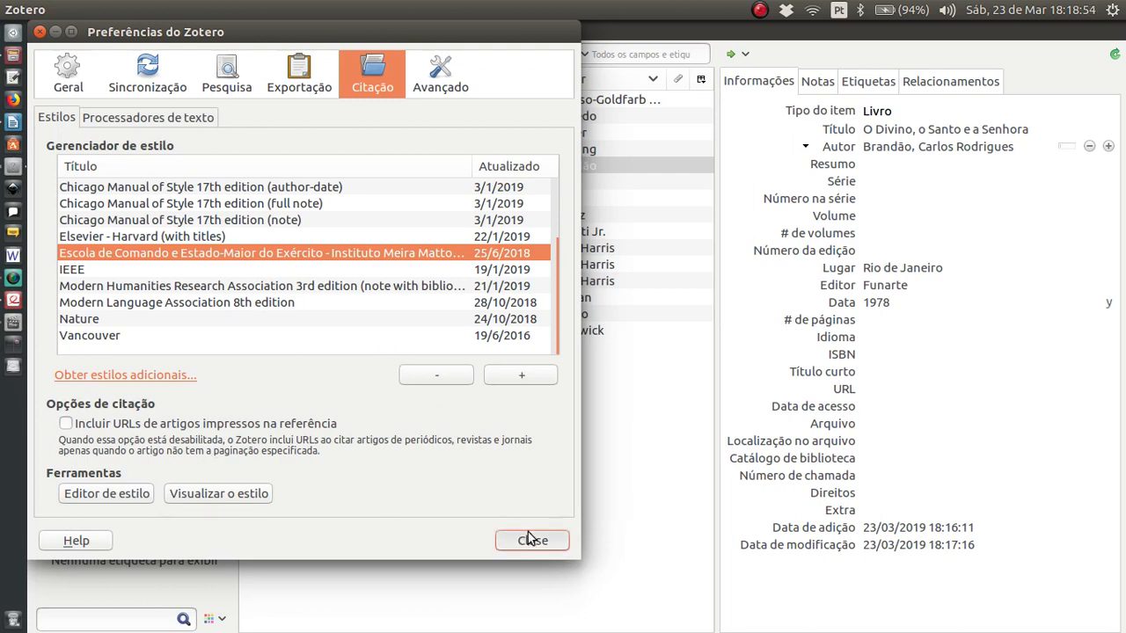
Copy the bibliography of "O Divino, o Santo e a Senhora" in the Escola de Comando ABNT style and paste it into the Writer document
{"action": "right_click", "coordinate": [302, 167]}
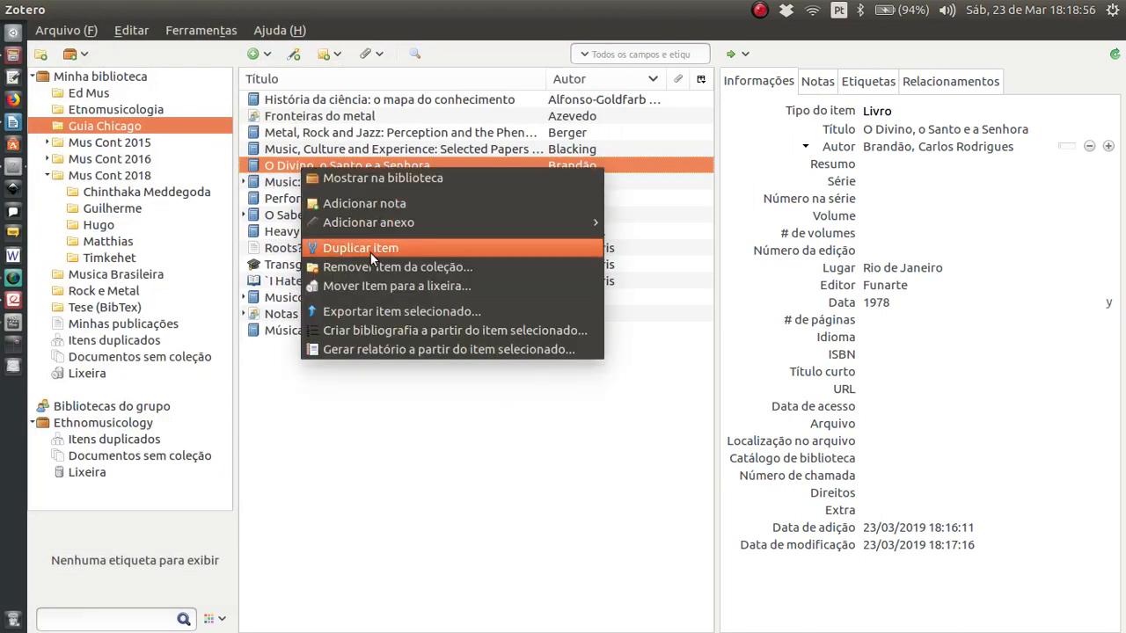
{"action": "left_click", "coordinate": [381, 333]}
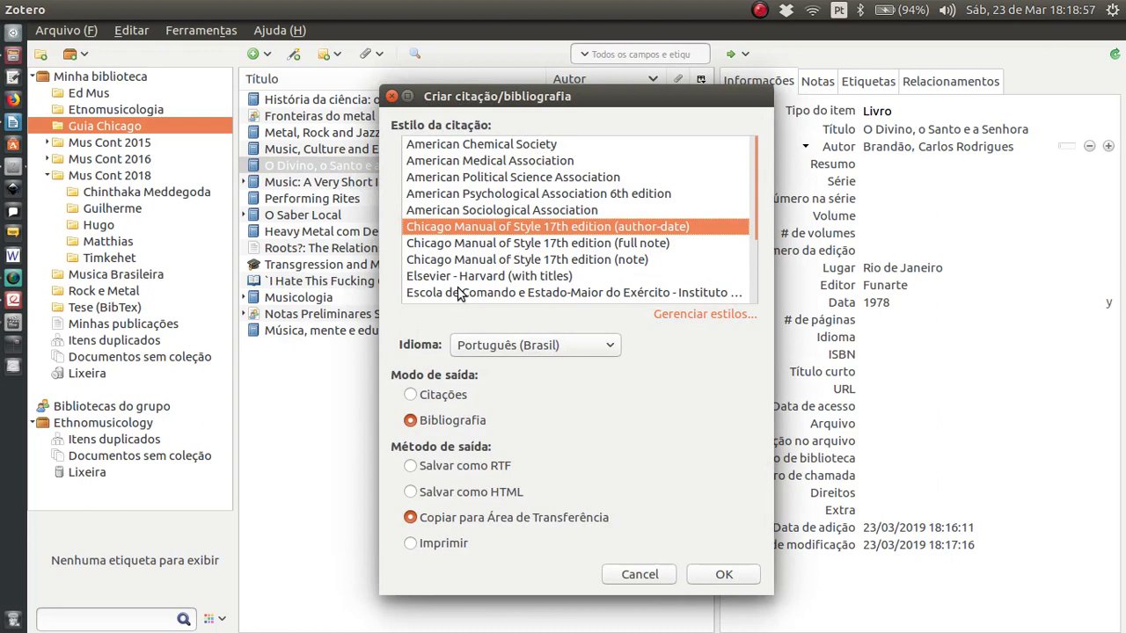
{"action": "scroll", "coordinate": [515, 239], "scroll_direction": "down", "scroll_amount": 1}
{"action": "left_click", "coordinate": [508, 245]}
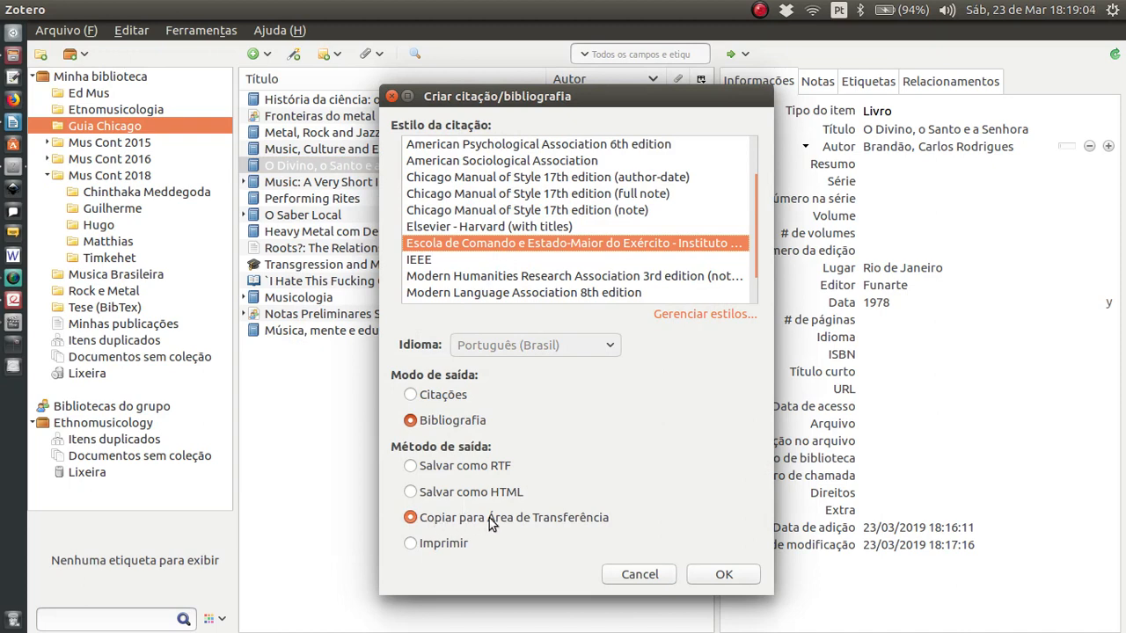
{"action": "left_click", "coordinate": [723, 574]}
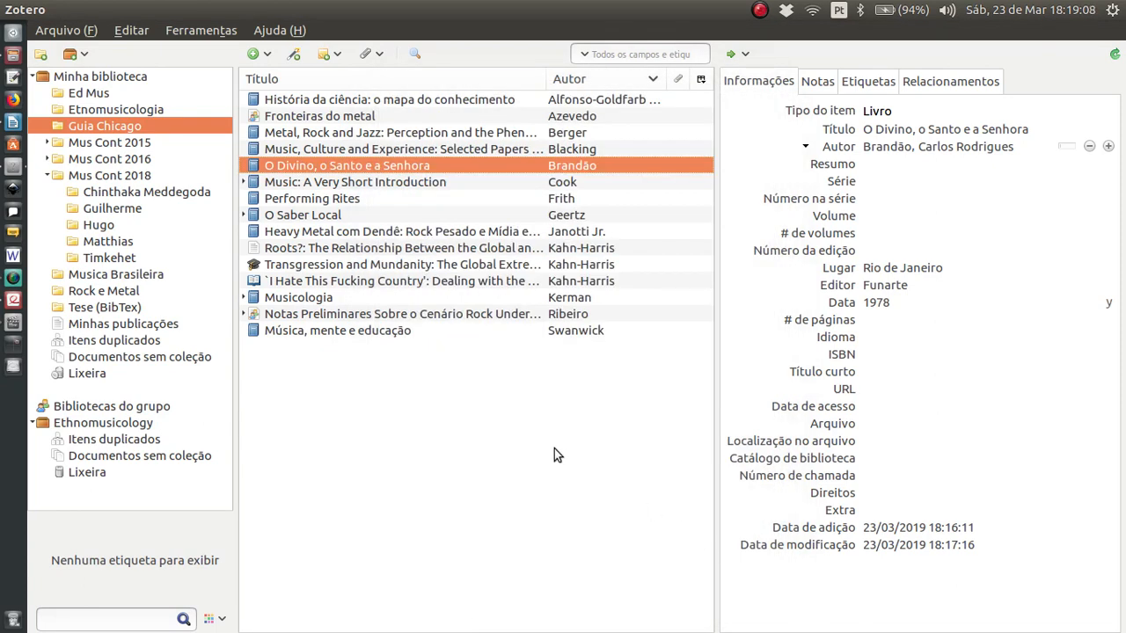
{"action": "key", "text": "alt+Tab"}
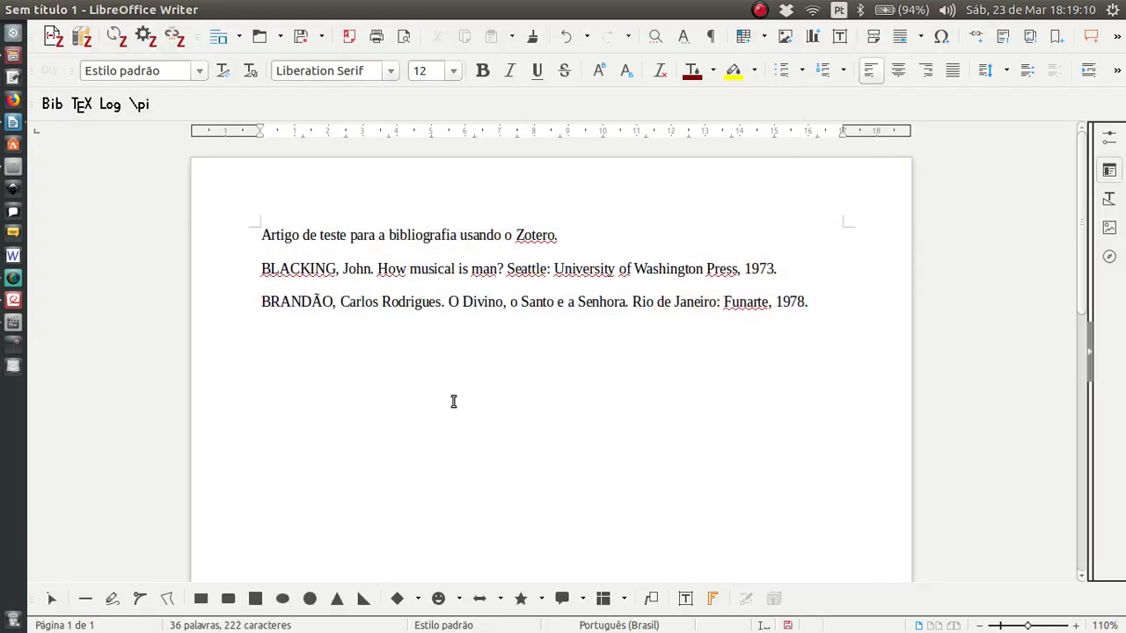
{"action": "type", "text": "BRANDÃO, Carlos Rodrigues. O Divino, o Santo e a Senhora. Rio de Janeiro: Funarte, 1978."}
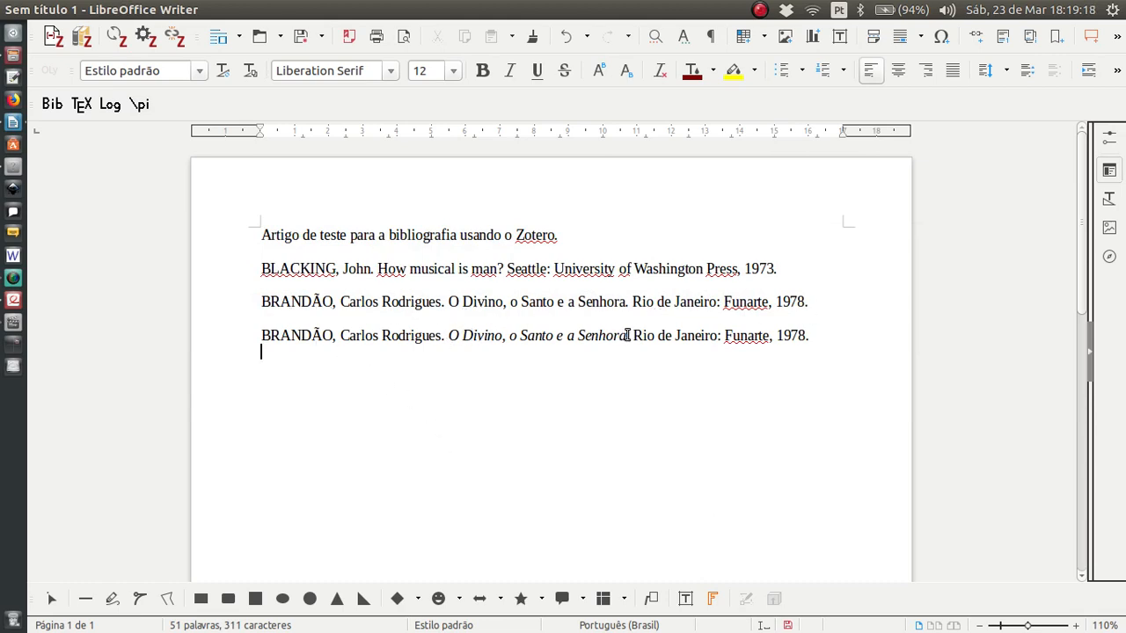
Create the same Zotero book's bibliography in the Nature style via the clipboard and paste it below the ABNT entry in Writer
{"action": "key", "text": "alt+Tab"}
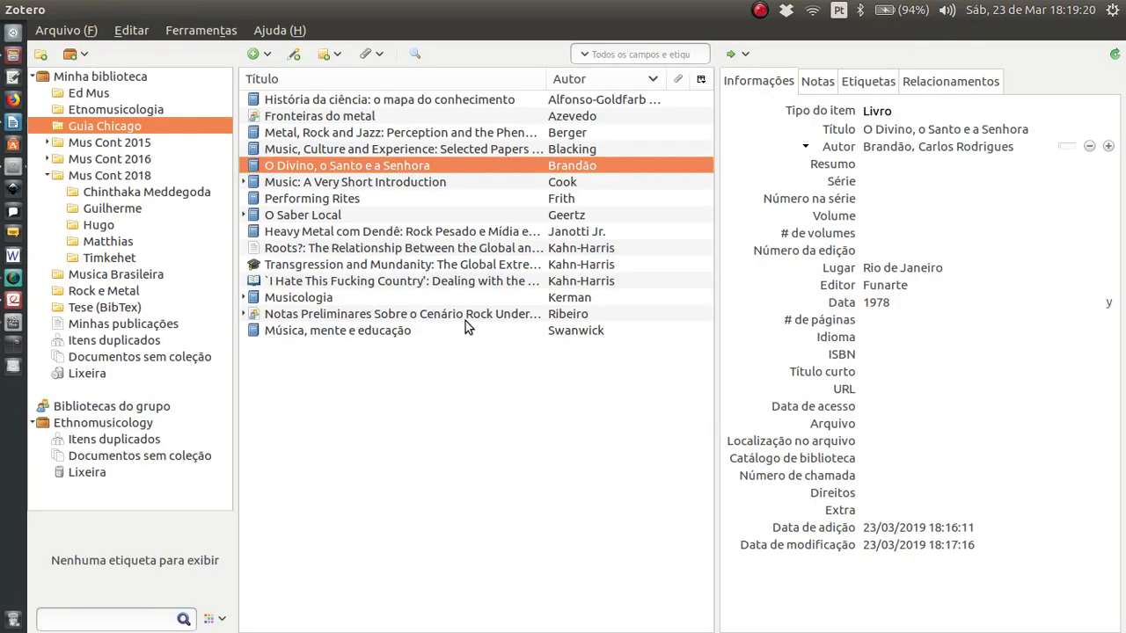
{"action": "right_click", "coordinate": [358, 168]}
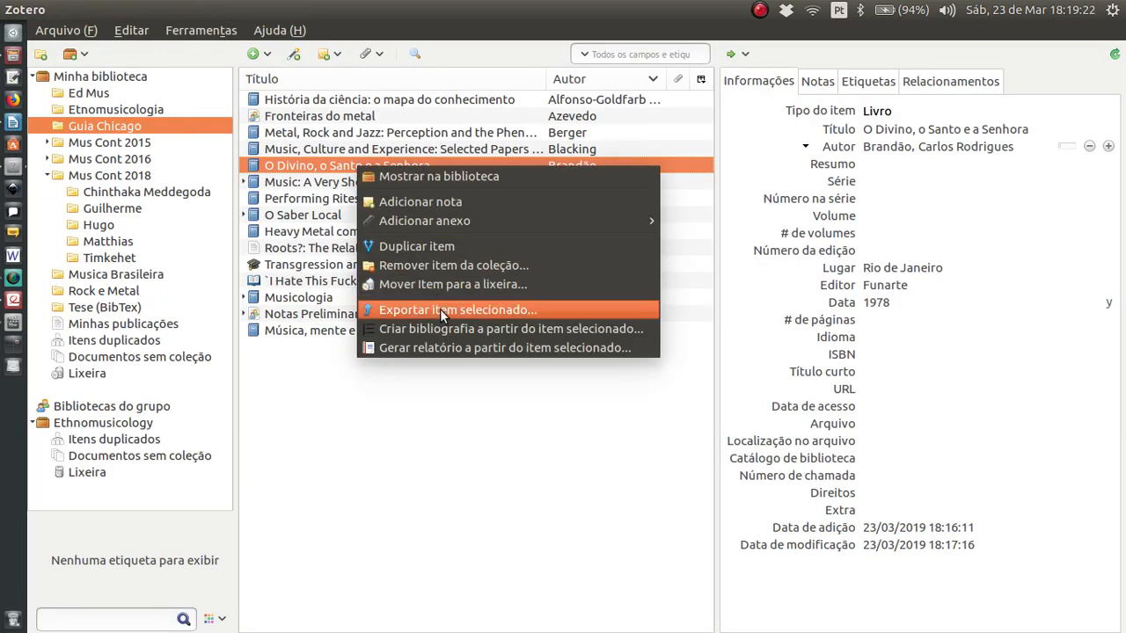
{"action": "left_click", "coordinate": [426, 330]}
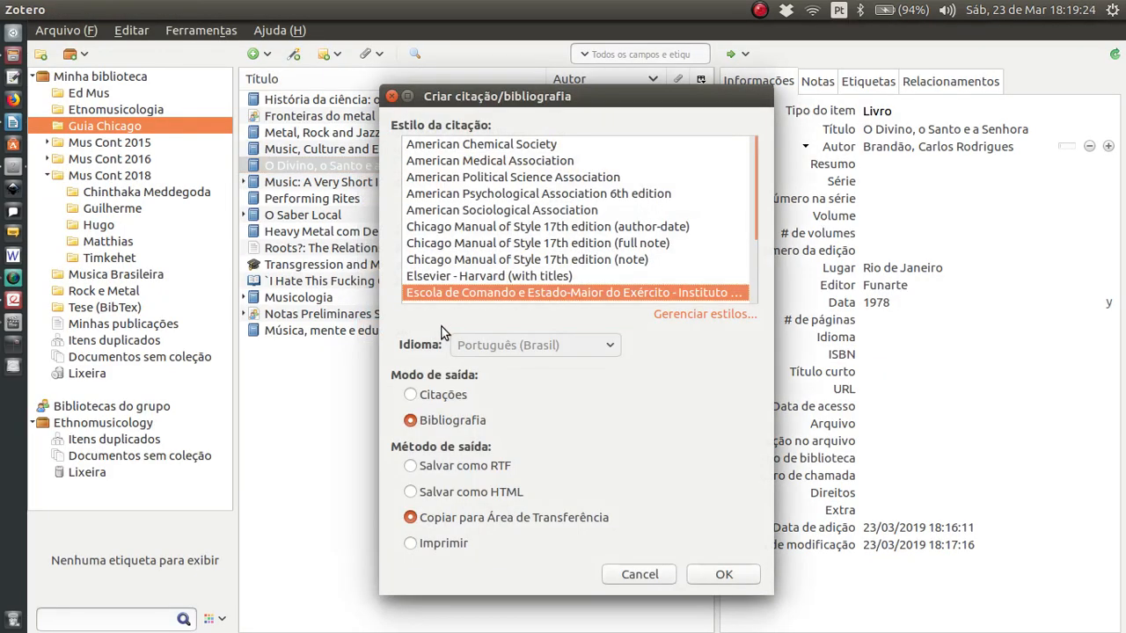
{"action": "left_click", "coordinate": [458, 168]}
{"action": "scroll", "coordinate": [449, 210], "scroll_direction": "down", "scroll_amount": 2}
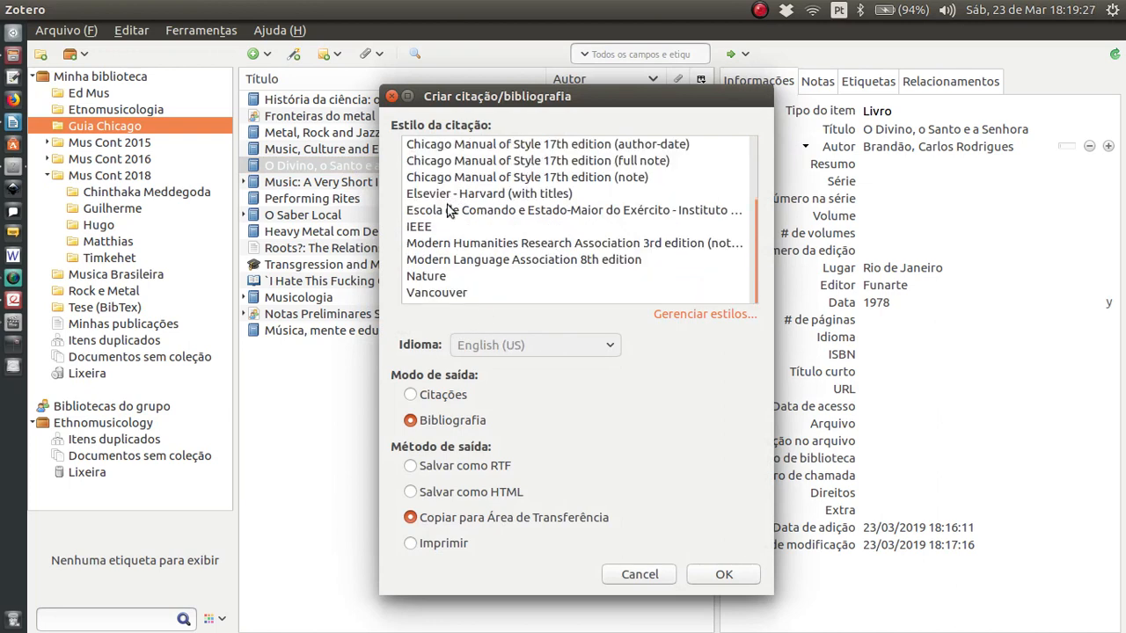
{"action": "left_click", "coordinate": [446, 277]}
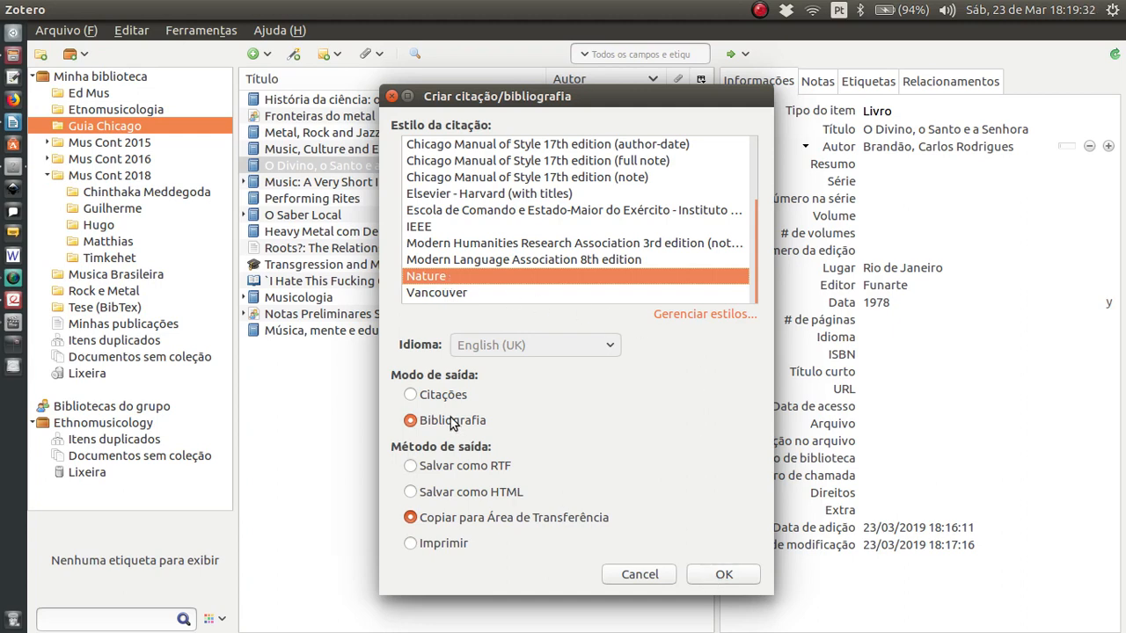
{"action": "left_click", "coordinate": [724, 573]}
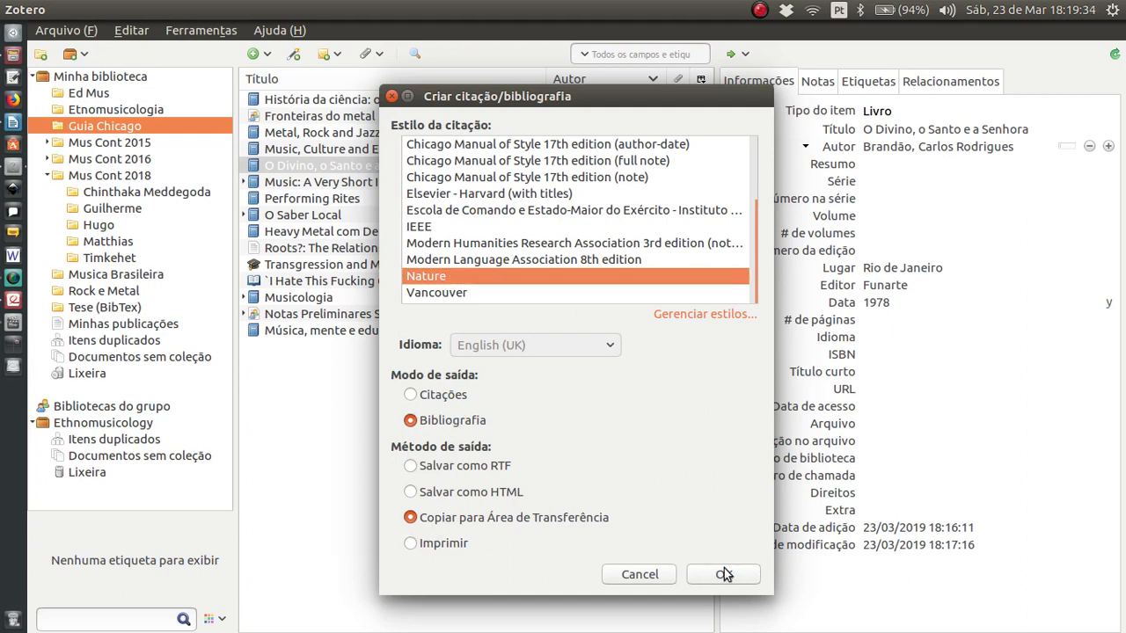
{"action": "key", "text": "alt+Tab"}
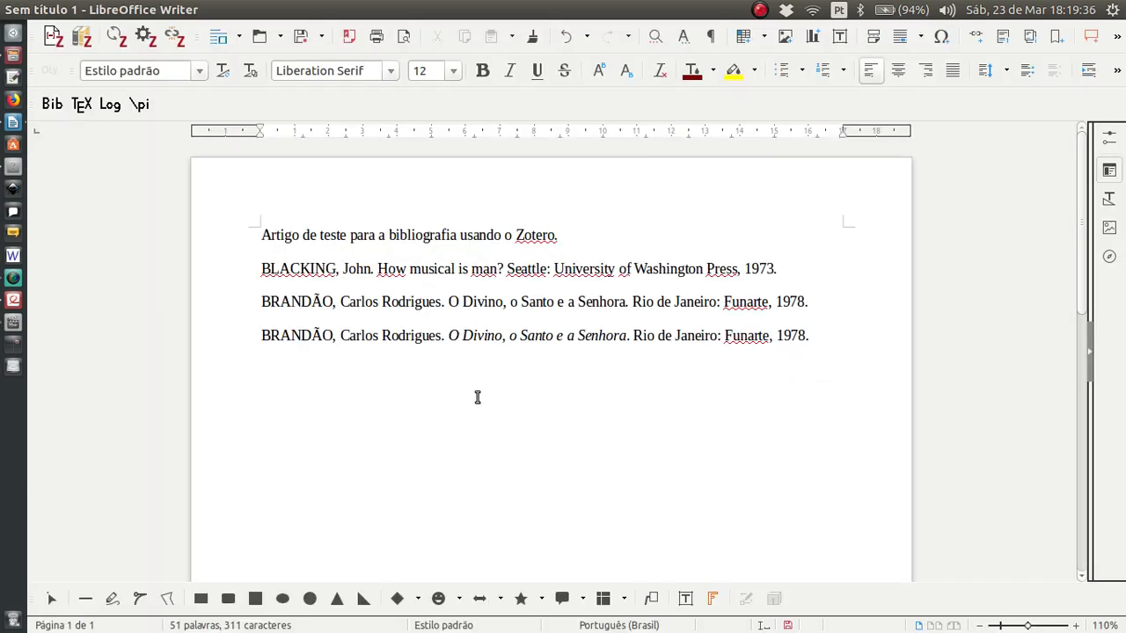
{"action": "type", "text": "1. Brandão, C. R. O Divino, o Santo e a Senhora. (Funarte, 1978)."}
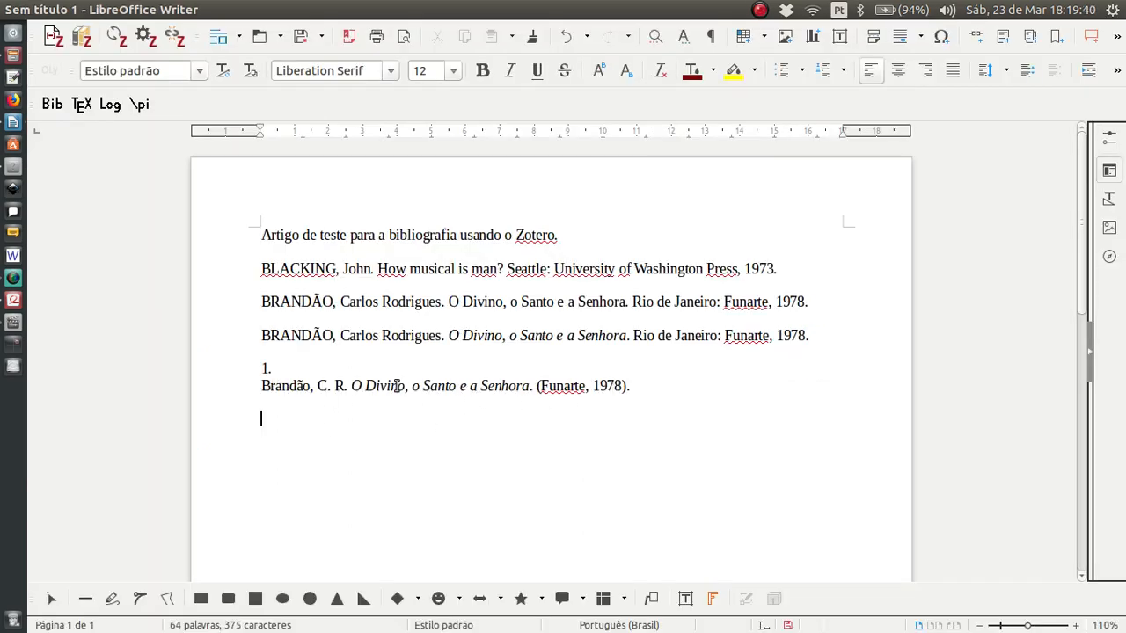
Copy the book's bibliography from Zotero in Chicago Manual of Style 17th edition (author-date), Português (Brasil), and paste it below the Nature entry in Writer
{"action": "key", "text": "alt+Tab"}
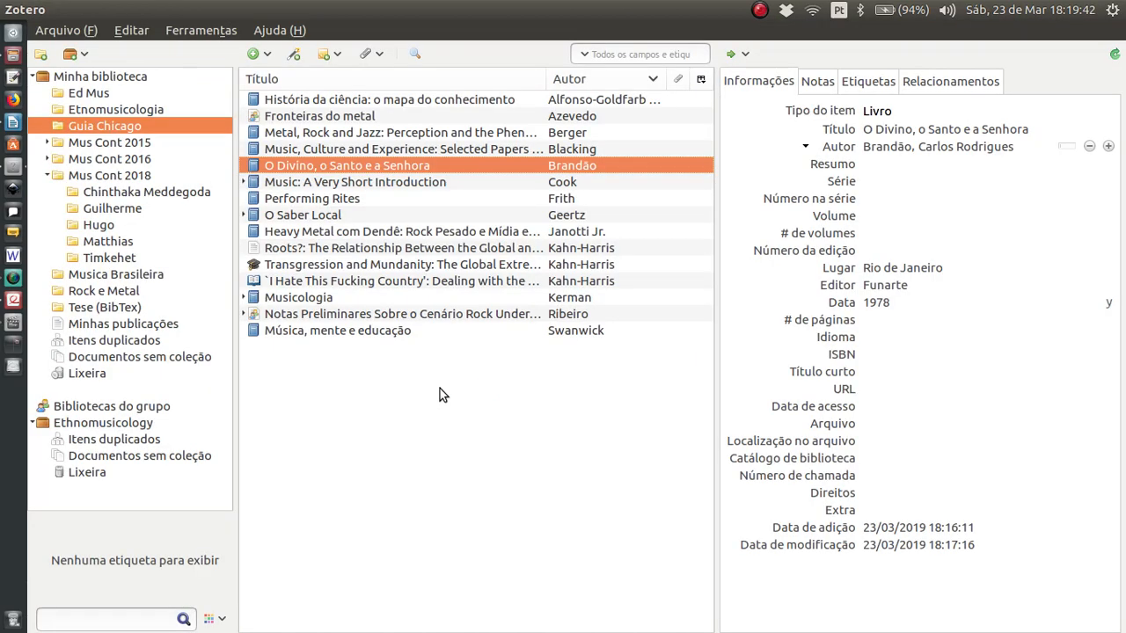
{"action": "right_click", "coordinate": [321, 169]}
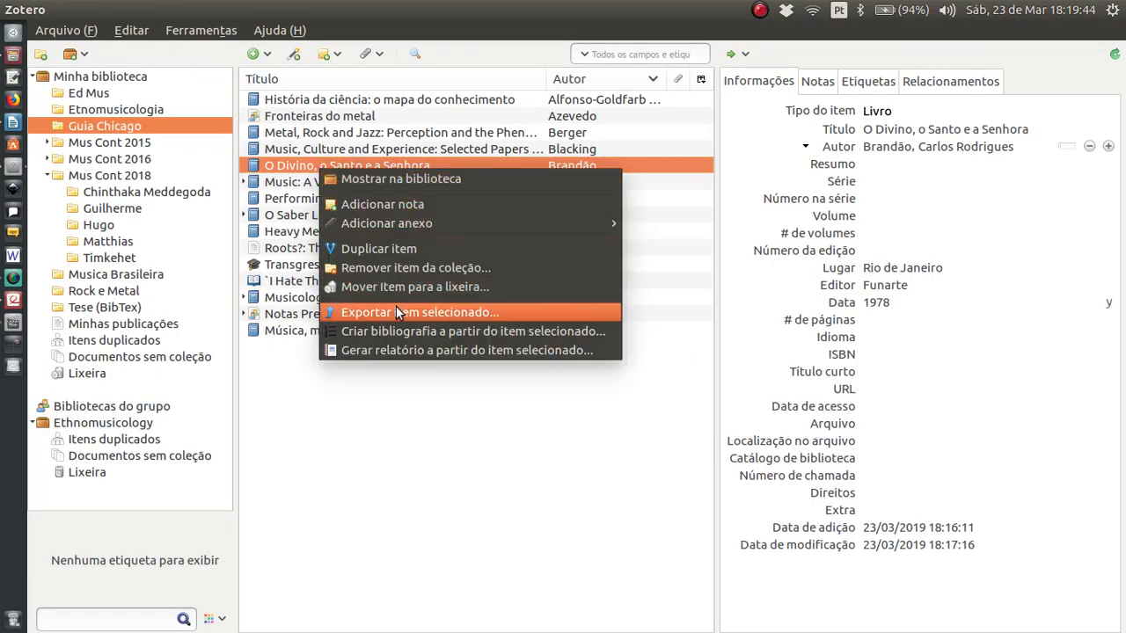
{"action": "left_click", "coordinate": [404, 333]}
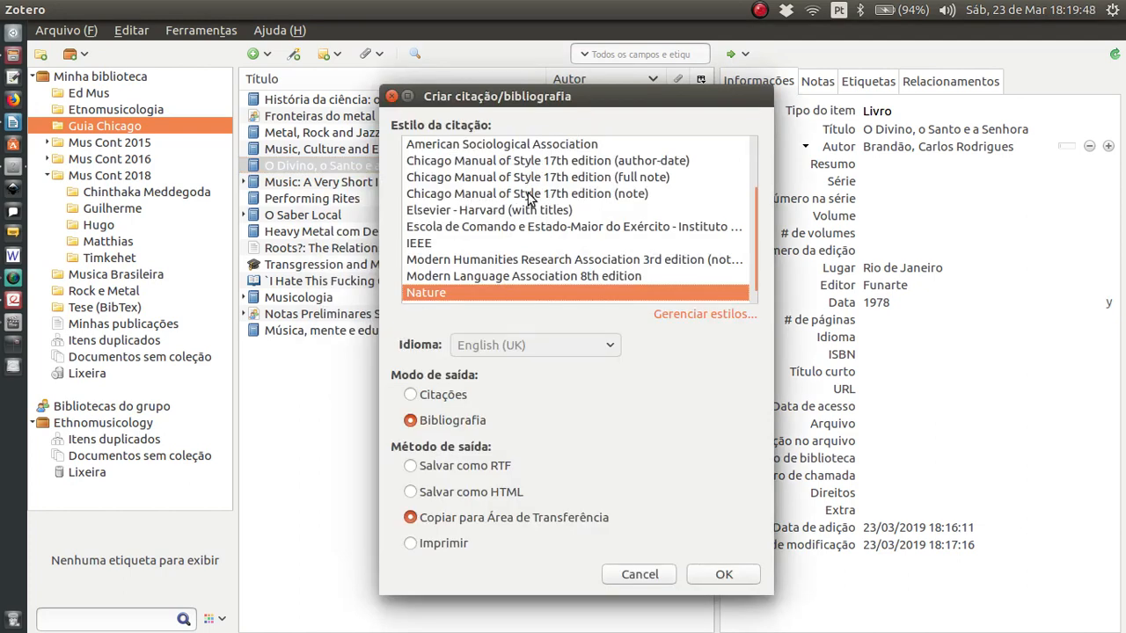
{"action": "left_click", "coordinate": [532, 163]}
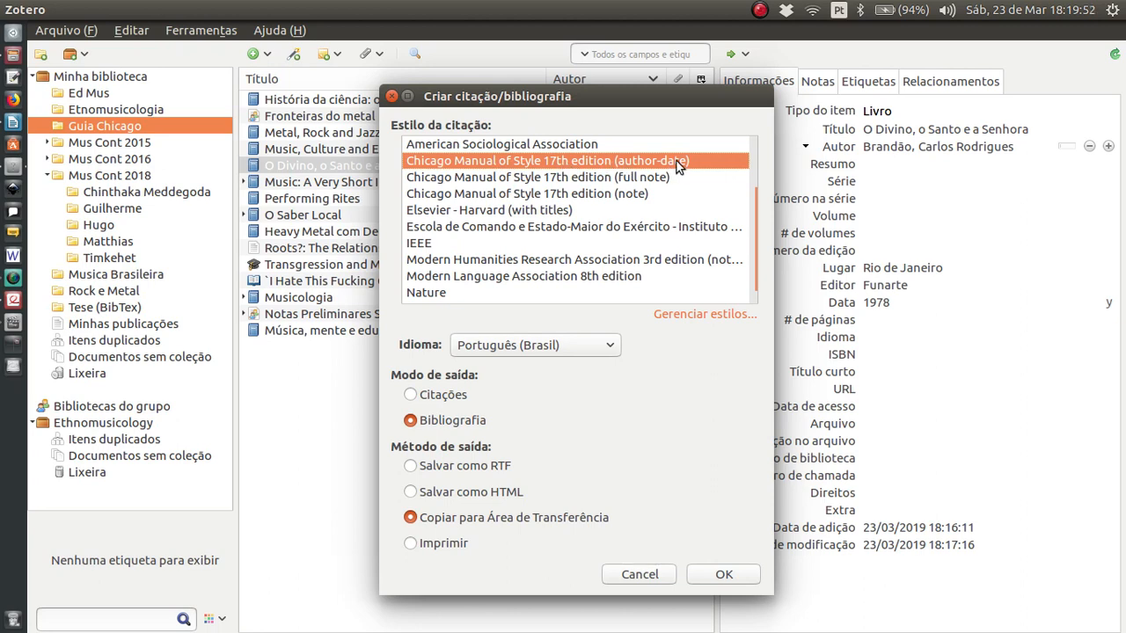
{"action": "scroll", "coordinate": [691, 172], "scroll_direction": "up", "scroll_amount": 2}
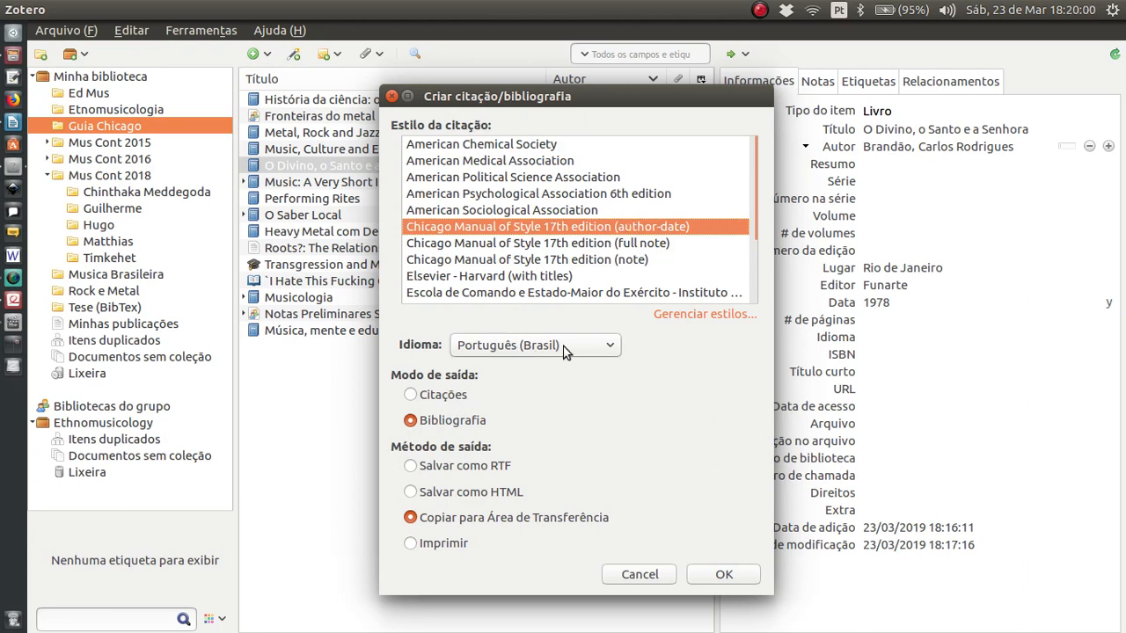
{"action": "left_click", "coordinate": [605, 350]}
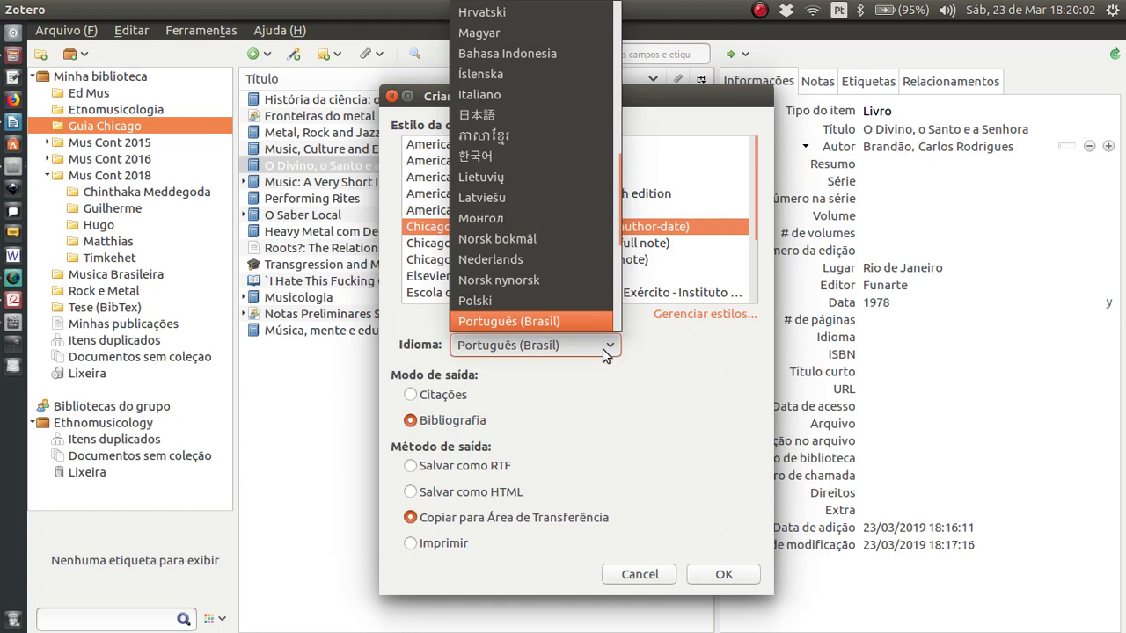
{"action": "left_click", "coordinate": [594, 353]}
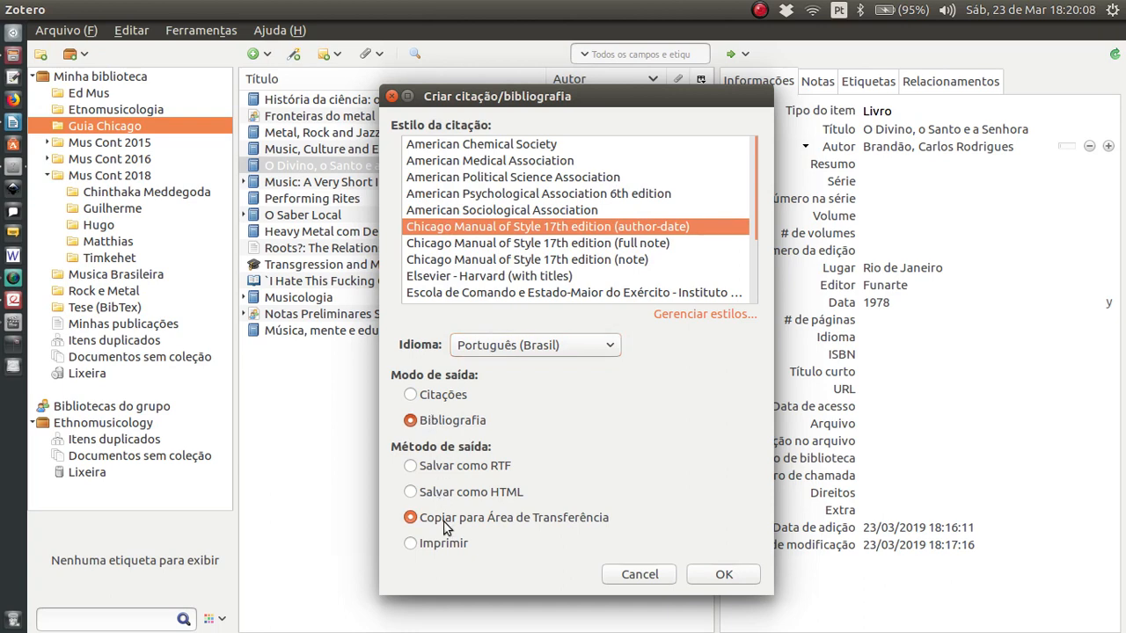
{"action": "left_click", "coordinate": [726, 574]}
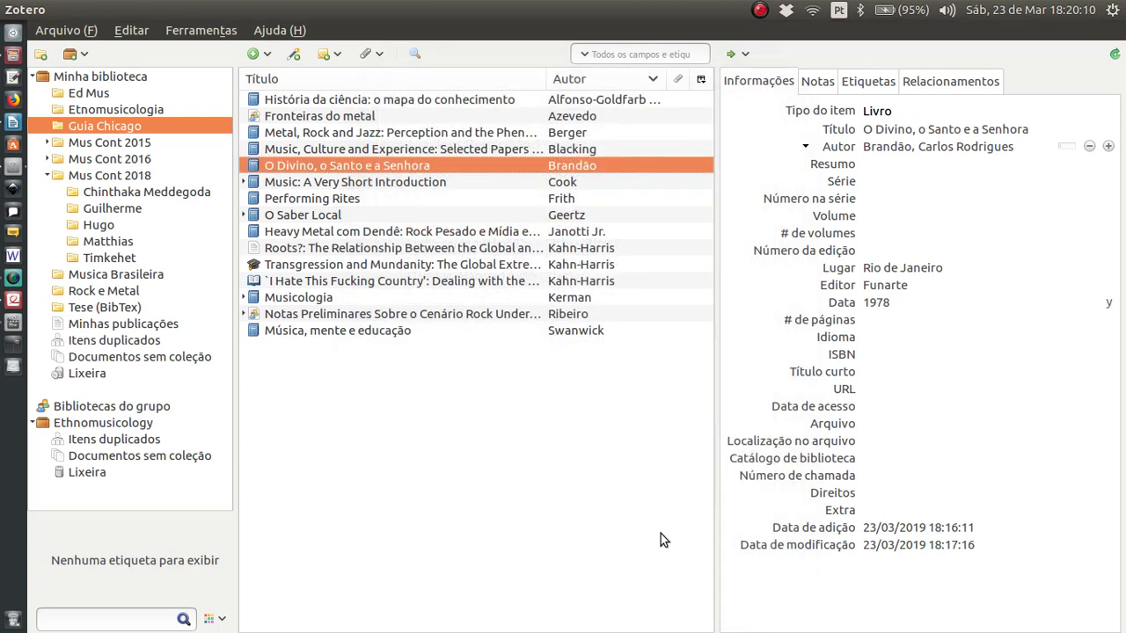
{"action": "key", "text": "alt+Tab"}
{"action": "type", "text": "Brandão, Carlos Rodrigues. 1978. O Divino, o Santo e a Senhora. Rio de Janeiro: Funarte."}
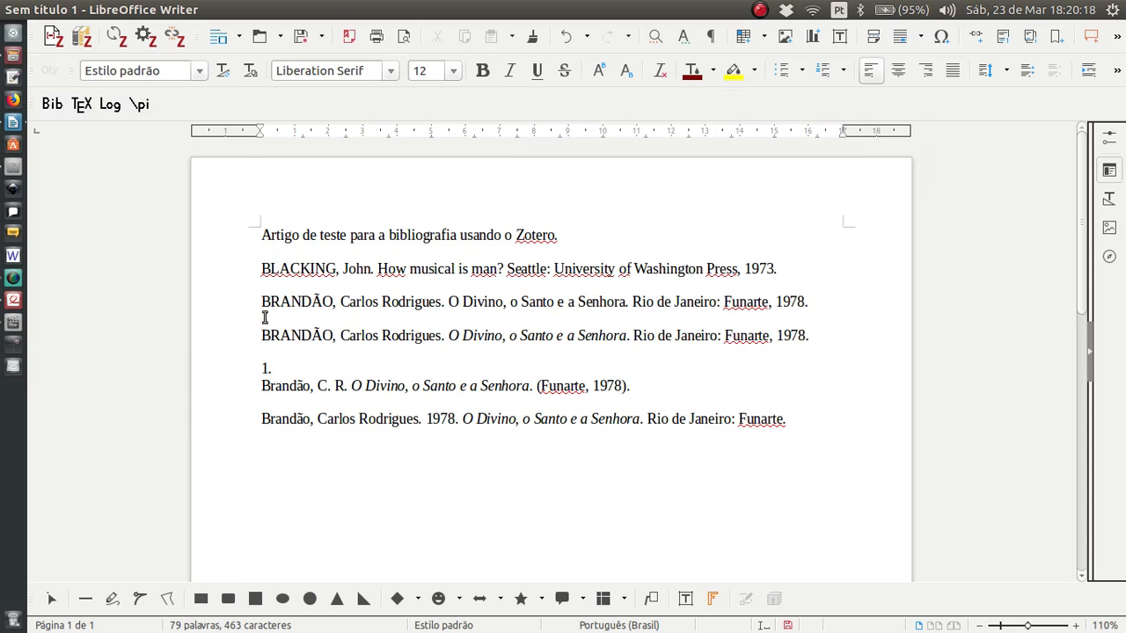
Compare the author formatting of the ABNT entry with the year placement in the Chicago entry in Writer
{"action": "left_click_drag", "start_coordinate": [262, 335], "coordinate": [480, 335]}
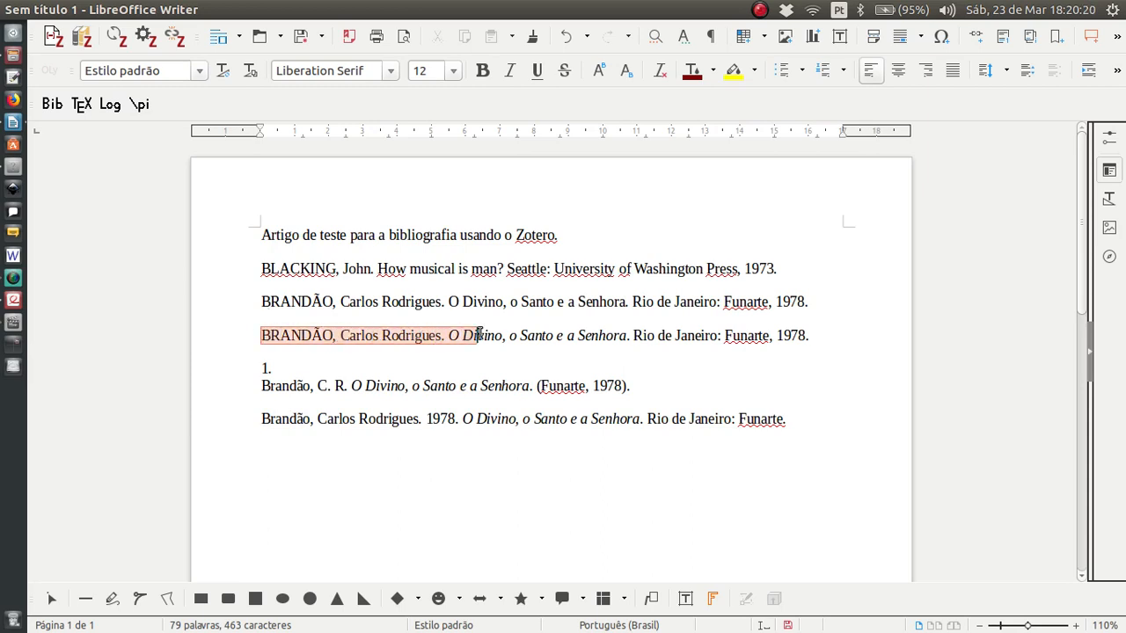
{"action": "left_click", "coordinate": [293, 332]}
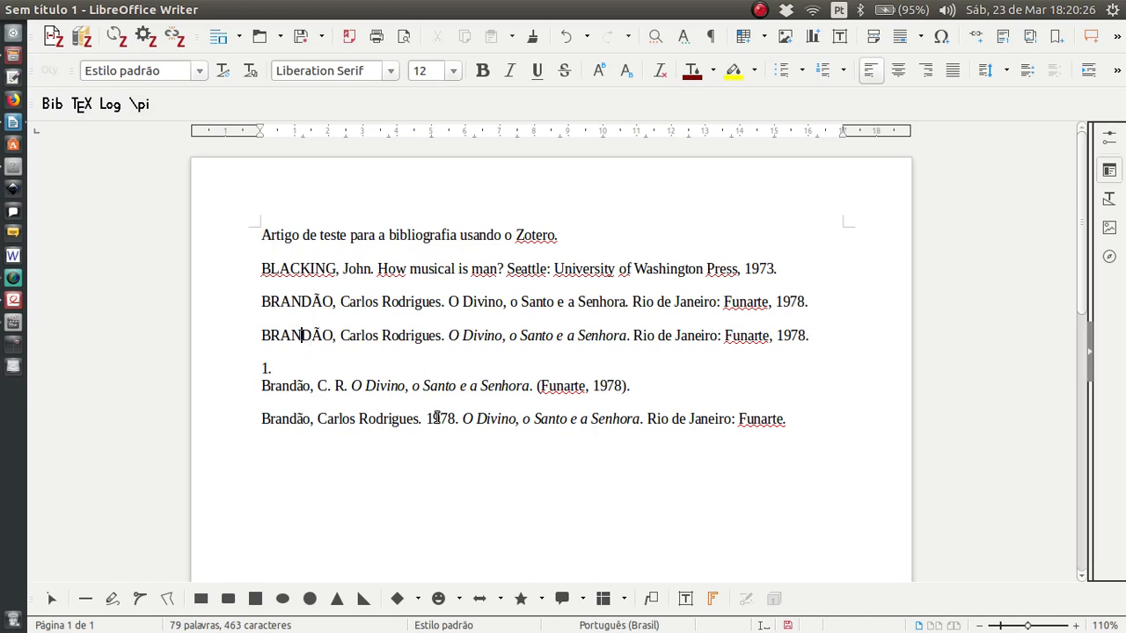
{"action": "left_click_drag", "start_coordinate": [424, 413], "coordinate": [469, 413]}
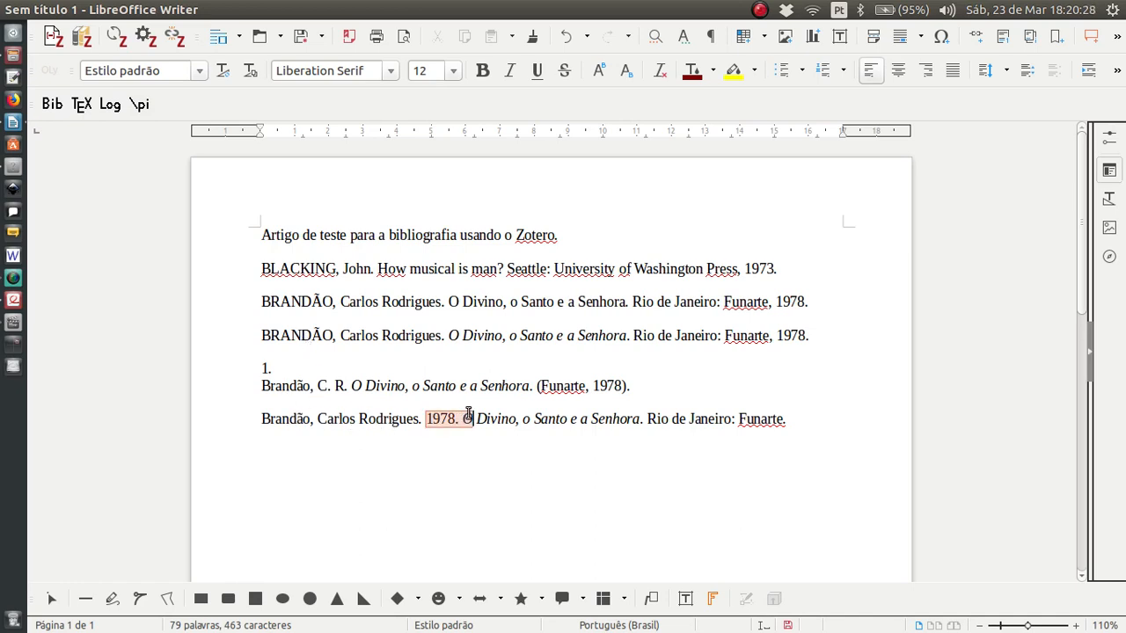
{"action": "left_click", "coordinate": [467, 416]}
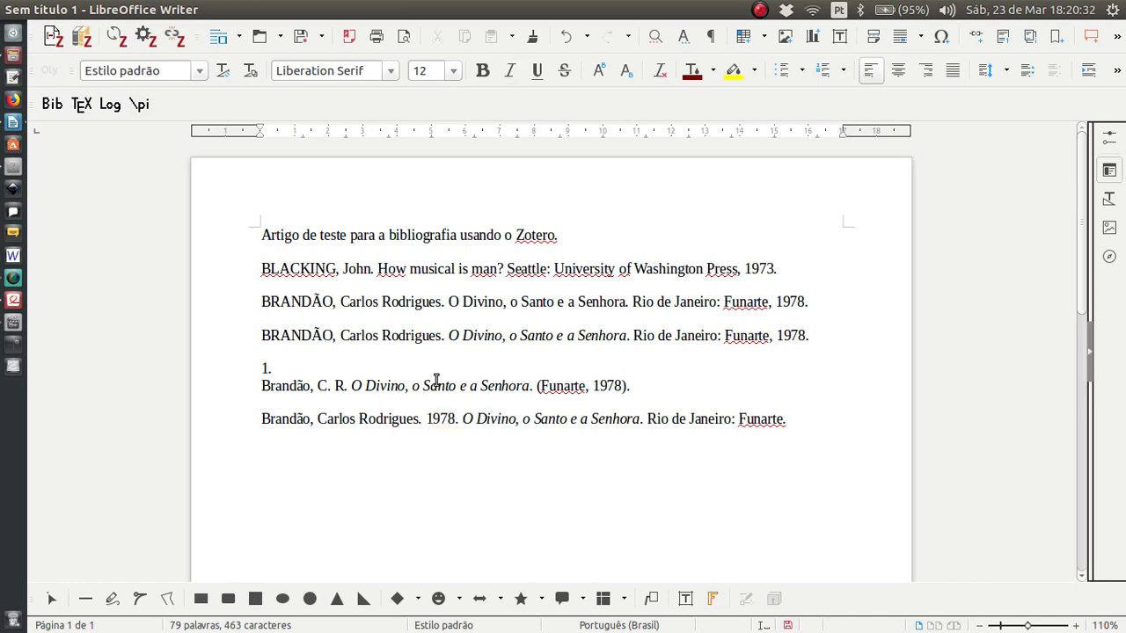
{"action": "key", "text": "alt+Tab"}
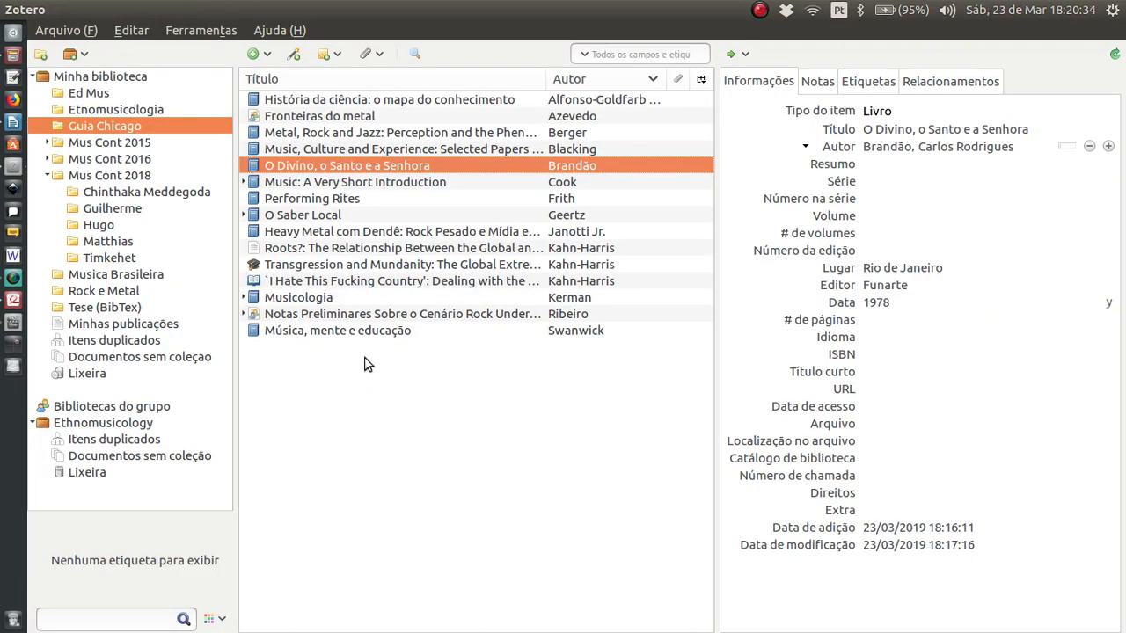
{"action": "key", "text": "alt+Tab"}
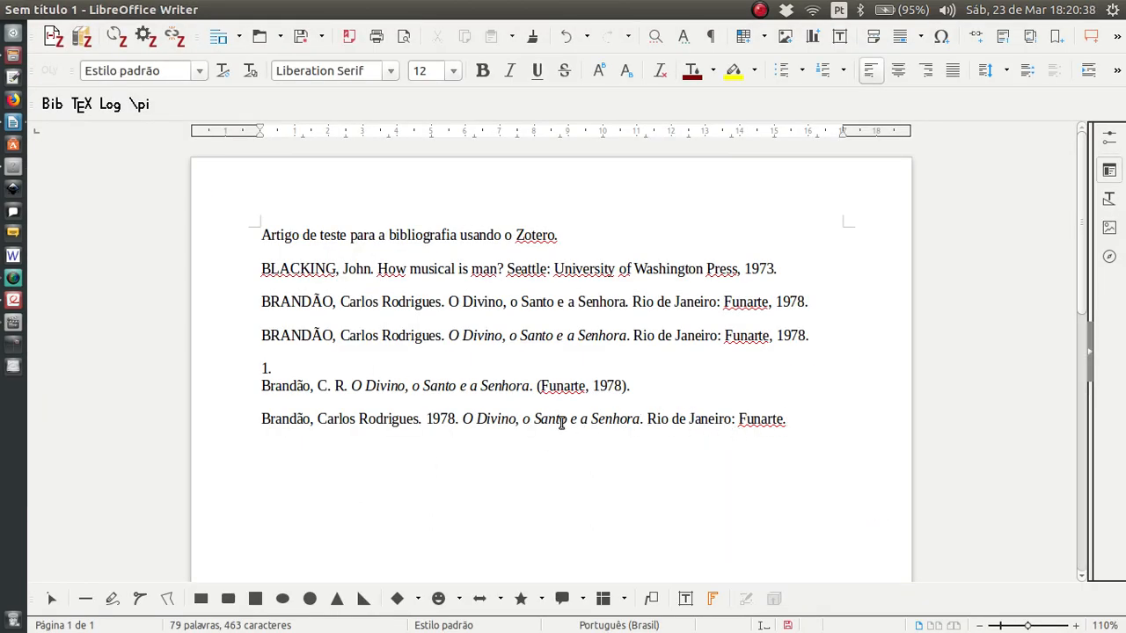
Switch to Zotero and copy the "História da ciência: o mapa do conhecimento" bibliography in Chicago Manual of Style 17th edition (author-date), Português (Brasil)
{"action": "key", "text": "alt+Tab"}
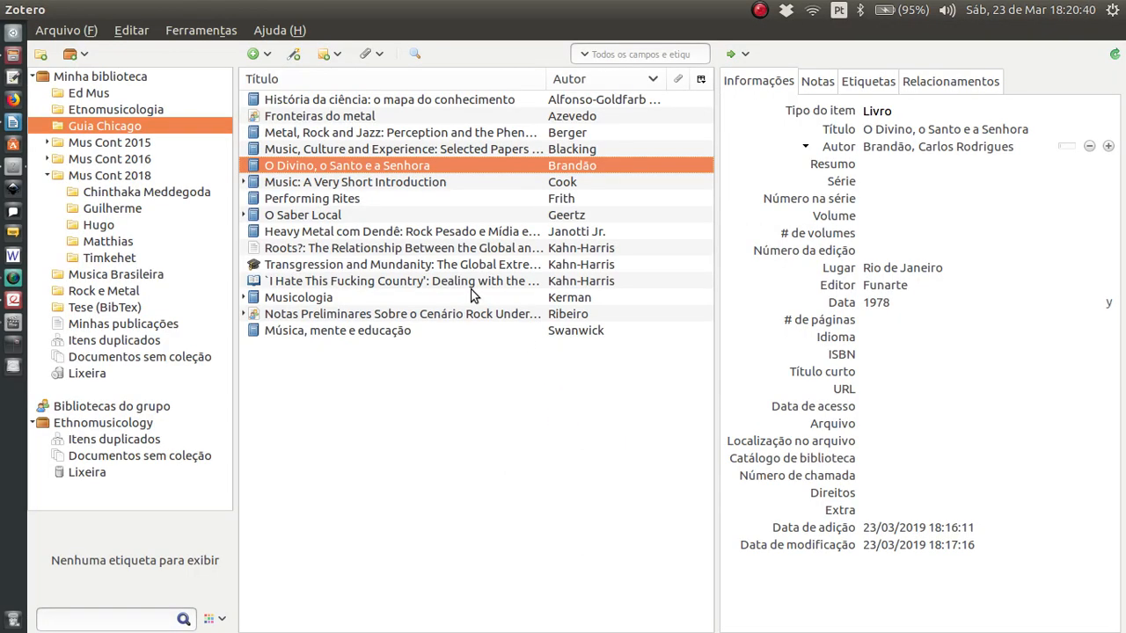
{"action": "left_click", "coordinate": [365, 103]}
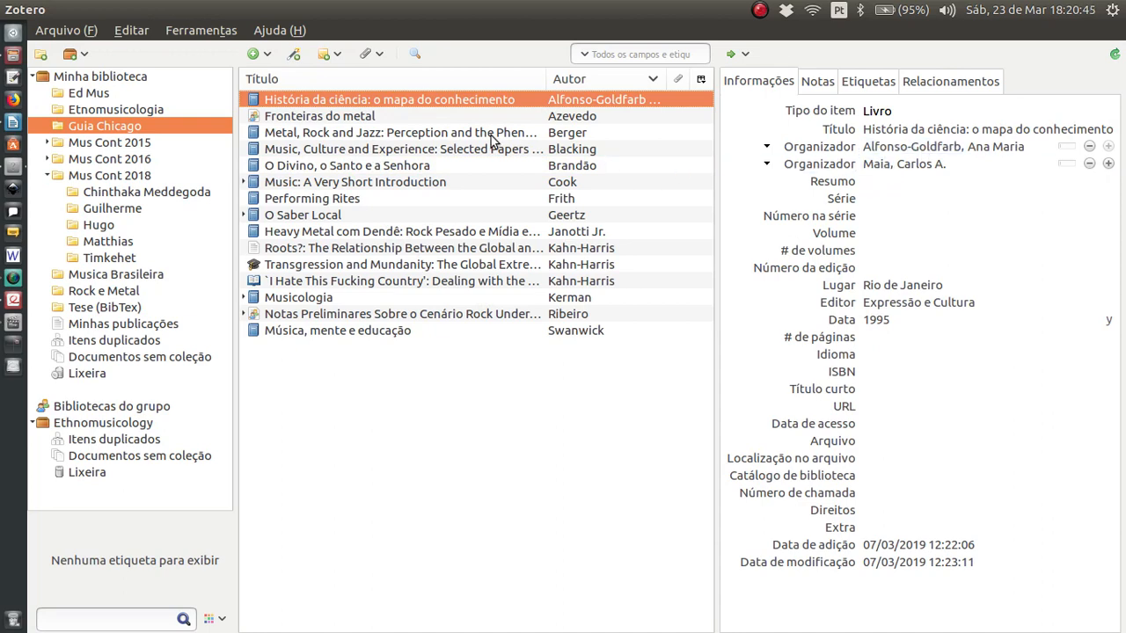
{"action": "right_click", "coordinate": [369, 102]}
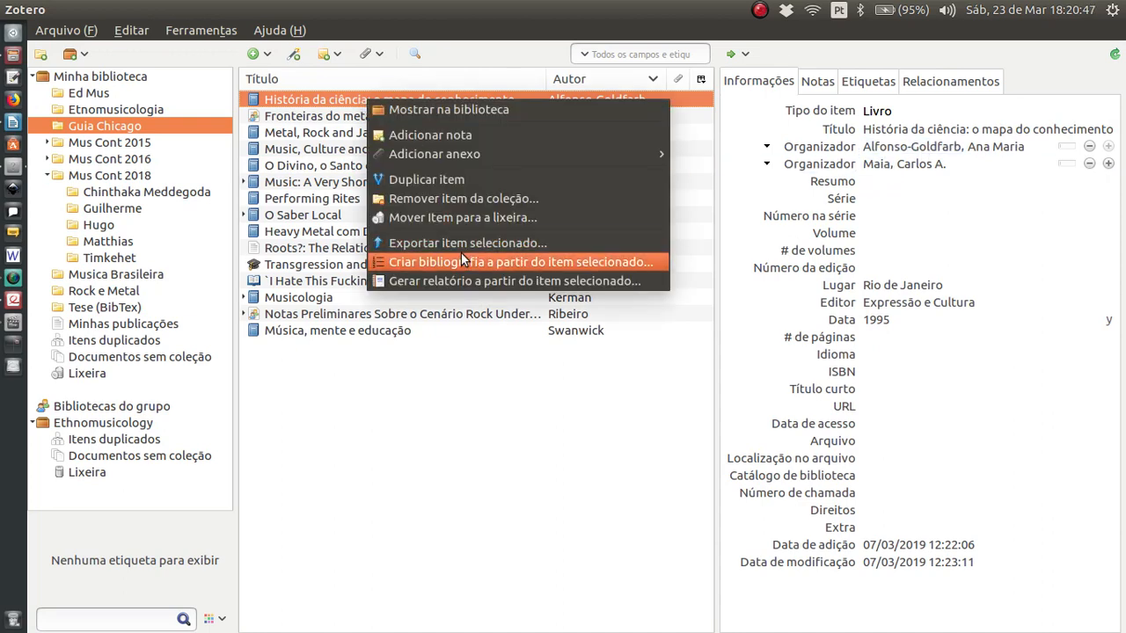
{"action": "left_click", "coordinate": [300, 204]}
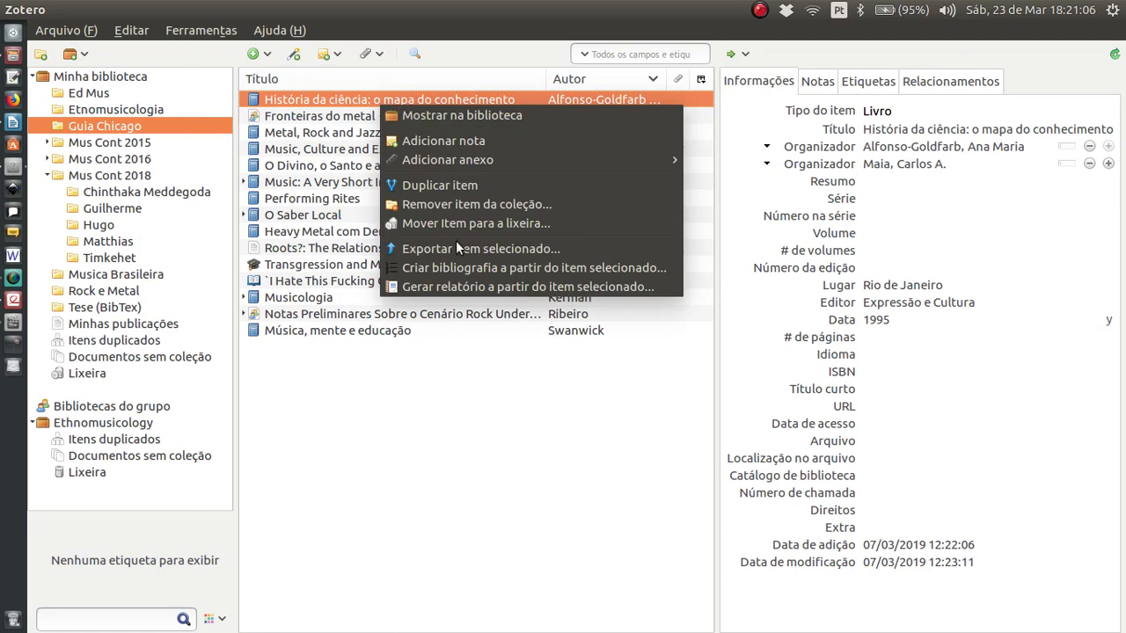
{"action": "left_click", "coordinate": [468, 269]}
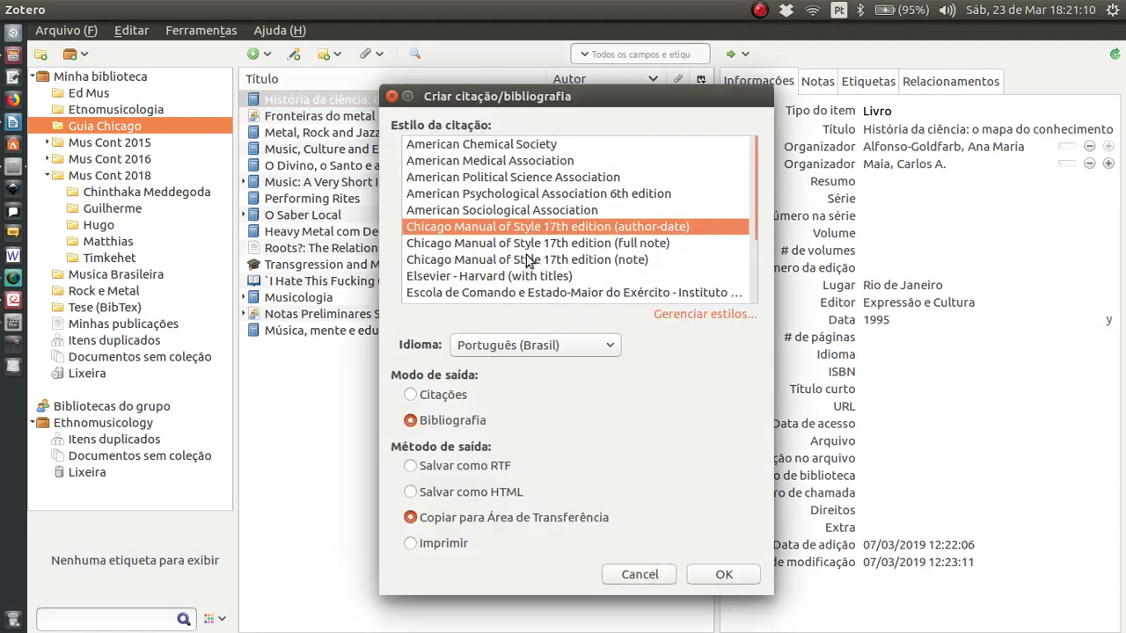
{"action": "left_click", "coordinate": [721, 576]}
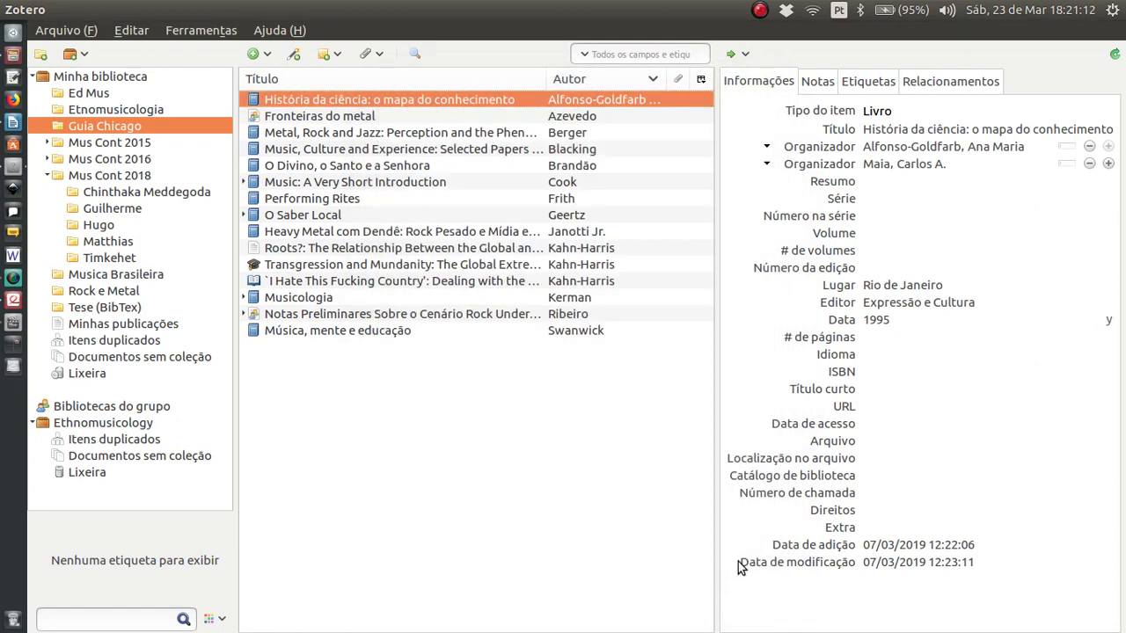
Replace all bibliography entries below the test sentence in Writer with the copied "História da ciência" entry
{"action": "key", "text": "alt+Tab"}
{"action": "left_click_drag", "start_coordinate": [418, 485], "coordinate": [263, 269]}
{"action": "key", "text": "Delete"}
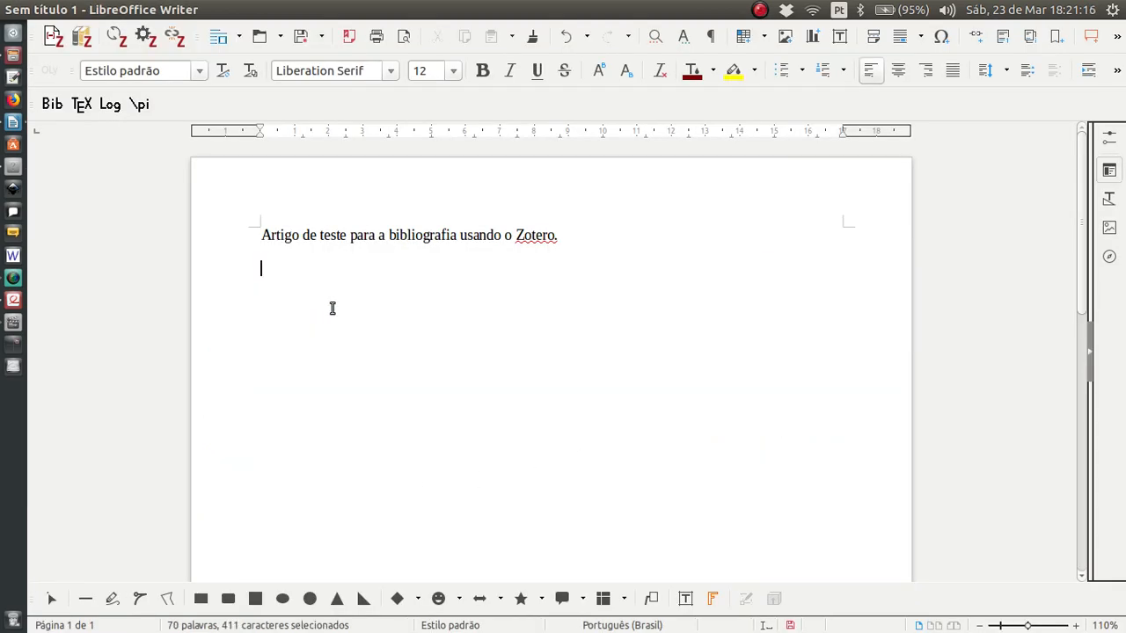
{"action": "type", "text": "Alfonso-Goldfarb, Ana Maria, e Carlos A. Maia, orgs. 1995. História da ciência: o mapa do conhecimento. Rio de Janeiro: Expressão e Cultura."}
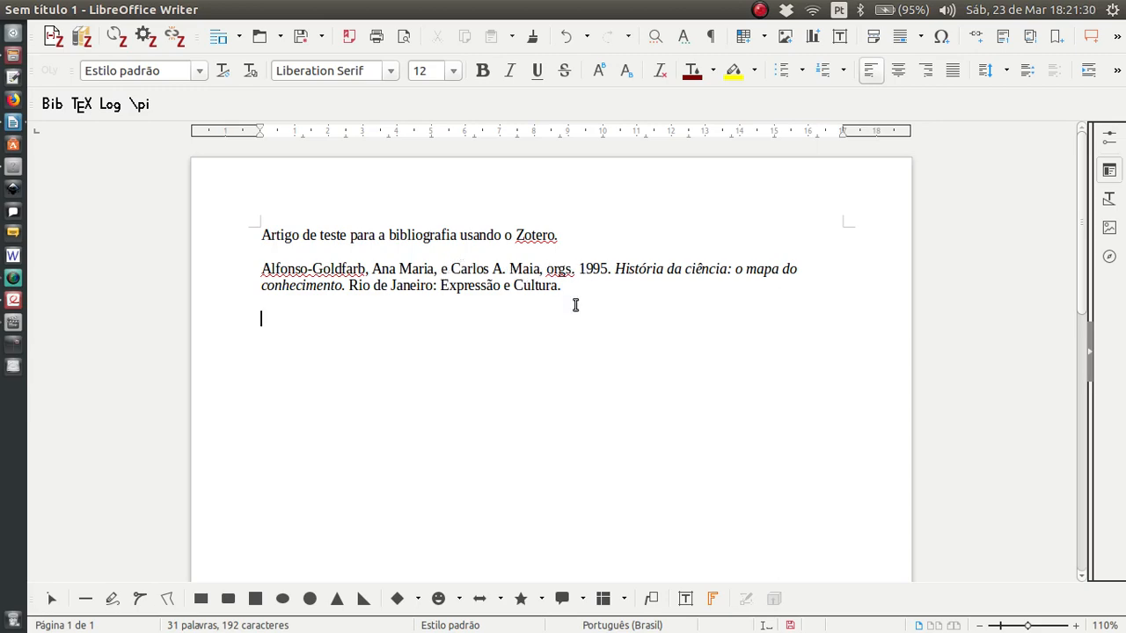
Copy the same book's Chicago author-date bibliography from Zotero with the language set to English (US) and paste it below the Portuguese entry in Writer
{"action": "key", "text": "alt+Tab"}
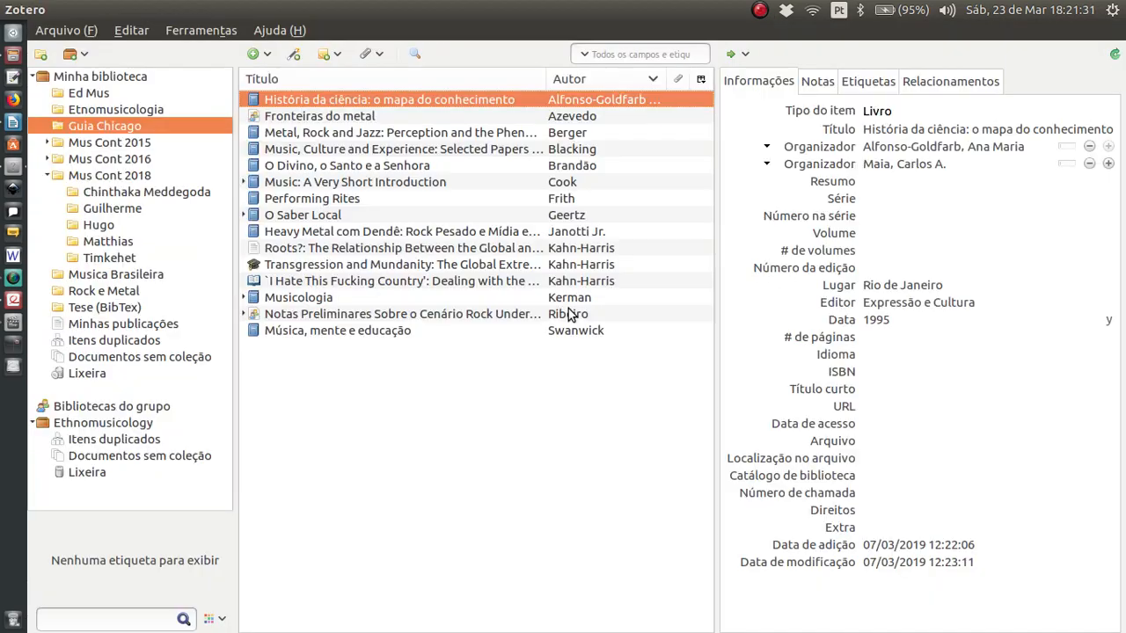
{"action": "right_click", "coordinate": [313, 99]}
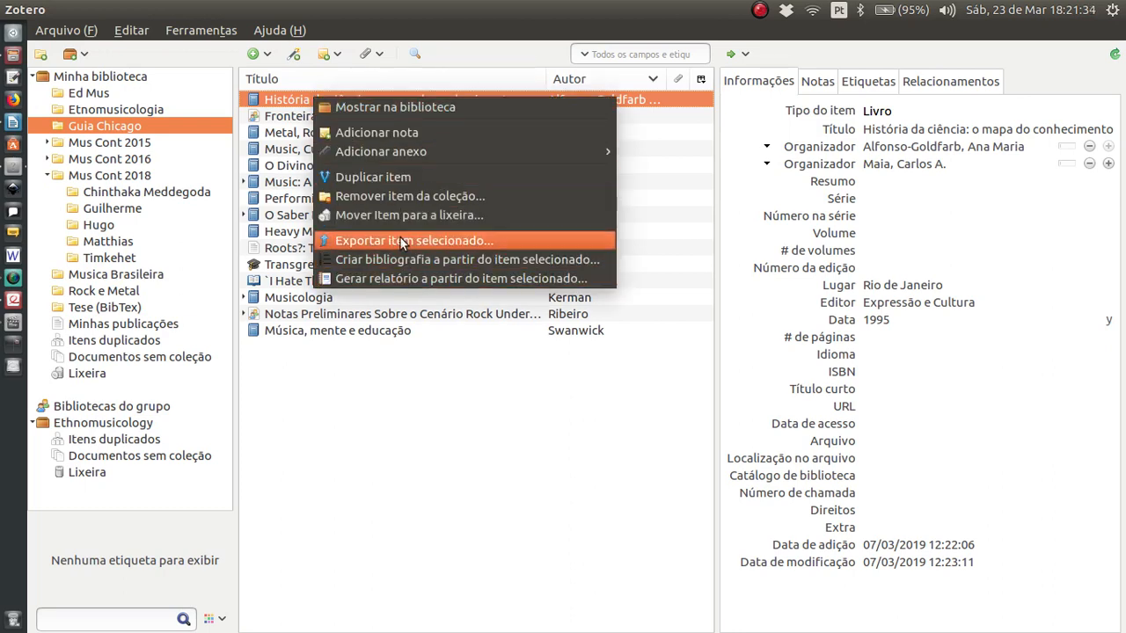
{"action": "left_click", "coordinate": [398, 260]}
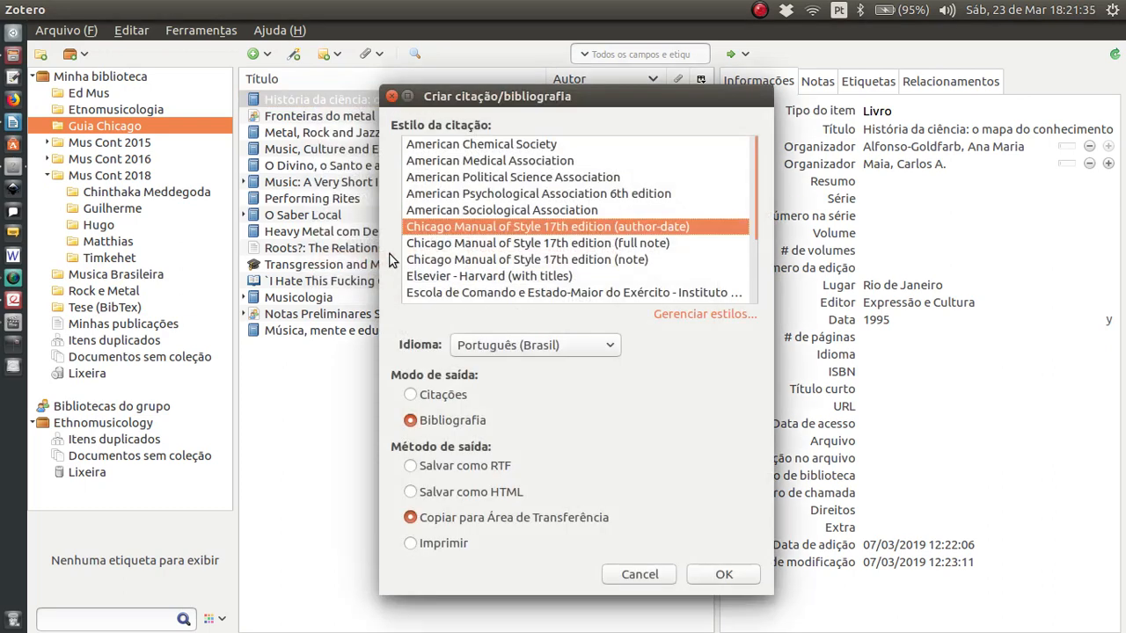
{"action": "left_click", "coordinate": [534, 348]}
{"action": "scroll", "coordinate": [553, 294], "scroll_direction": "down", "scroll_amount": 4}
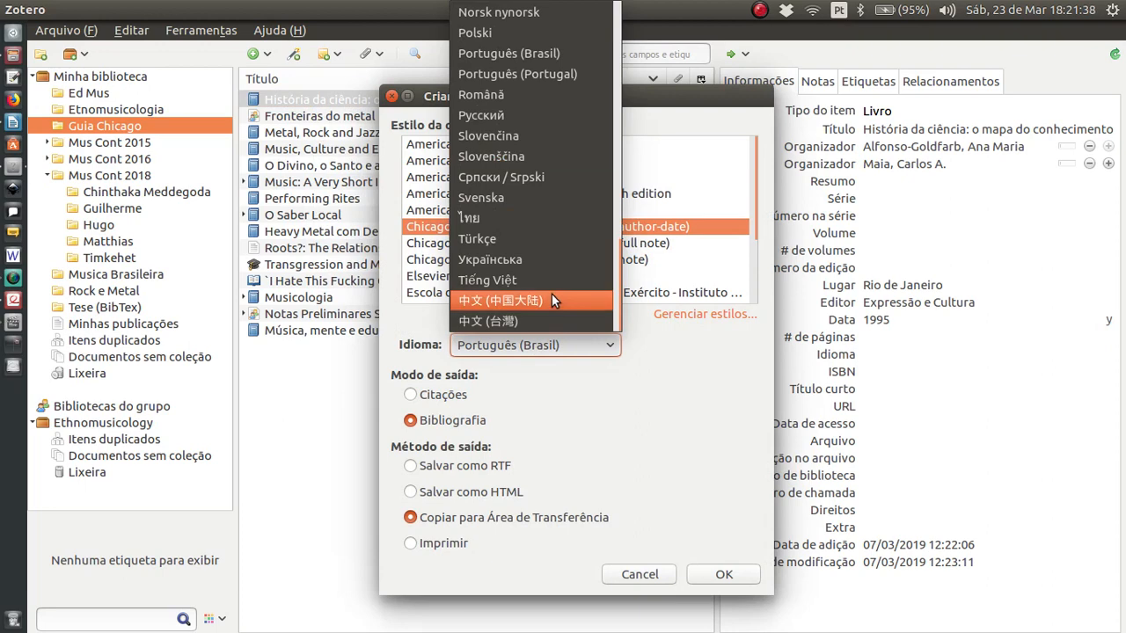
{"action": "scroll", "coordinate": [551, 294], "scroll_direction": "up", "scroll_amount": 4}
{"action": "scroll", "coordinate": [549, 294], "scroll_direction": "up", "scroll_amount": 5}
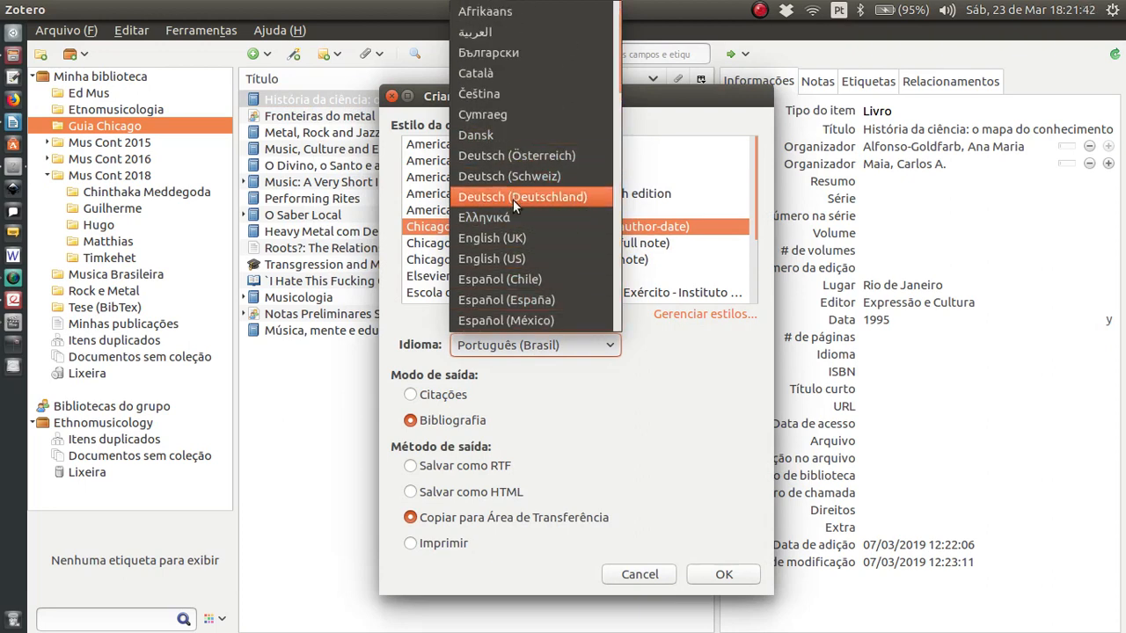
{"action": "left_click", "coordinate": [531, 258]}
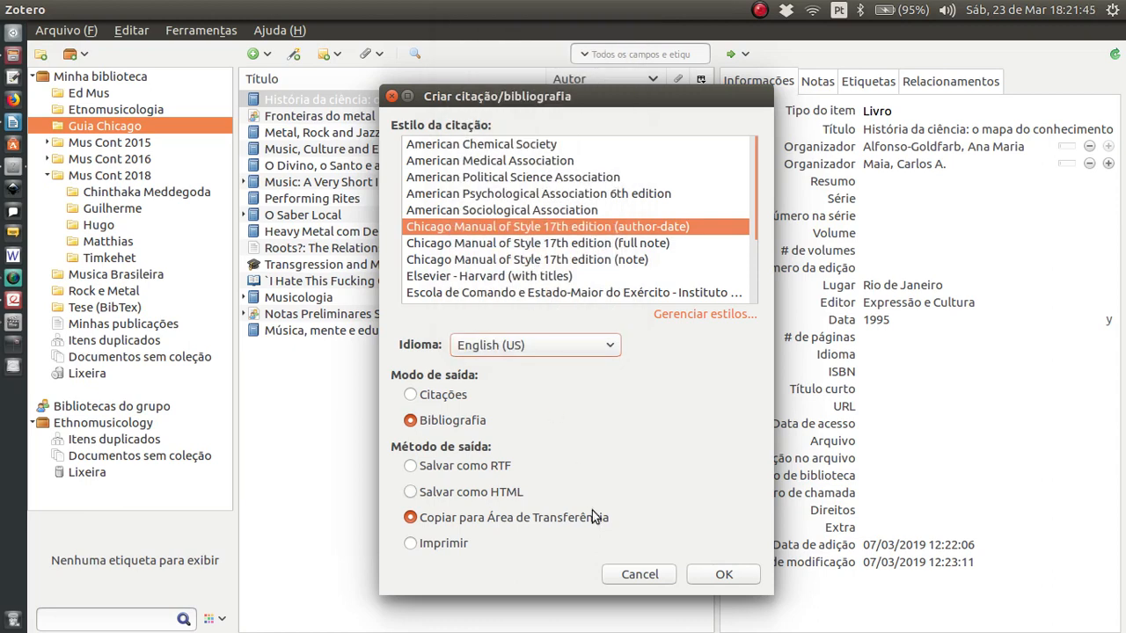
{"action": "left_click", "coordinate": [735, 574]}
{"action": "key", "text": "alt+Tab"}
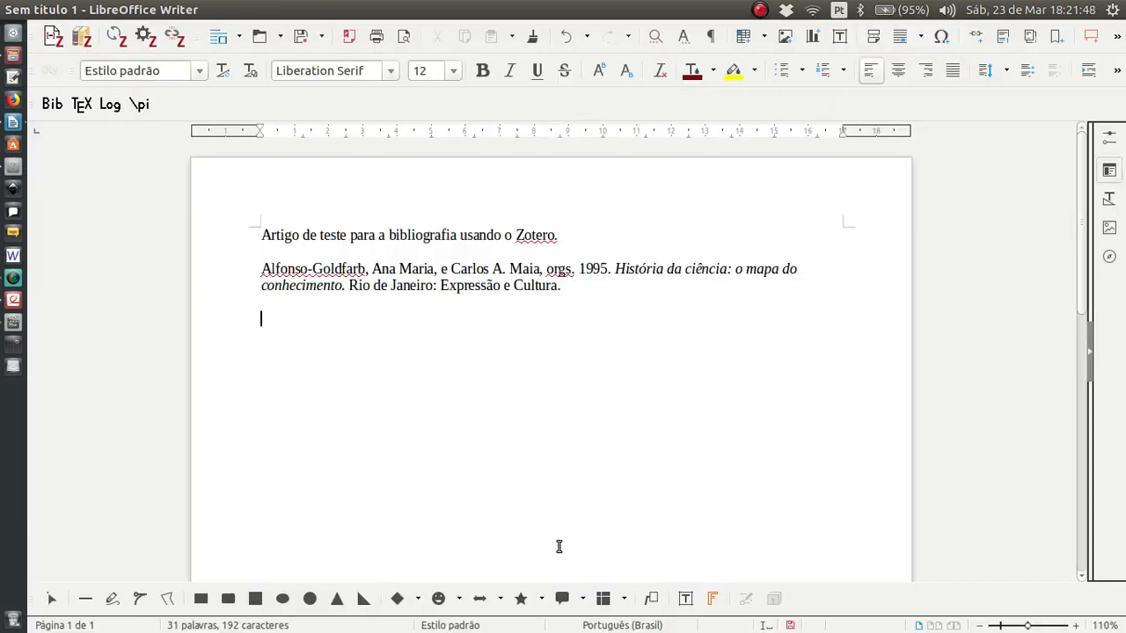
{"action": "type", "text": "Alfonso-Goldfarb, Ana Maria, and Carlos A. Maia, eds. 1995. História Da Ciência: O Mapa Do Conhecimento. Rio de Janeiro: Expressão e Cultura."}
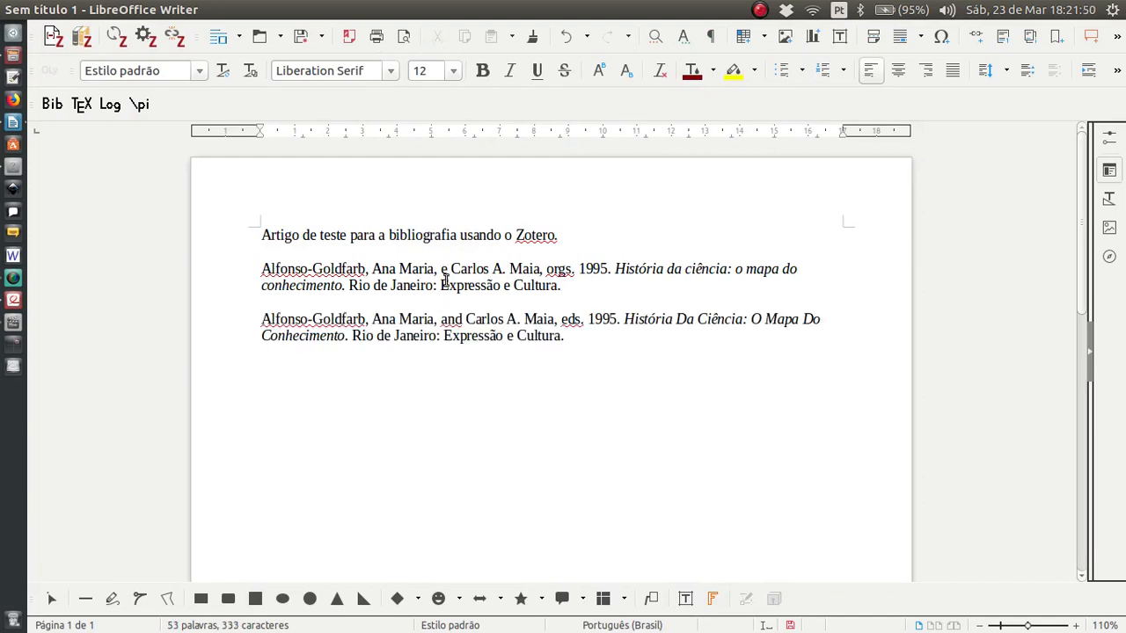
Compare the conjunction and the editor abbreviation between the Portuguese and English entries
{"action": "double_click", "coordinate": [445, 269]}
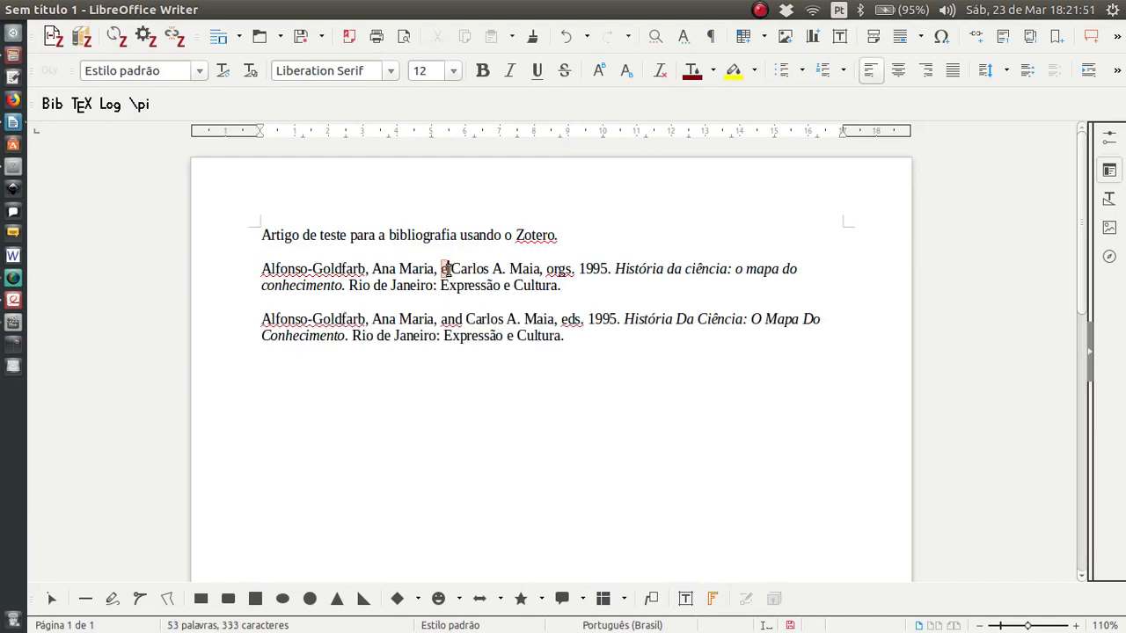
{"action": "double_click", "coordinate": [450, 319]}
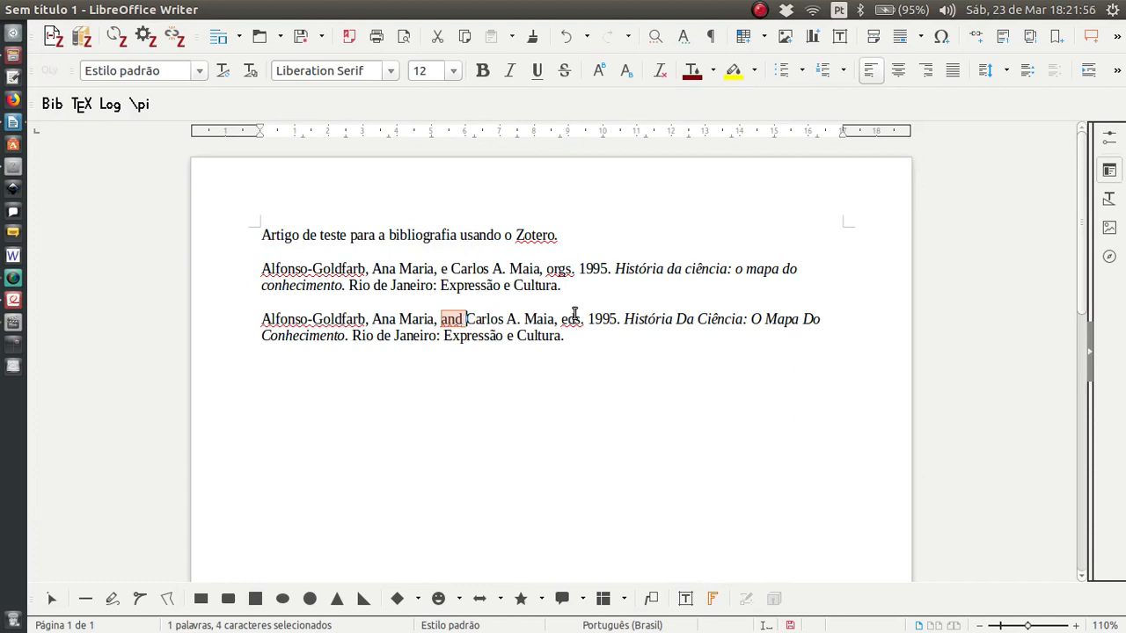
{"action": "left_click_drag", "start_coordinate": [584, 320], "coordinate": [560, 320]}
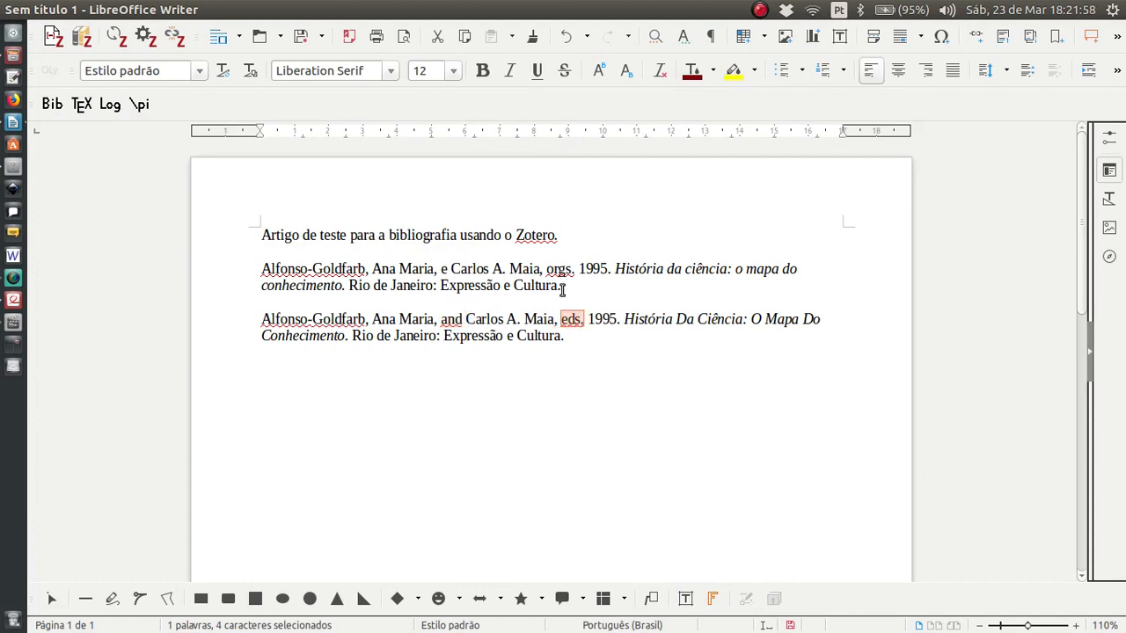
{"action": "left_click_drag", "start_coordinate": [547, 268], "coordinate": [578, 269]}
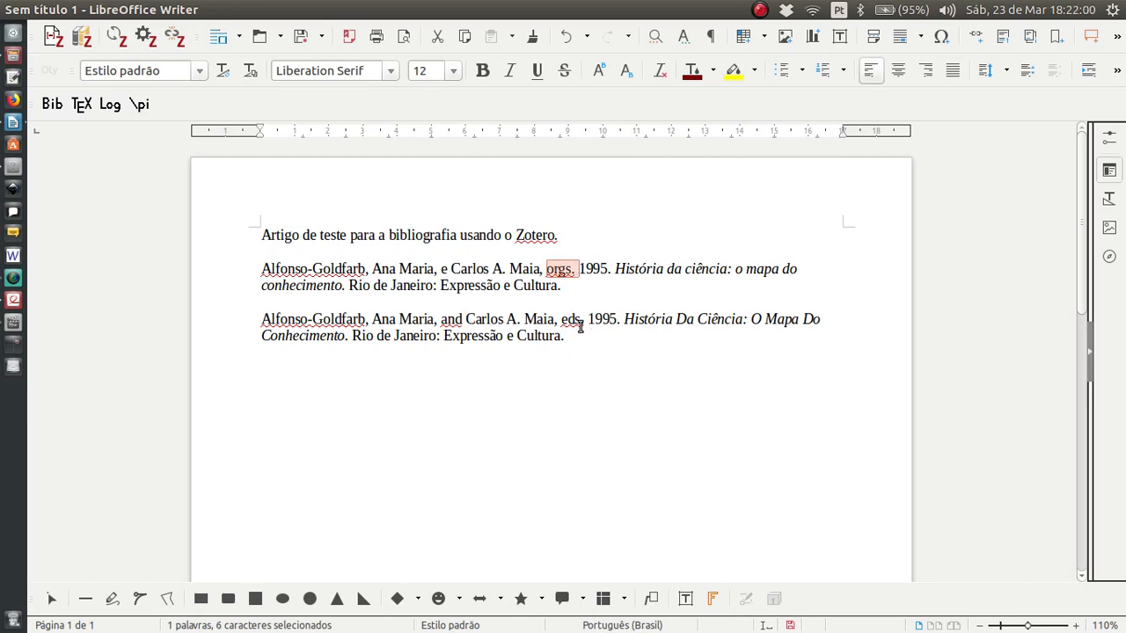
Switch to Zotero and add a new item of type Tese to the Guia Chicago collection
{"action": "key", "text": "alt+Tab"}
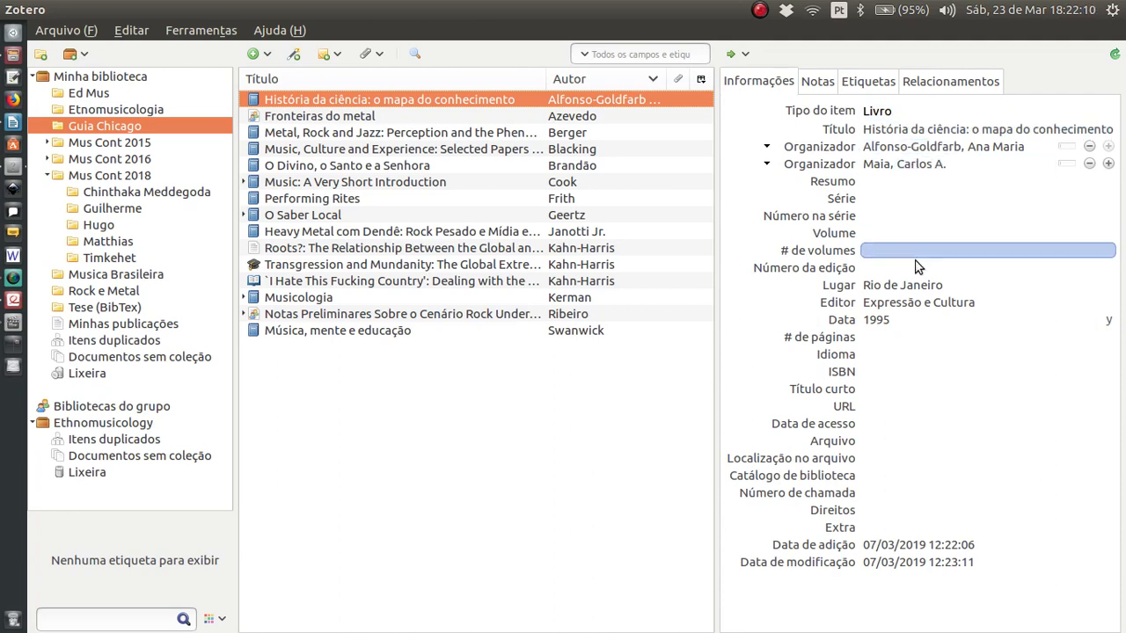
{"action": "left_click", "coordinate": [267, 55]}
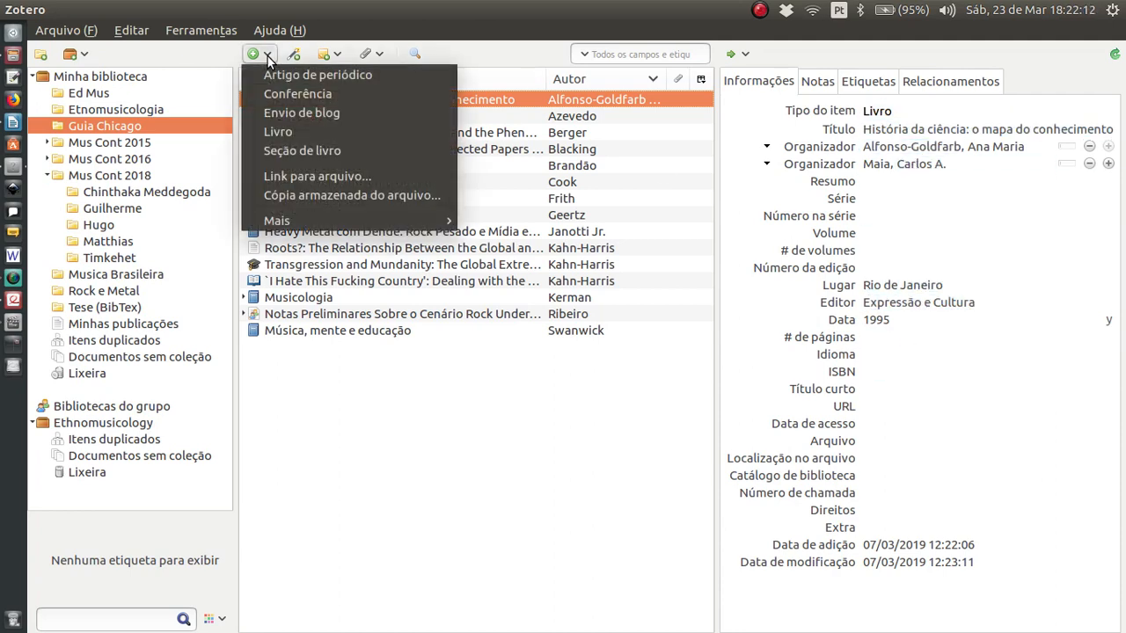
{"action": "mouse_move", "coordinate": [343, 222]}
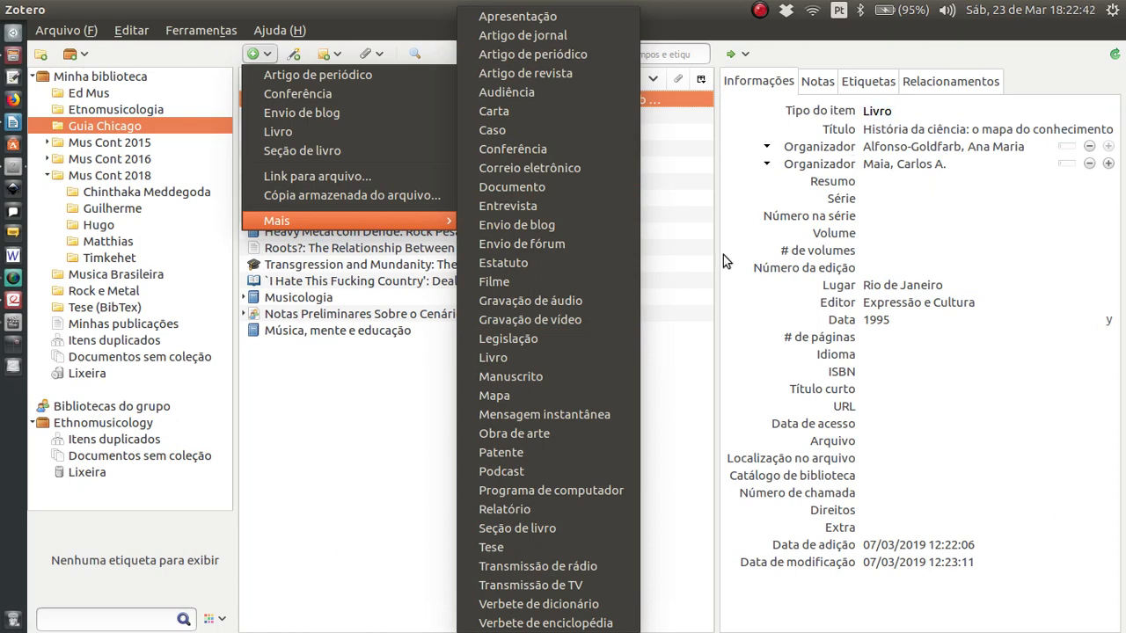
{"action": "left_click", "coordinate": [504, 545]}
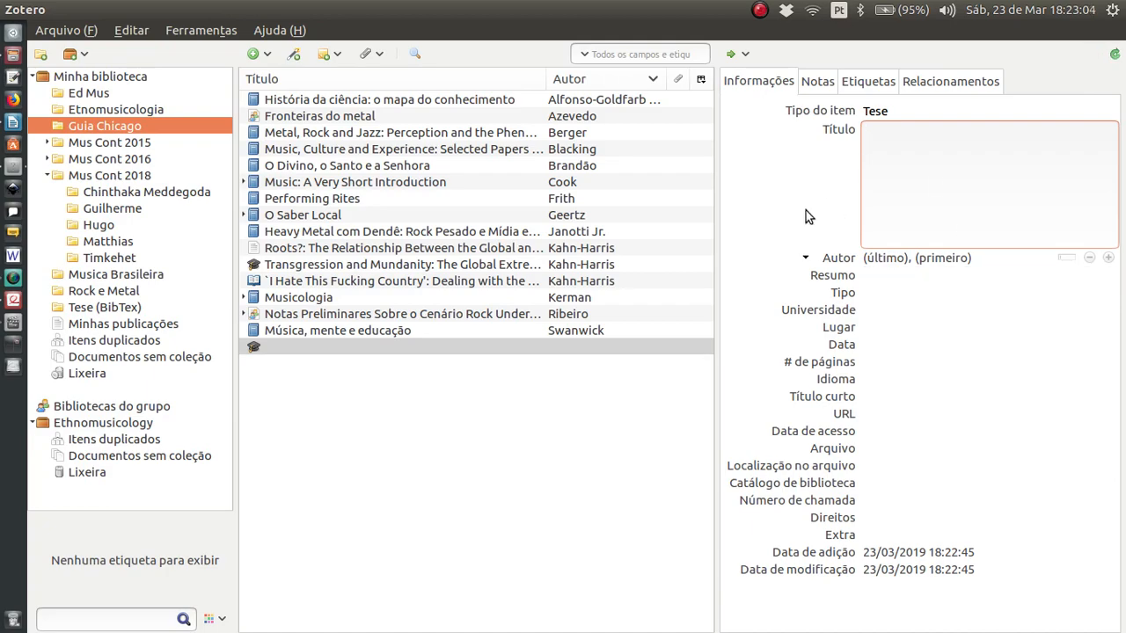
Switch to the dissertation guide PDF and examine the reference format and examples in section 6.4.12 on course papers, dissertations and theses
{"action": "key", "text": "alt+Tab"}
{"action": "key", "text": "alt+Tab"}
{"action": "key", "text": "alt+Tab"}
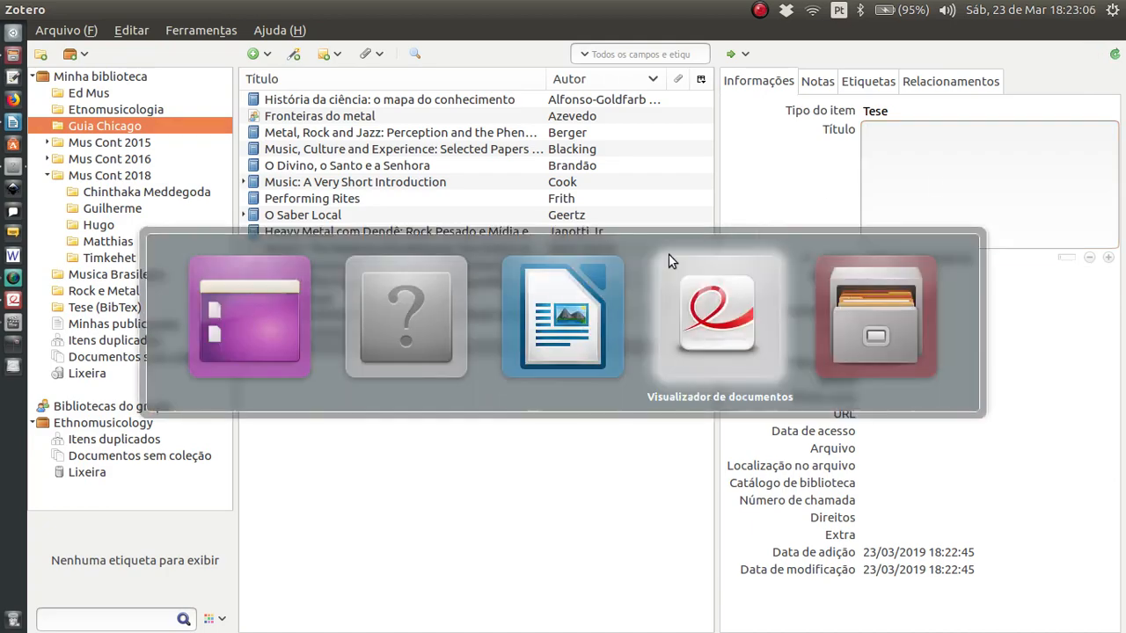
{"action": "scroll", "coordinate": [516, 357], "scroll_direction": "down", "scroll_amount": 20}
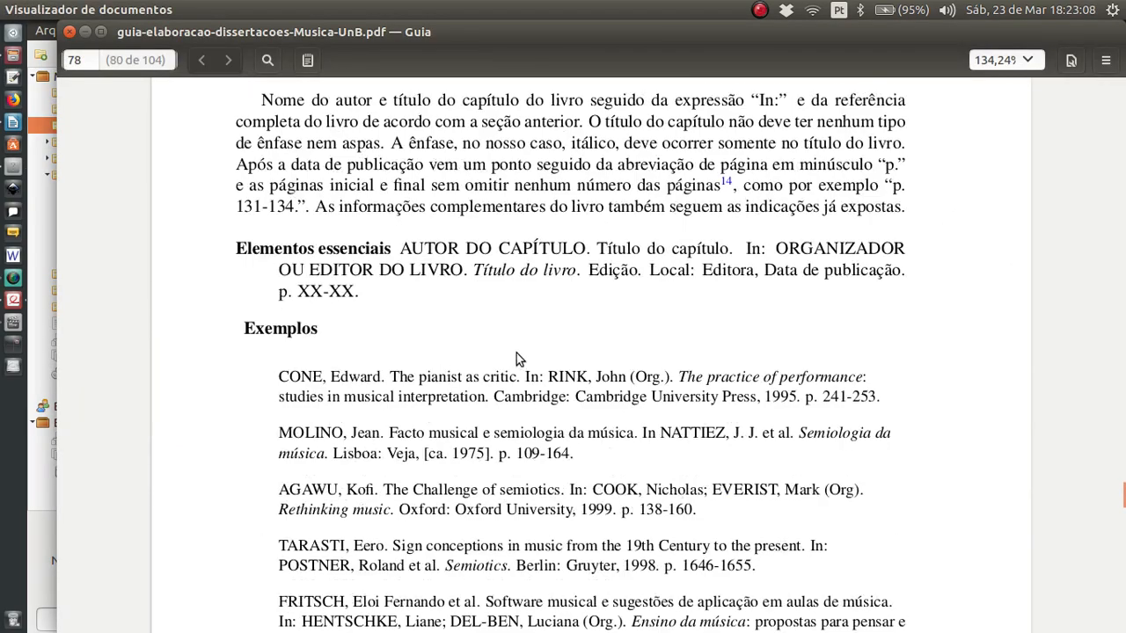
{"action": "scroll", "coordinate": [545, 328], "scroll_direction": "down", "scroll_amount": 10}
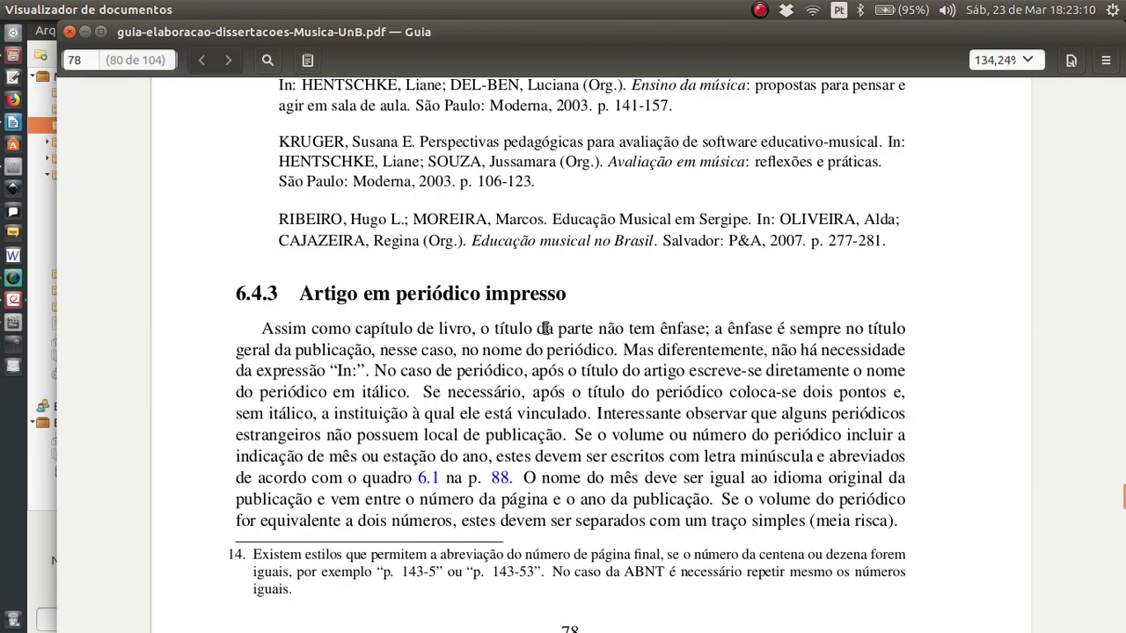
{"action": "scroll", "coordinate": [546, 328], "scroll_direction": "down", "scroll_amount": 20}
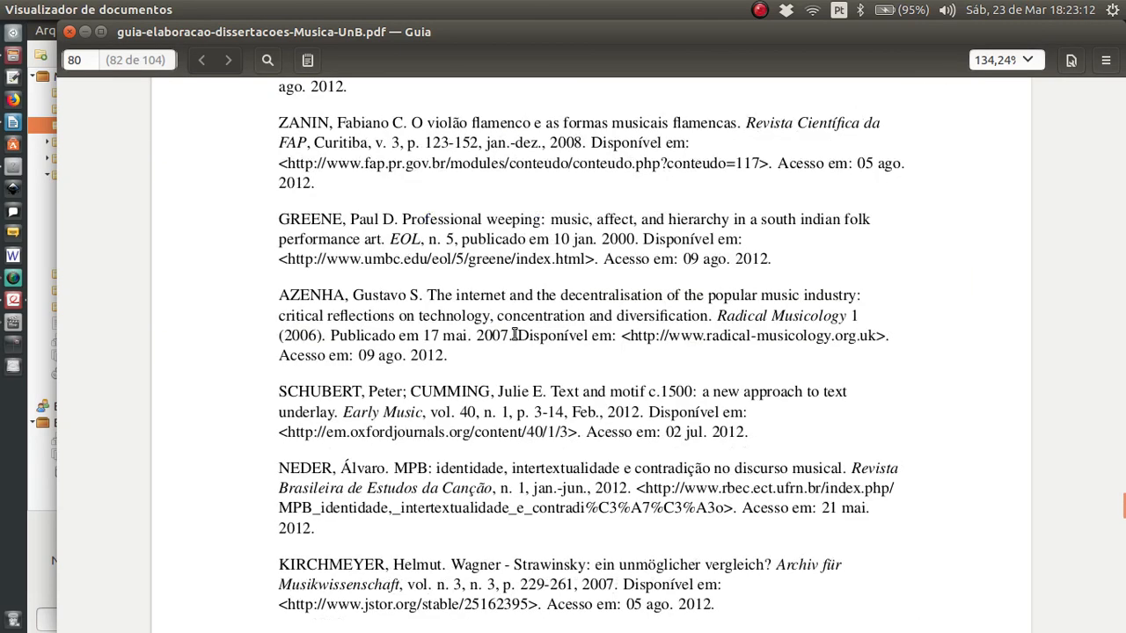
{"action": "scroll", "coordinate": [514, 336], "scroll_direction": "down", "scroll_amount": 15}
{"action": "scroll", "coordinate": [504, 329], "scroll_direction": "down", "scroll_amount": 20}
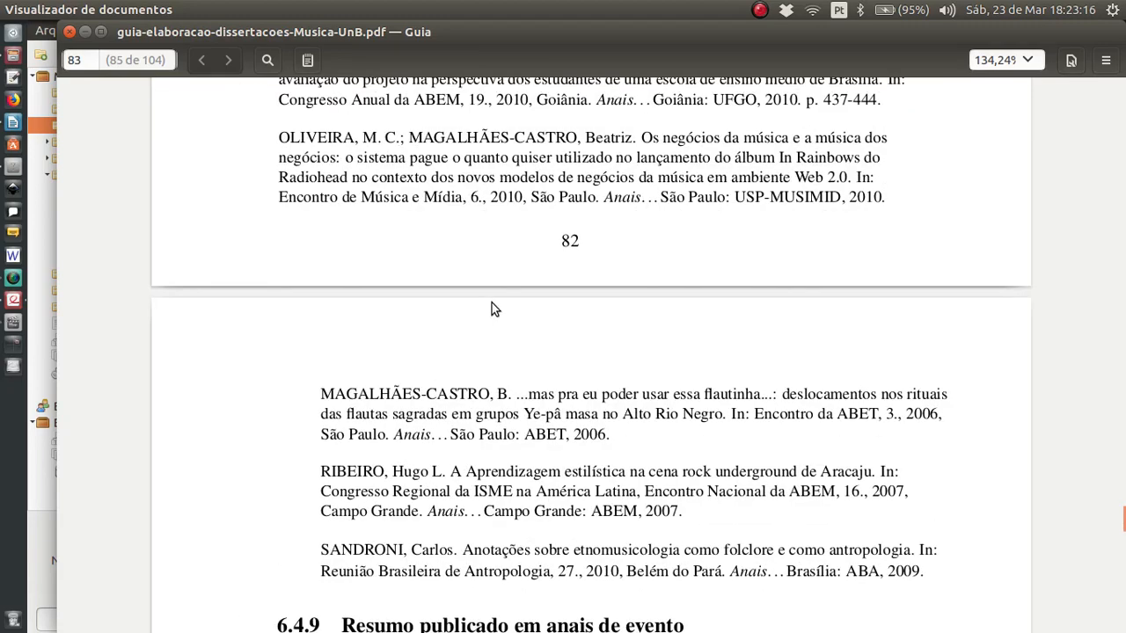
{"action": "scroll", "coordinate": [491, 308], "scroll_direction": "down", "scroll_amount": 20}
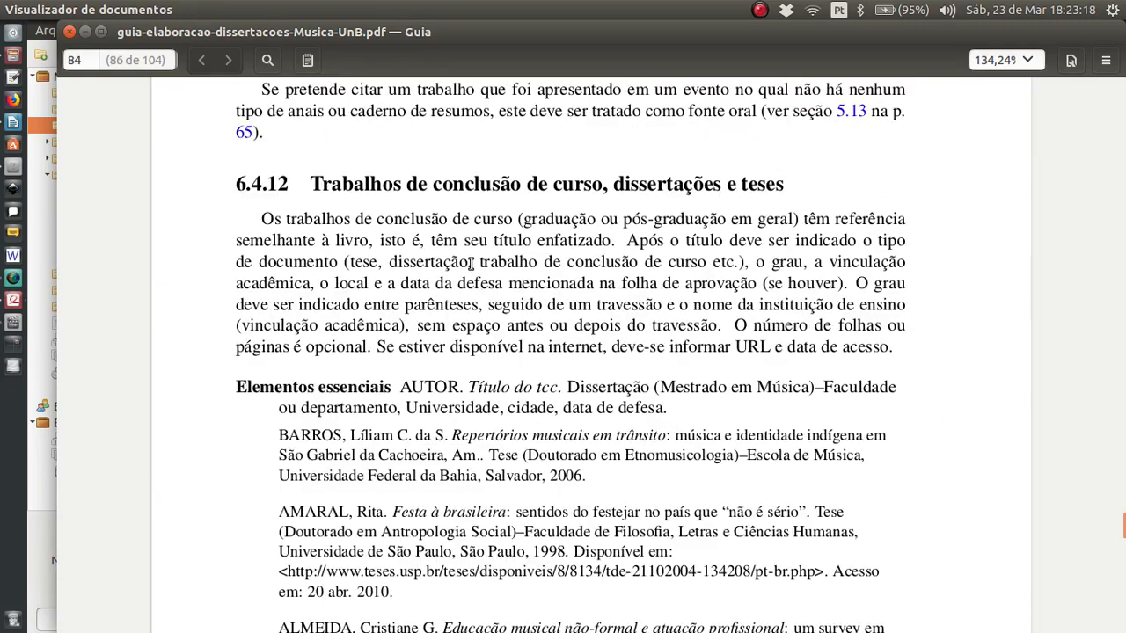
{"action": "scroll", "coordinate": [470, 264], "scroll_direction": "down", "scroll_amount": 20}
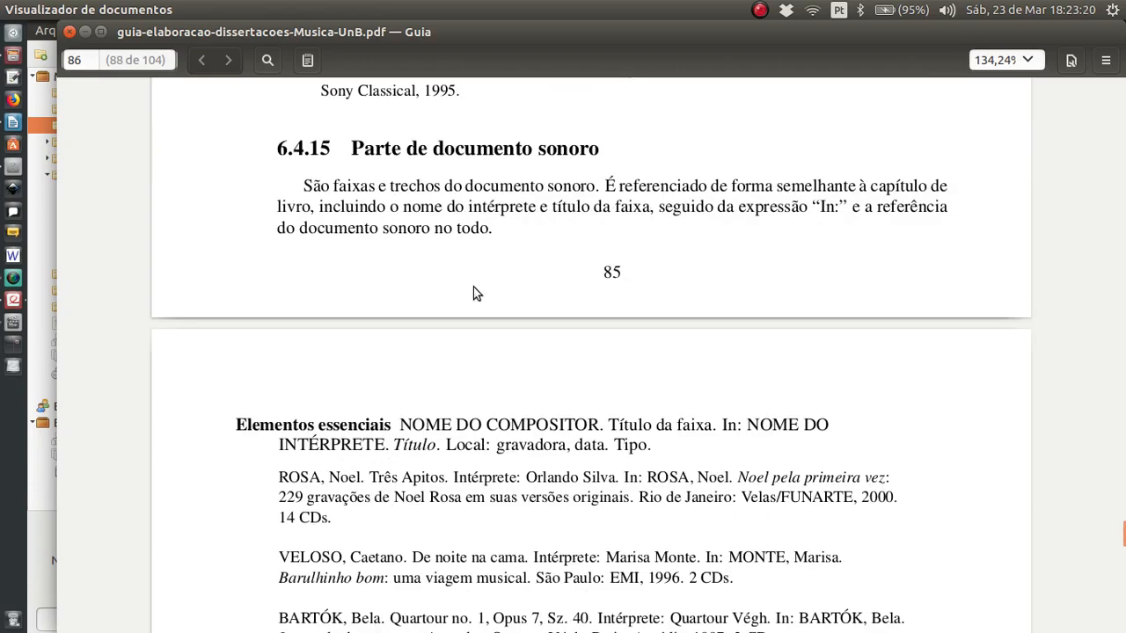
{"action": "scroll", "coordinate": [473, 293], "scroll_direction": "down", "scroll_amount": 20}
{"action": "scroll", "coordinate": [475, 289], "scroll_direction": "down", "scroll_amount": 20}
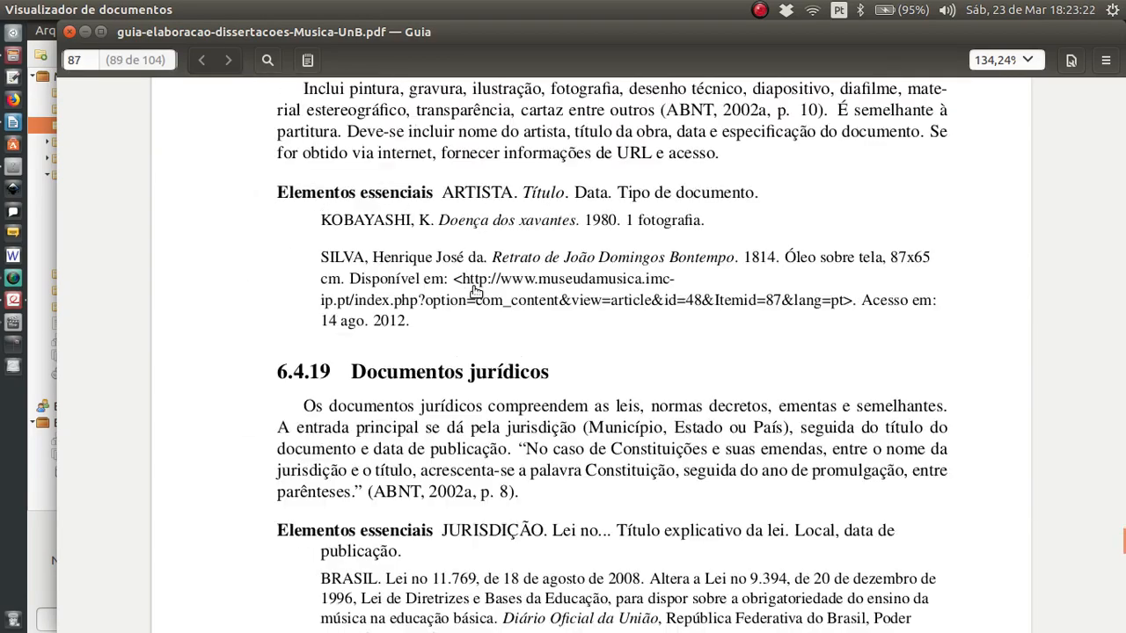
{"action": "scroll", "coordinate": [480, 293], "scroll_direction": "up", "scroll_amount": 20}
{"action": "scroll", "coordinate": [479, 293], "scroll_direction": "up", "scroll_amount": 20}
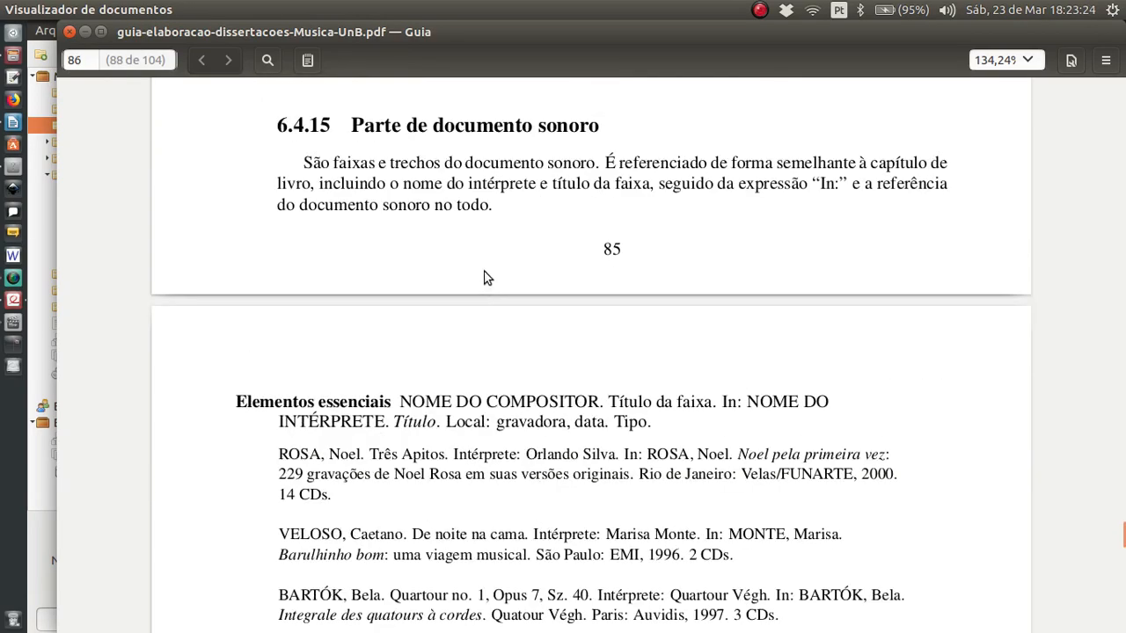
{"action": "scroll", "coordinate": [450, 248], "scroll_direction": "down", "scroll_amount": 3}
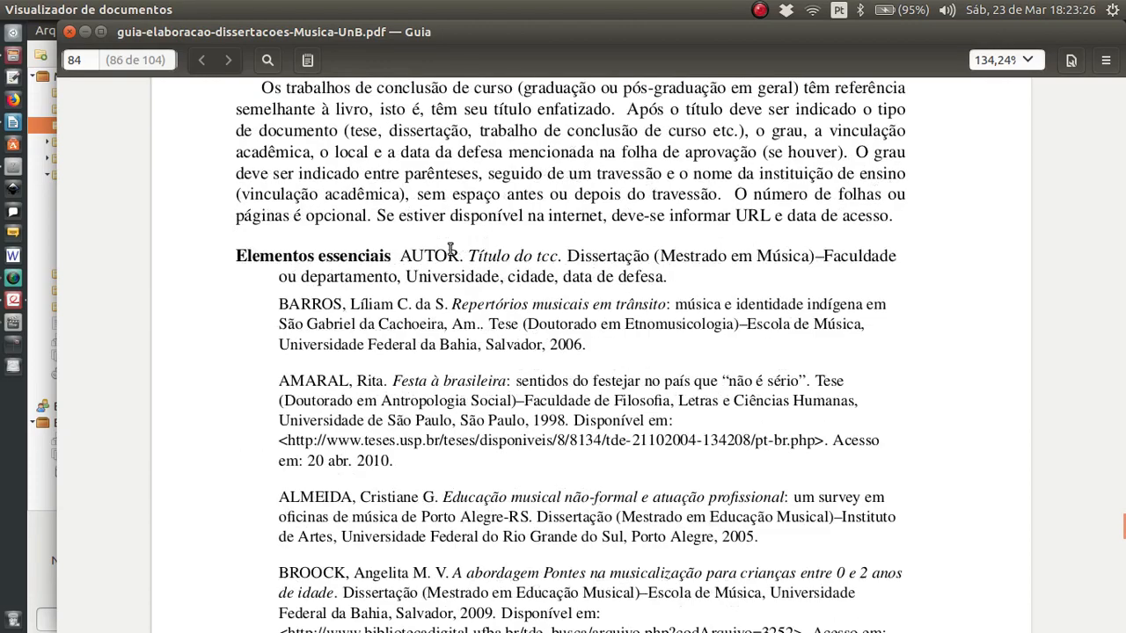
{"action": "scroll", "coordinate": [449, 300], "scroll_direction": "down", "scroll_amount": 3}
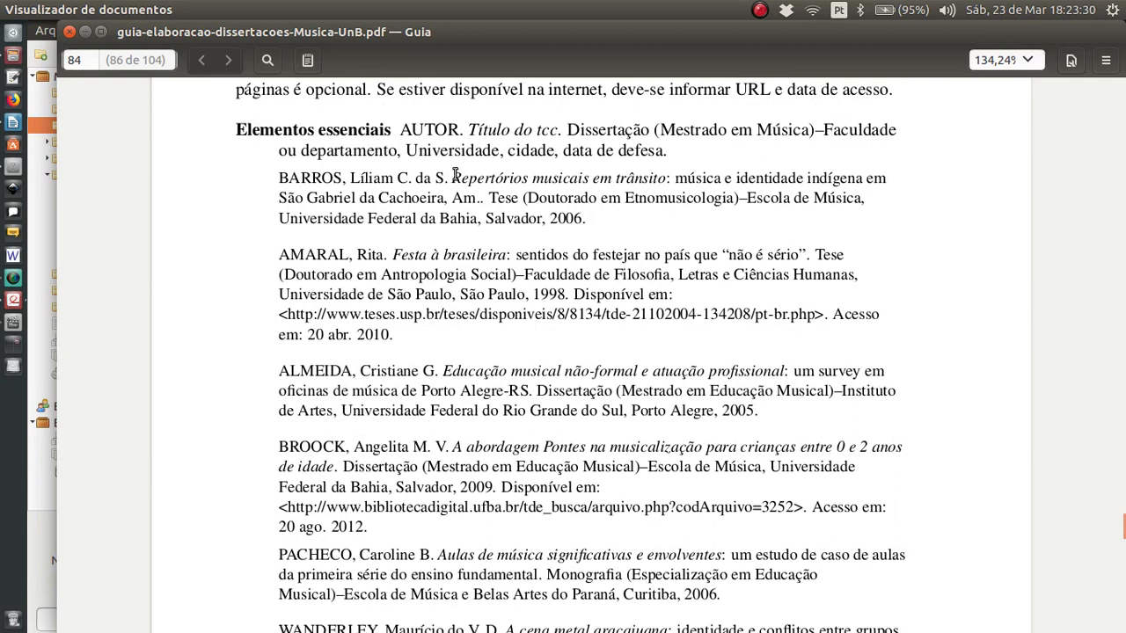
Copy the title "Repertórios musicais em trânsito: música e identidade indígena em São Gabriel da Cachoeira, Am." from the guide into the Zotero thesis, joining the broken line
{"action": "left_click_drag", "start_coordinate": [455, 176], "coordinate": [501, 193]}
{"action": "key", "text": "ctrl+c"}
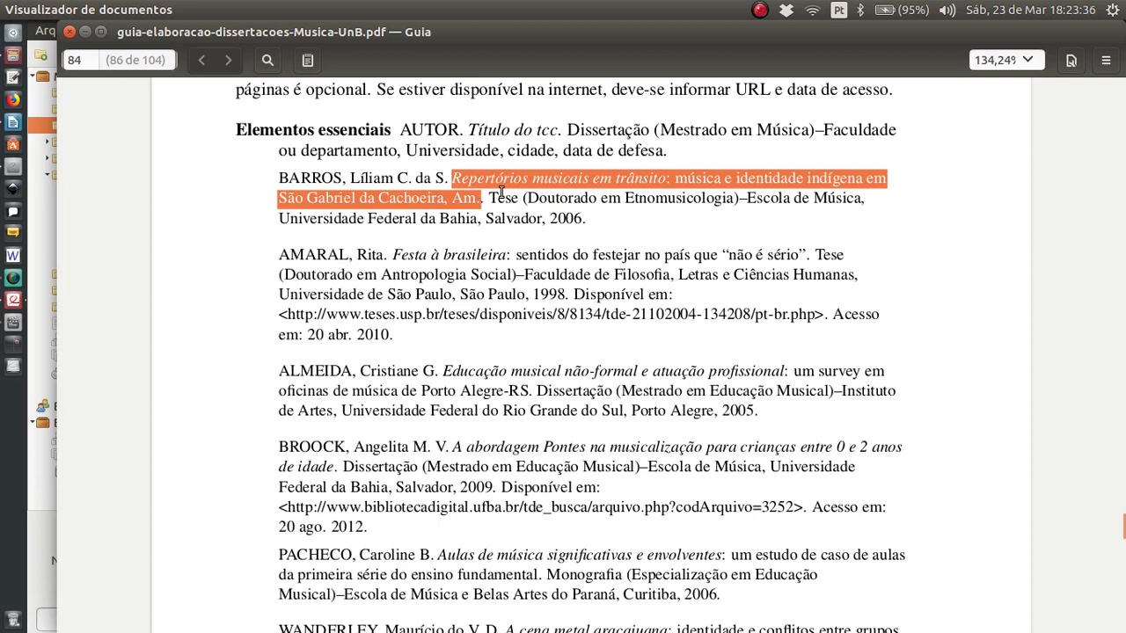
{"action": "key", "text": "alt+Tab"}
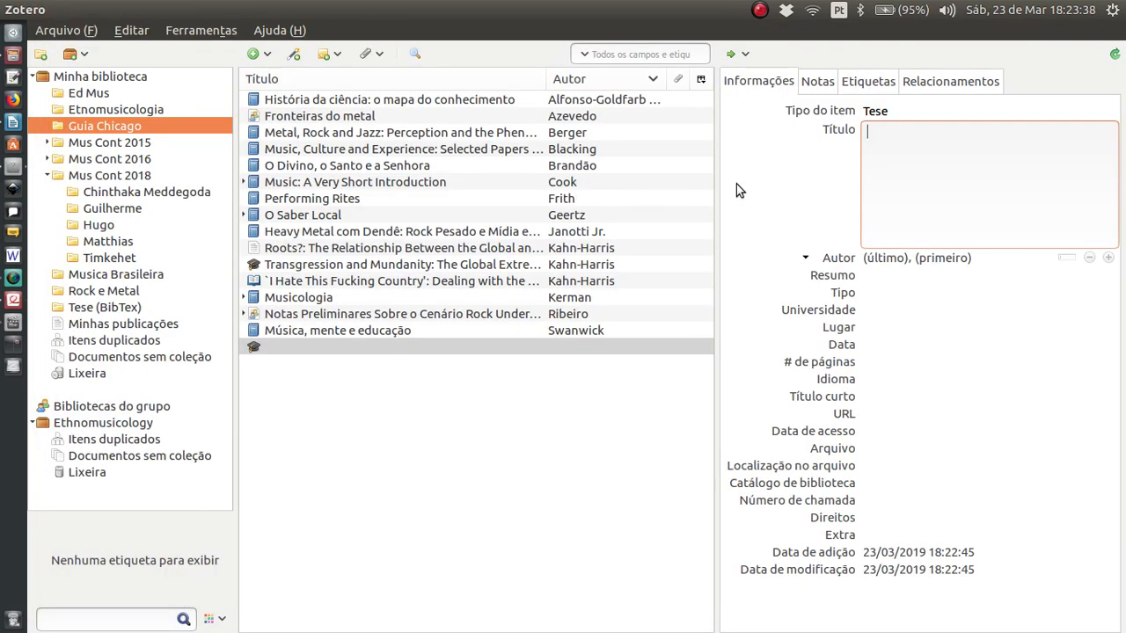
{"action": "key", "text": "ctrl+v"}
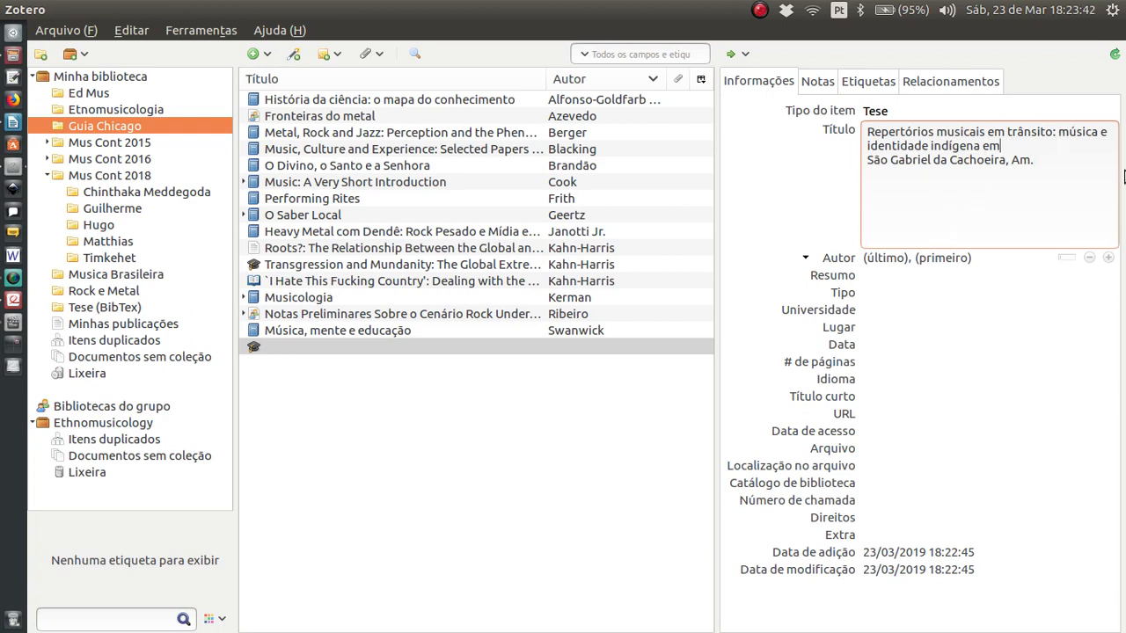
{"action": "key", "text": "Delete"}
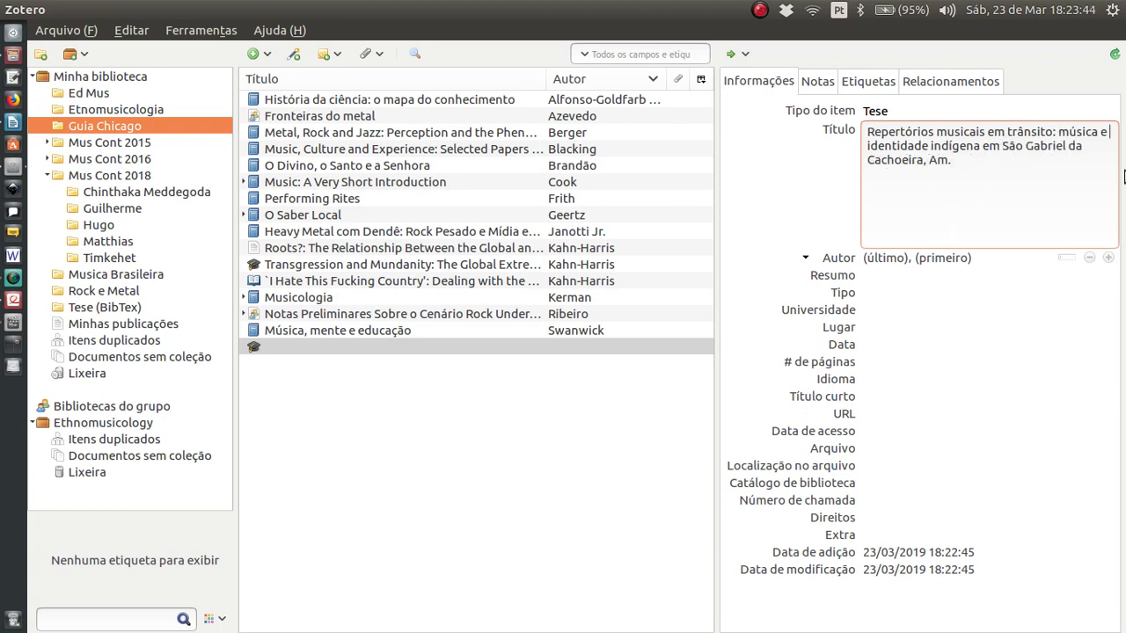
{"action": "key", "text": "Delete"}
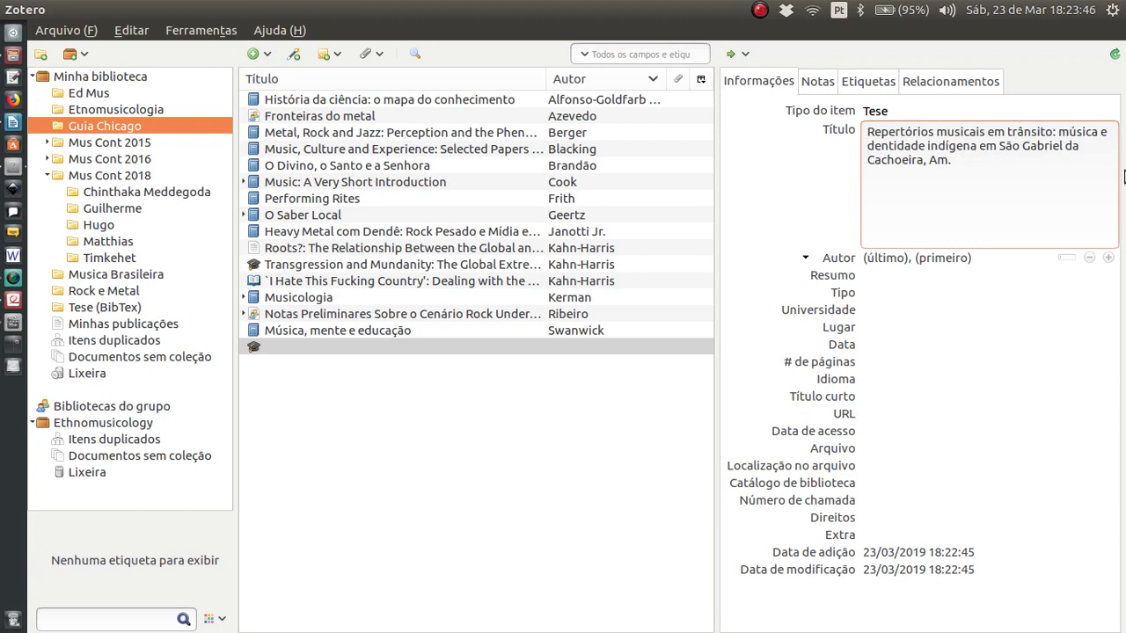
{"action": "type", "text": "i"}
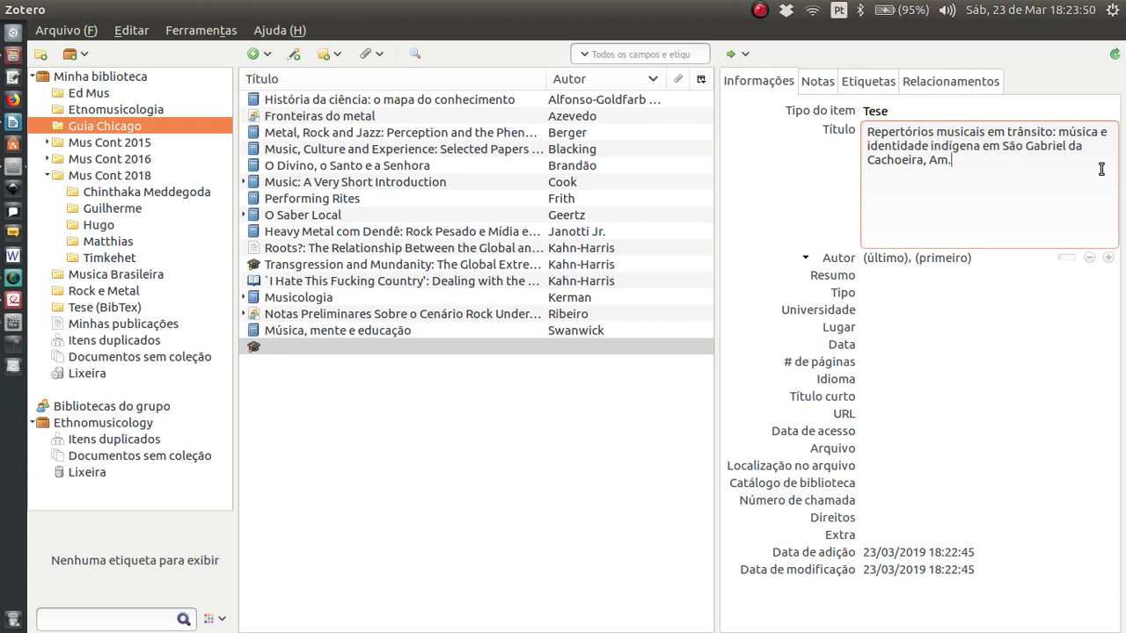
Fill in the thesis author's last name and first name as given in the guide's example, without the middle initials
{"action": "left_click", "coordinate": [888, 258]}
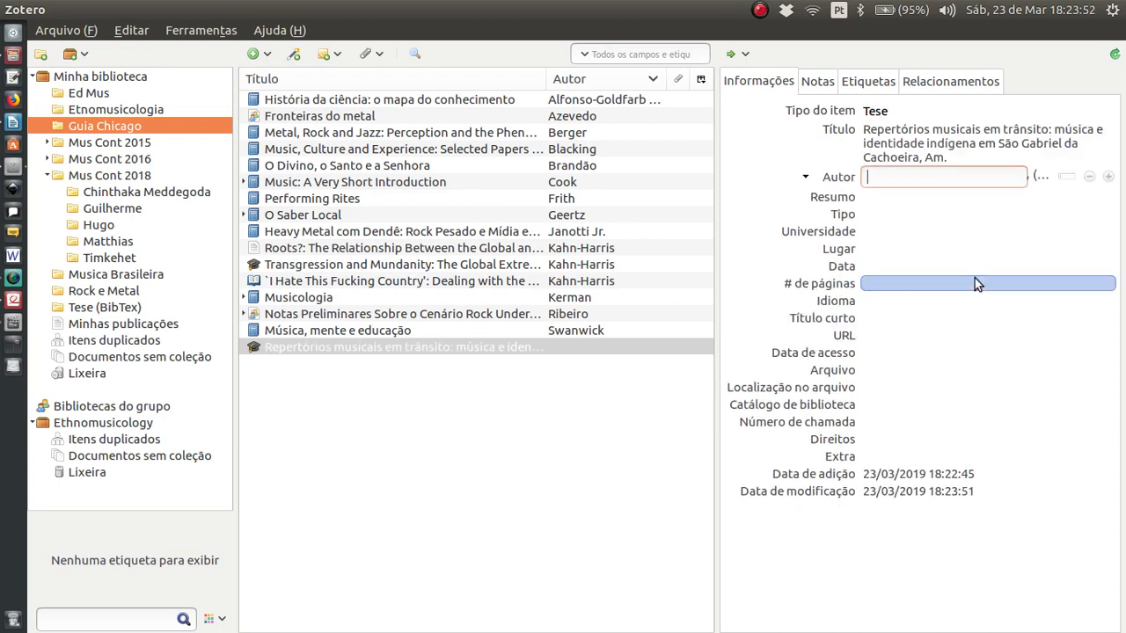
{"action": "type", "text": "Barros"}
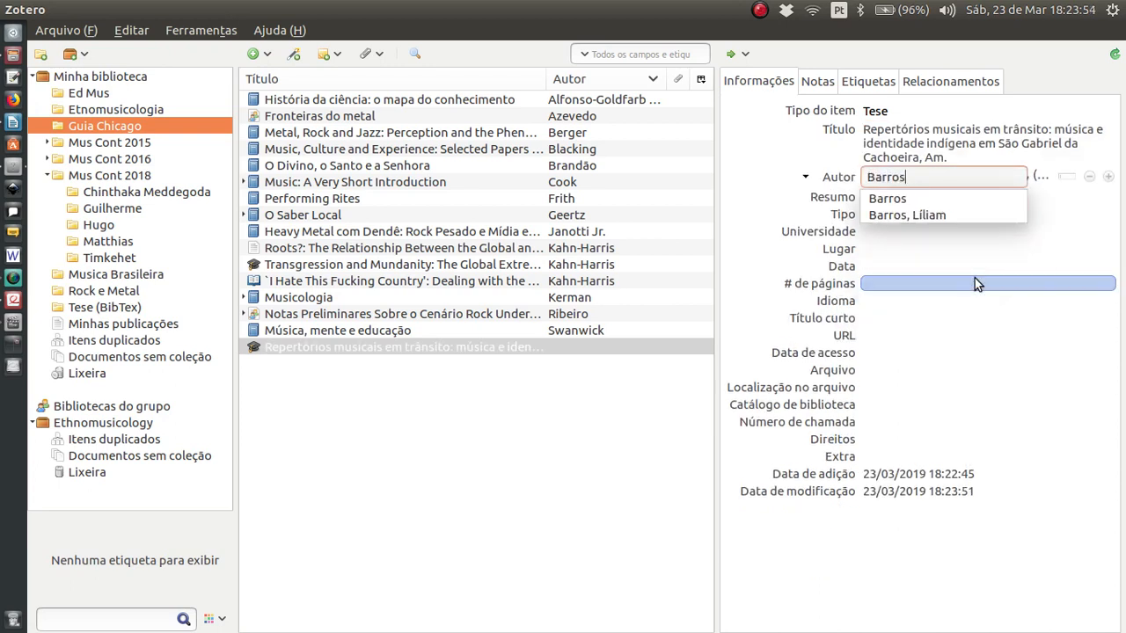
{"action": "key", "text": "Return"}
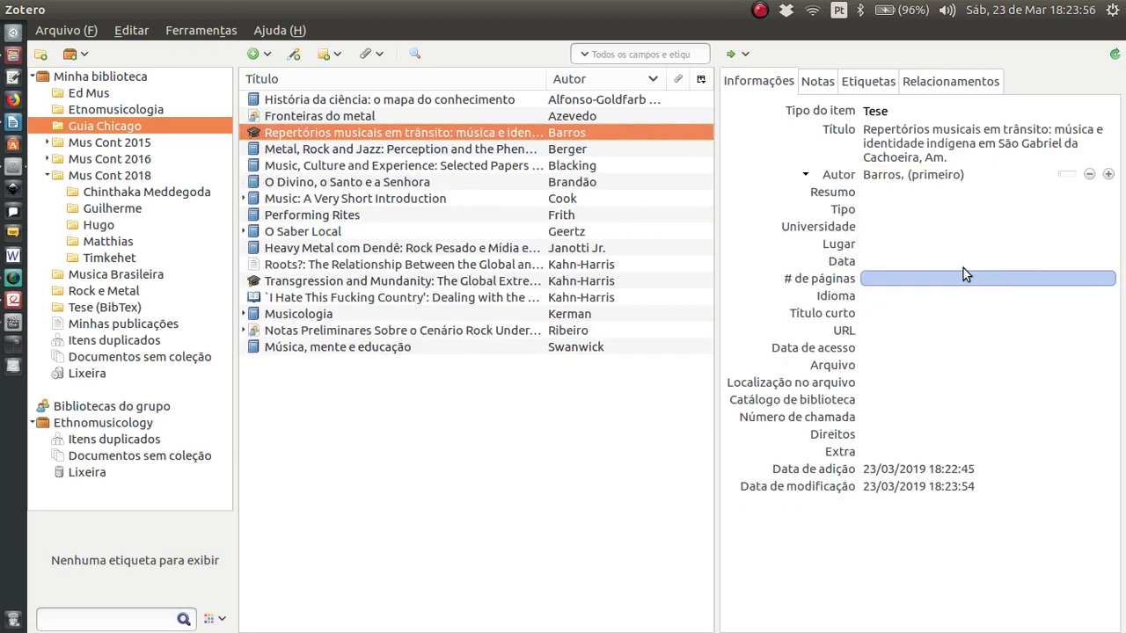
{"action": "left_click", "coordinate": [941, 175]}
{"action": "type", "text": "L"}
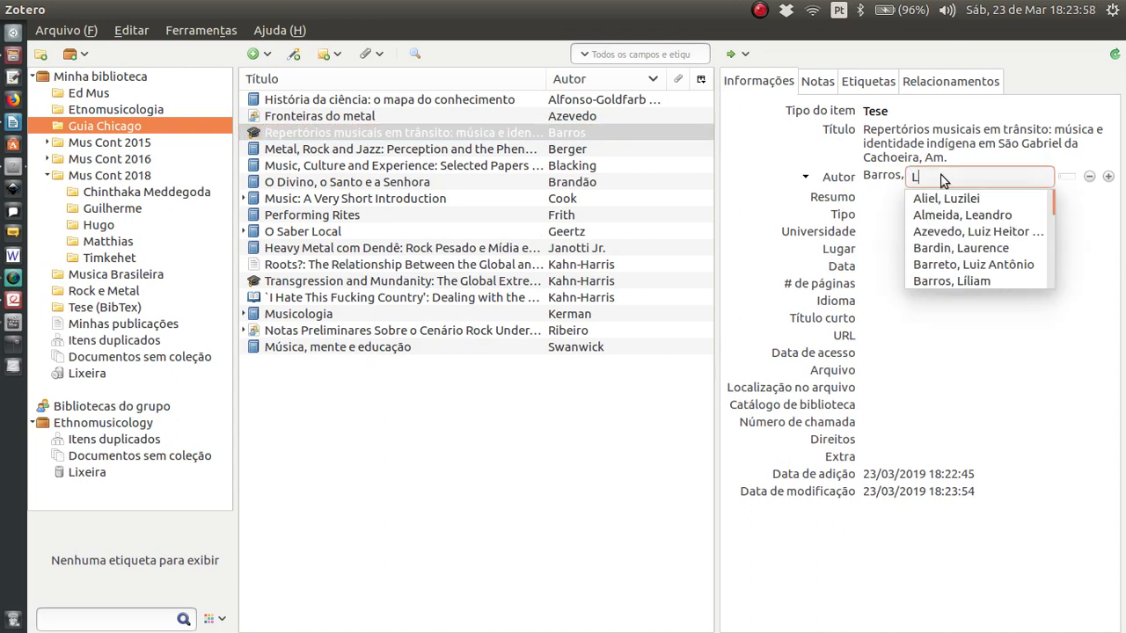
{"action": "type", "text": "í"}
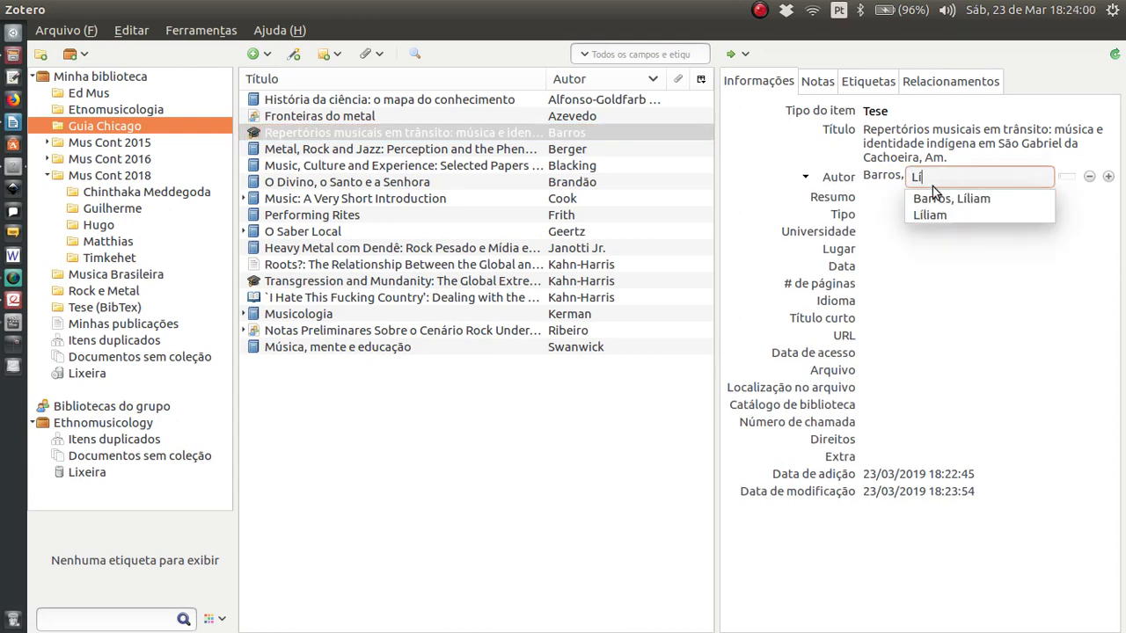
{"action": "left_click", "coordinate": [934, 216]}
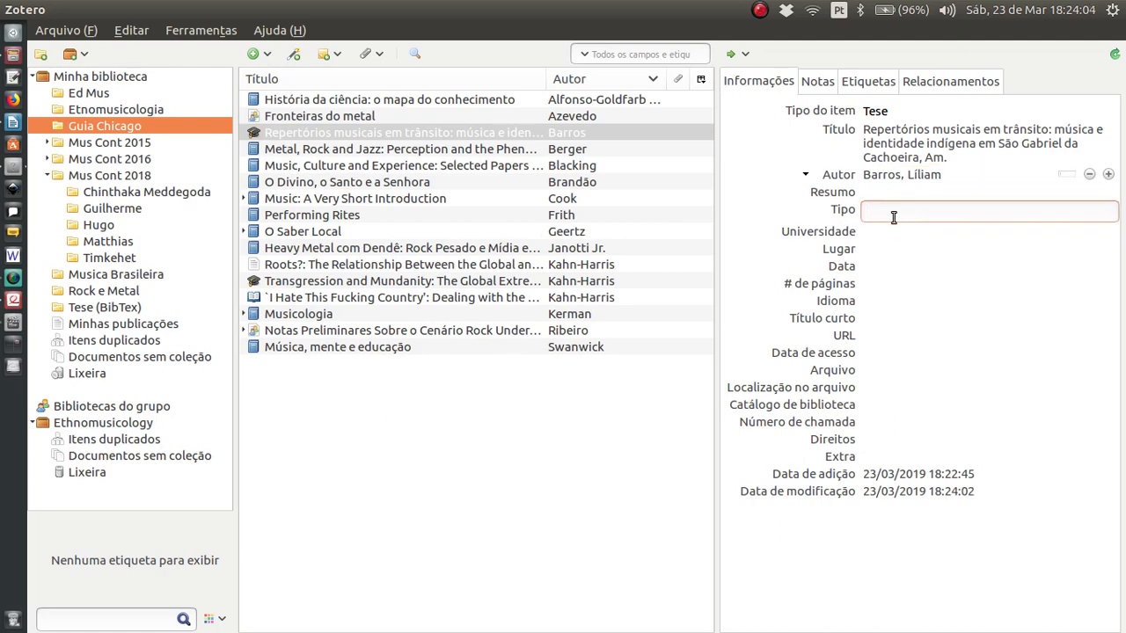
Copy "Doutorado em Etnomusicologia" from the guide's first example and paste it as the thesis's Tipo in Zotero
{"action": "key", "text": "alt+Tab"}
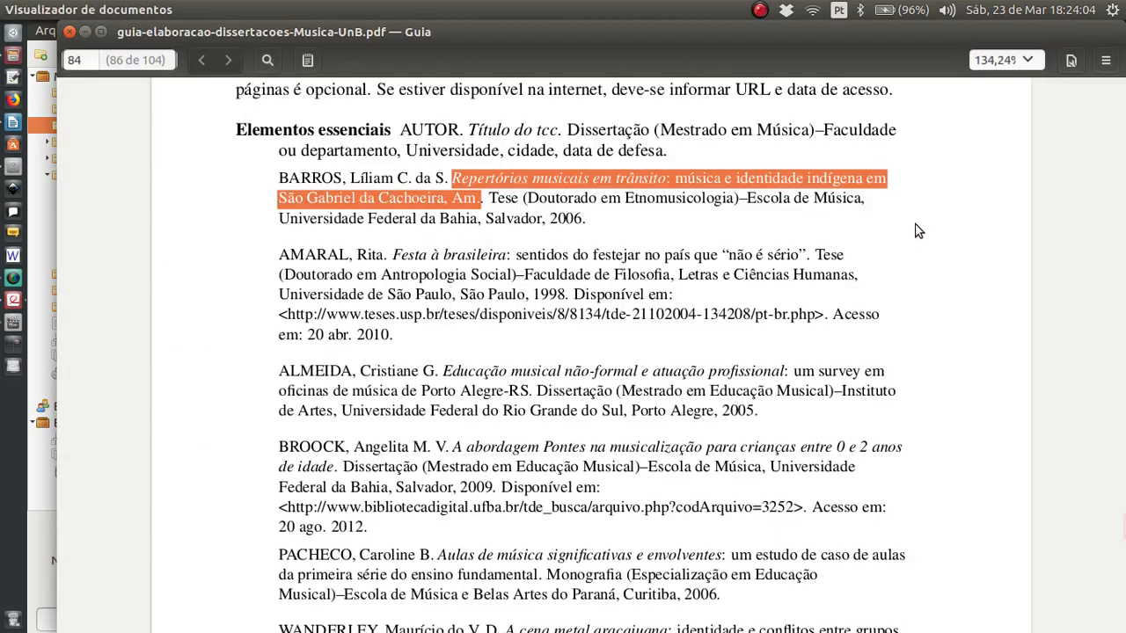
{"action": "left_click", "coordinate": [535, 199]}
{"action": "left_click_drag", "start_coordinate": [536, 199], "coordinate": [733, 198]}
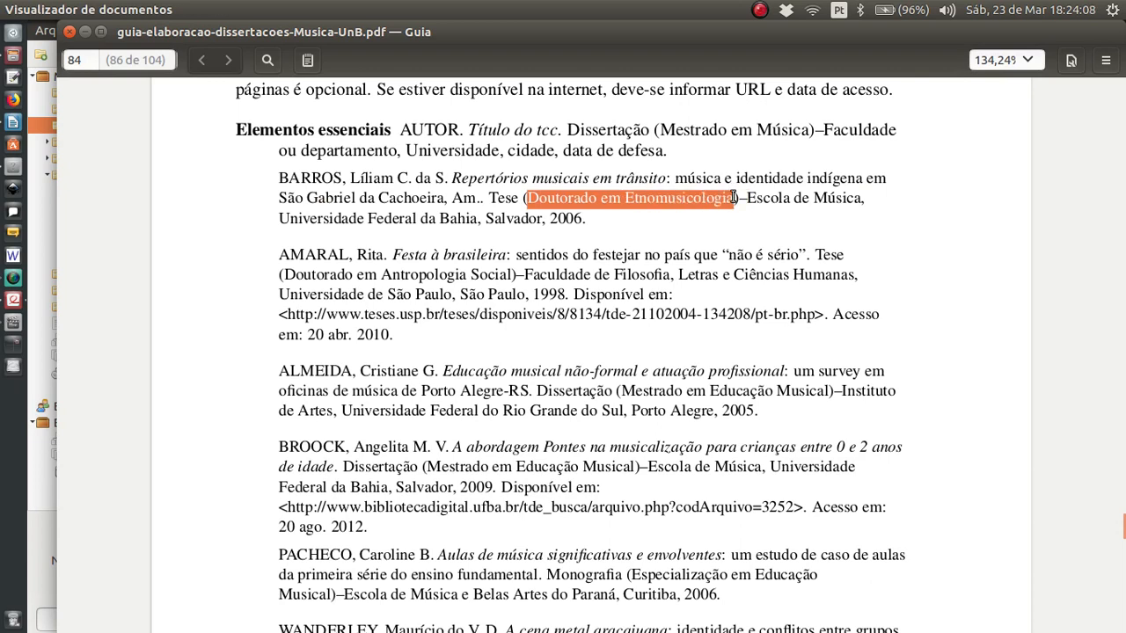
{"action": "key", "text": "ctrl+c"}
{"action": "key", "text": "alt+Tab"}
{"action": "key", "text": "ctrl+v"}
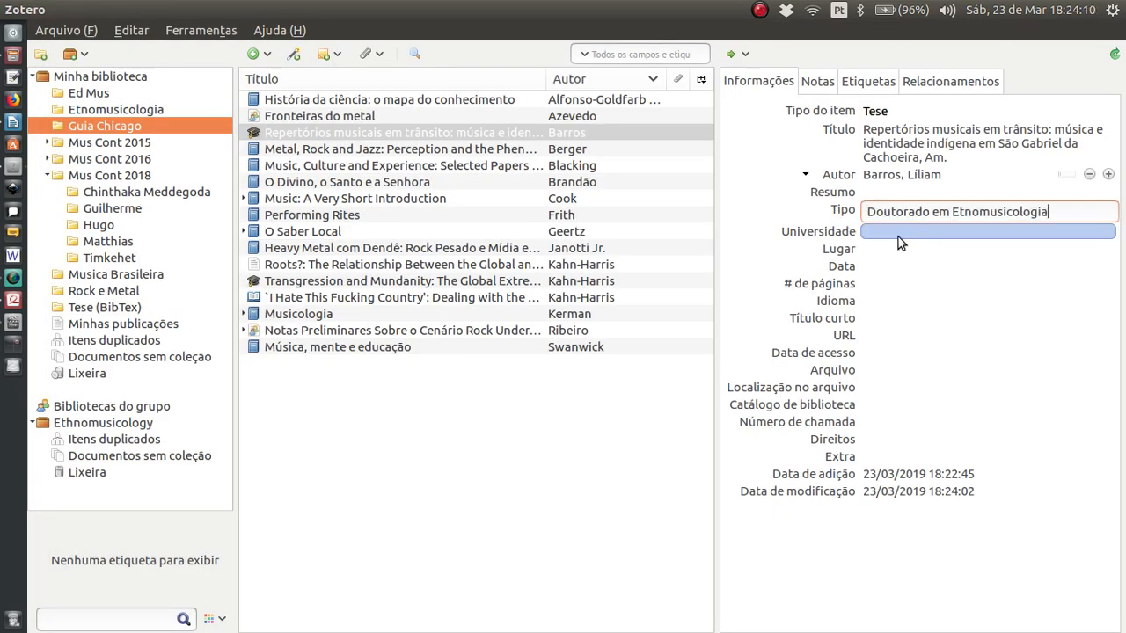
Copy "Universidade Federal da Bahia" from the guide's first example and paste it as the thesis's Universidade in Zotero
{"action": "key", "text": "alt+Tab"}
{"action": "left_click", "coordinate": [751, 198]}
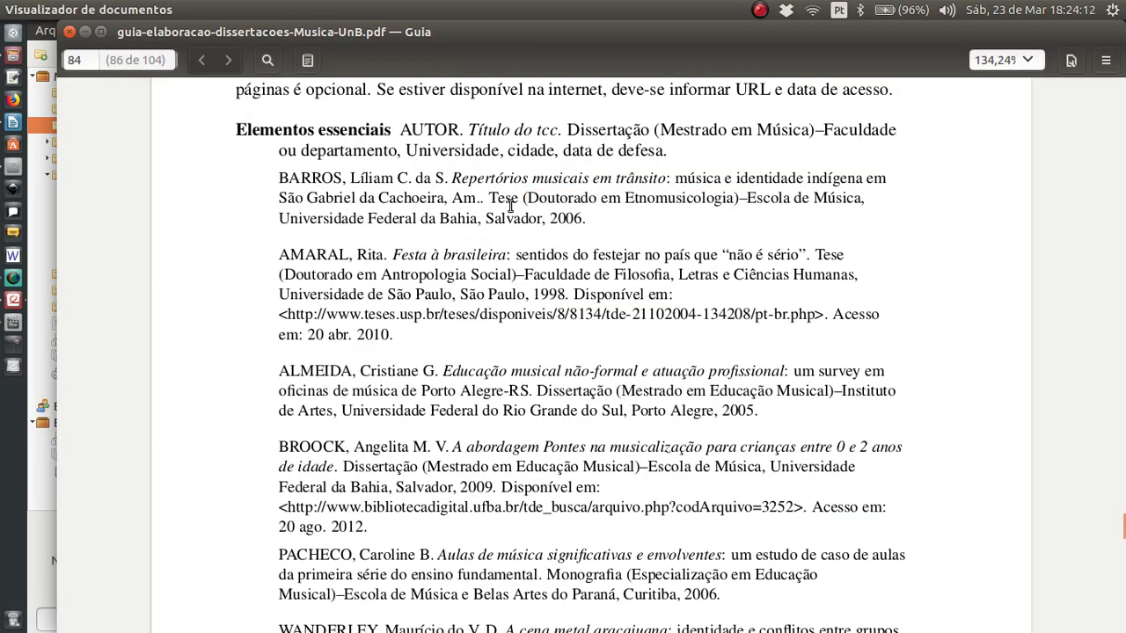
{"action": "left_click_drag", "start_coordinate": [280, 216], "coordinate": [480, 218]}
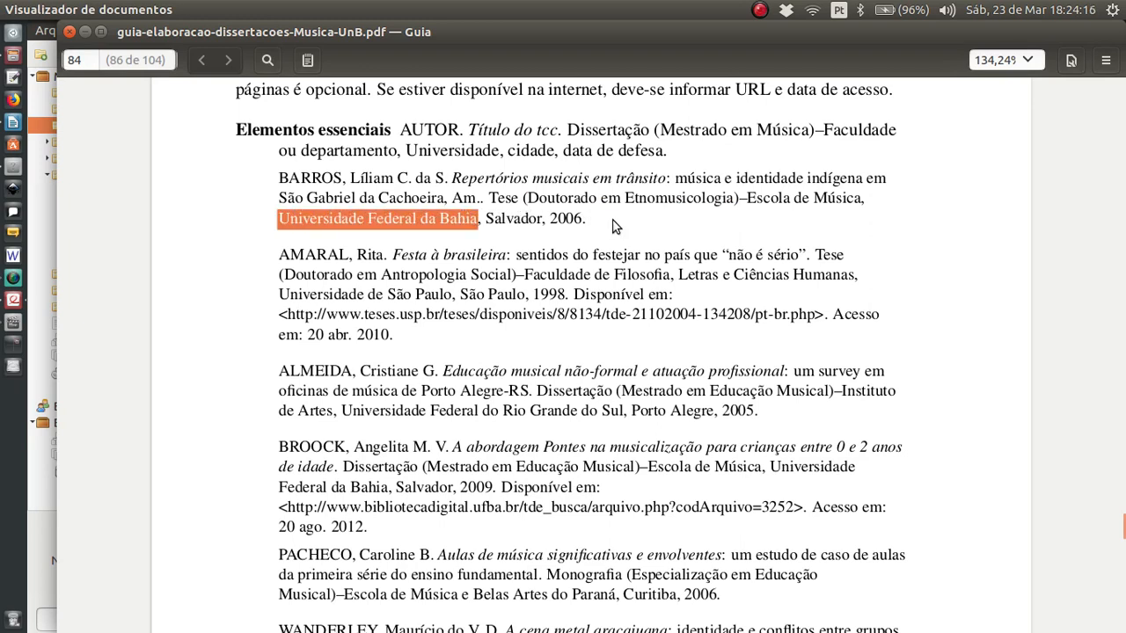
{"action": "key", "text": "alt+Tab"}
{"action": "left_click", "coordinate": [898, 228]}
{"action": "key", "text": "ctrl+v"}
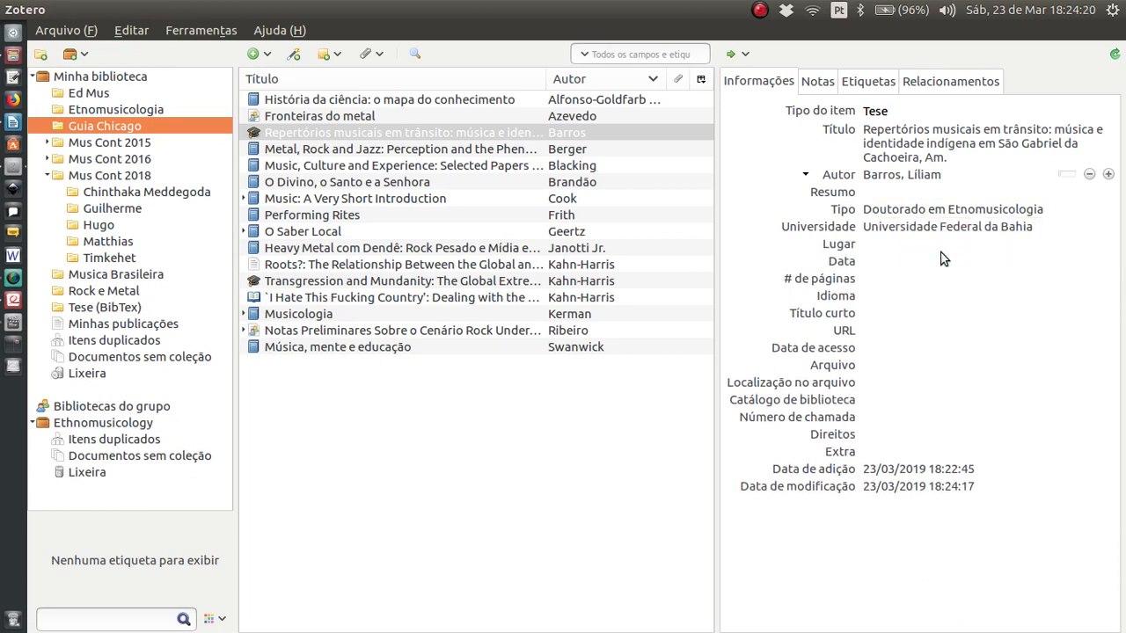
Set the thesis's Lugar to Salvador and its Data to 2006, following the guide's example
{"action": "left_click", "coordinate": [923, 247]}
{"action": "type", "text": "Sal"}
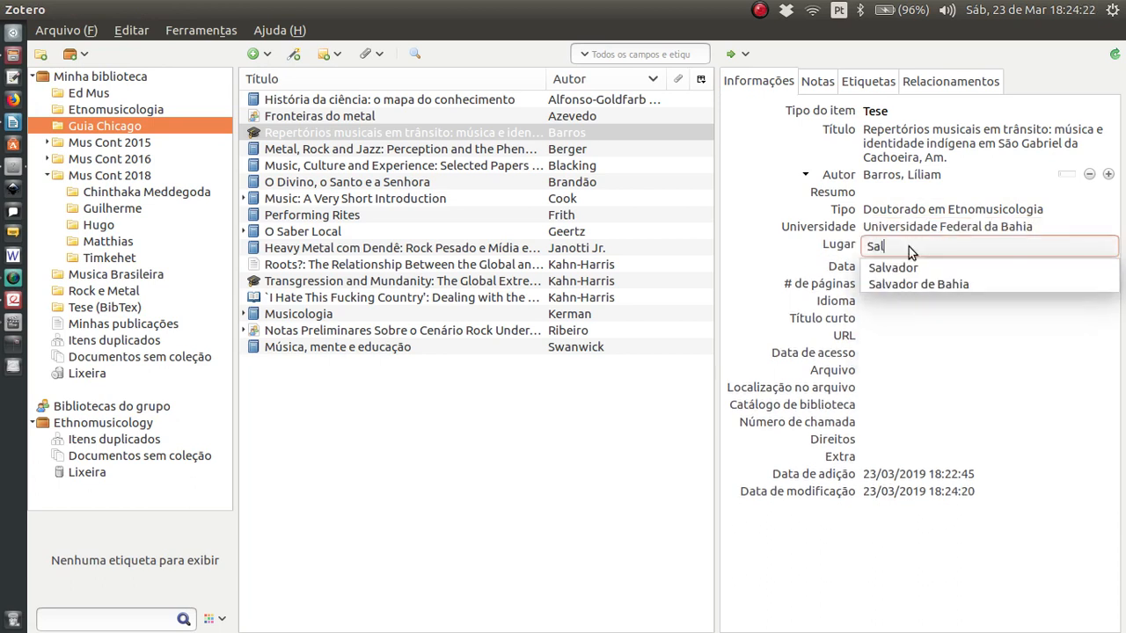
{"action": "key", "text": "Down"}
{"action": "key", "text": "Return"}
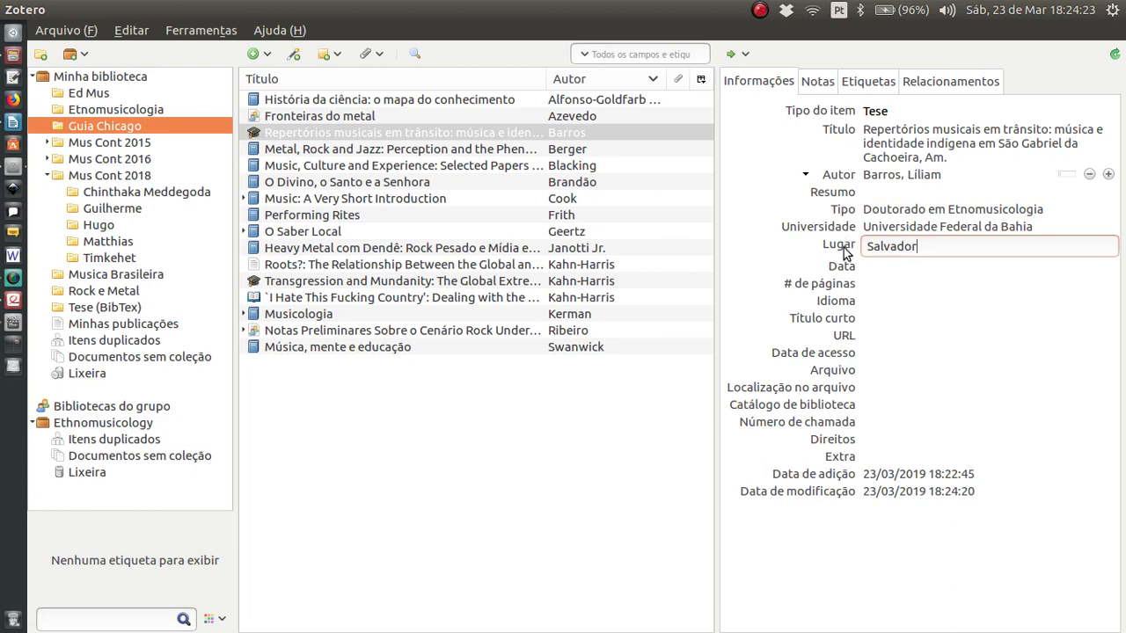
{"action": "left_click", "coordinate": [883, 268]}
{"action": "key", "text": "alt+Tab"}
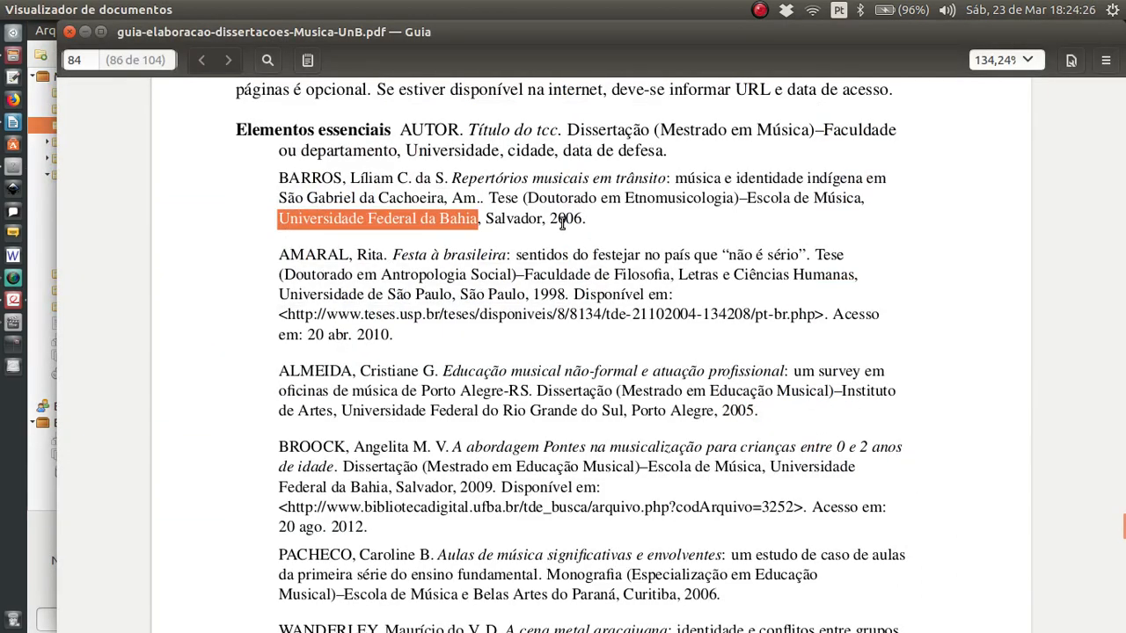
{"action": "key", "text": "alt+Tab"}
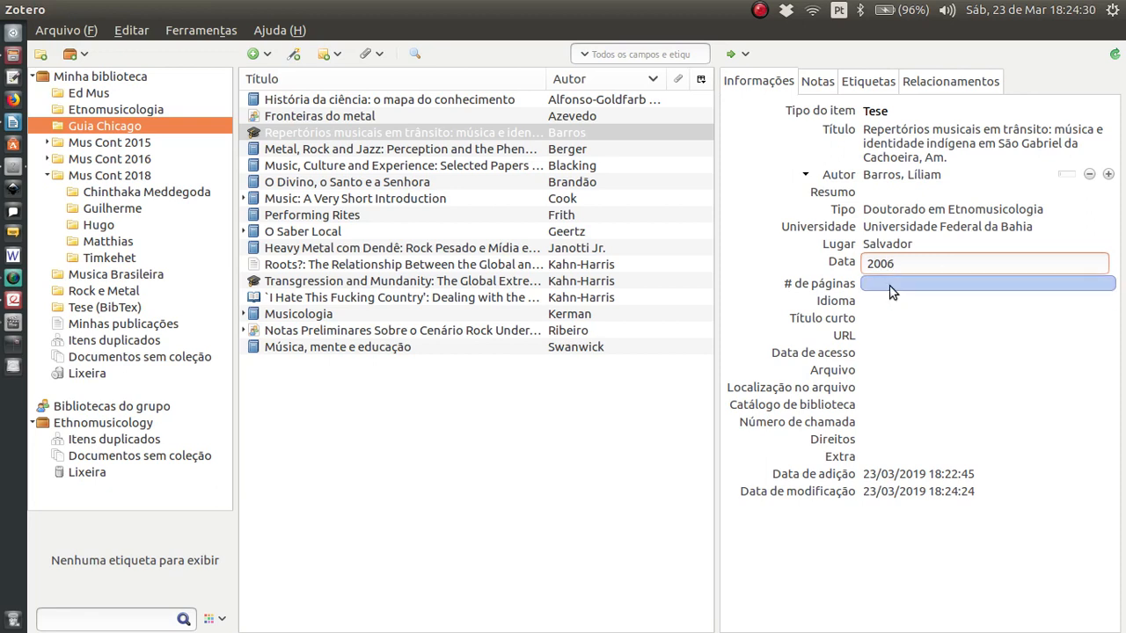
{"action": "key", "text": "Tab"}
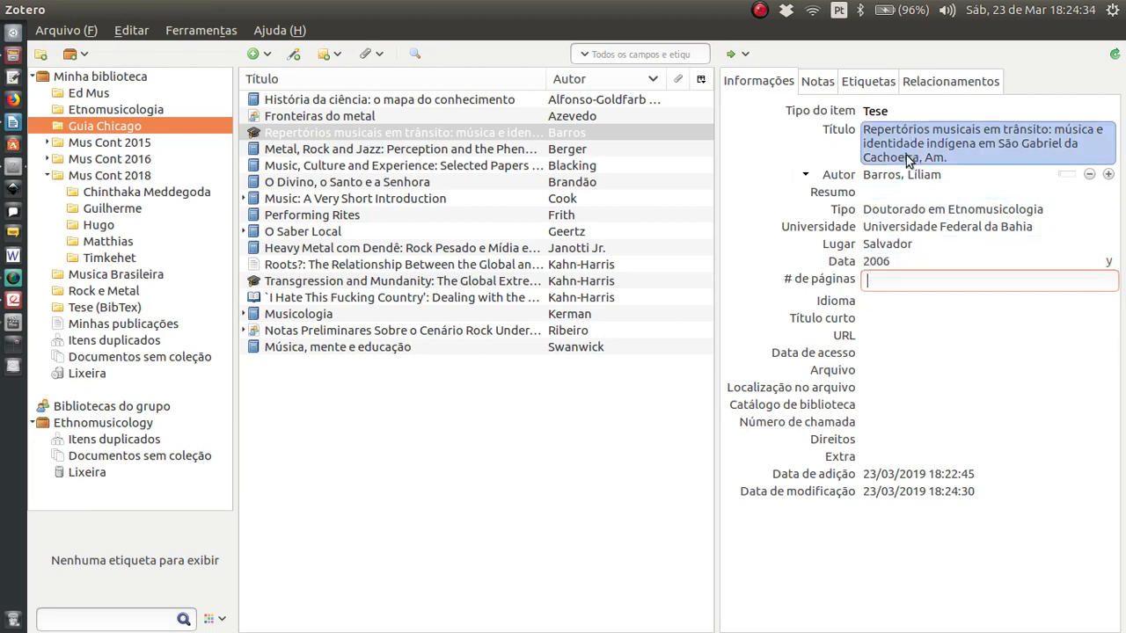
Copy a bibliography of the new thesis to the clipboard in the Escola de Comando e Estado-Maior do Exército style
{"action": "left_click", "coordinate": [352, 150]}
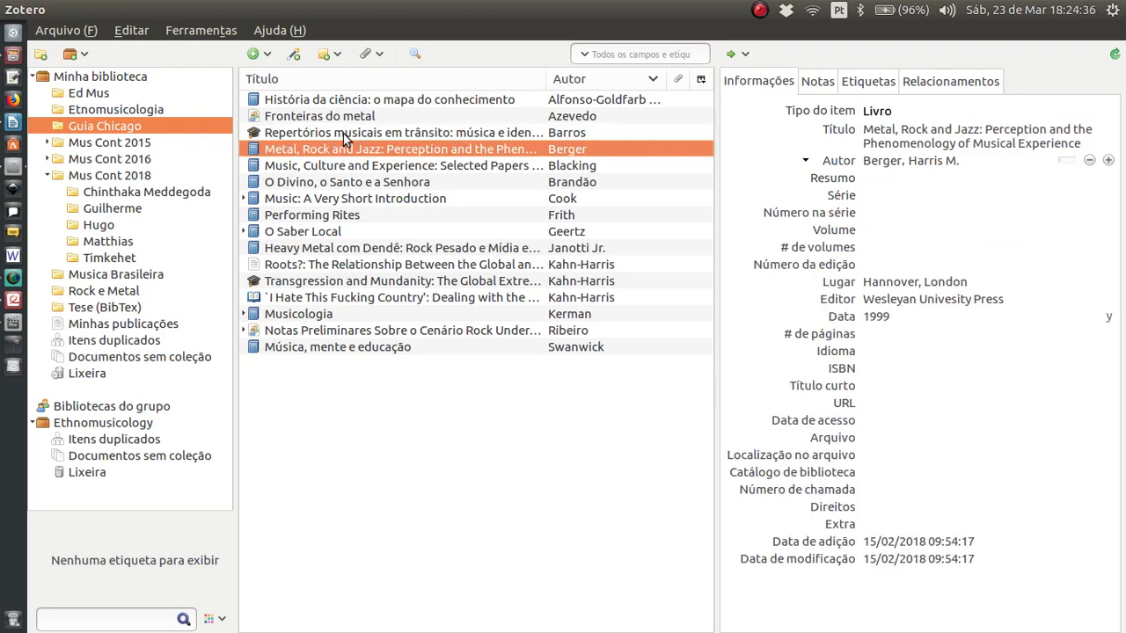
{"action": "left_click", "coordinate": [317, 134]}
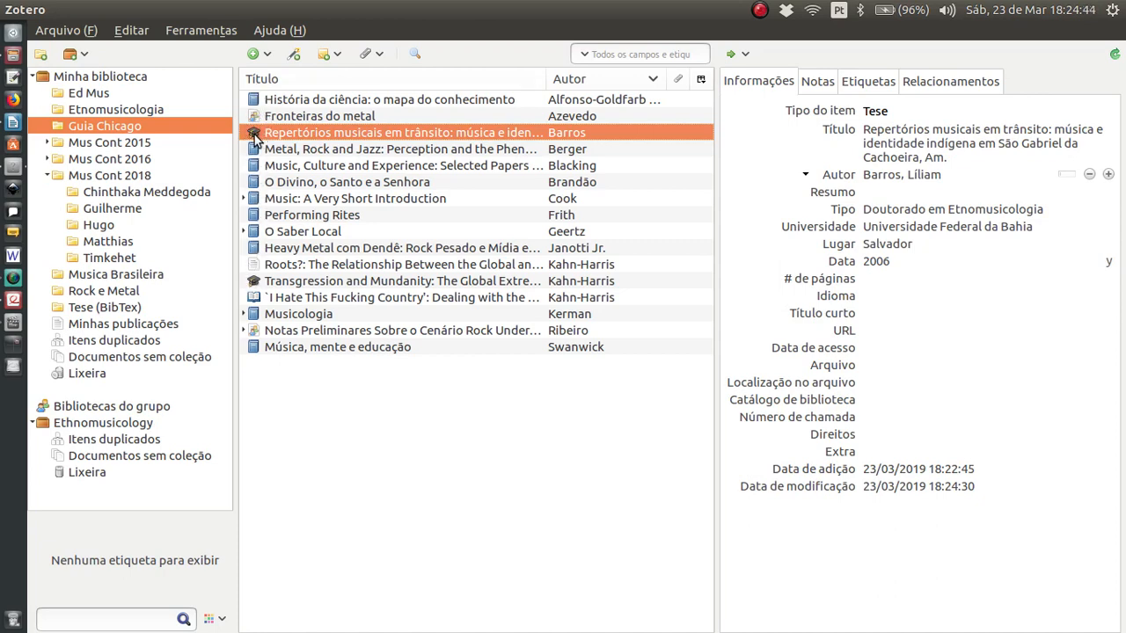
{"action": "right_click", "coordinate": [318, 133]}
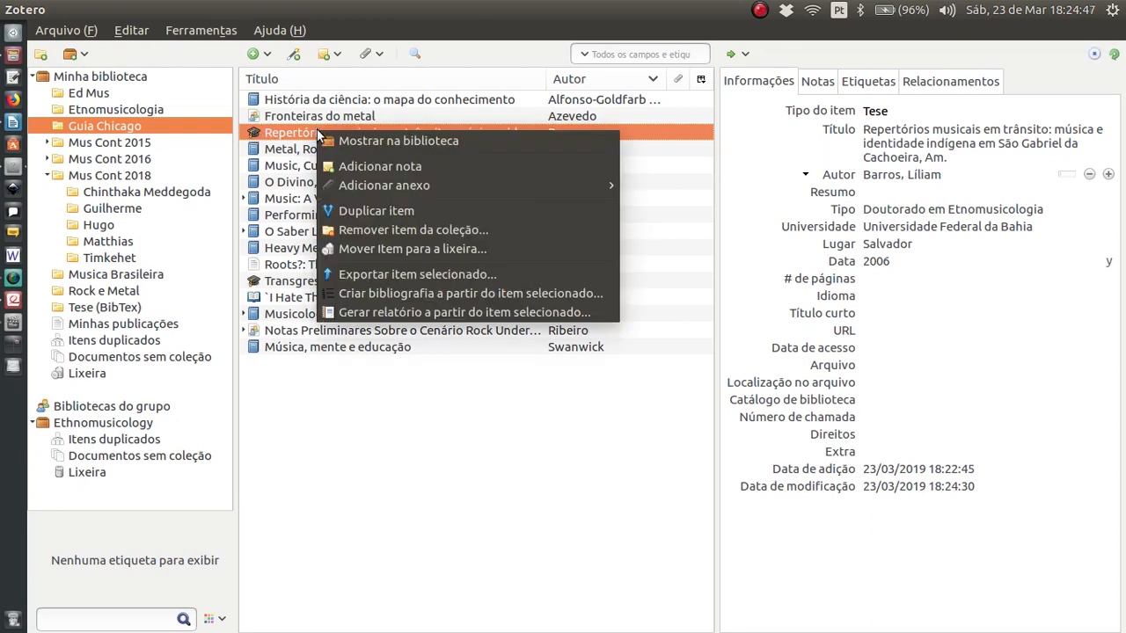
{"action": "left_click", "coordinate": [381, 293]}
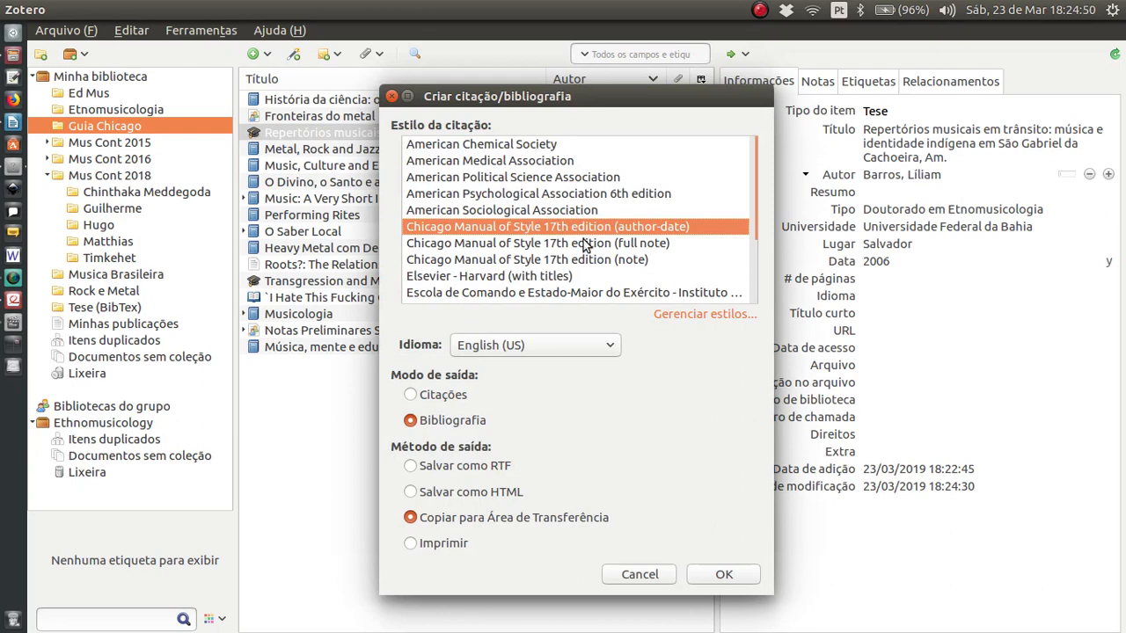
{"action": "scroll", "coordinate": [572, 263], "scroll_direction": "down", "scroll_amount": 2}
{"action": "left_click", "coordinate": [556, 209]}
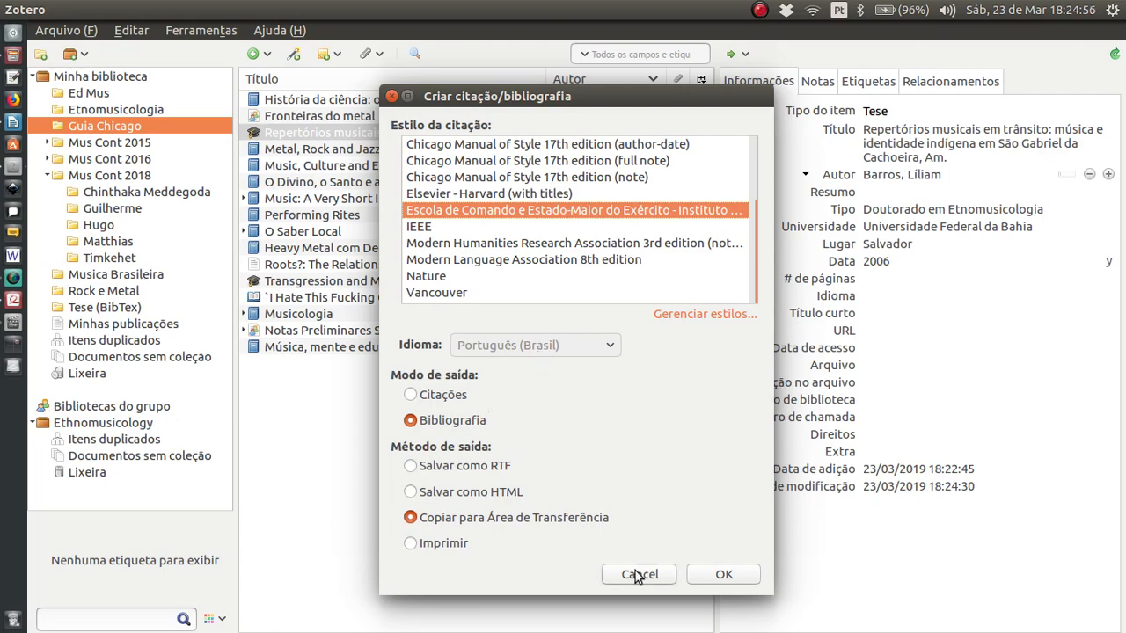
{"action": "left_click", "coordinate": [745, 579]}
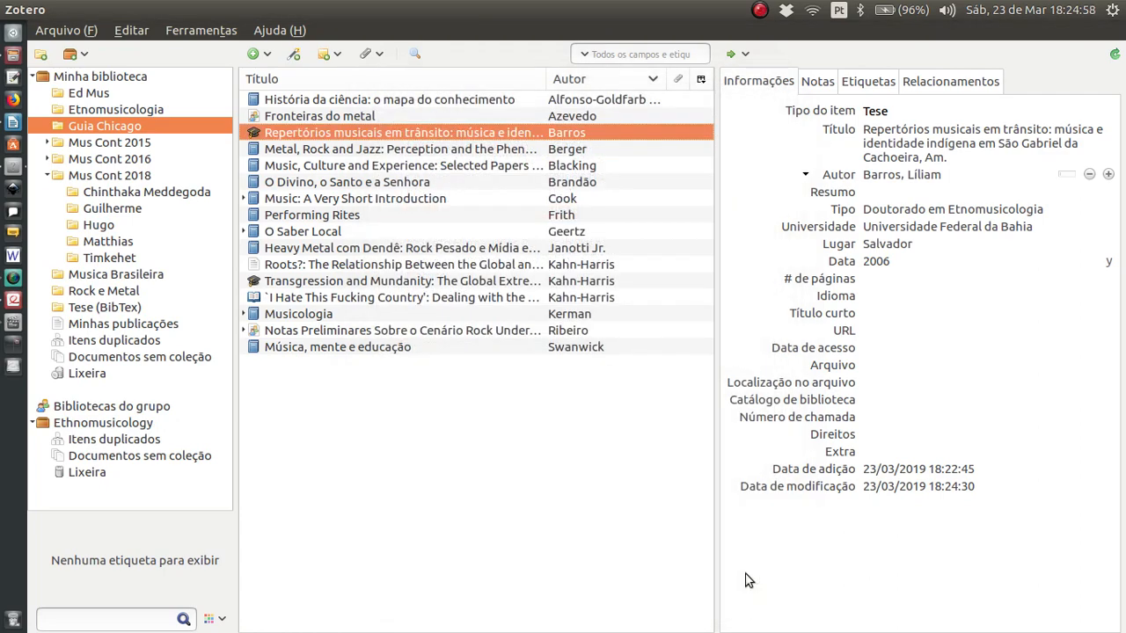
Switch to Writer and paste the thesis's bibliography entry below the English book entry
{"action": "key", "text": "alt+Tab"}
{"action": "key", "text": "alt+Tab"}
{"action": "key", "text": "alt+Tab"}
{"action": "key", "text": "alt+Tab"}
{"action": "key", "text": "alt+Tab"}
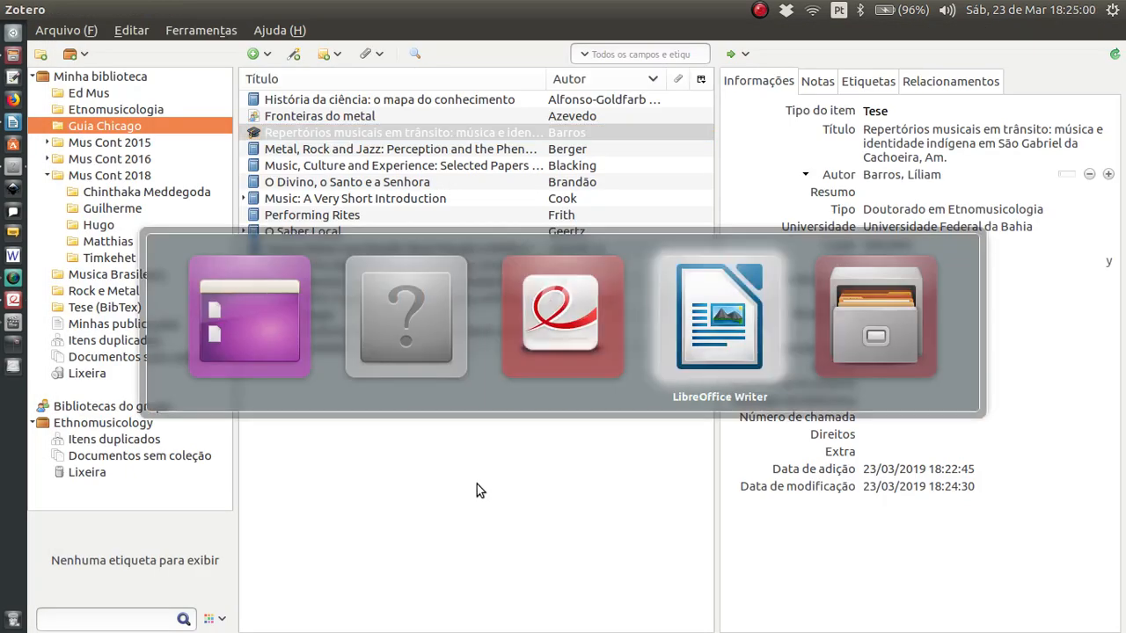
{"action": "left_click", "coordinate": [481, 473]}
{"action": "key", "text": "Return"}
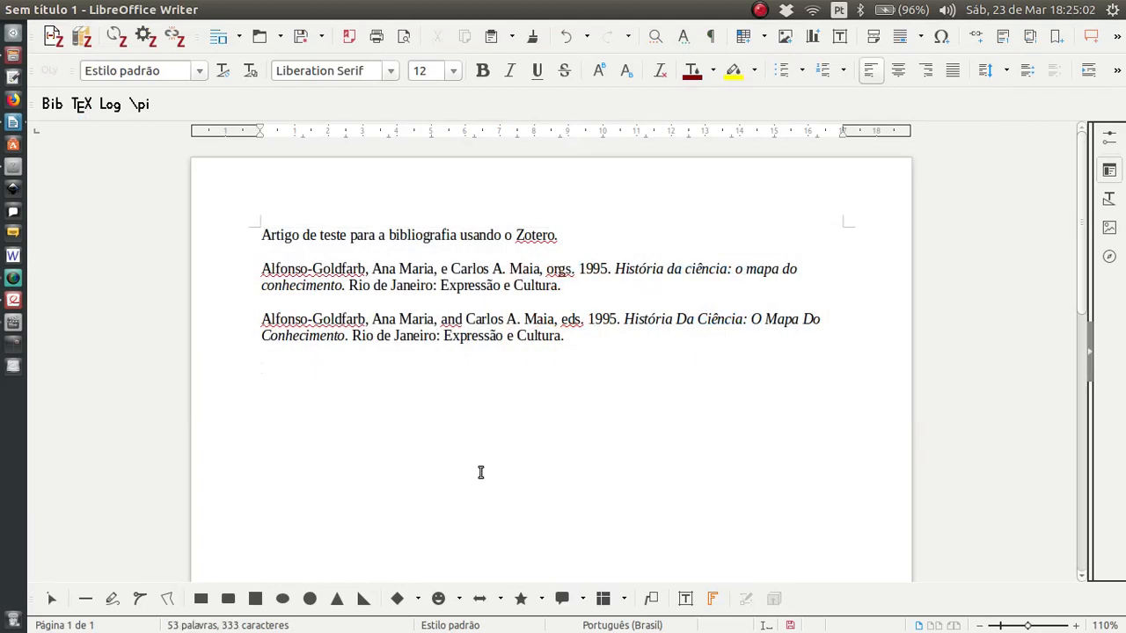
{"action": "key", "text": "ctrl+v"}
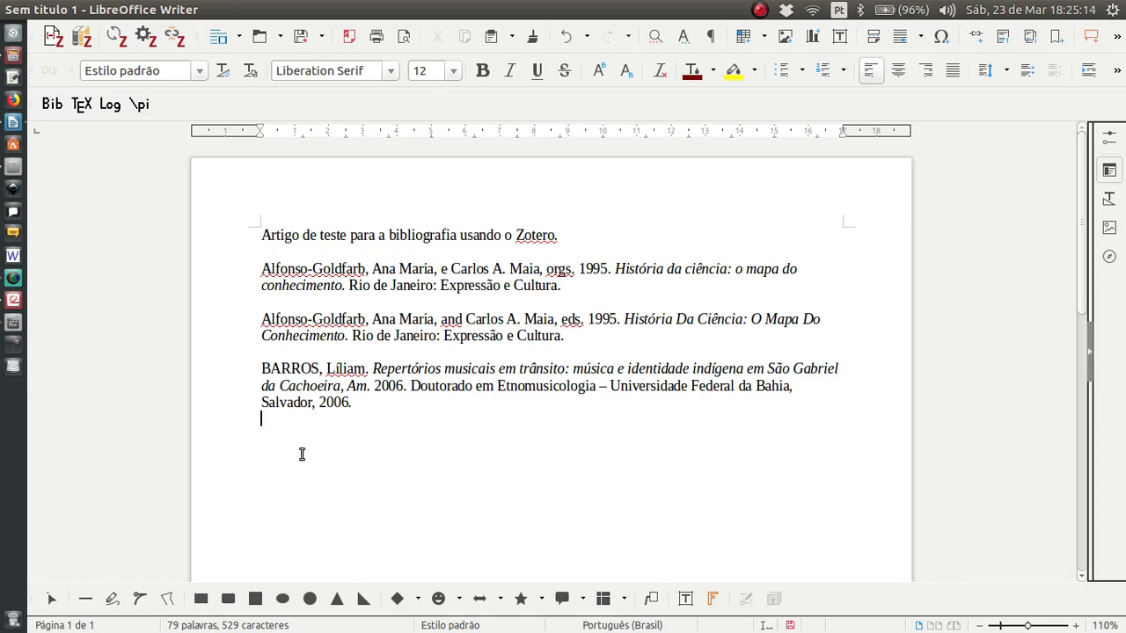
Compare the pasted thesis entry in Writer with the first thesis example in the dissertation guide PDF
{"action": "key", "text": "alt+Tab"}
{"action": "key", "text": "alt+Tab"}
{"action": "key", "text": "alt+Tab"}
{"action": "key", "text": "alt+Tab"}
{"action": "key", "text": "alt+Tab"}
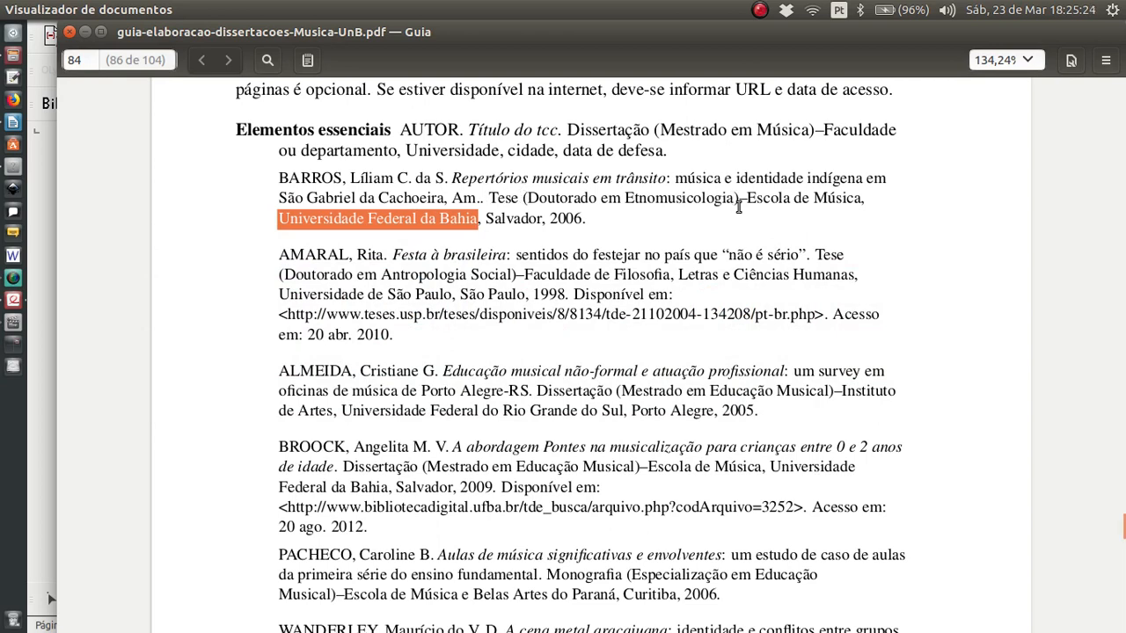
{"action": "key", "text": "alt+Tab"}
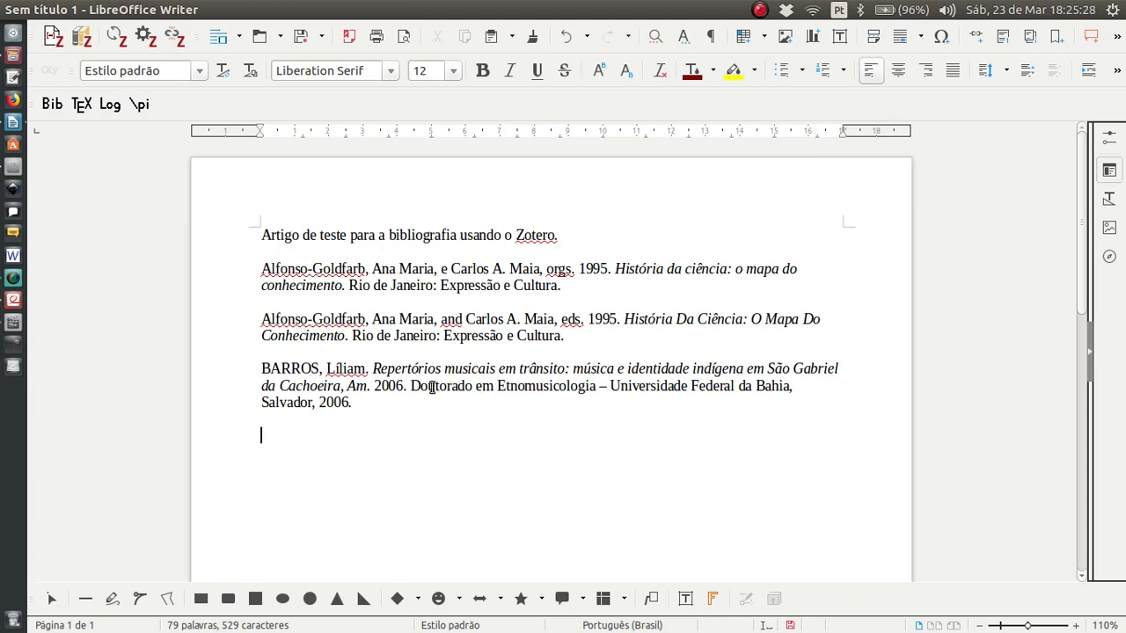
Switch to Zotero and copy the thesis's bibliography to the clipboard in Chicago Manual of Style 17th edition (author-date), with the language Português (Brasil)
{"action": "key", "text": "alt+Tab"}
{"action": "key", "text": "alt+Tab"}
{"action": "key", "text": "alt+Tab"}
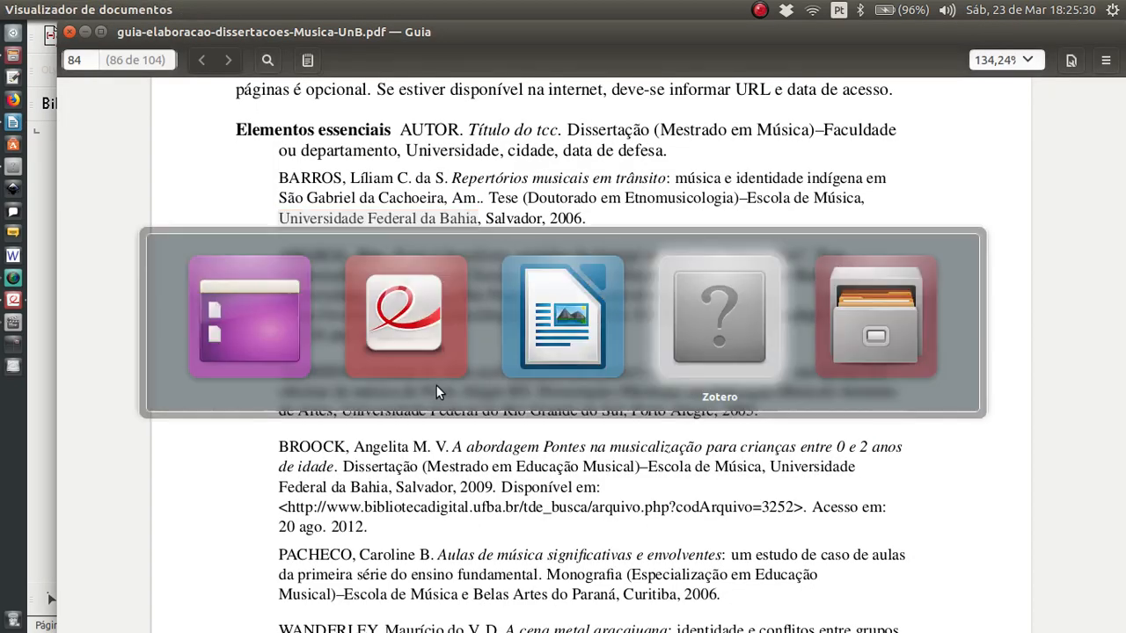
{"action": "right_click", "coordinate": [300, 135]}
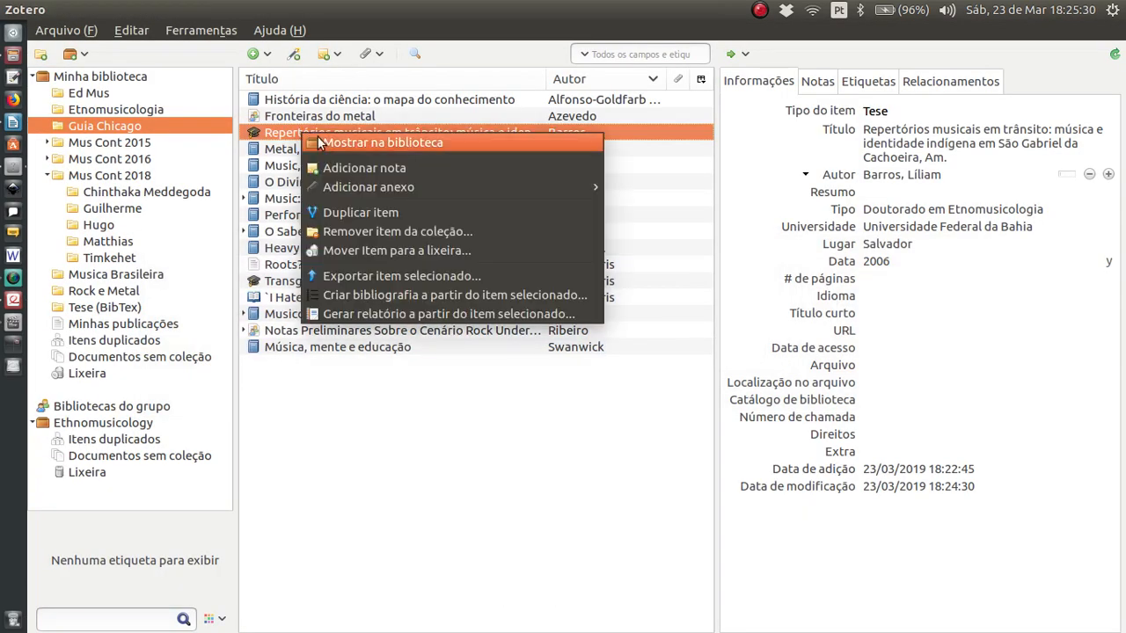
{"action": "left_click", "coordinate": [400, 297]}
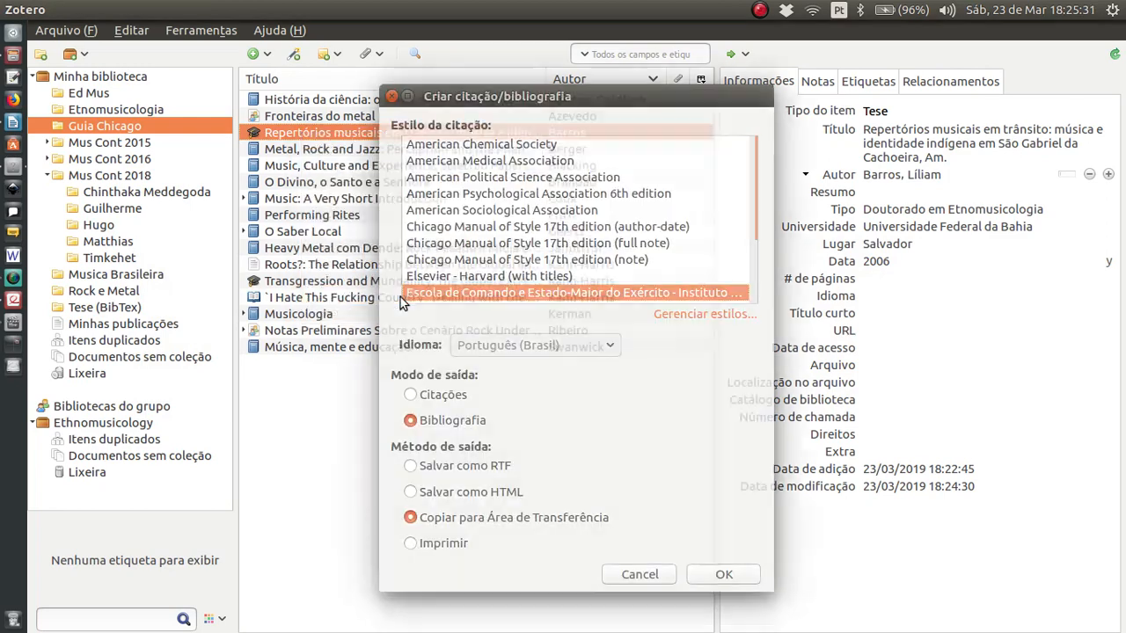
{"action": "left_click", "coordinate": [605, 228]}
{"action": "left_click", "coordinate": [580, 348]}
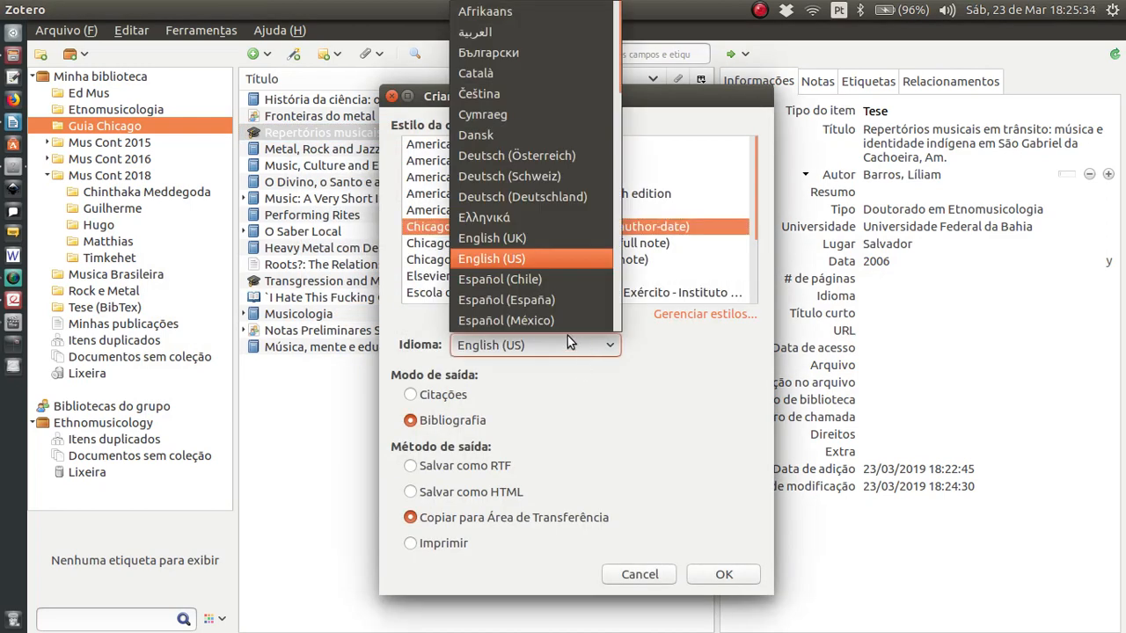
{"action": "scroll", "coordinate": [528, 279], "scroll_direction": "down", "scroll_amount": 5}
{"action": "scroll", "coordinate": [539, 261], "scroll_direction": "down", "scroll_amount": 5}
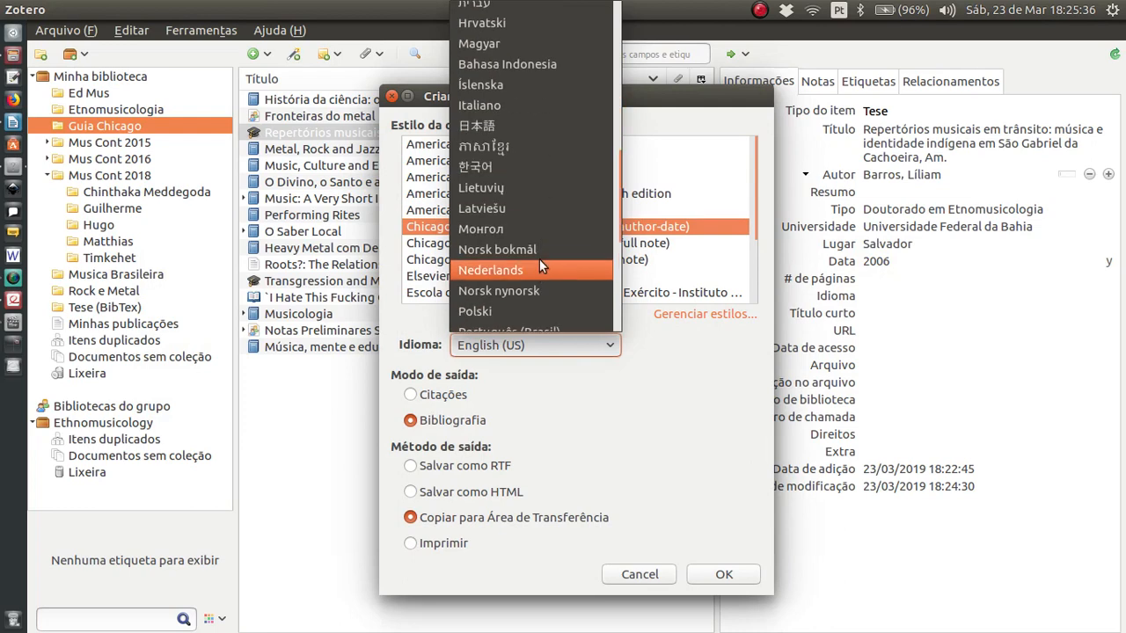
{"action": "left_click", "coordinate": [550, 166]}
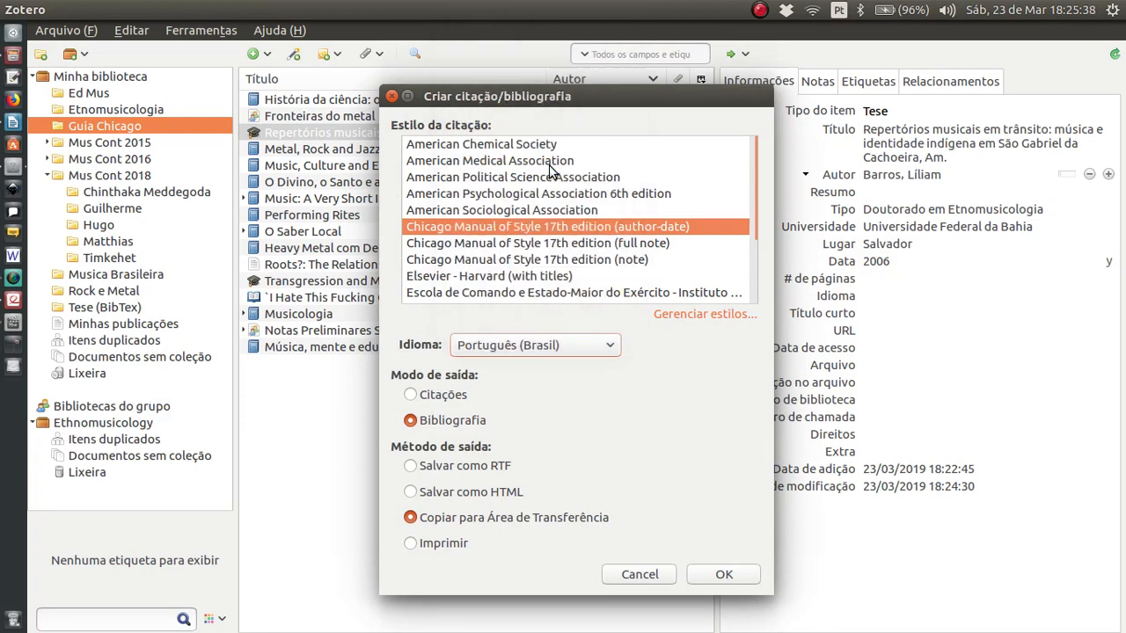
{"action": "left_click", "coordinate": [735, 578]}
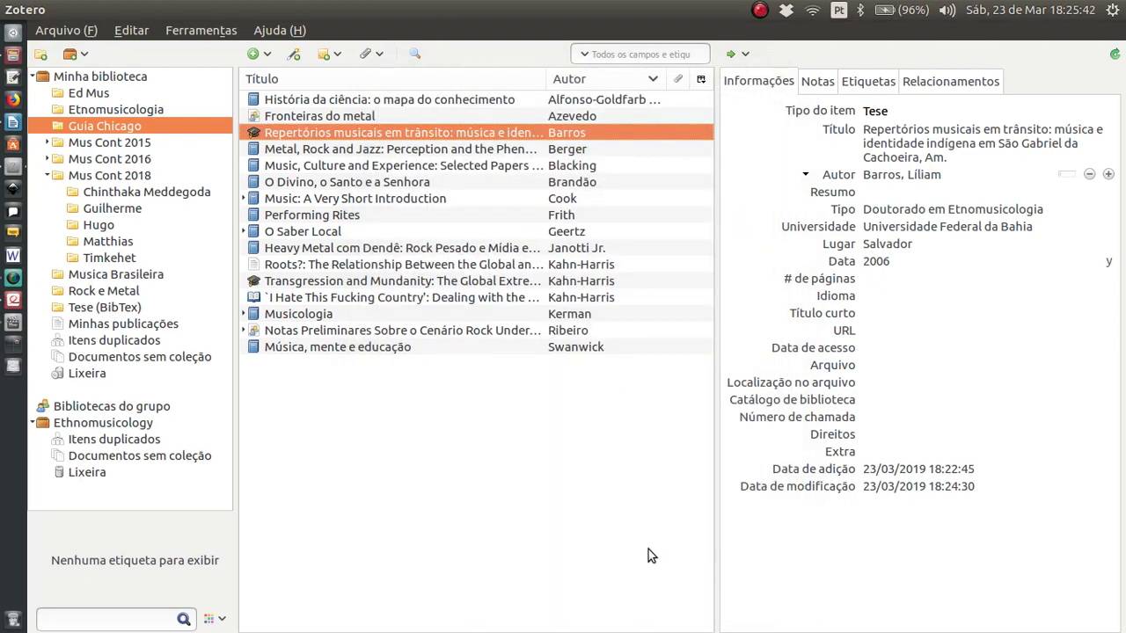
Switch to Writer and paste the thesis's Chicago author-date entry below its Escola de Comando e Estado-Maior do Exército entry
{"action": "key", "text": "alt+Tab"}
{"action": "key", "text": "alt+Tab"}
{"action": "key", "text": "alt+Tab"}
{"action": "key", "text": "alt+Tab"}
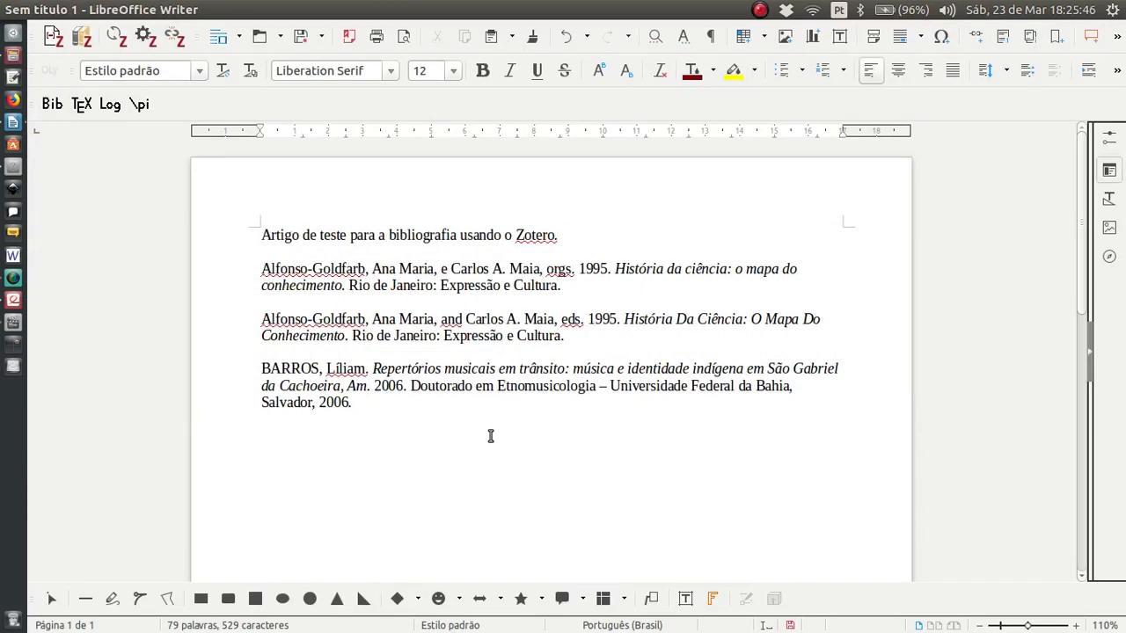
{"action": "type", "text": "Barros, Líliam. 2006. \"Repertórios musicais em trânsito: música e identidade indígena em São Gabriel da Cachoeira, Am.\" Doutorado em Etnomusicologia, Salvador: Universidade Federal da Bahia."}
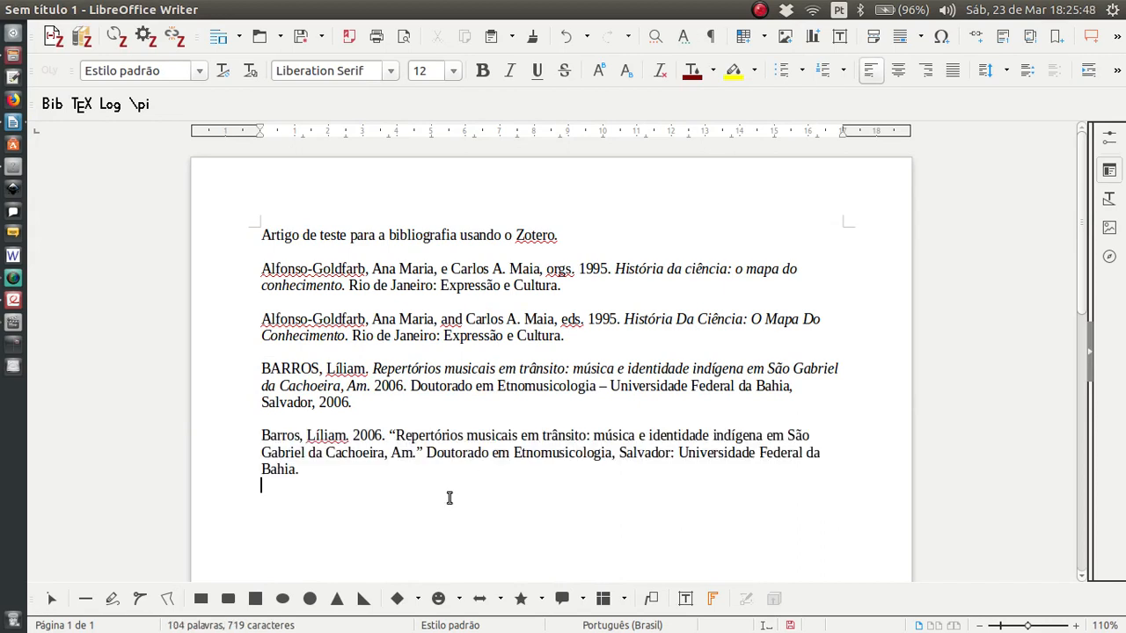
Examine the quotation marks around the thesis title in the Chicago entry and compare it with the entries above
{"action": "scroll", "coordinate": [444, 493], "scroll_direction": "down", "scroll_amount": 4}
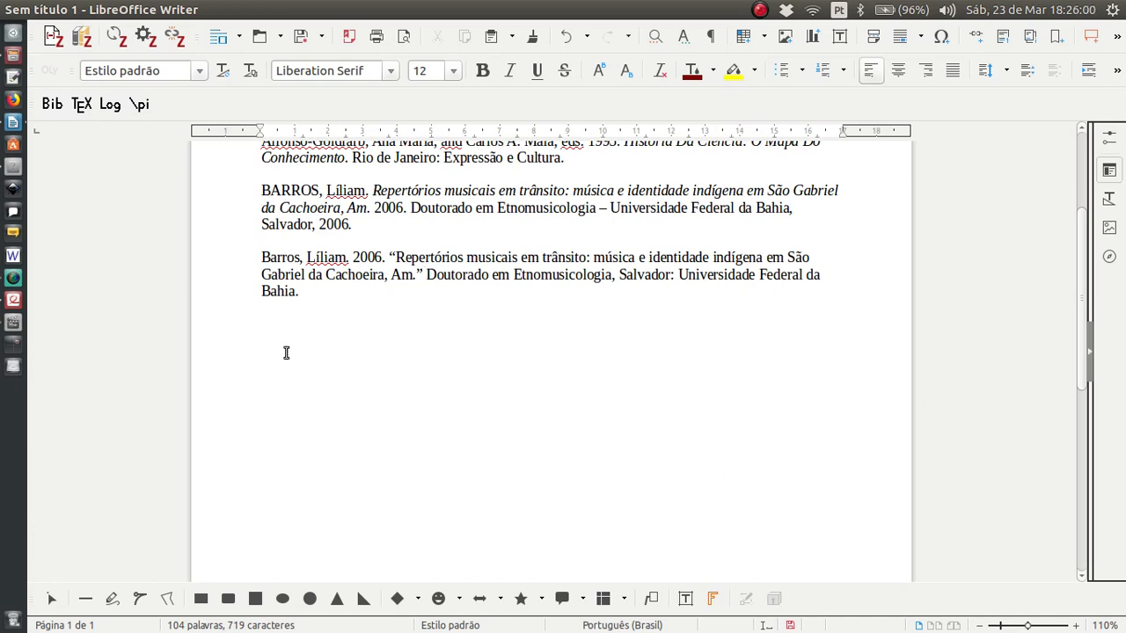
{"action": "scroll", "coordinate": [282, 353], "scroll_direction": "up", "scroll_amount": 2}
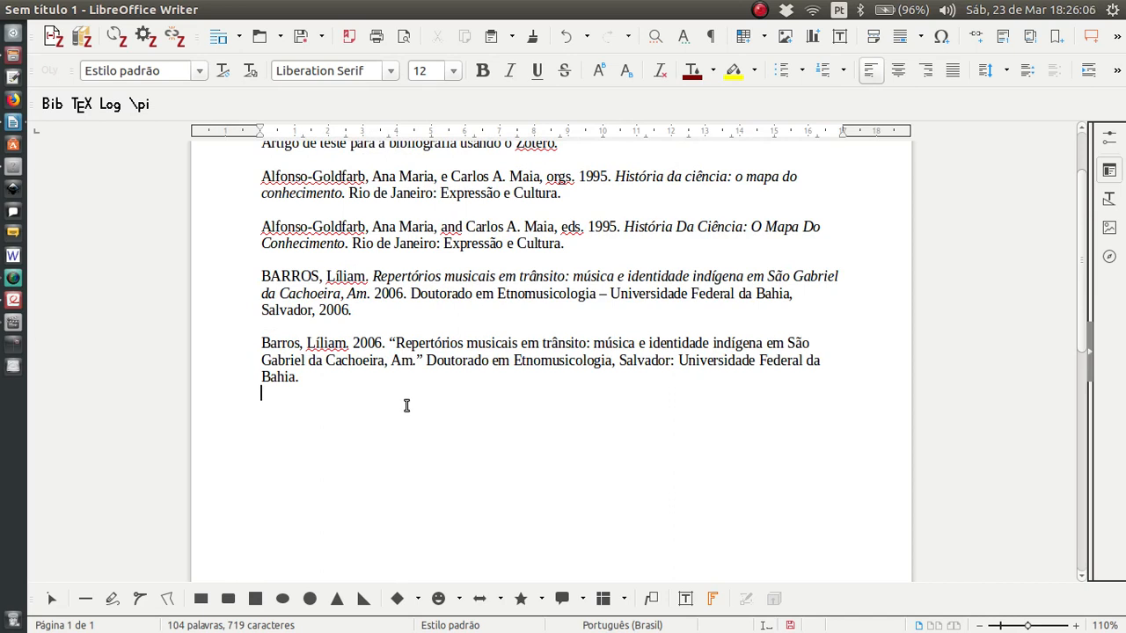
{"action": "left_click_drag", "start_coordinate": [395, 336], "coordinate": [390, 337]}
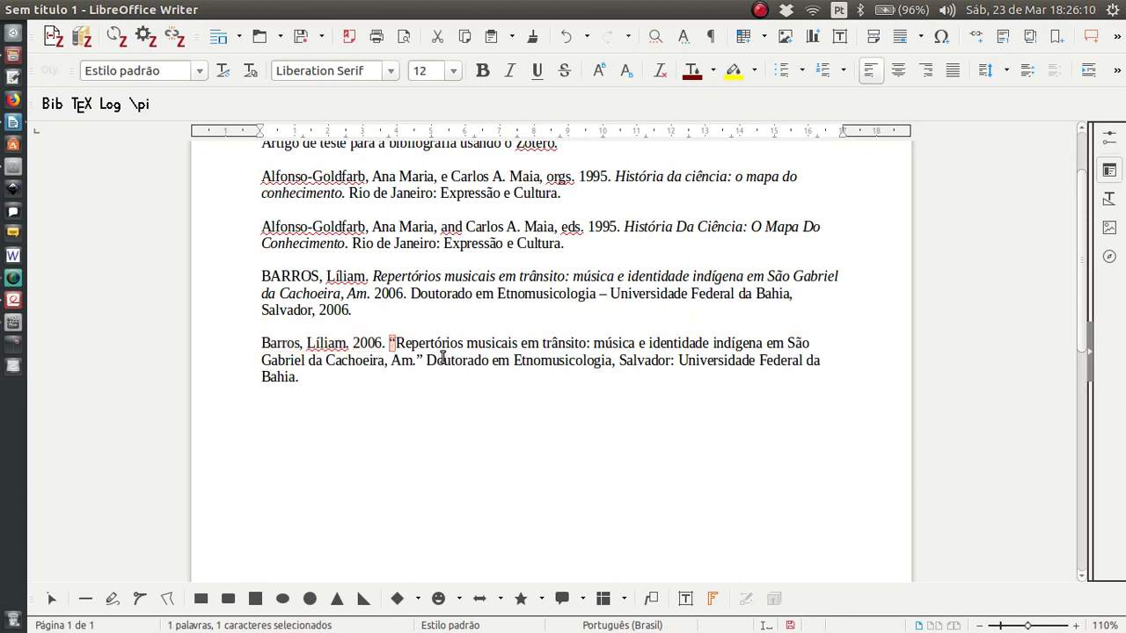
{"action": "mouse_move", "coordinate": [420, 359]}
{"action": "left_mouse_down"}
{"action": "mouse_move", "coordinate": [389, 342]}
{"action": "mouse_move", "coordinate": [424, 357]}
{"action": "left_mouse_up"}
{"action": "left_click", "coordinate": [351, 230]}
{"action": "key", "text": "alt+Tab"}
{"action": "key", "text": "Tab"}
{"action": "key", "text": "Tab"}
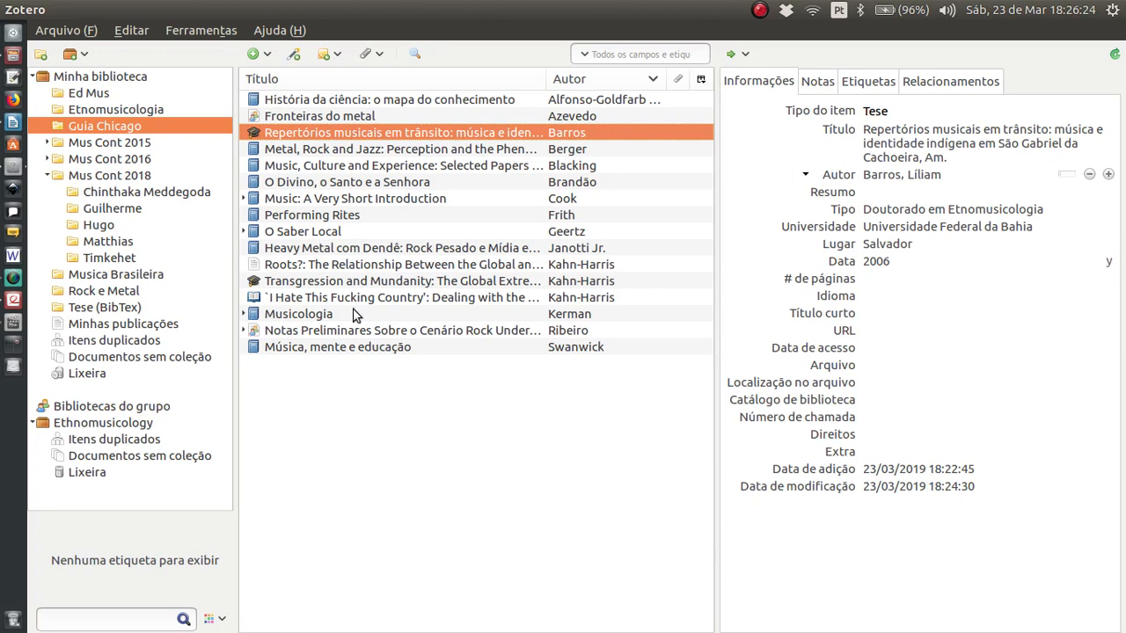
{"action": "left_click", "coordinate": [261, 56]}
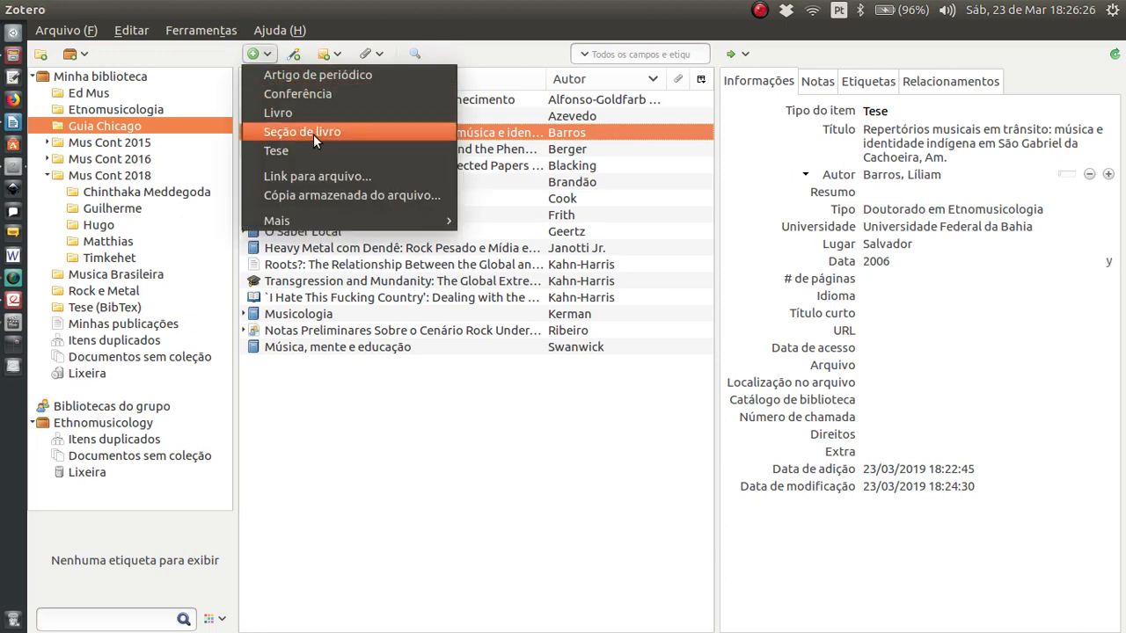
{"action": "left_click", "coordinate": [540, 515]}
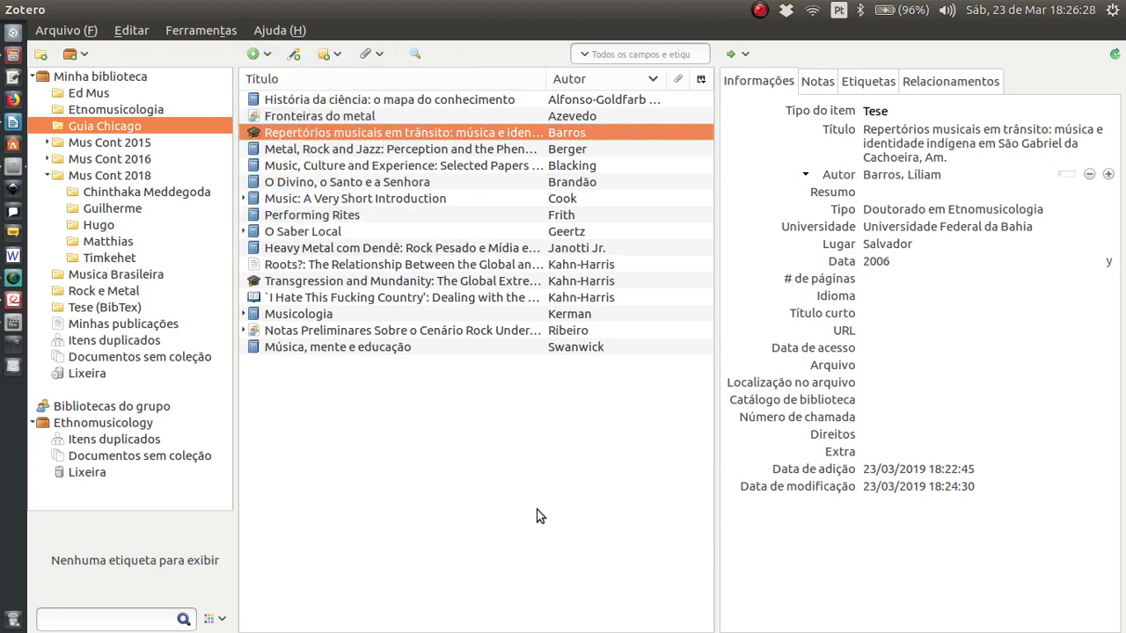
Switch to the dissertation guide PDF and look back from the thesis examples through the reference rules to the authorship section 6.3.1
{"action": "key", "text": "alt+Tab"}
{"action": "key", "text": "alt+Tab"}
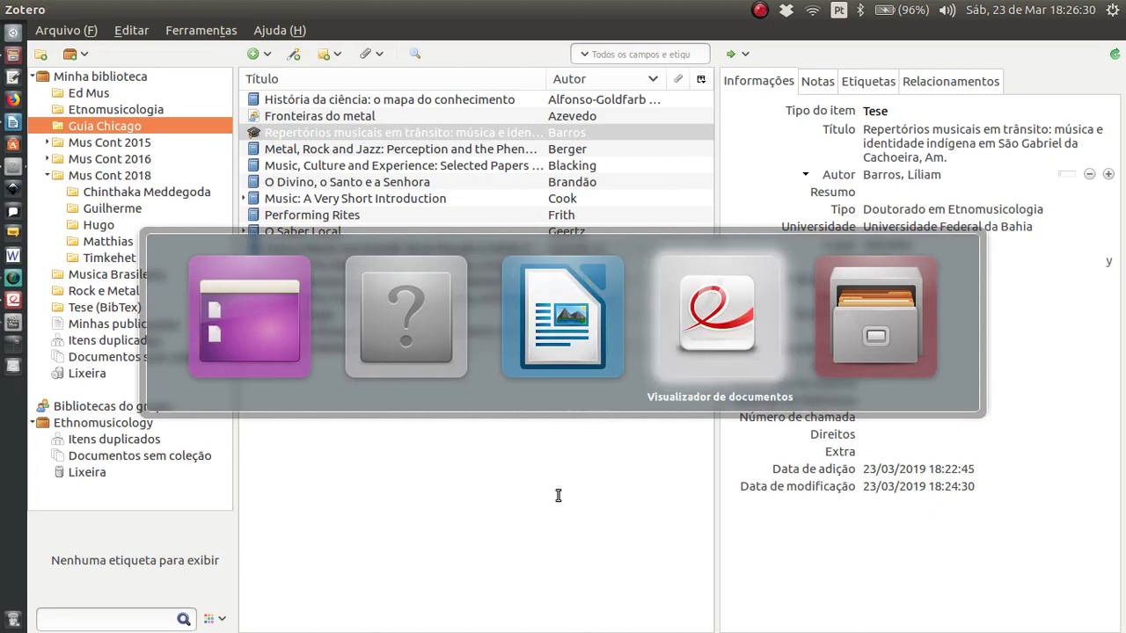
{"action": "scroll", "coordinate": [612, 381], "scroll_direction": "up", "scroll_amount": 5}
{"action": "scroll", "coordinate": [606, 388], "scroll_direction": "up", "scroll_amount": 20}
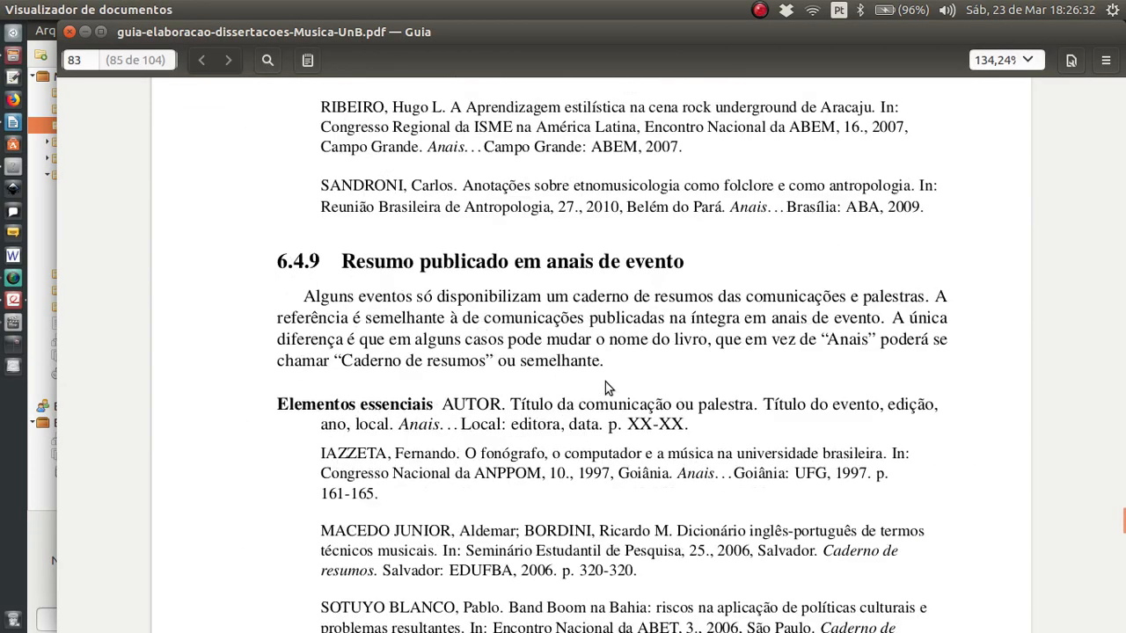
{"action": "scroll", "coordinate": [560, 293], "scroll_direction": "up", "scroll_amount": 20}
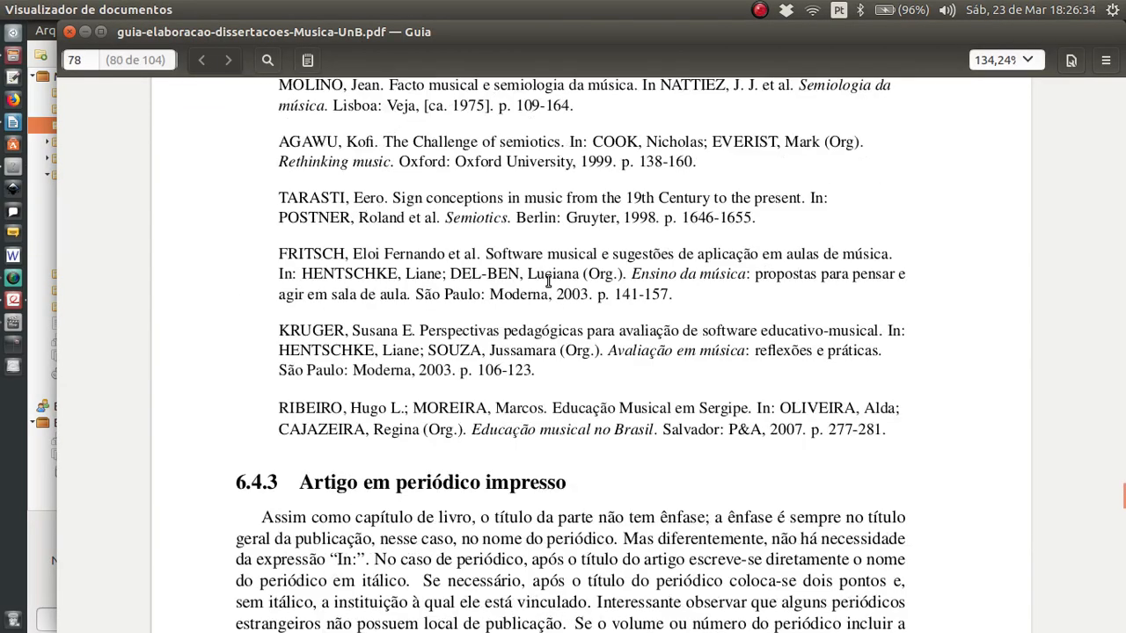
{"action": "scroll", "coordinate": [515, 264], "scroll_direction": "up", "scroll_amount": 12}
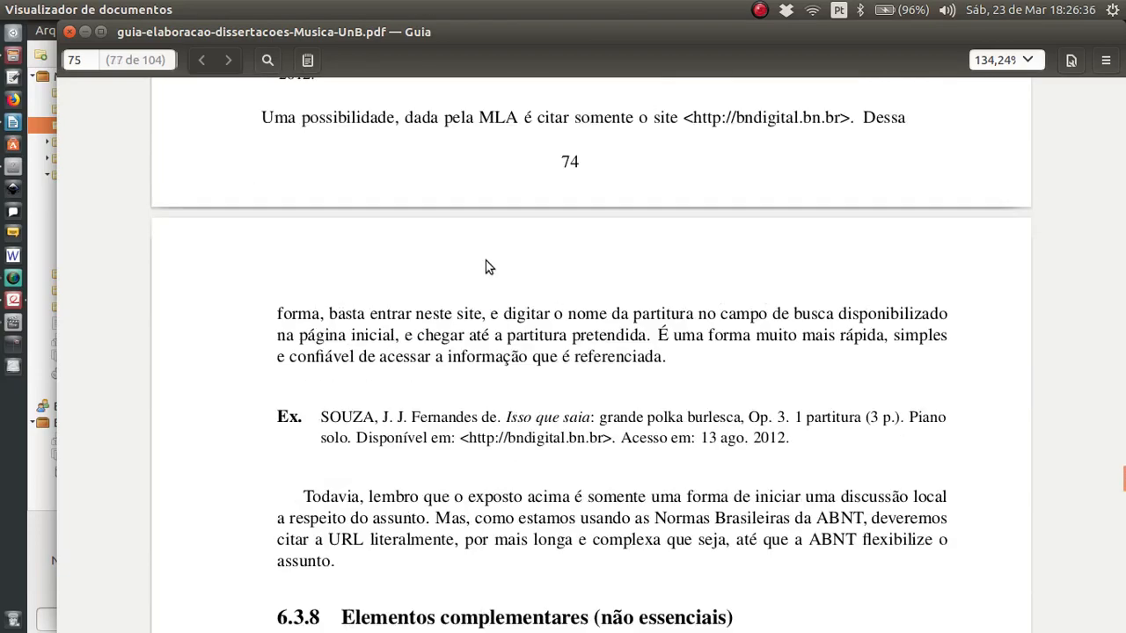
{"action": "scroll", "coordinate": [474, 339], "scroll_direction": "up", "scroll_amount": 20}
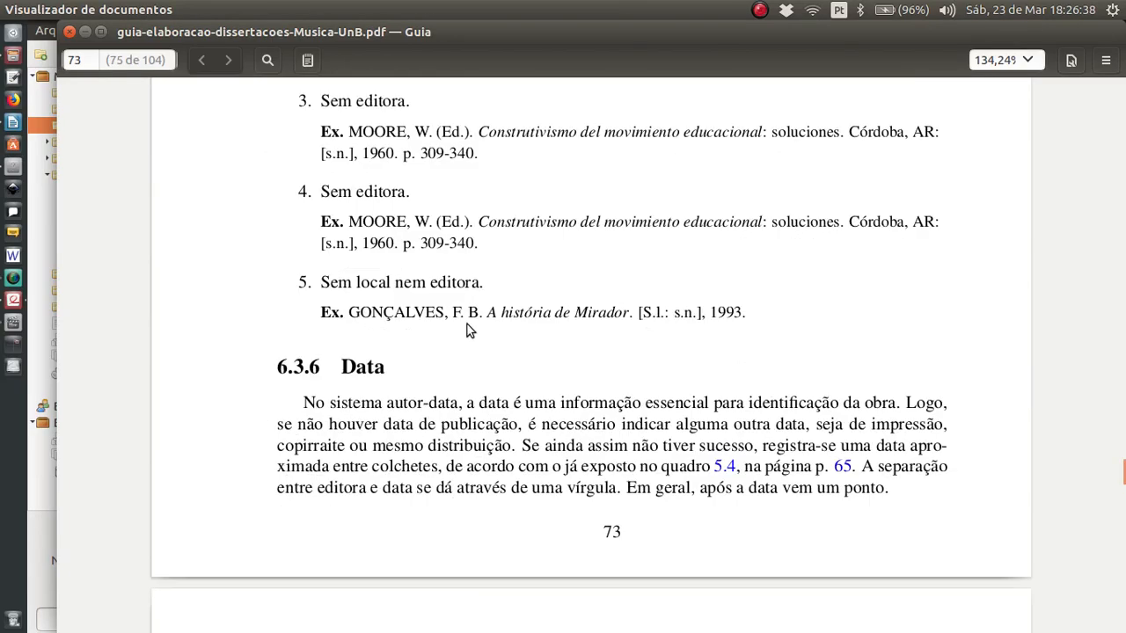
{"action": "scroll", "coordinate": [443, 303], "scroll_direction": "up", "scroll_amount": 15}
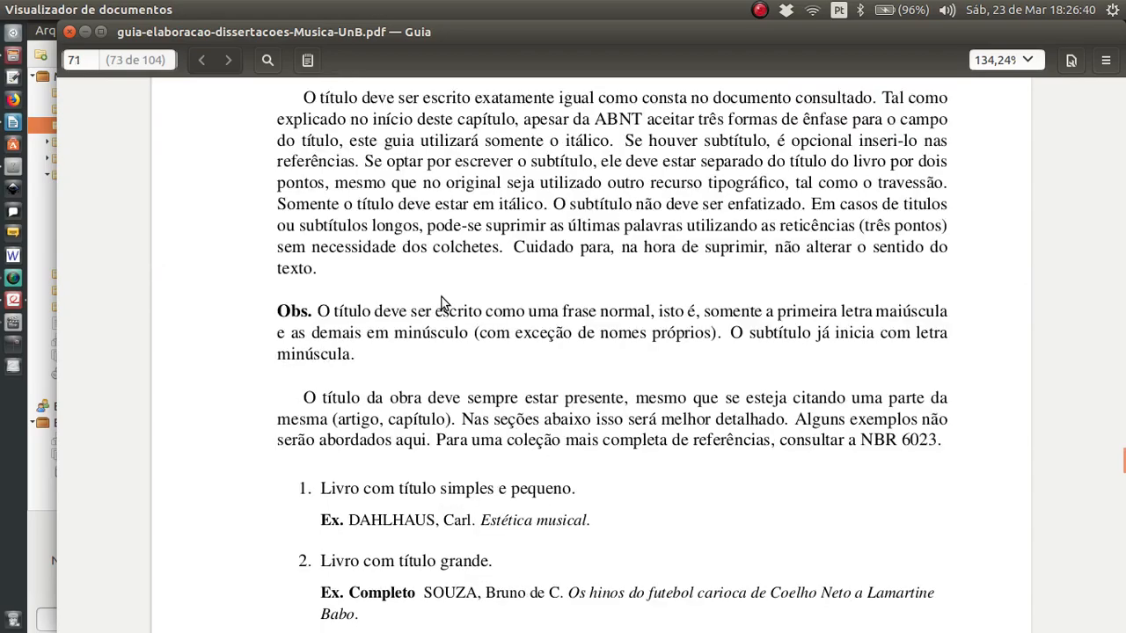
{"action": "scroll", "coordinate": [508, 281], "scroll_direction": "down", "scroll_amount": 8}
{"action": "scroll", "coordinate": [518, 276], "scroll_direction": "down", "scroll_amount": 3}
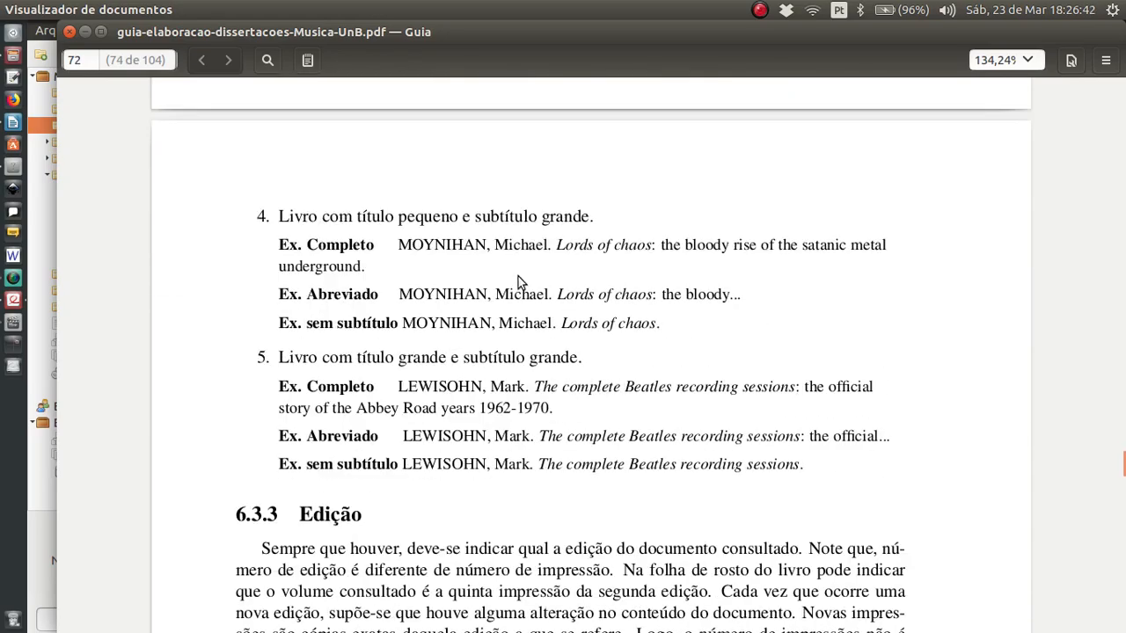
{"action": "scroll", "coordinate": [518, 276], "scroll_direction": "up", "scroll_amount": 12}
{"action": "scroll", "coordinate": [518, 278], "scroll_direction": "up", "scroll_amount": 20}
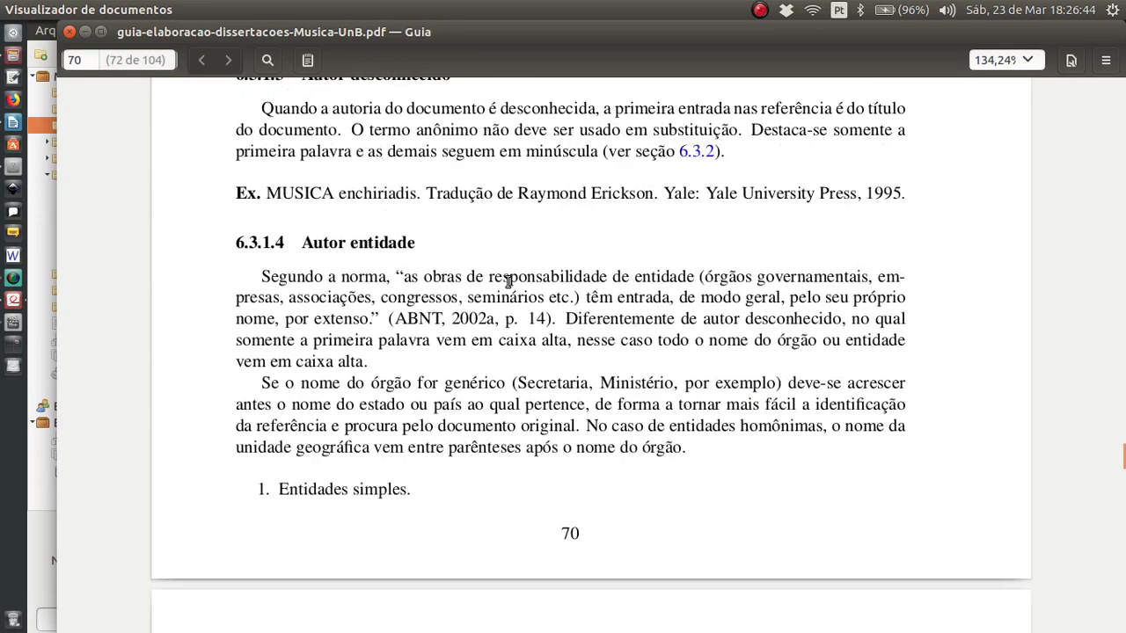
{"action": "scroll", "coordinate": [460, 376], "scroll_direction": "up", "scroll_amount": 20}
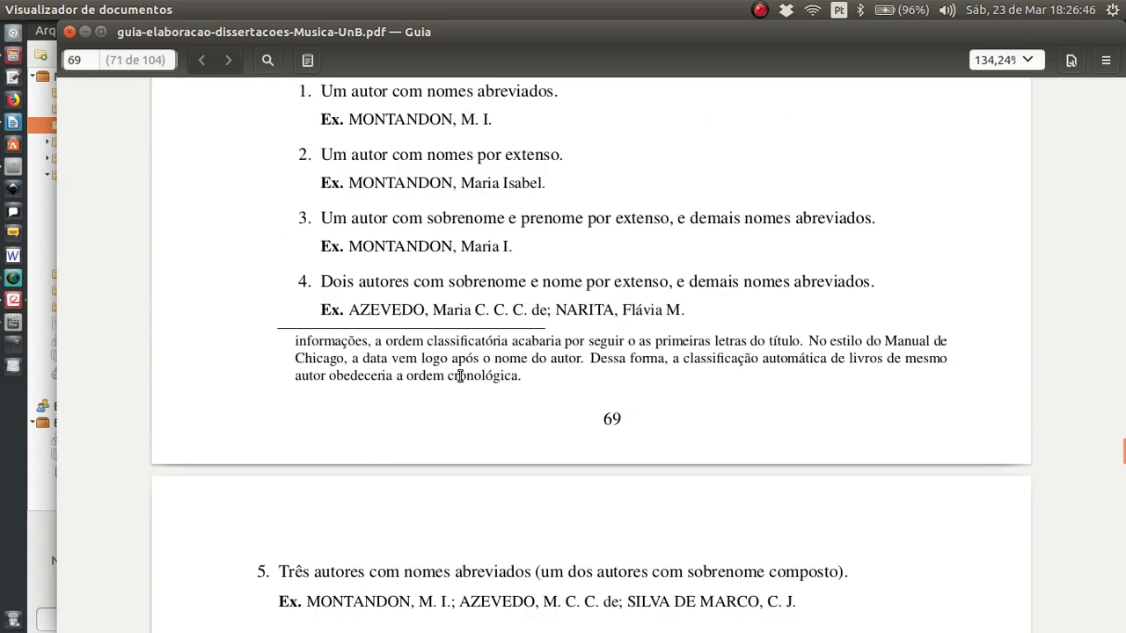
Read the authorship rules in section 6.3.1, including the examples for works with up to three authors
{"action": "scroll", "coordinate": [448, 334], "scroll_direction": "down", "scroll_amount": 5}
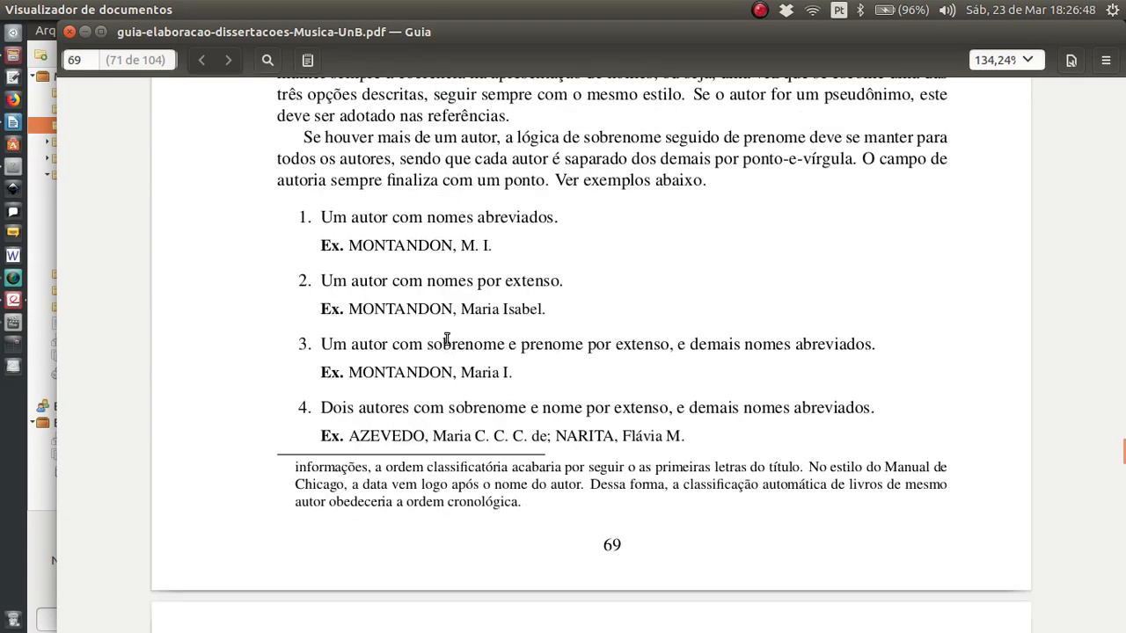
{"action": "scroll", "coordinate": [446, 339], "scroll_direction": "up", "scroll_amount": 5}
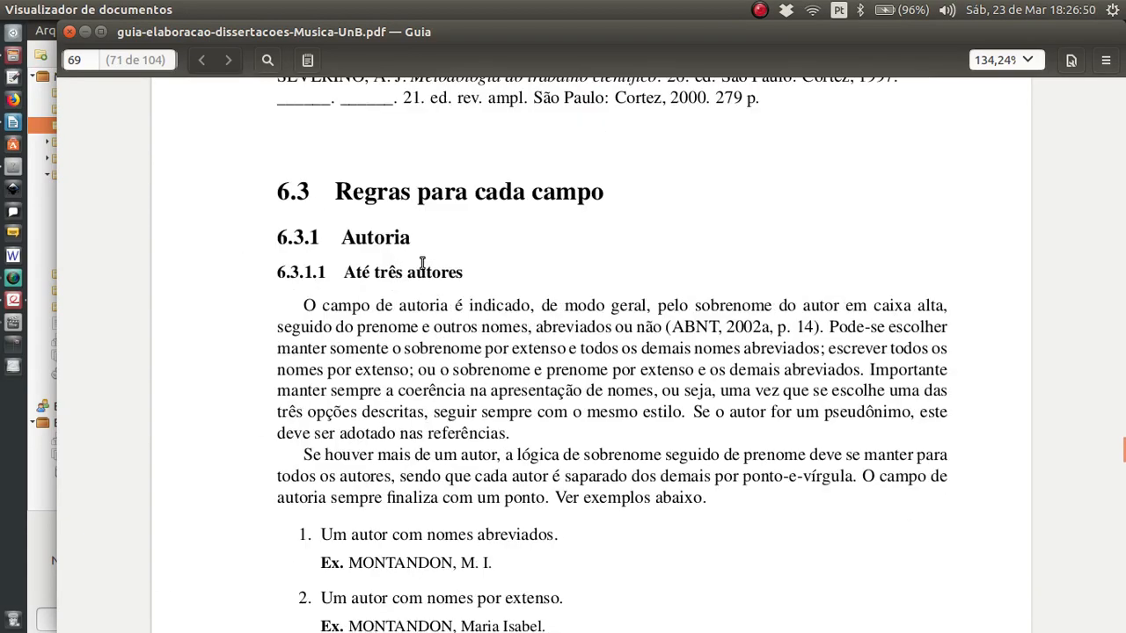
{"action": "scroll", "coordinate": [421, 292], "scroll_direction": "down", "scroll_amount": 5}
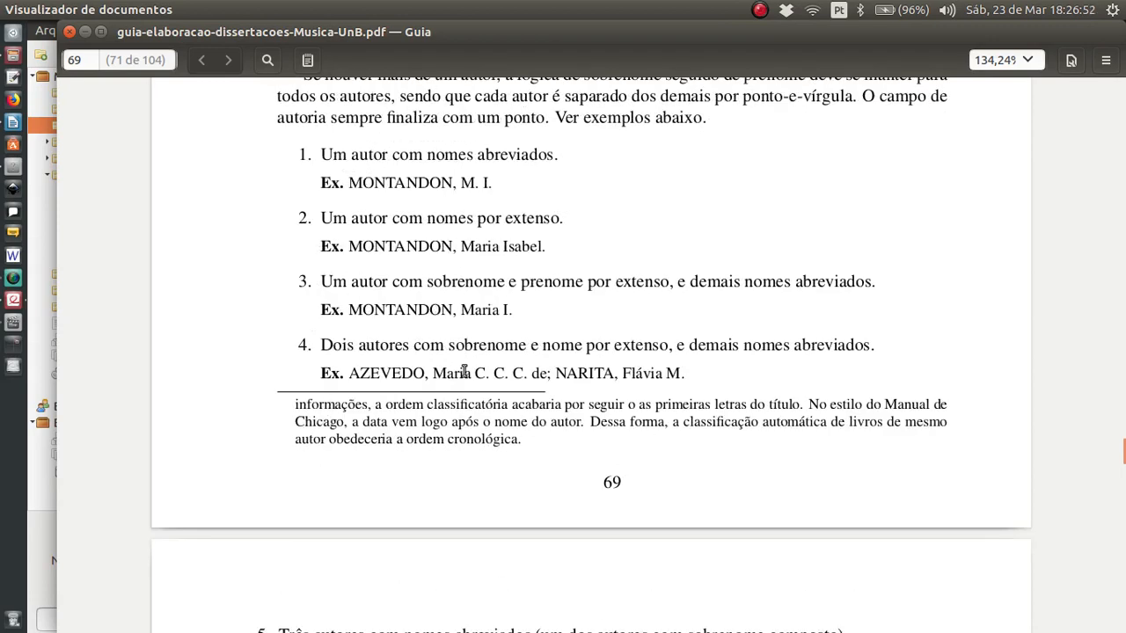
{"action": "scroll", "coordinate": [490, 369], "scroll_direction": "down", "scroll_amount": 5}
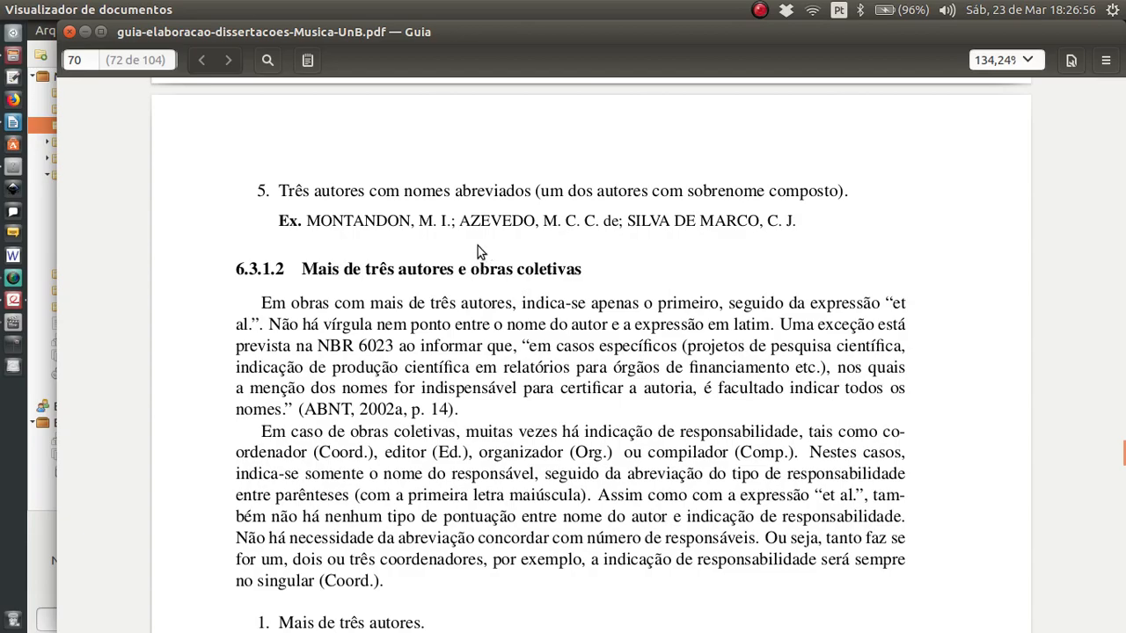
Review the guide's rules from the title section 6.3.2 through the reference examples section 6.4, and return to Zotero
{"action": "scroll", "coordinate": [466, 294], "scroll_direction": "down", "scroll_amount": 10}
{"action": "scroll", "coordinate": [466, 317], "scroll_direction": "down", "scroll_amount": 15}
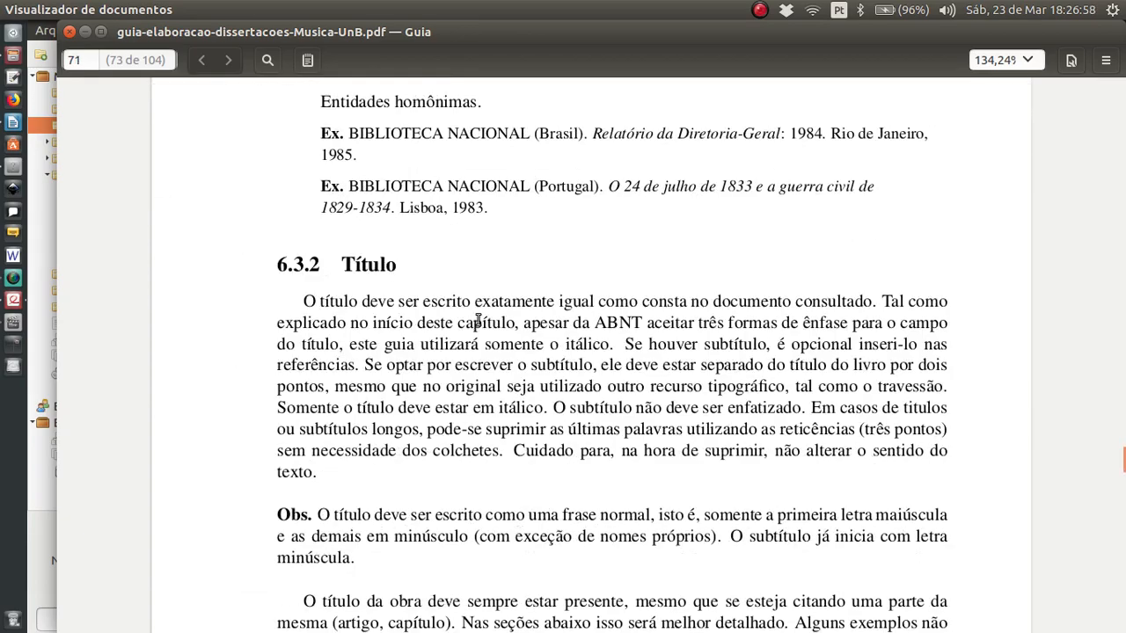
{"action": "scroll", "coordinate": [450, 348], "scroll_direction": "down", "scroll_amount": 10}
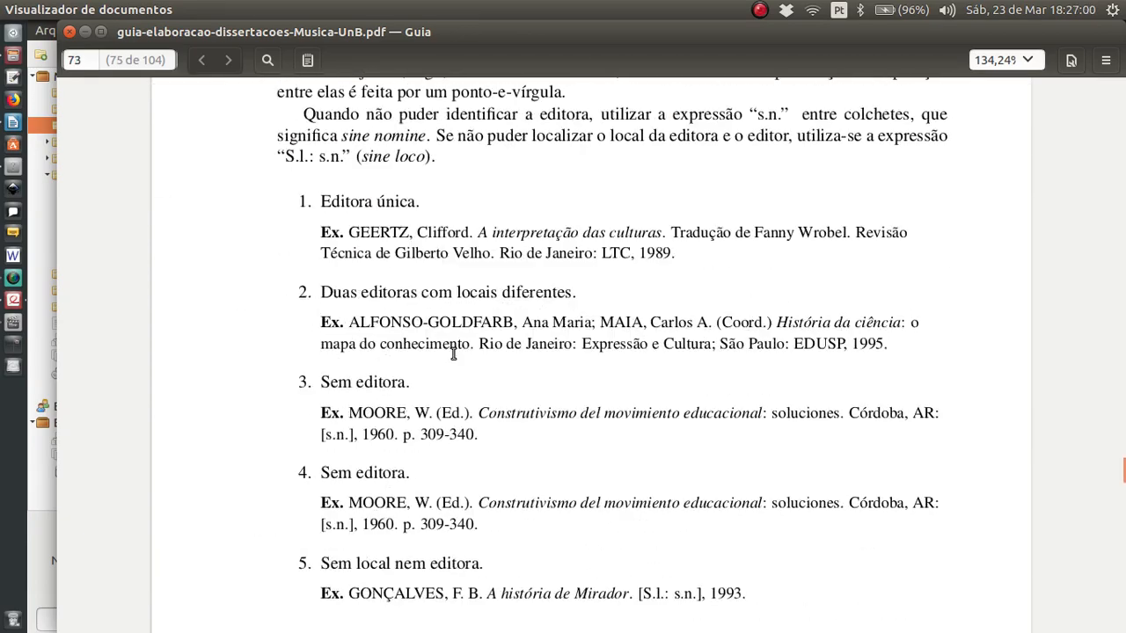
{"action": "scroll", "coordinate": [457, 347], "scroll_direction": "down", "scroll_amount": 20}
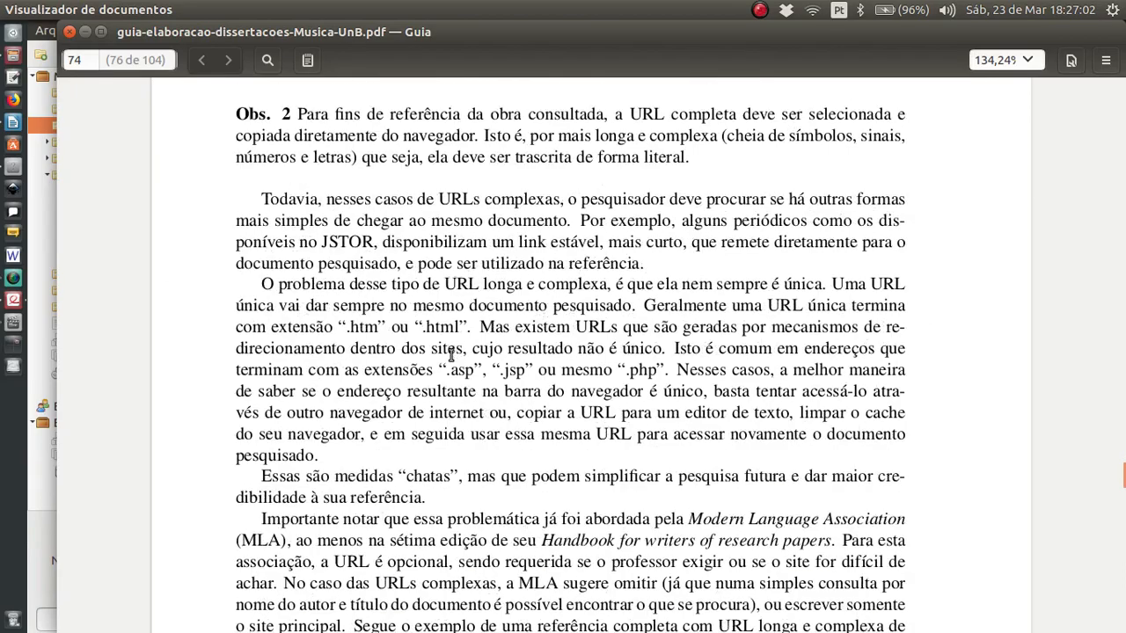
{"action": "scroll", "coordinate": [453, 352], "scroll_direction": "down", "scroll_amount": 20}
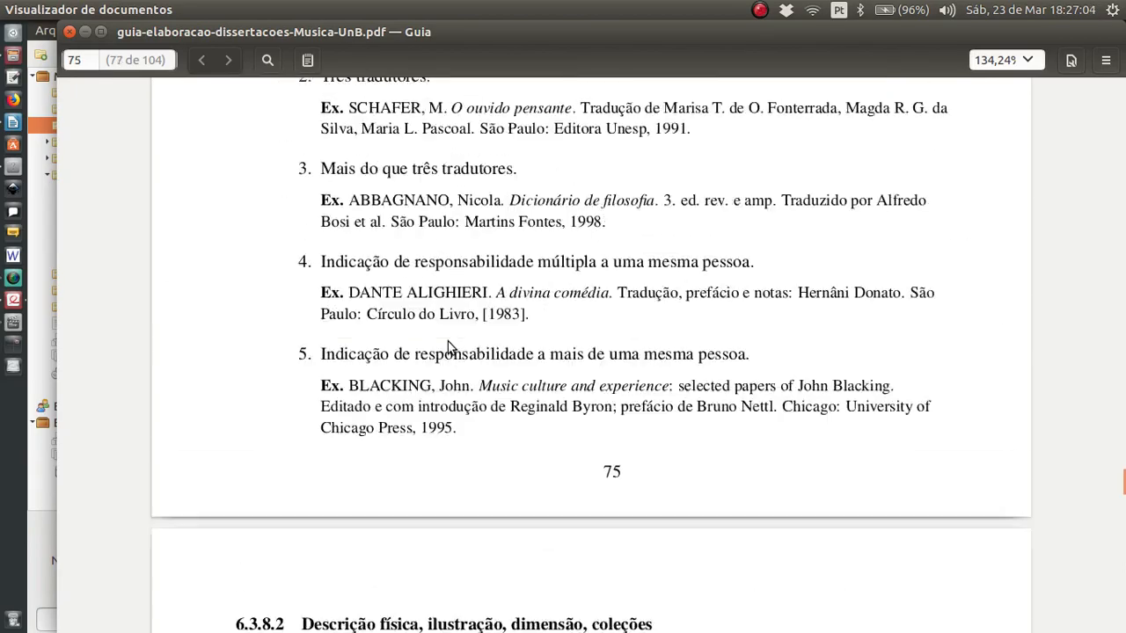
{"action": "scroll", "coordinate": [392, 373], "scroll_direction": "down", "scroll_amount": 20}
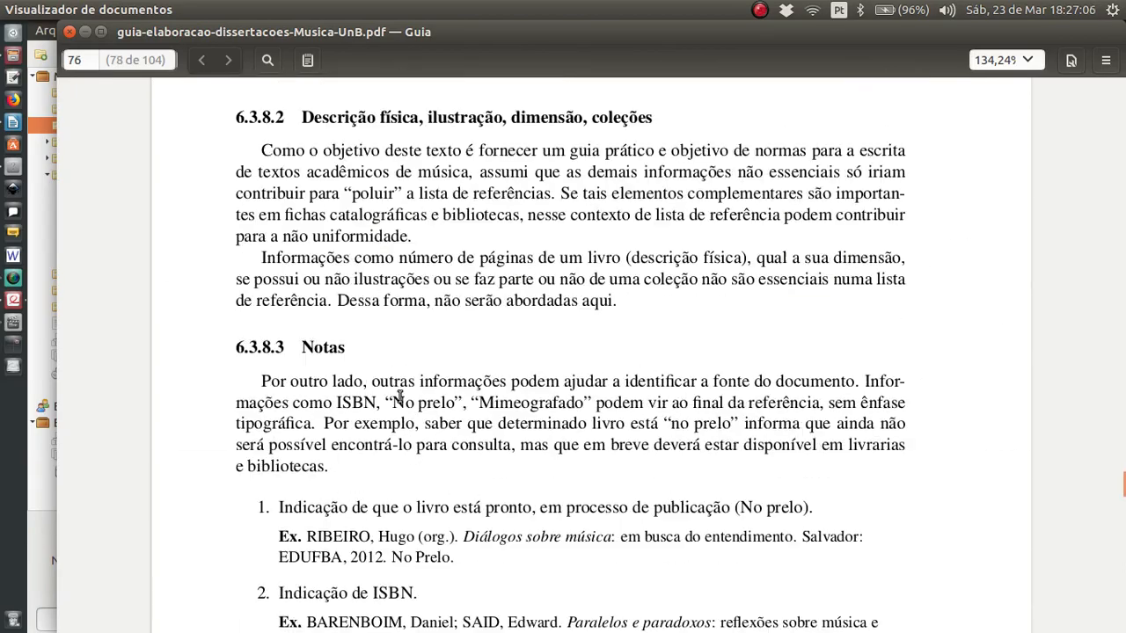
{"action": "scroll", "coordinate": [415, 275], "scroll_direction": "up", "scroll_amount": 2}
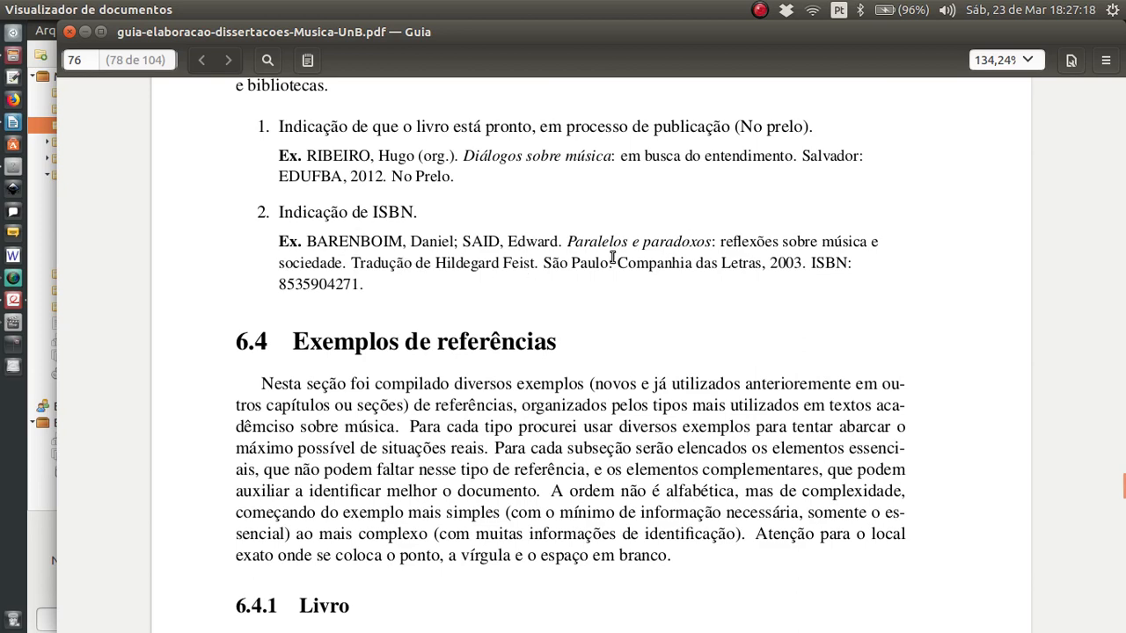
{"action": "key", "text": "alt+Tab"}
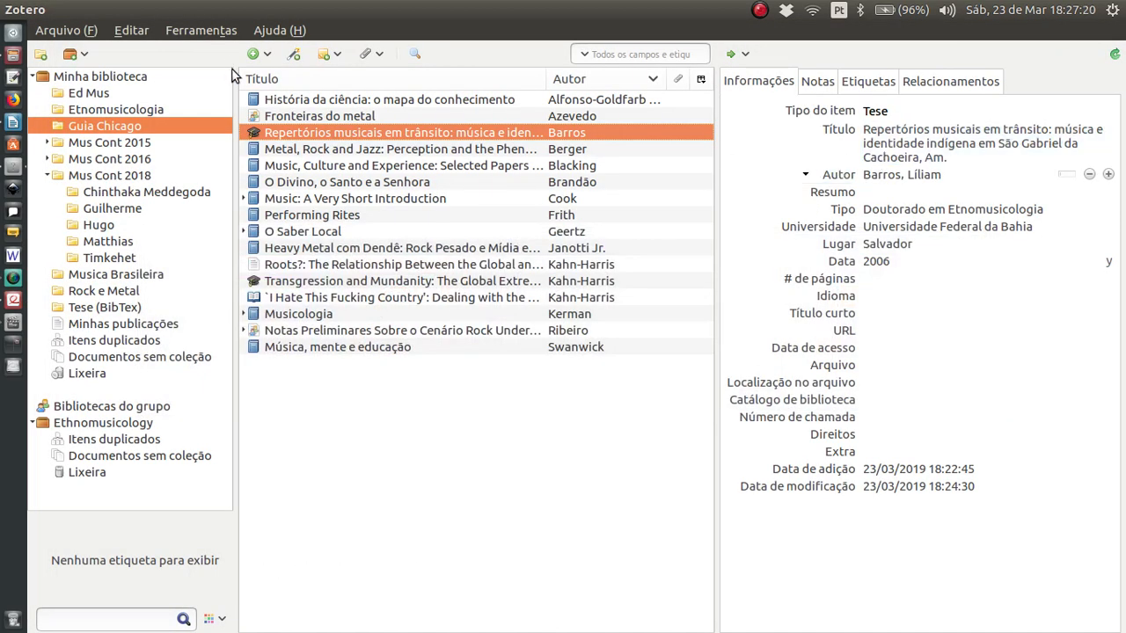
Create a new book (Livro) item in the Guia Chicago collection
{"action": "left_click", "coordinate": [256, 53]}
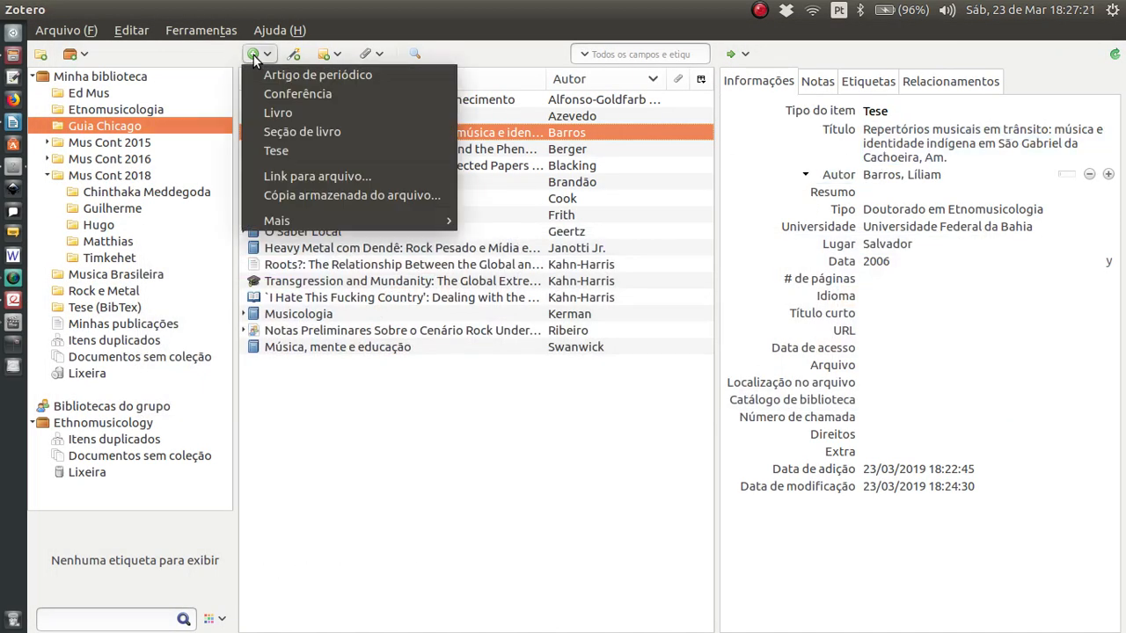
{"action": "left_click", "coordinate": [291, 112]}
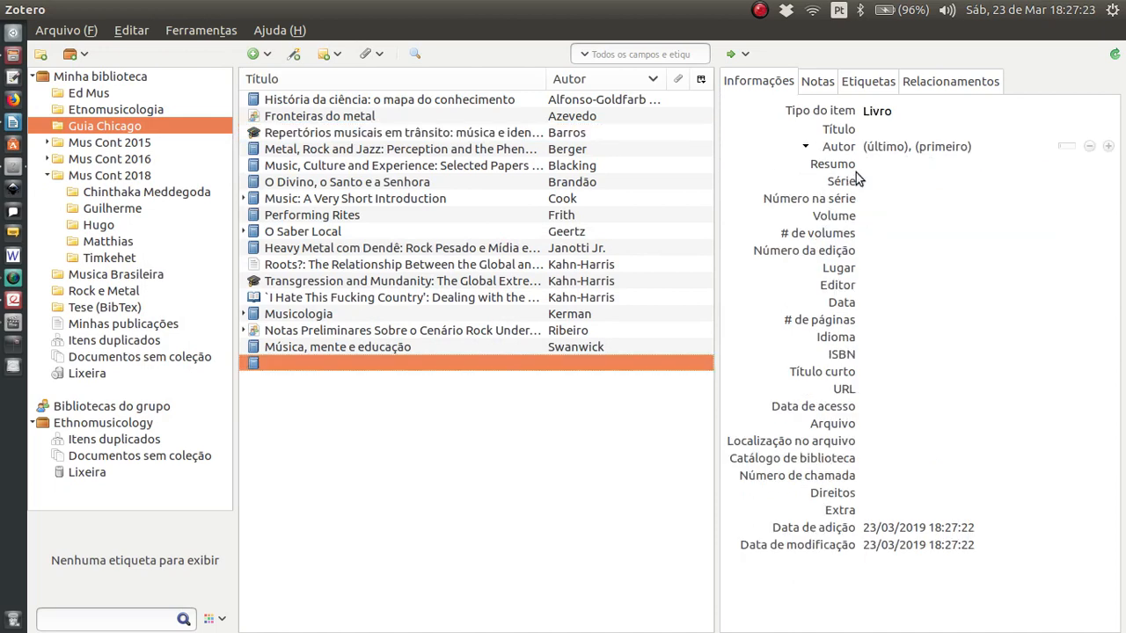
Switch the new item's type to Artigo de periódico to show its fields, and return it to Livro
{"action": "left_click", "coordinate": [897, 109]}
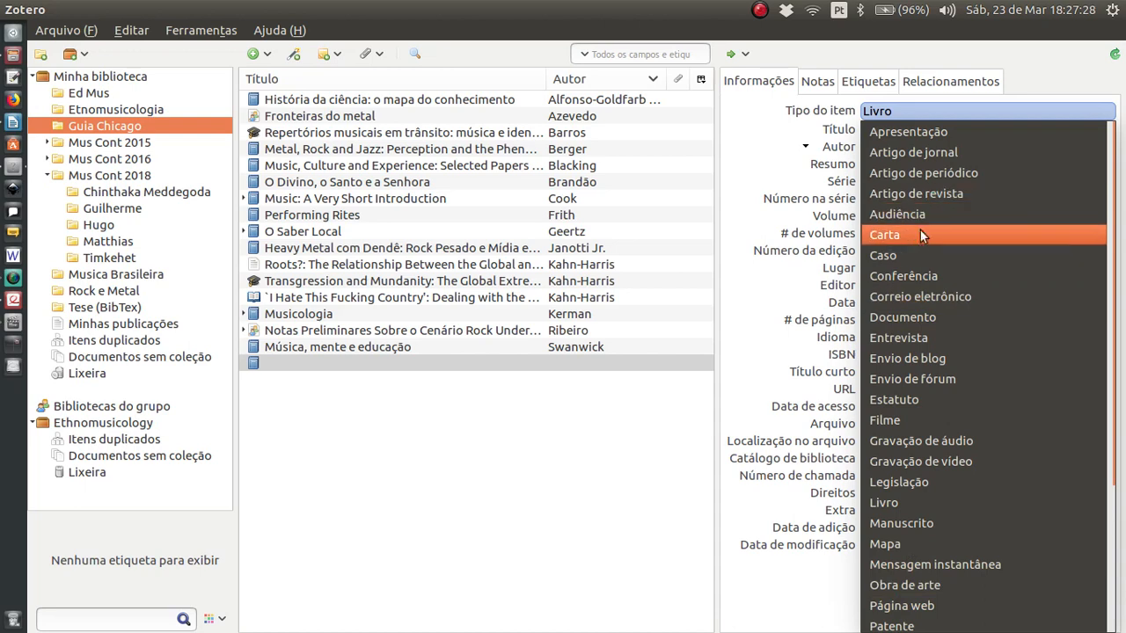
{"action": "left_click", "coordinate": [945, 175]}
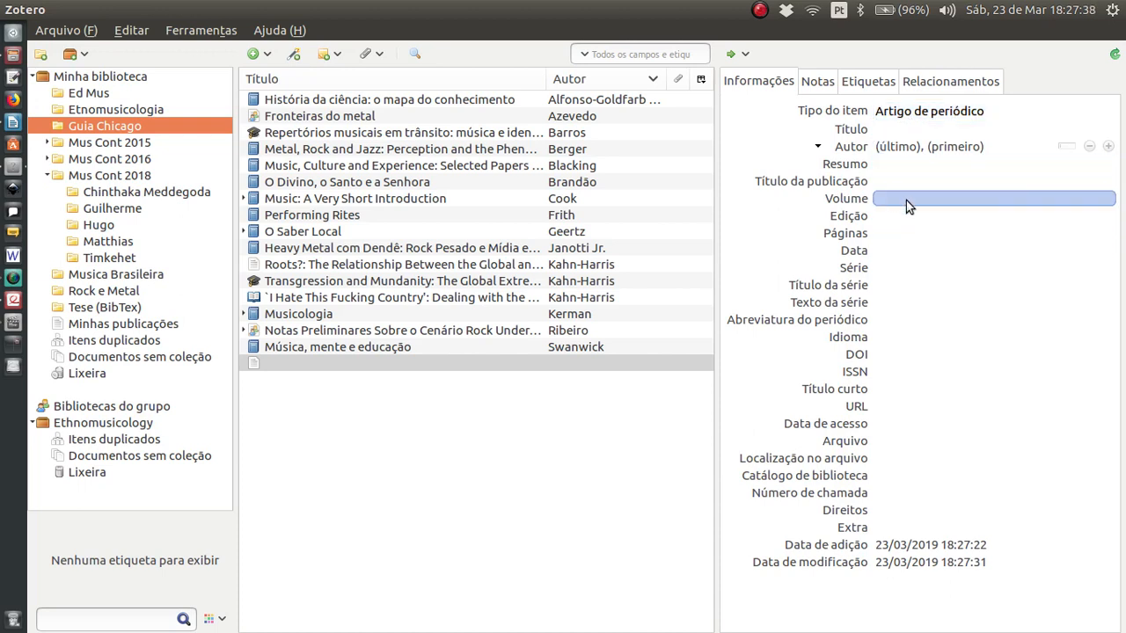
{"action": "left_click", "coordinate": [904, 109]}
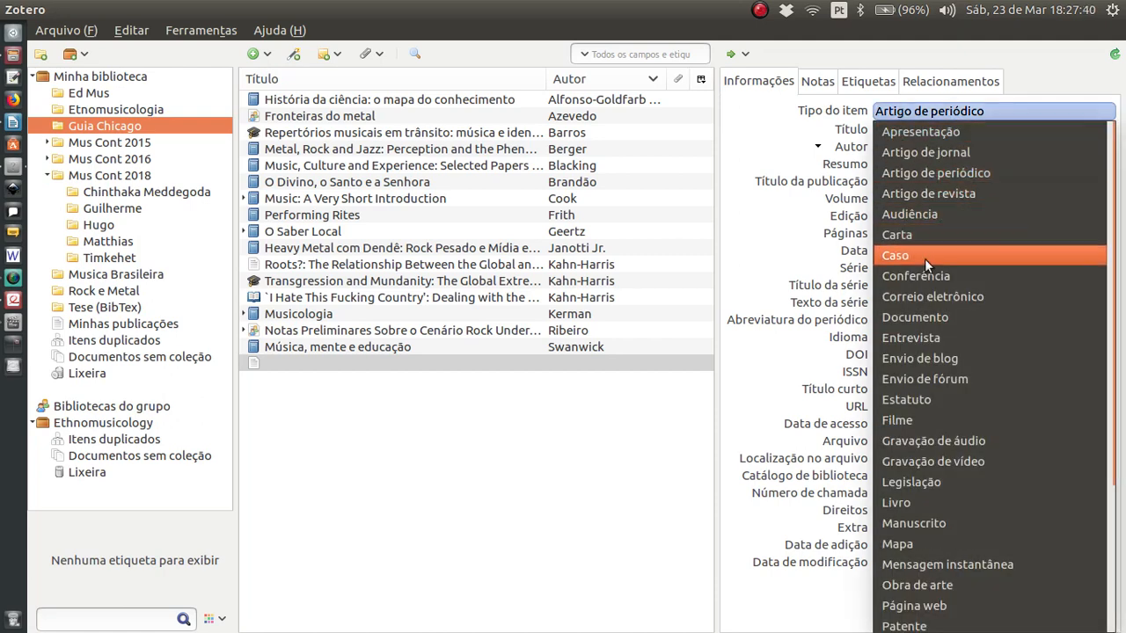
{"action": "left_click", "coordinate": [916, 505]}
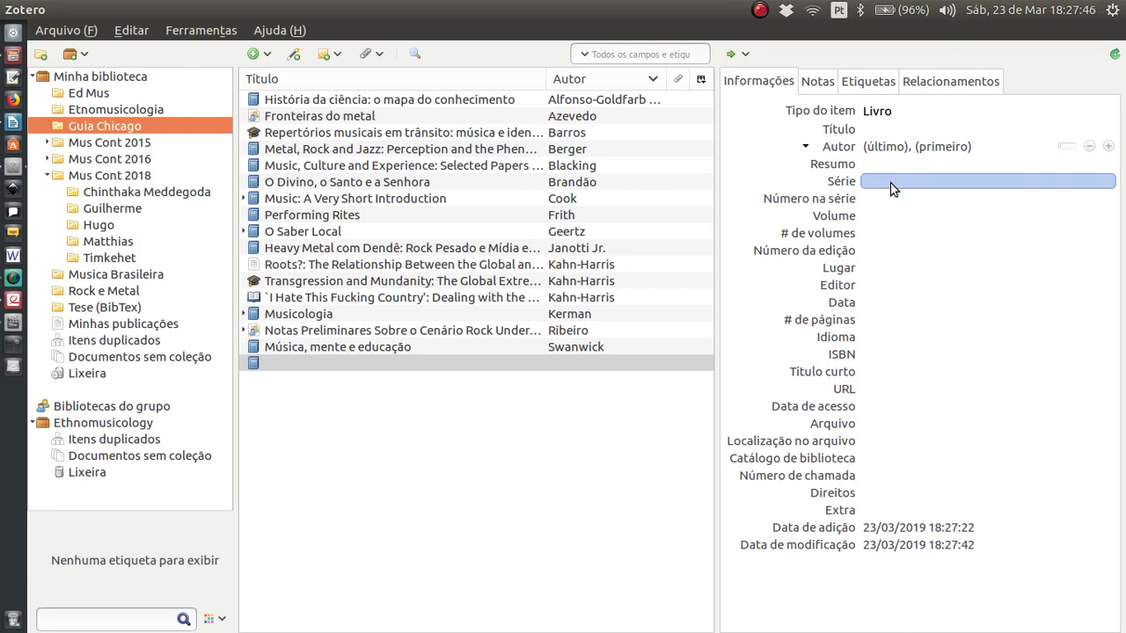
Copy the title "Paralelos e paradoxos: reflexões sobre música e sociedade" from the guide's ISBN example into the book's title, removing the line break
{"action": "left_click", "coordinate": [890, 132]}
{"action": "key", "text": "alt+Tab"}
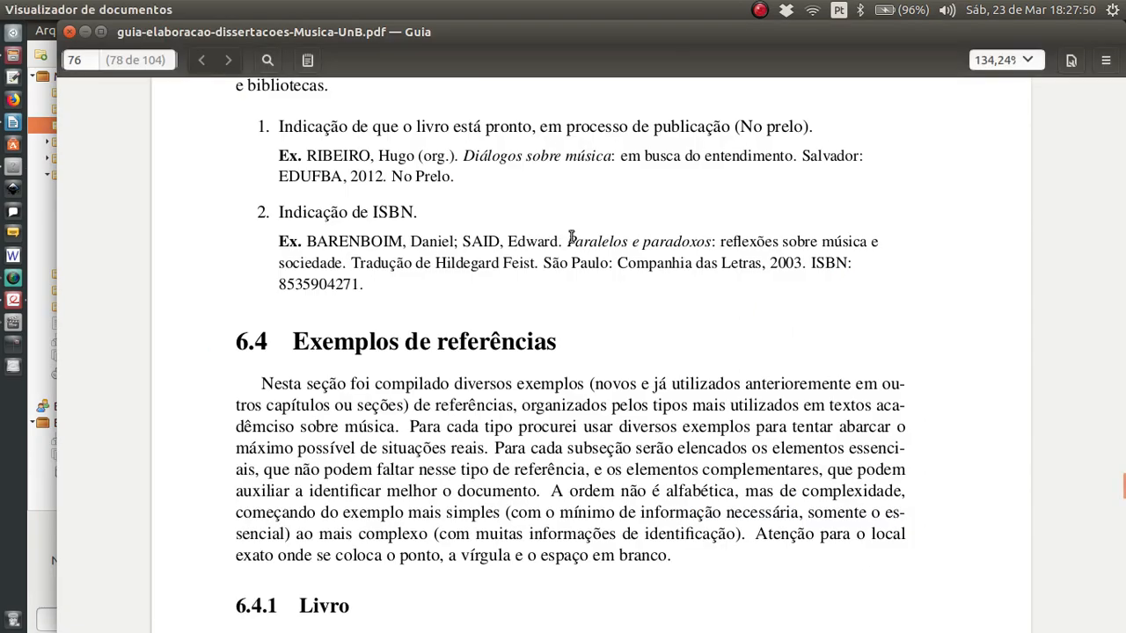
{"action": "left_click_drag", "start_coordinate": [570, 245], "coordinate": [343, 263]}
{"action": "key", "text": "ctrl+c"}
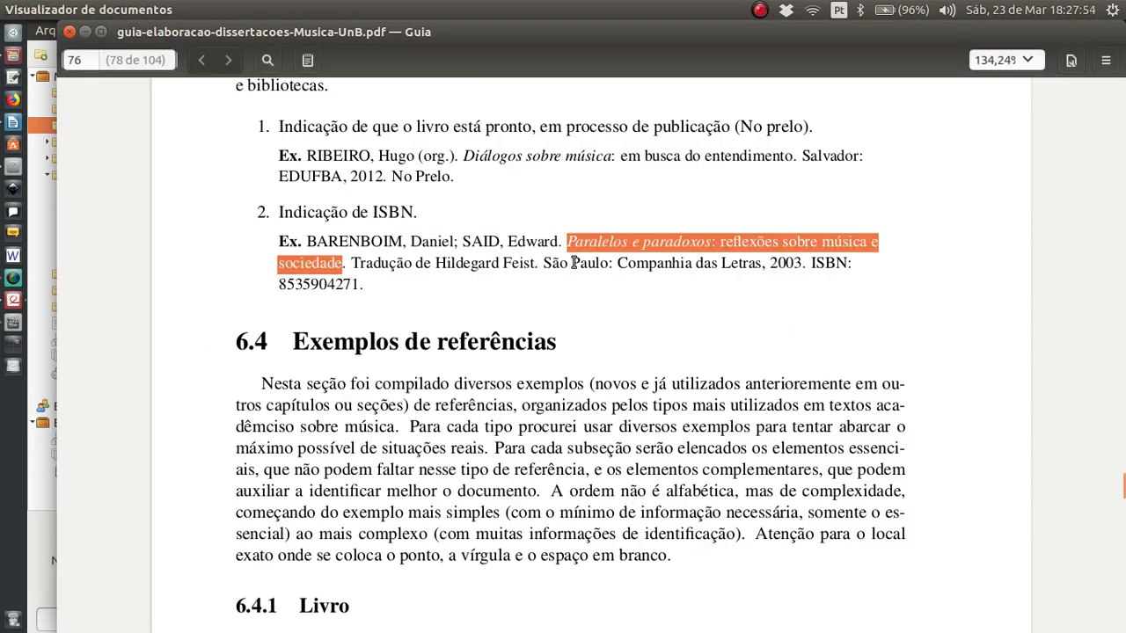
{"action": "key", "text": "alt+Tab"}
{"action": "key", "text": "ctrl+v"}
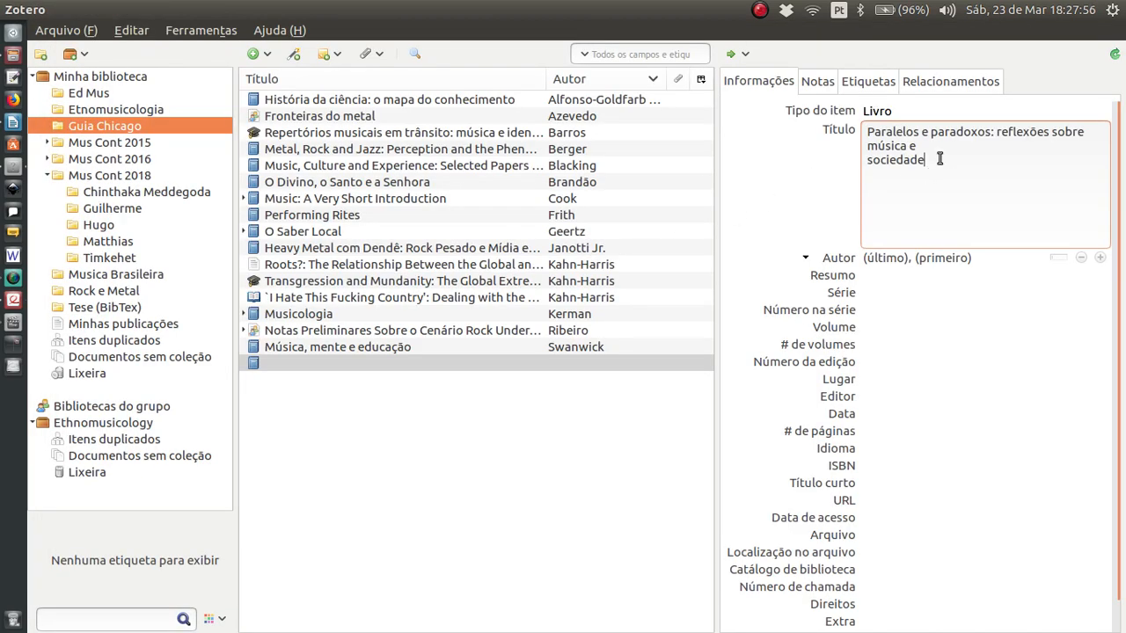
{"action": "left_click", "coordinate": [939, 151]}
{"action": "key", "text": "Delete"}
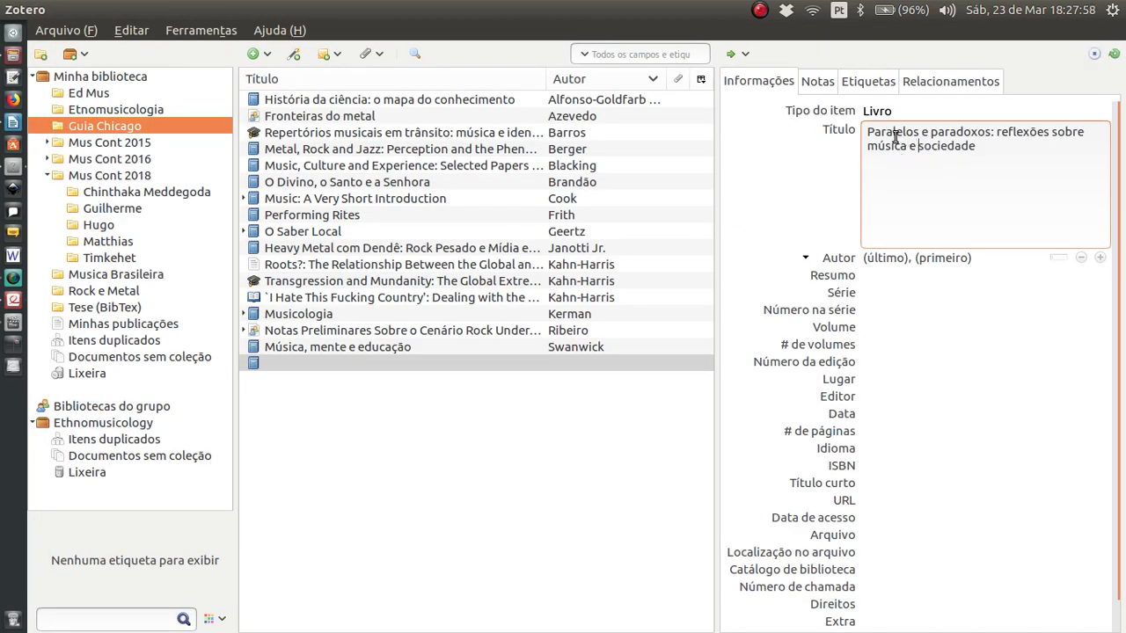
Enter the book's first author as Baremboin, Daniel, consulting the guide's ISBN example
{"action": "left_click", "coordinate": [900, 257]}
{"action": "key", "text": "alt+Tab"}
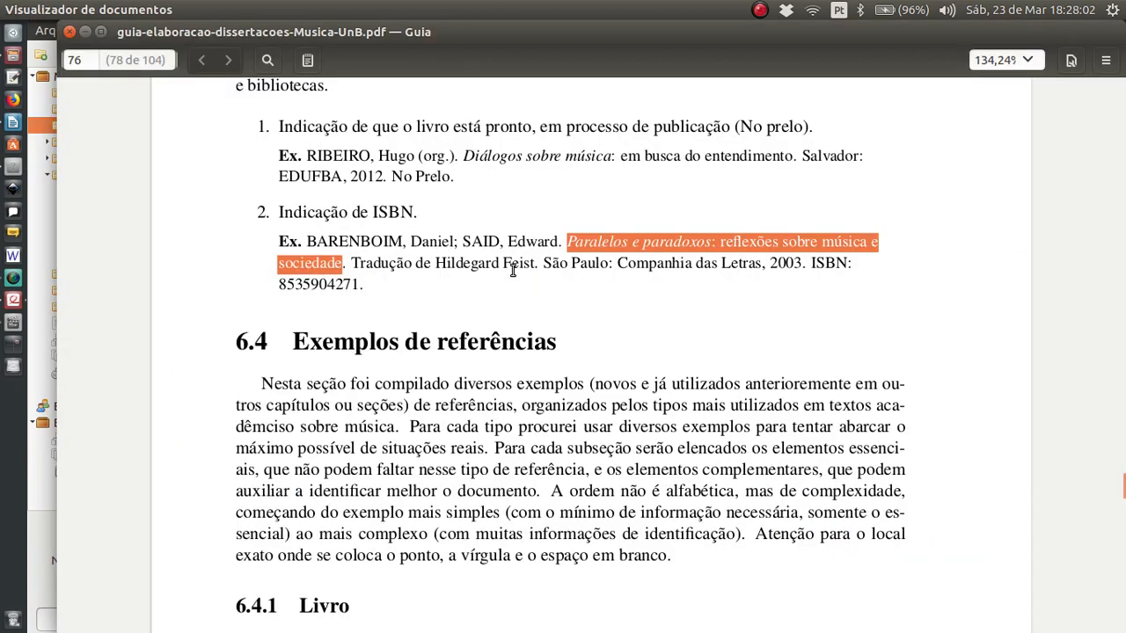
{"action": "key", "text": "alt+Tab"}
{"action": "type", "text": "Barem"}
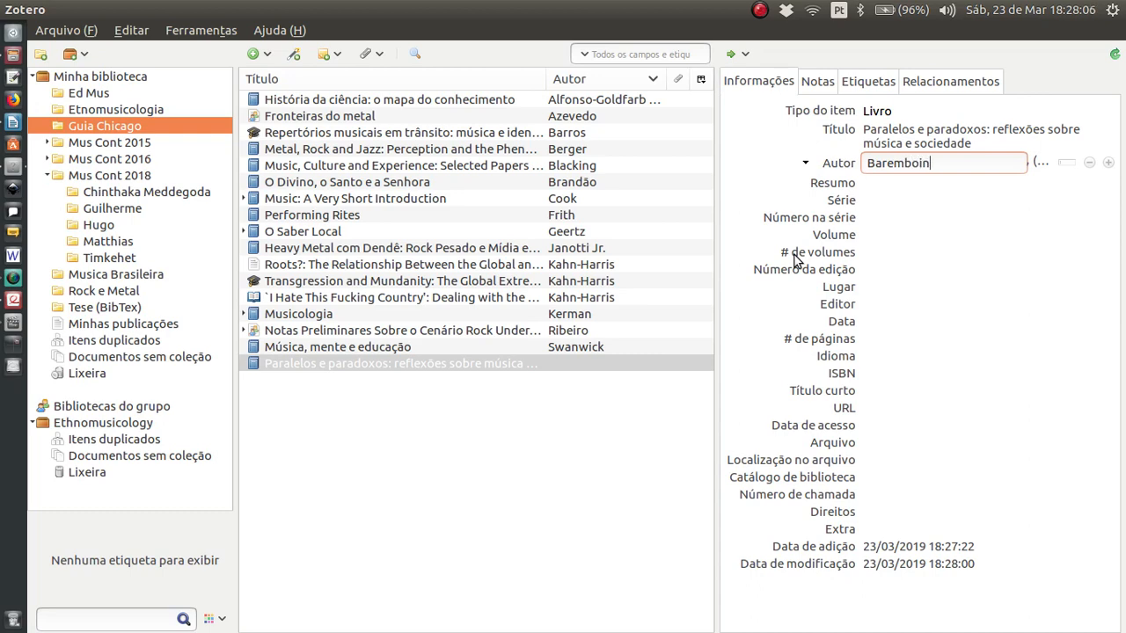
{"action": "key", "text": "Tab"}
{"action": "key", "text": "alt+Tab"}
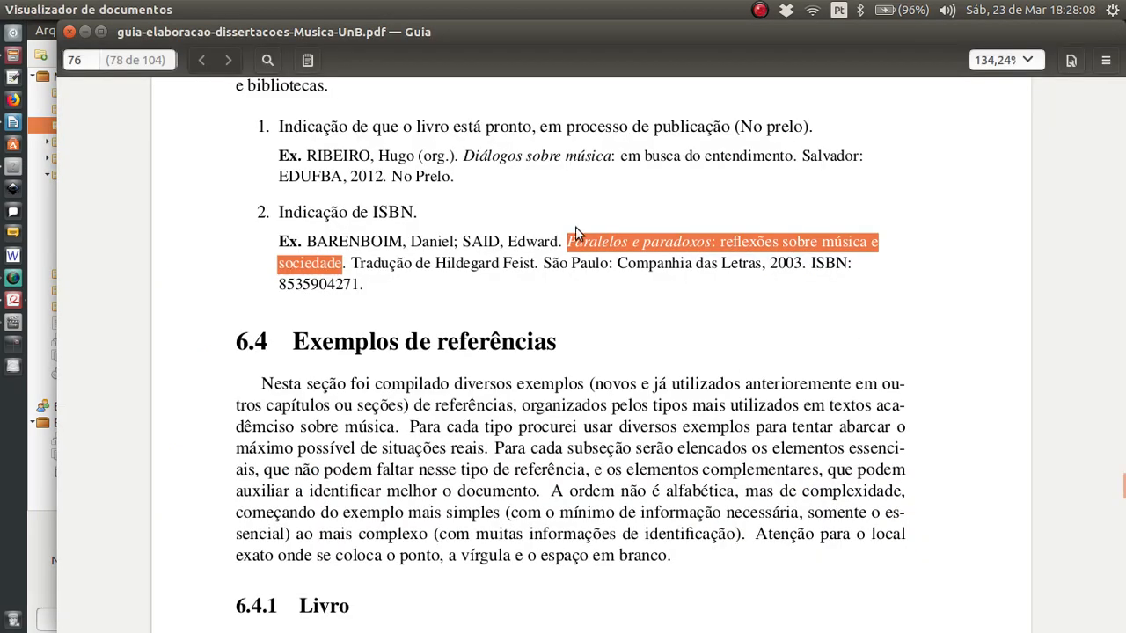
{"action": "key", "text": "alt+Tab"}
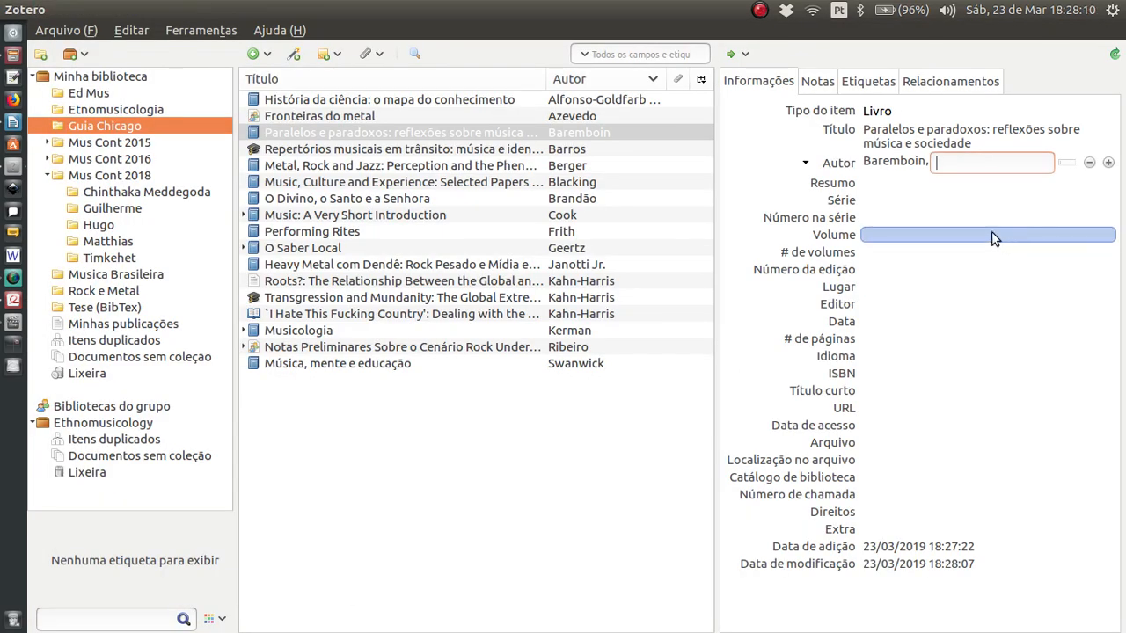
{"action": "type", "text": "Daniel"}
{"action": "key", "text": "Return"}
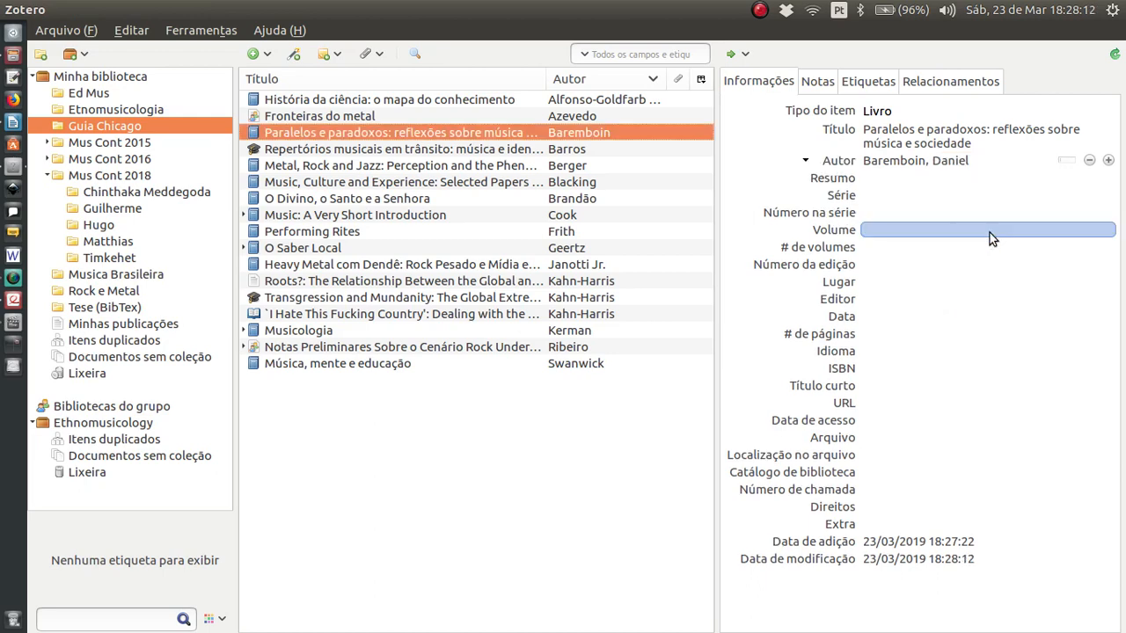
Add a second author to the book, Said, Edward, following the guide's example
{"action": "left_click", "coordinate": [1108, 160]}
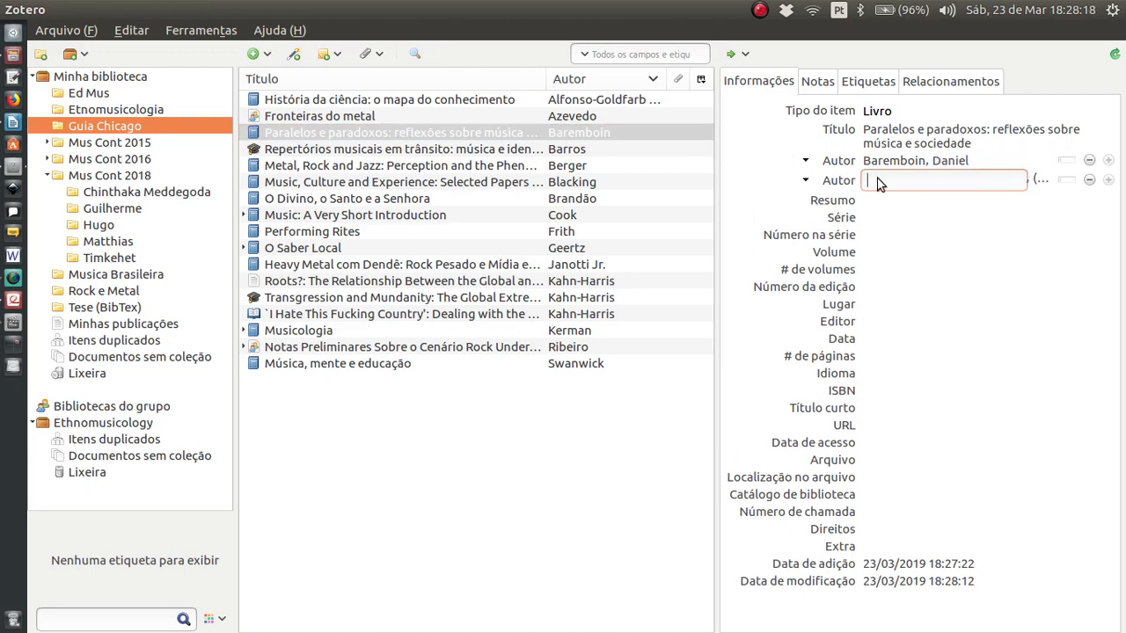
{"action": "key", "text": "alt+Tab"}
{"action": "left_click", "coordinate": [587, 253]}
{"action": "key", "text": "alt+Tab"}
{"action": "type", "text": "Said"}
{"action": "key", "text": "Return"}
{"action": "left_click", "coordinate": [866, 183]}
{"action": "left_click", "coordinate": [925, 178]}
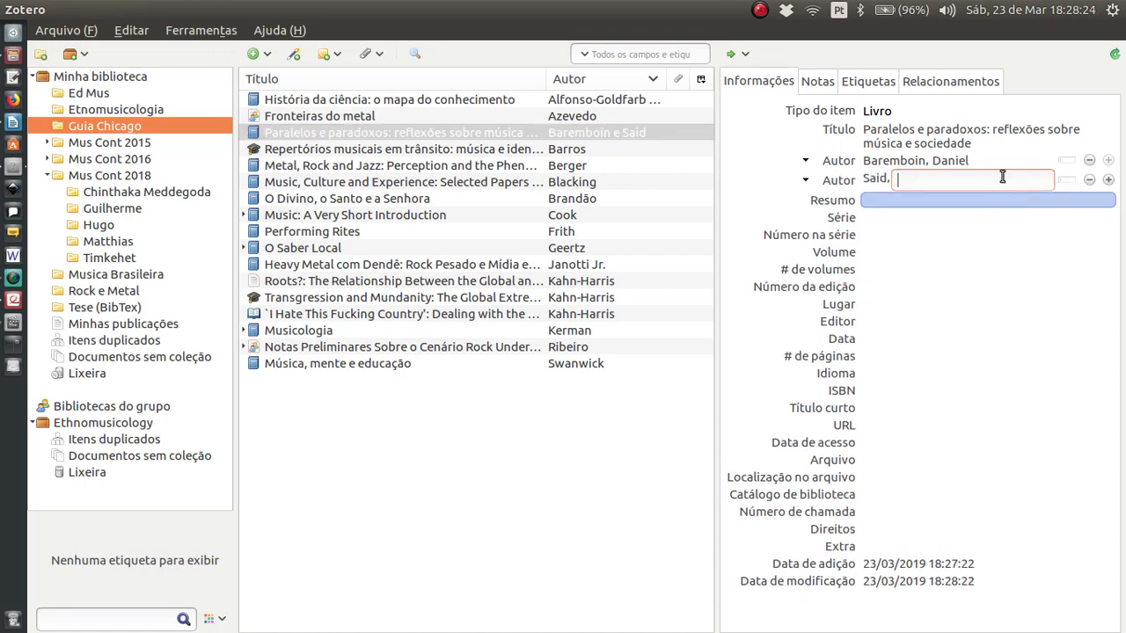
{"action": "type", "text": "Edward"}
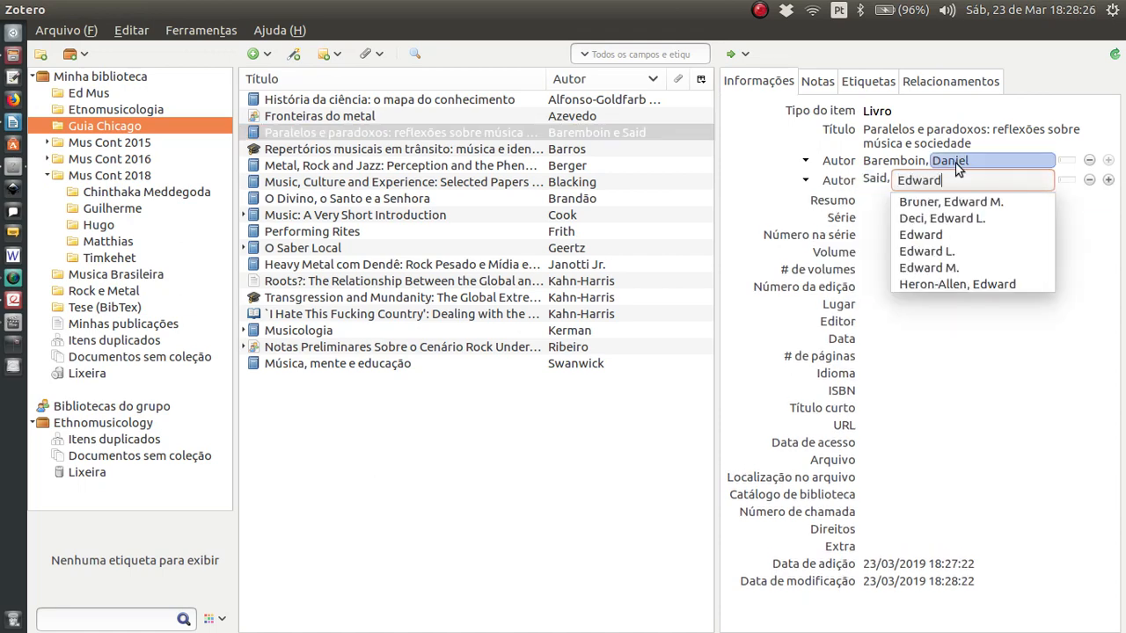
{"action": "key", "text": "Return"}
Check the publication details in the guide's example and set the book's place to São Paulo
{"action": "key", "text": "alt+Tab"}
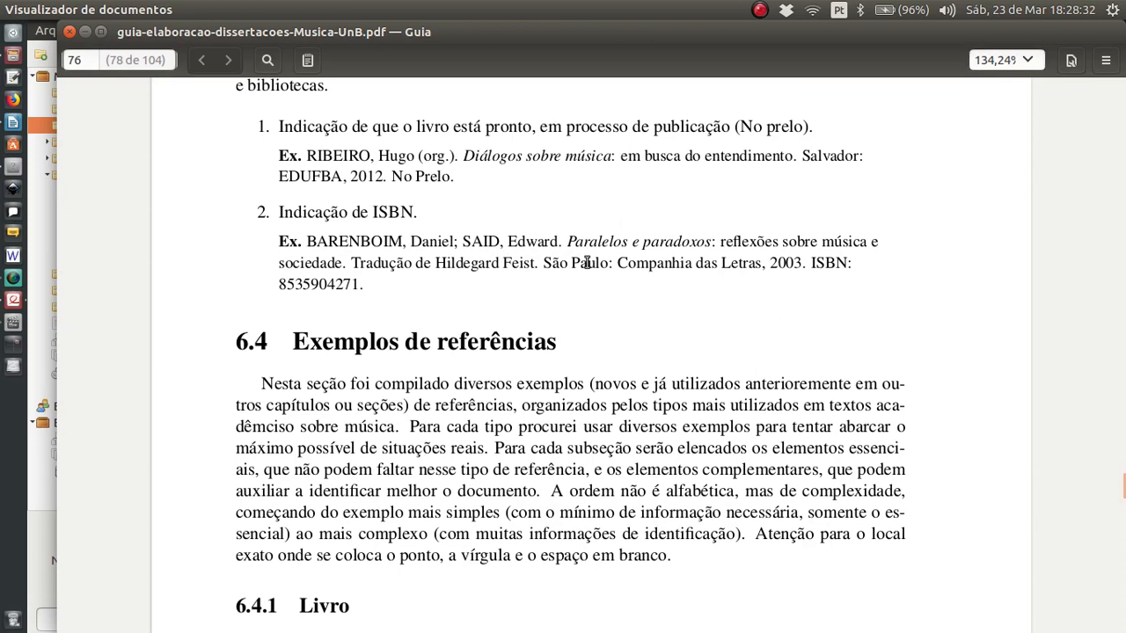
{"action": "left_click_drag", "start_coordinate": [616, 263], "coordinate": [739, 262]}
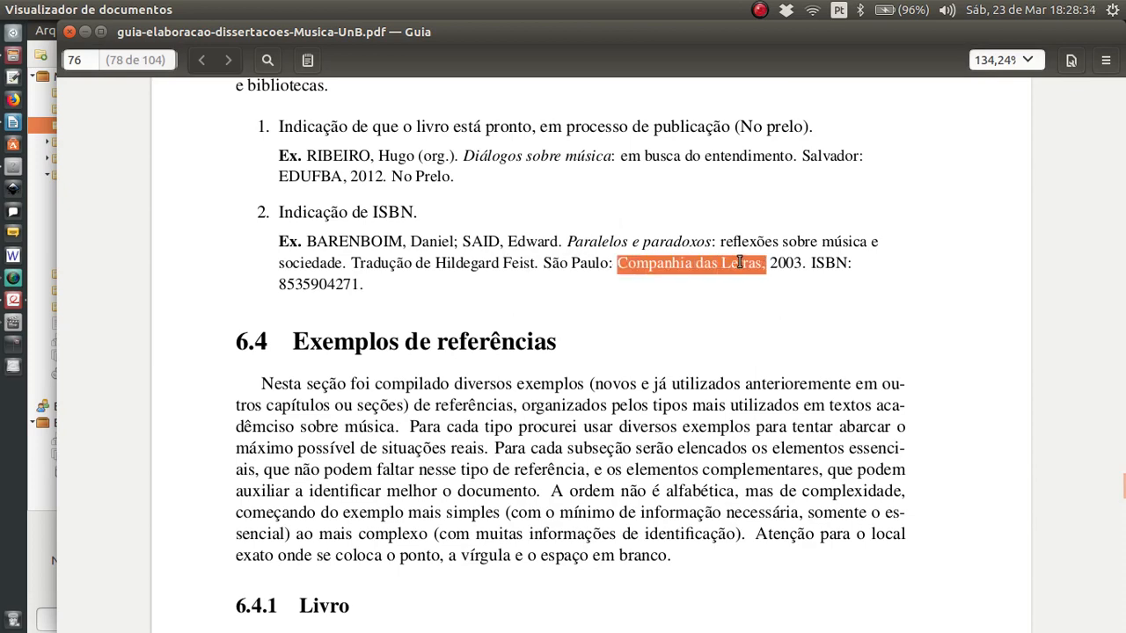
{"action": "key", "text": "alt+Tab"}
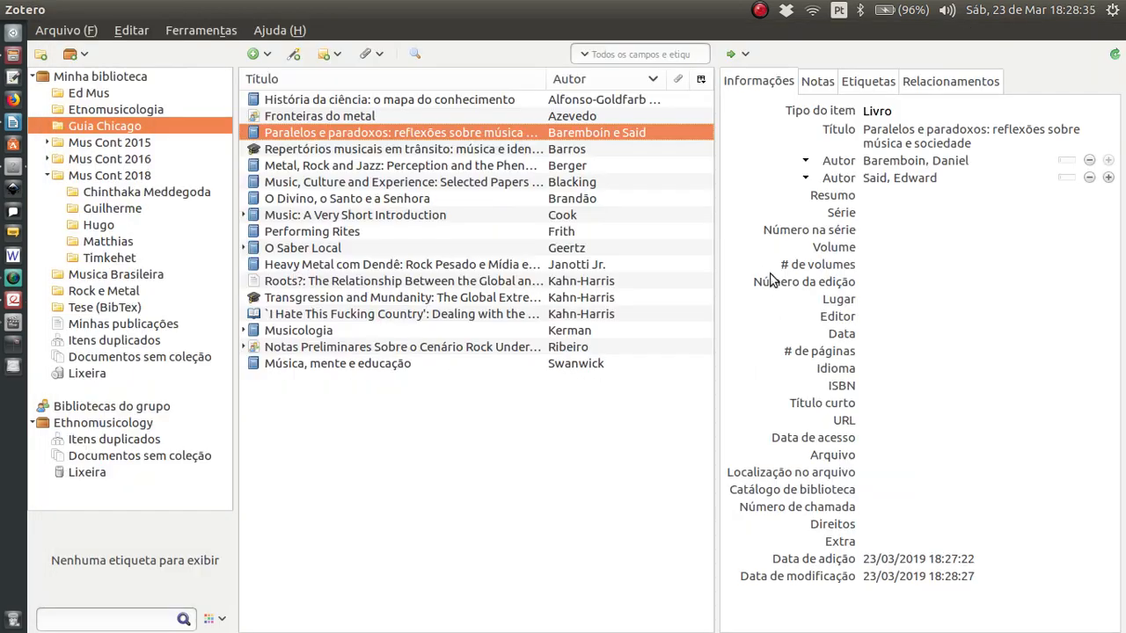
{"action": "left_click", "coordinate": [876, 301]}
{"action": "type", "text": "Sa"}
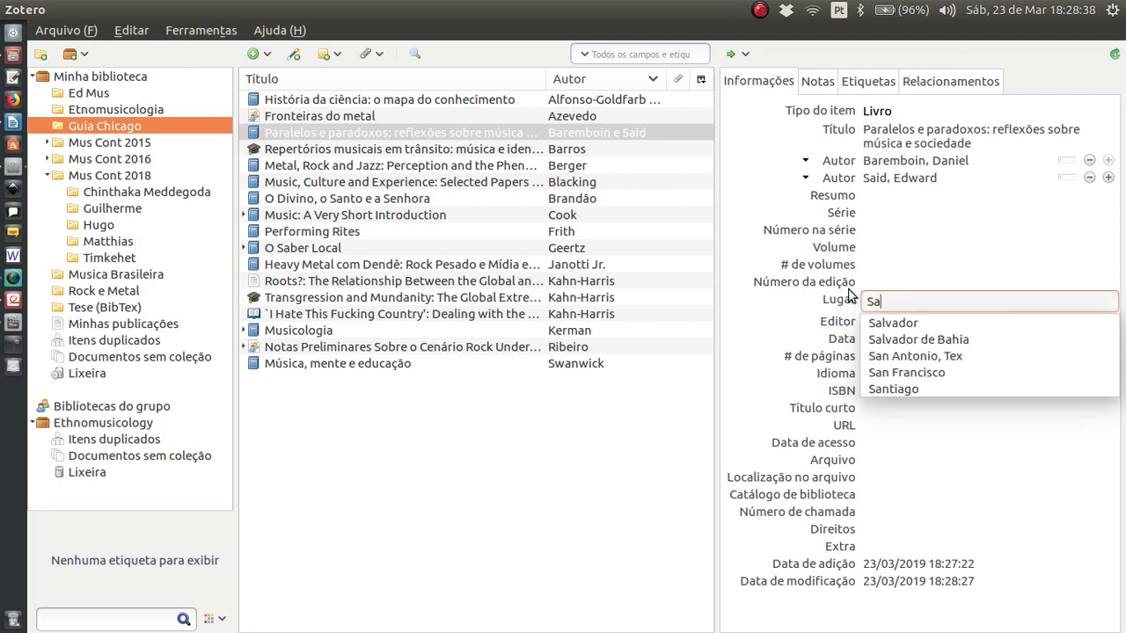
{"action": "key", "text": "BackSpace"}
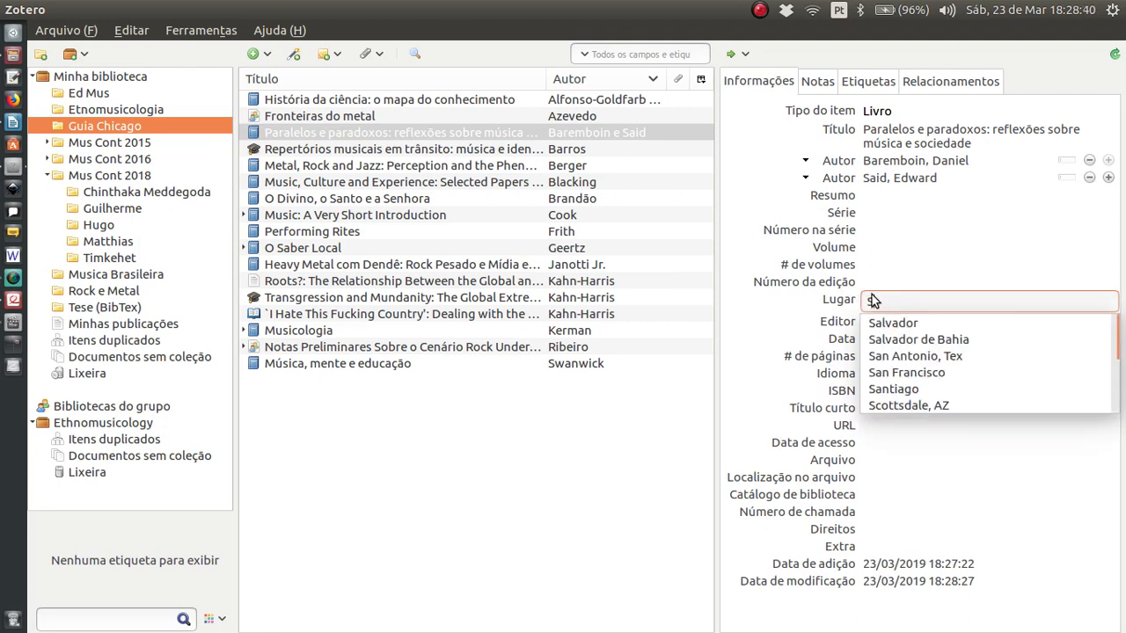
{"action": "type", "text": "ã"}
{"action": "key", "text": "Down"}
{"action": "key", "text": "Down"}
{"action": "key", "text": "Down"}
{"action": "key", "text": "Down"}
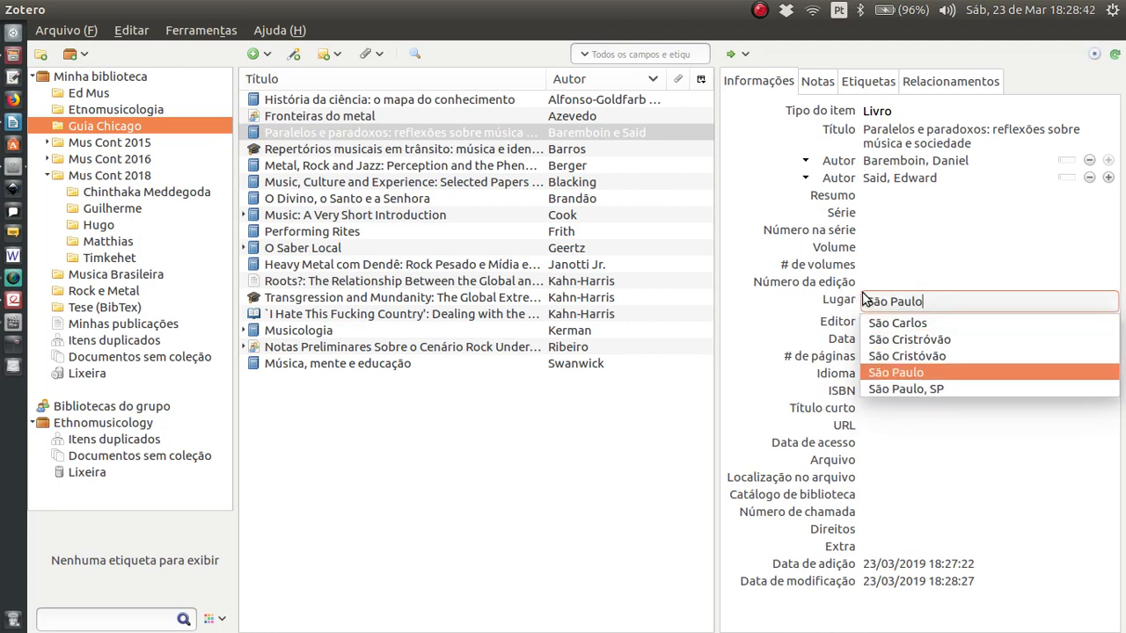
{"action": "key", "text": "Return"}
Set the book's publisher to Companhia das Letras and its date to 2003
{"action": "left_click", "coordinate": [891, 325]}
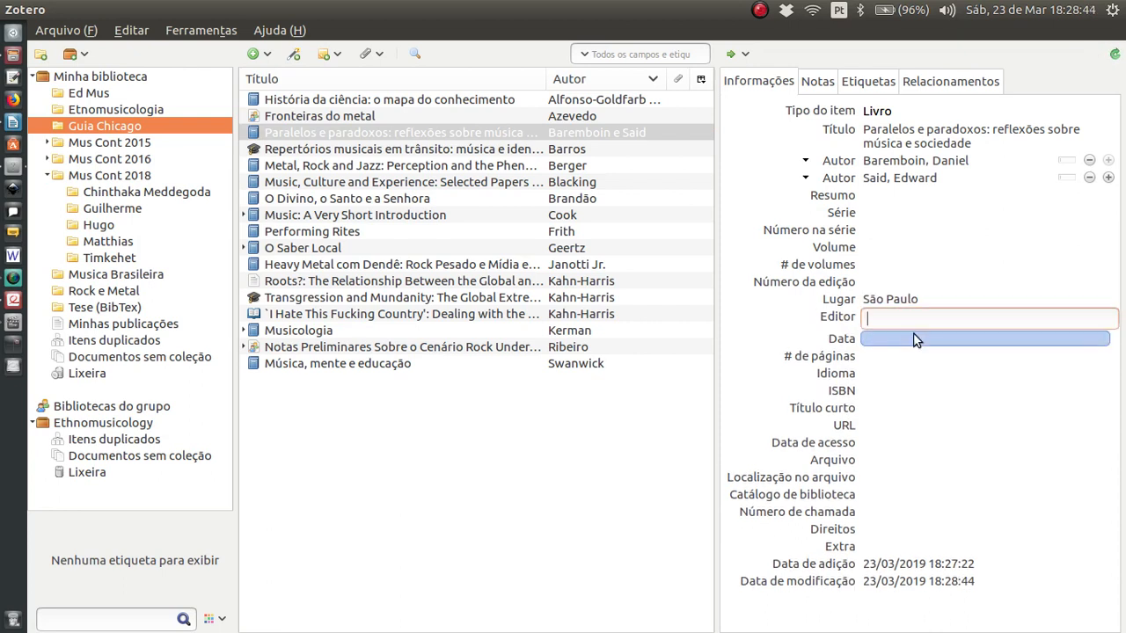
{"action": "type", "text": "Com"}
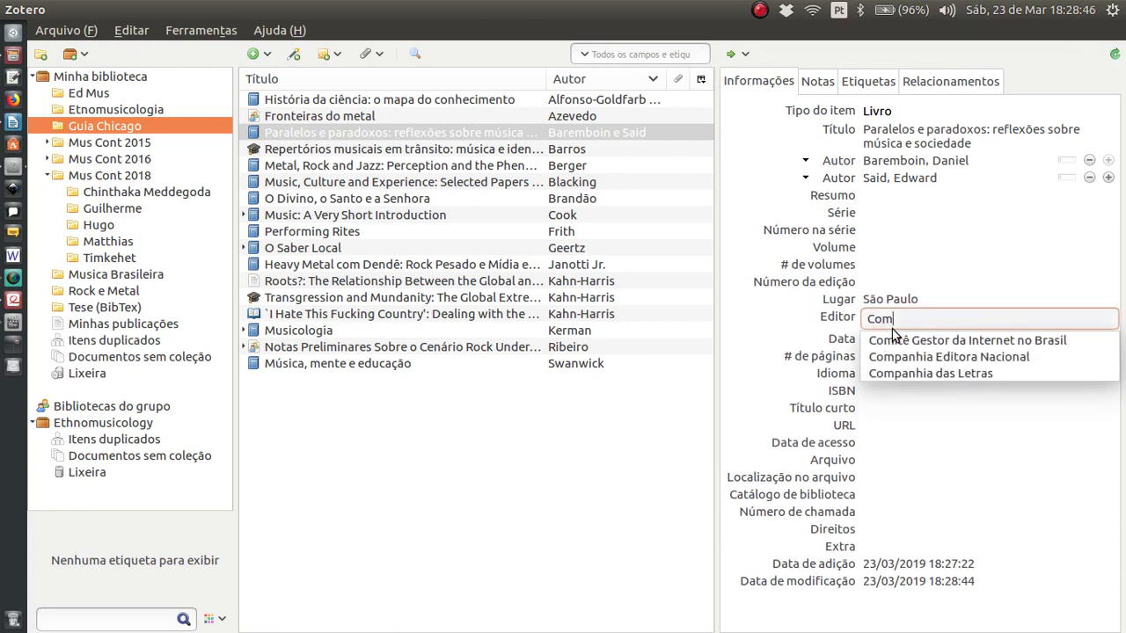
{"action": "left_click", "coordinate": [939, 370]}
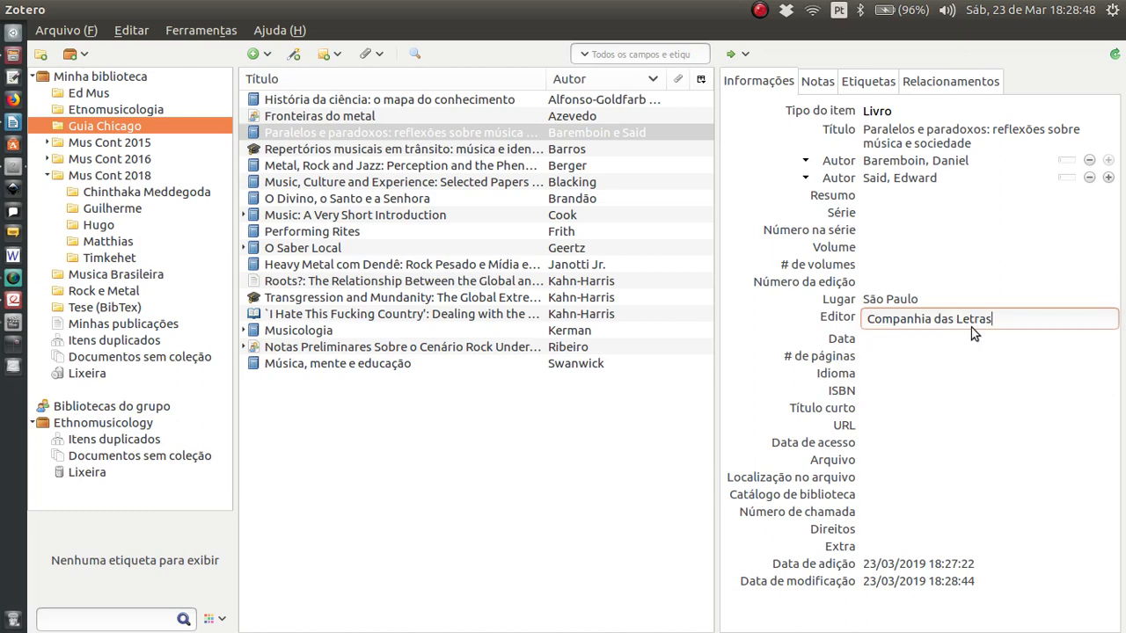
{"action": "left_click", "coordinate": [883, 339]}
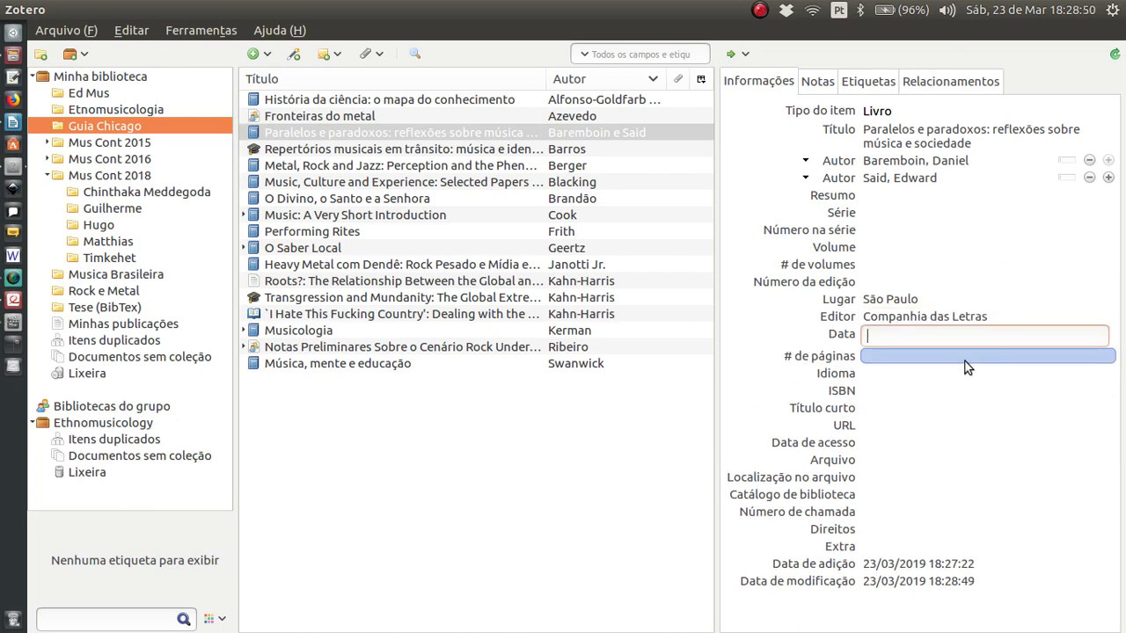
{"action": "key", "text": "Return"}
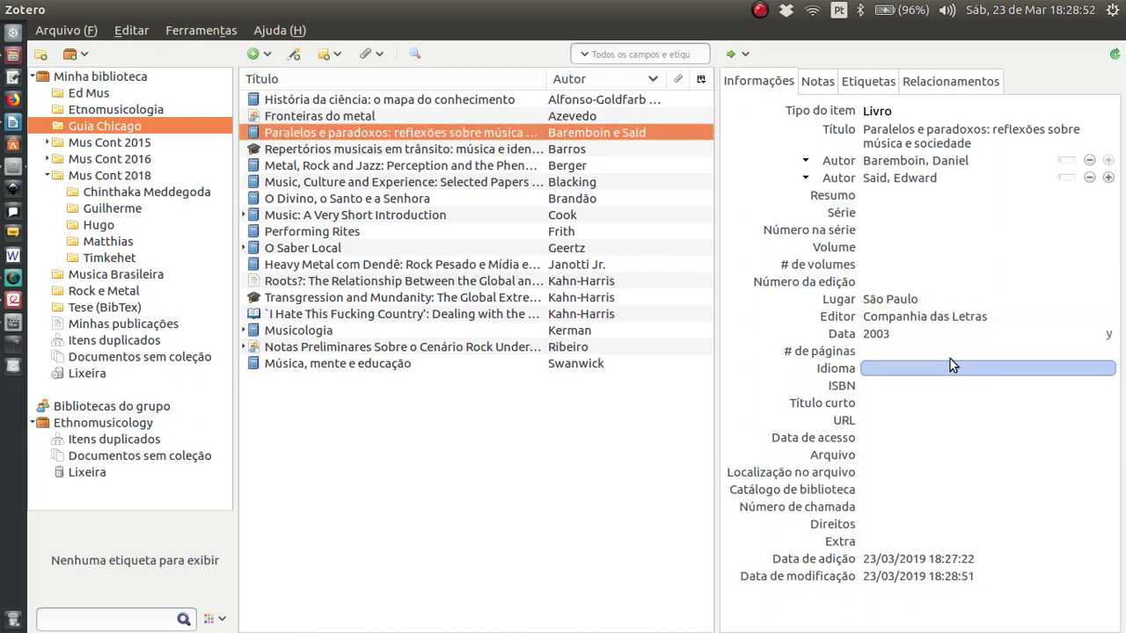
Check the translator in the guide's ISBN example and add a Tradutor entry with that surname to the book in Zotero
{"action": "key", "text": "alt+Tab"}
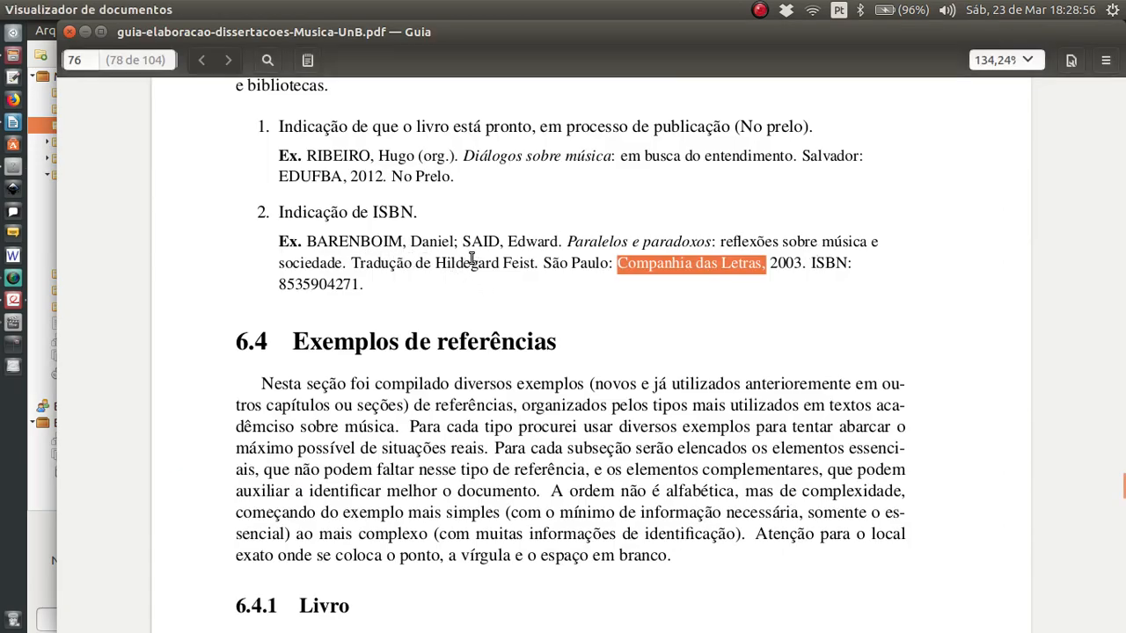
{"action": "left_click_drag", "start_coordinate": [434, 263], "coordinate": [487, 264]}
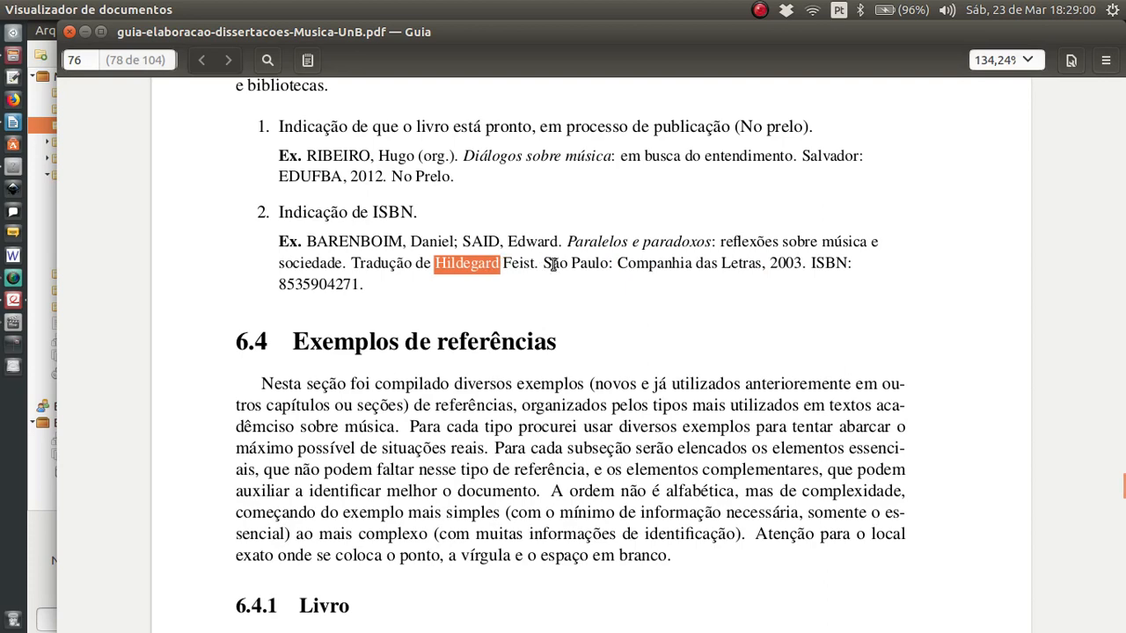
{"action": "double_click", "coordinate": [519, 264]}
{"action": "key", "text": "alt+Tab"}
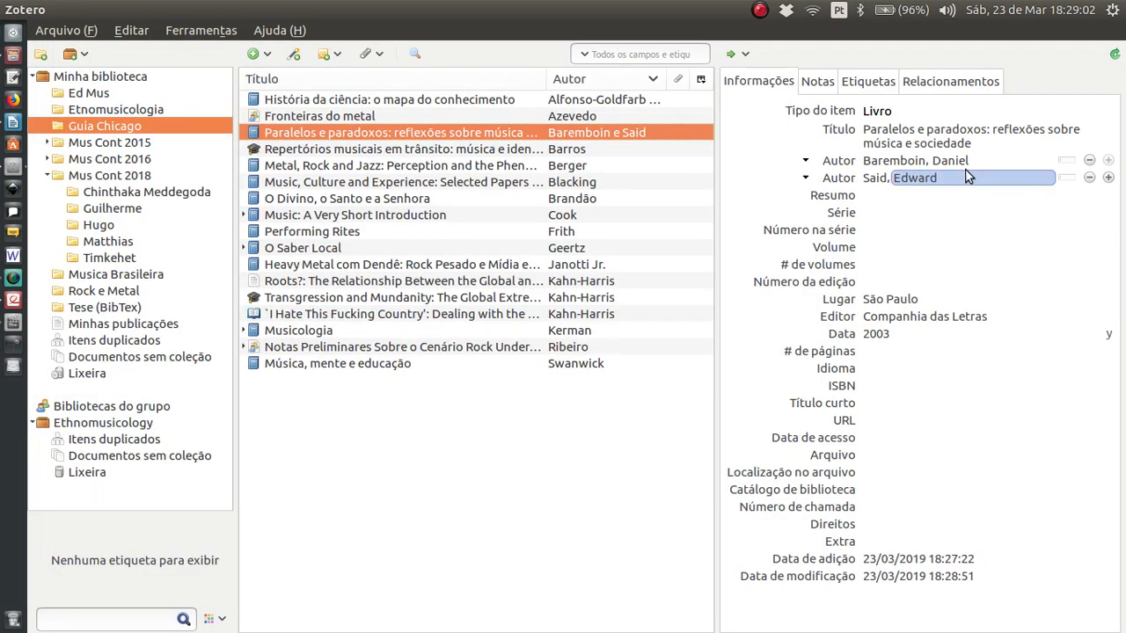
{"action": "left_click", "coordinate": [1108, 177]}
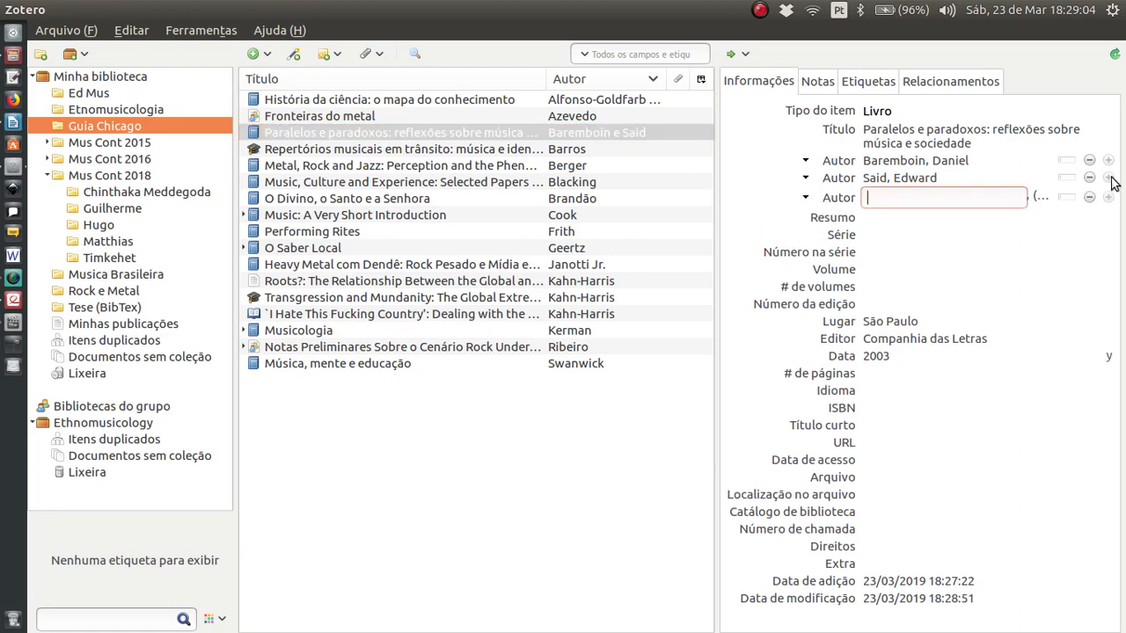
{"action": "left_click", "coordinate": [829, 196]}
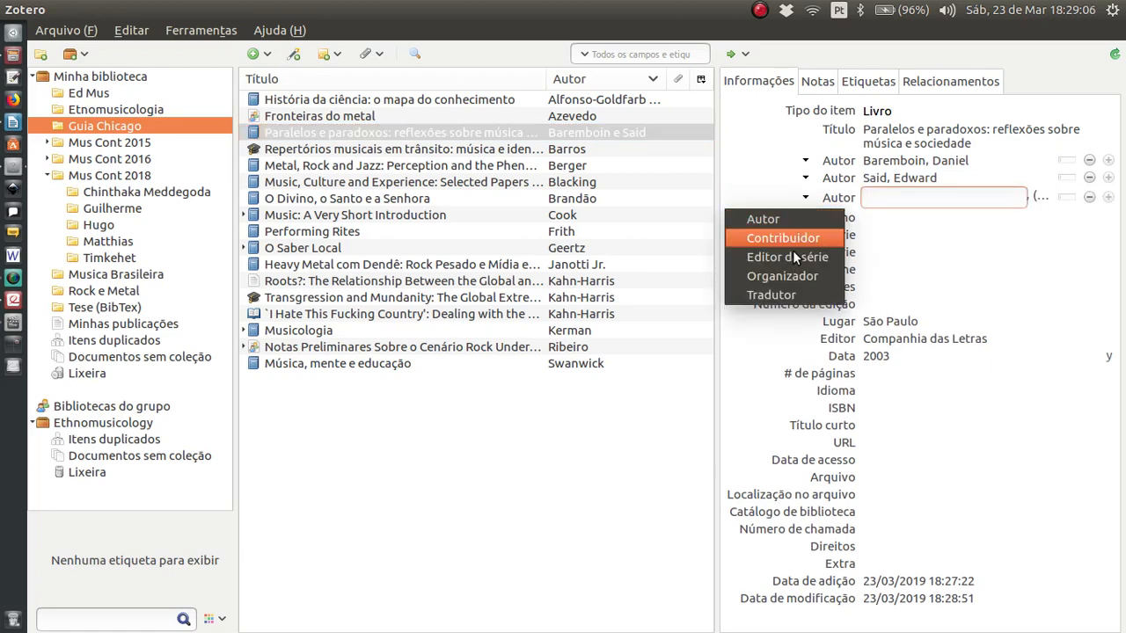
{"action": "left_click", "coordinate": [794, 294]}
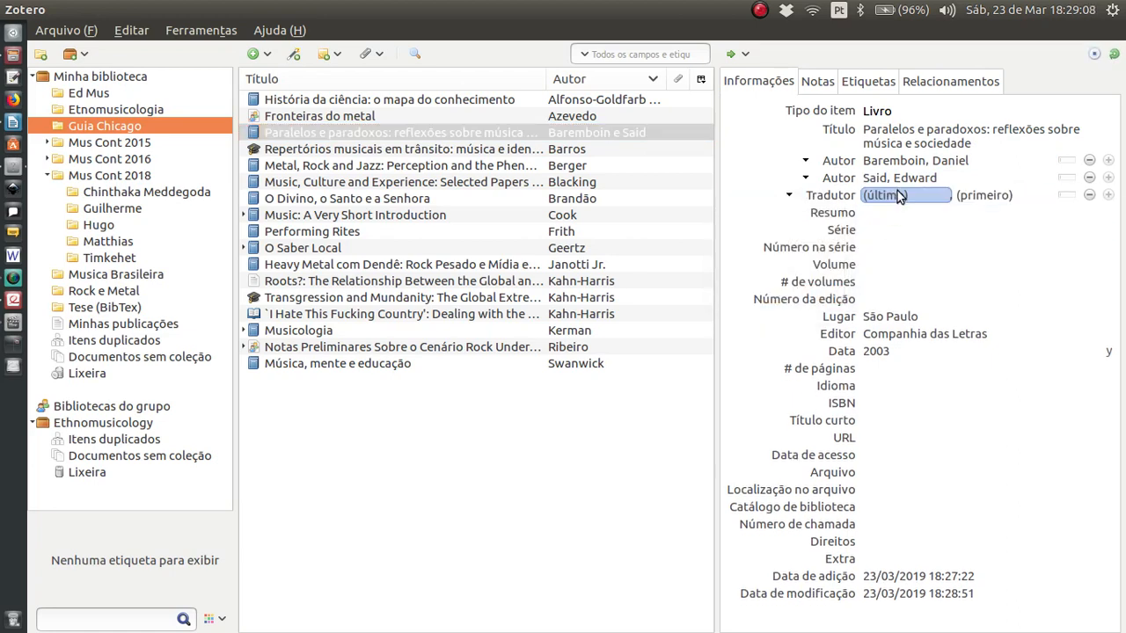
{"action": "type", "text": "Feist."}
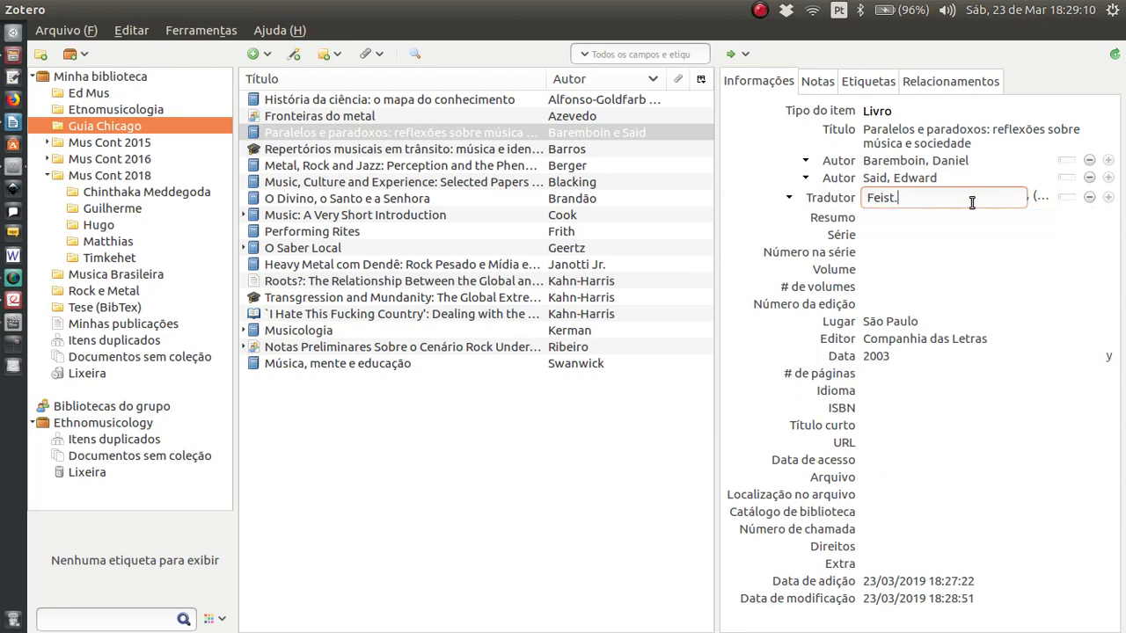
{"action": "left_click", "coordinate": [919, 185]}
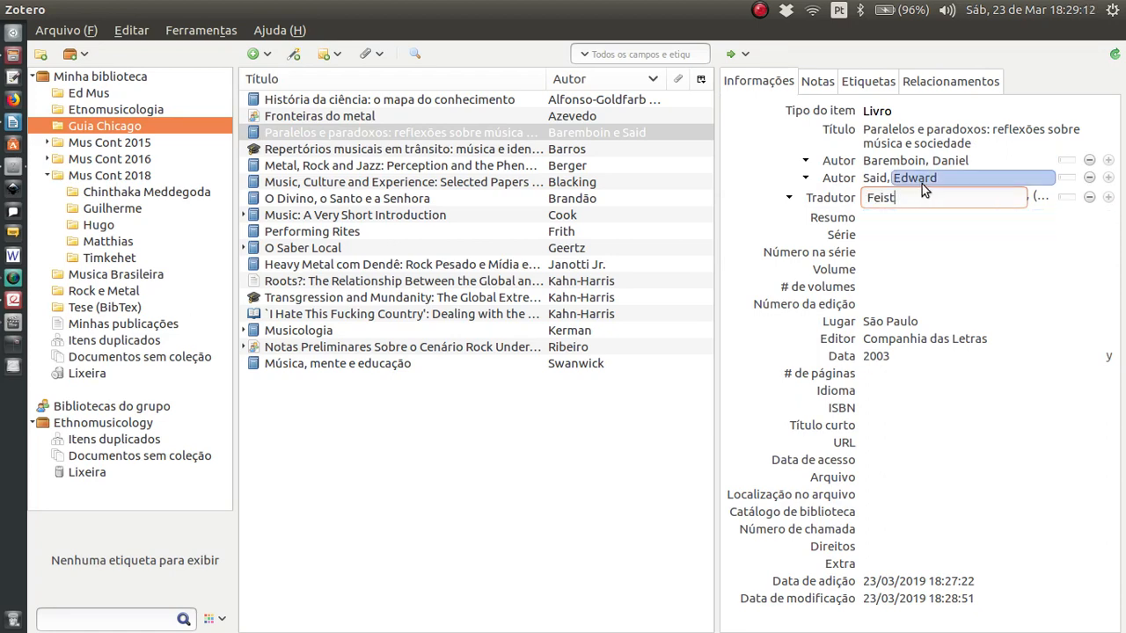
Complete the translator entry with the first name given in the guide's example
{"action": "key", "text": "Tab"}
{"action": "key", "text": "alt+Tab"}
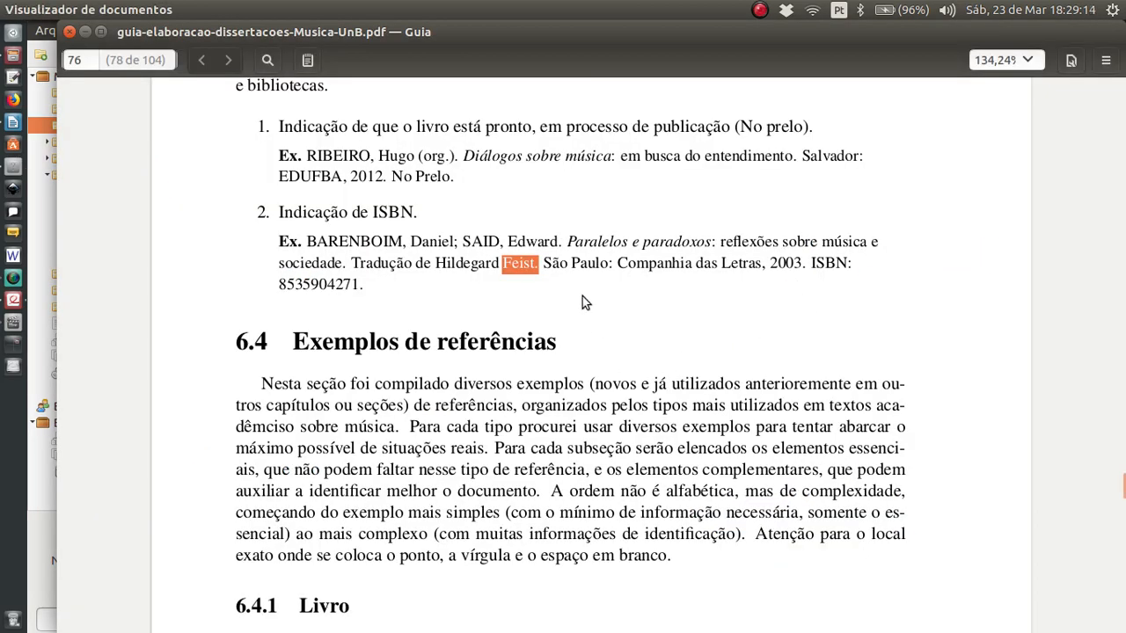
{"action": "double_click", "coordinate": [489, 263]}
{"action": "key", "text": "alt+Tab"}
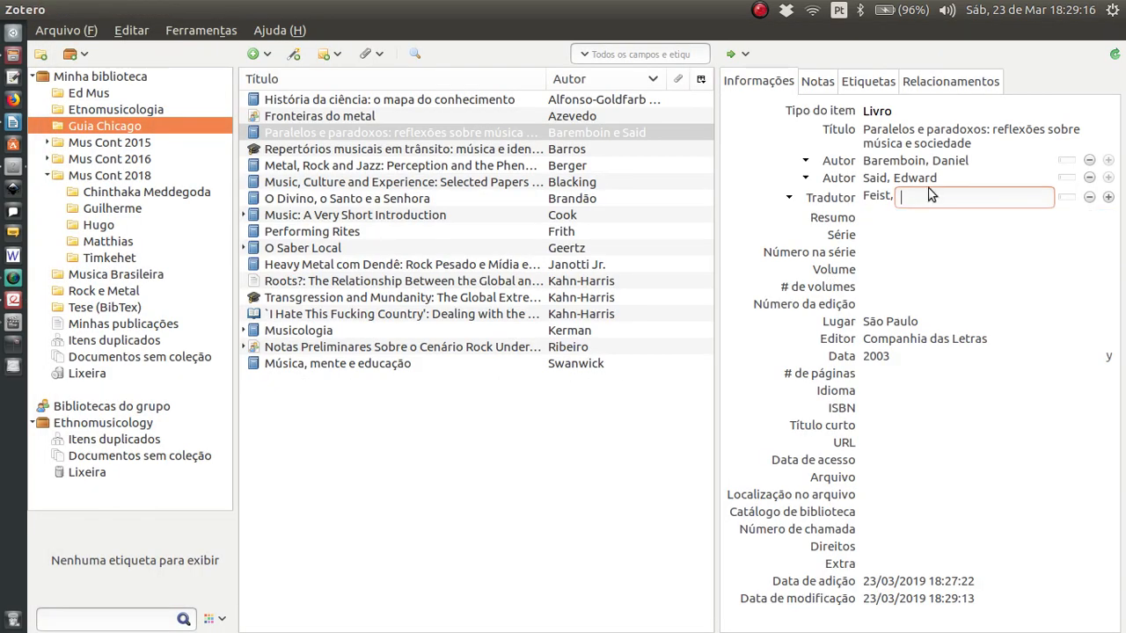
{"action": "left_click", "coordinate": [950, 250]}
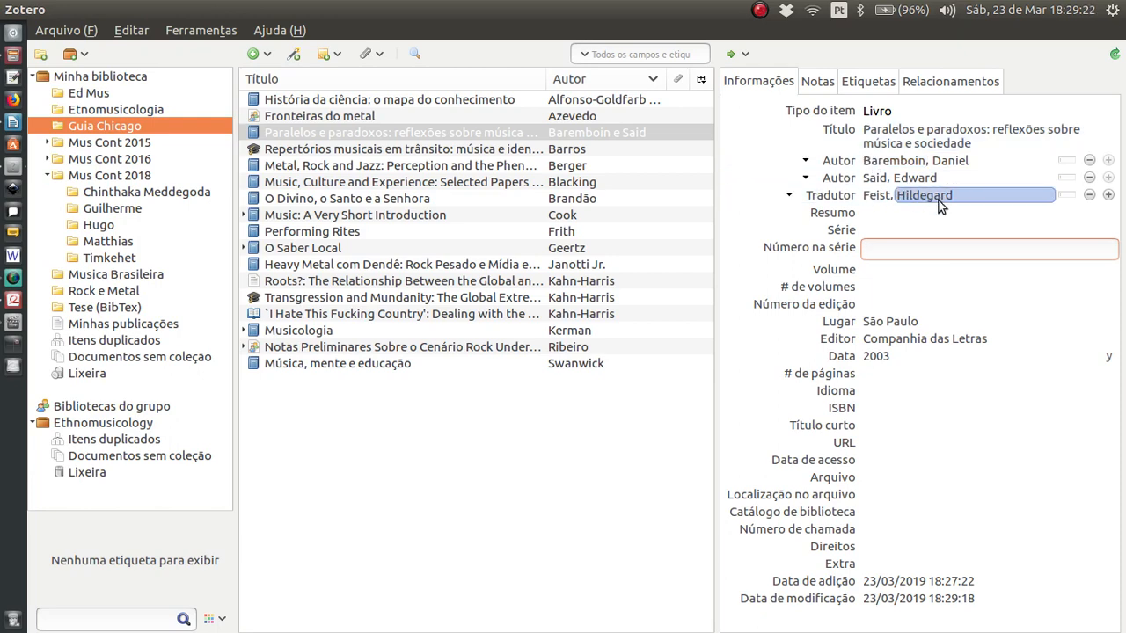
Copy the Paralelos e paradoxos bibliography in the Escola de Comando e Estado-Maior do Exército style and paste it into the Writer document
{"action": "left_click", "coordinate": [331, 148]}
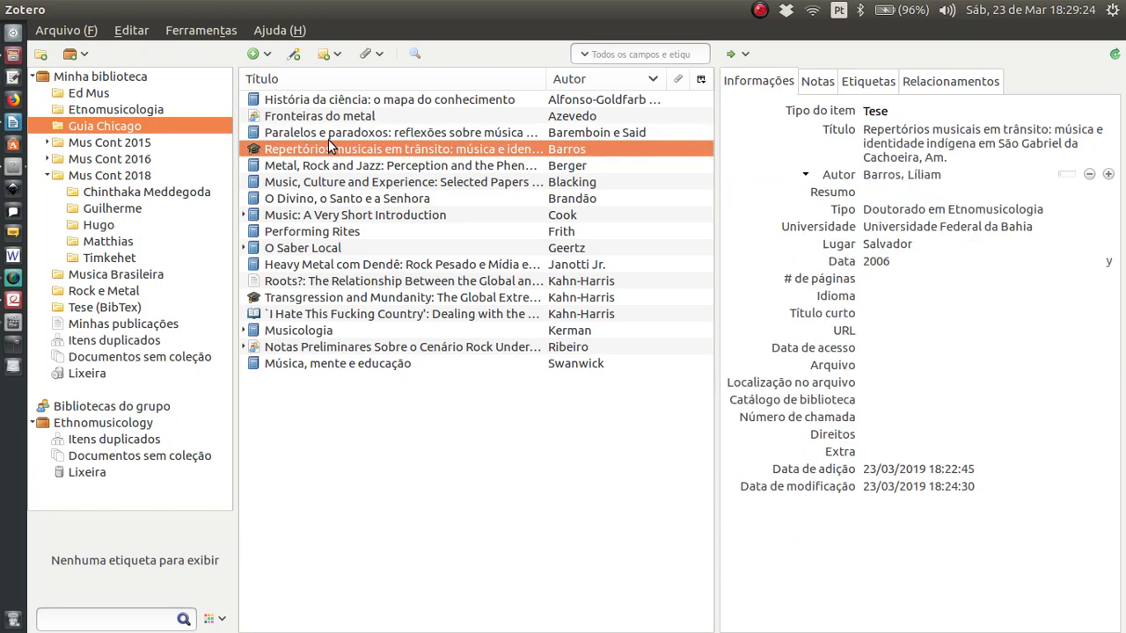
{"action": "left_click", "coordinate": [328, 138]}
{"action": "right_click", "coordinate": [328, 138]}
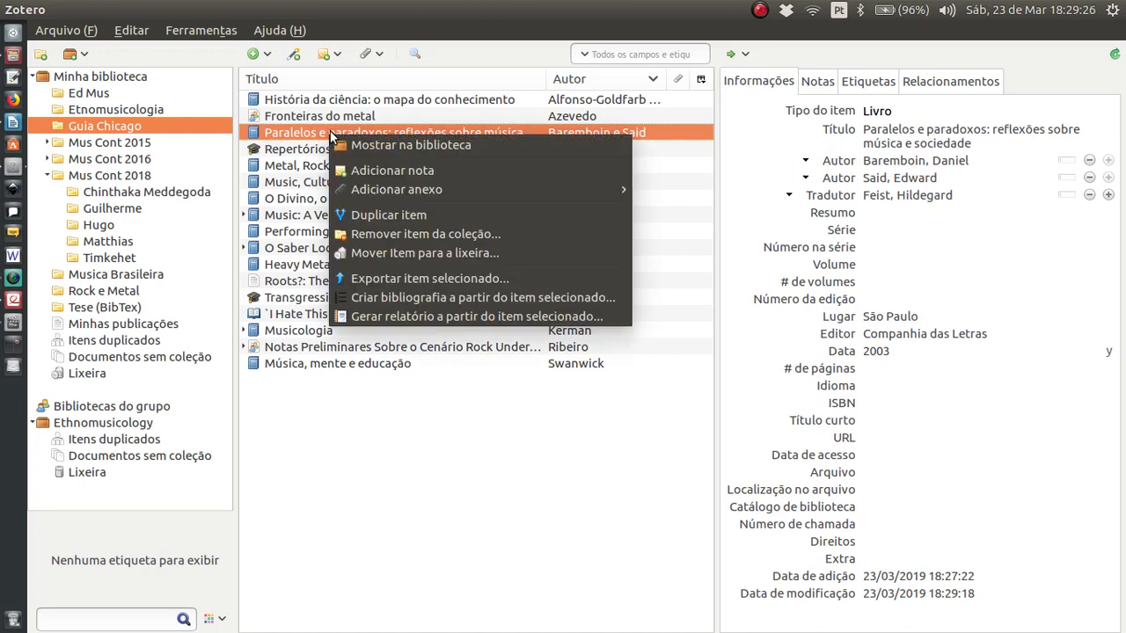
{"action": "left_click", "coordinate": [430, 296]}
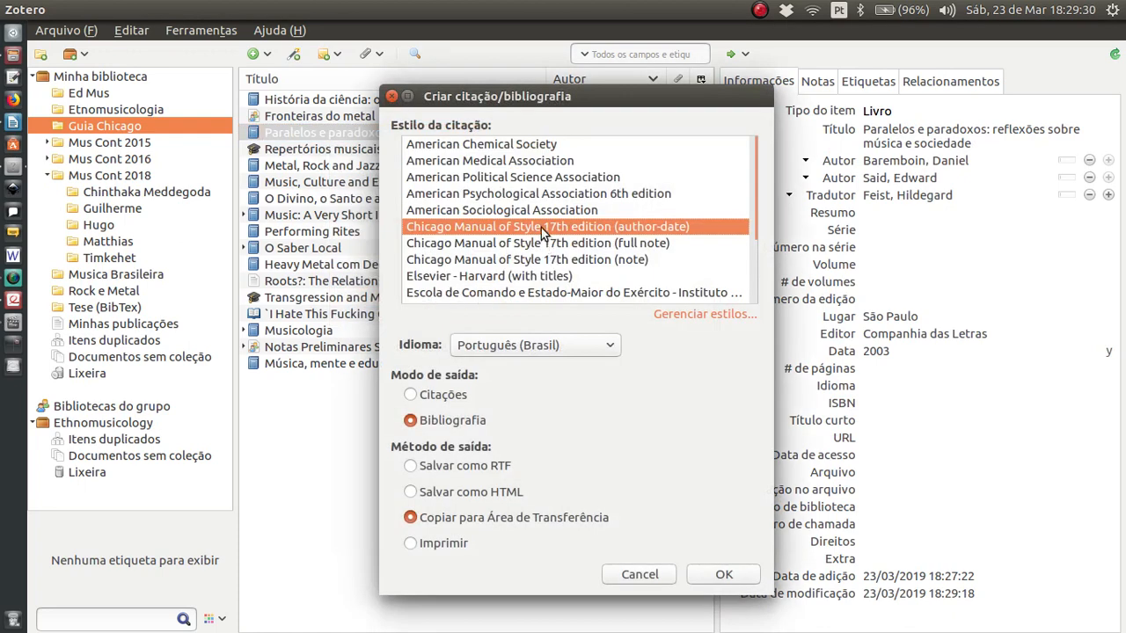
{"action": "left_click", "coordinate": [551, 293]}
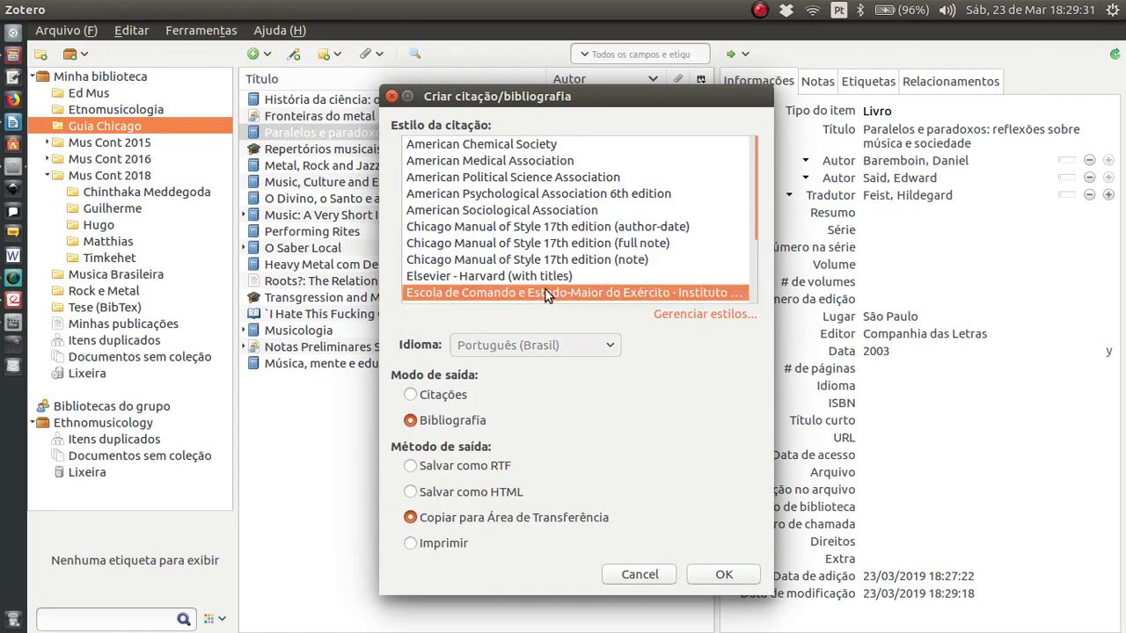
{"action": "left_click", "coordinate": [730, 570]}
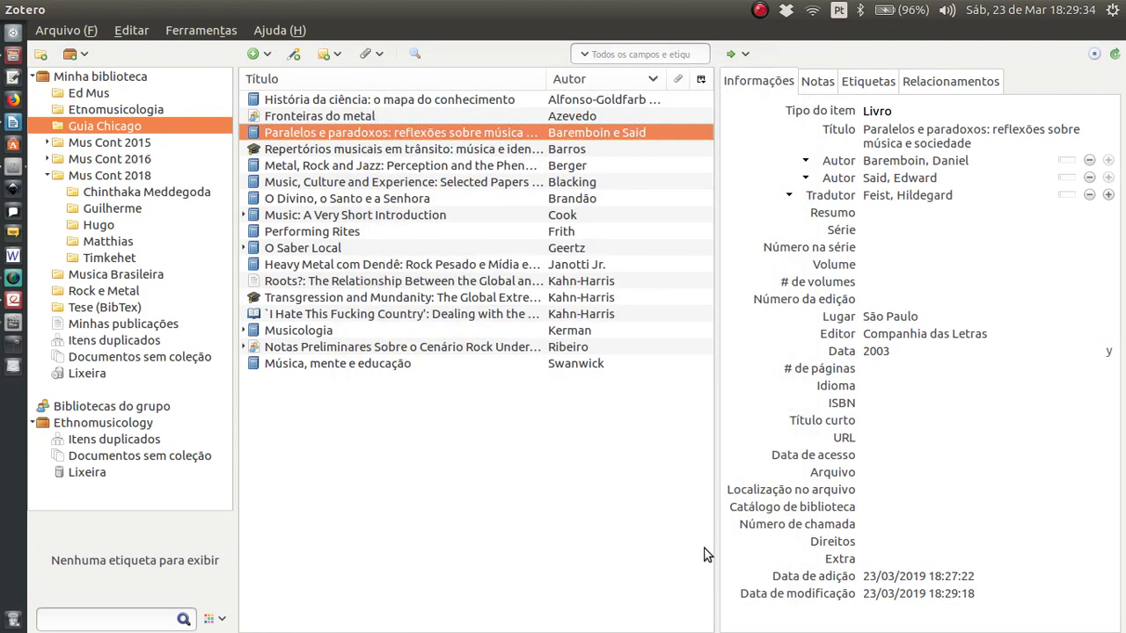
{"action": "key", "text": "alt+Tab"}
{"action": "key", "text": "alt+Tab"}
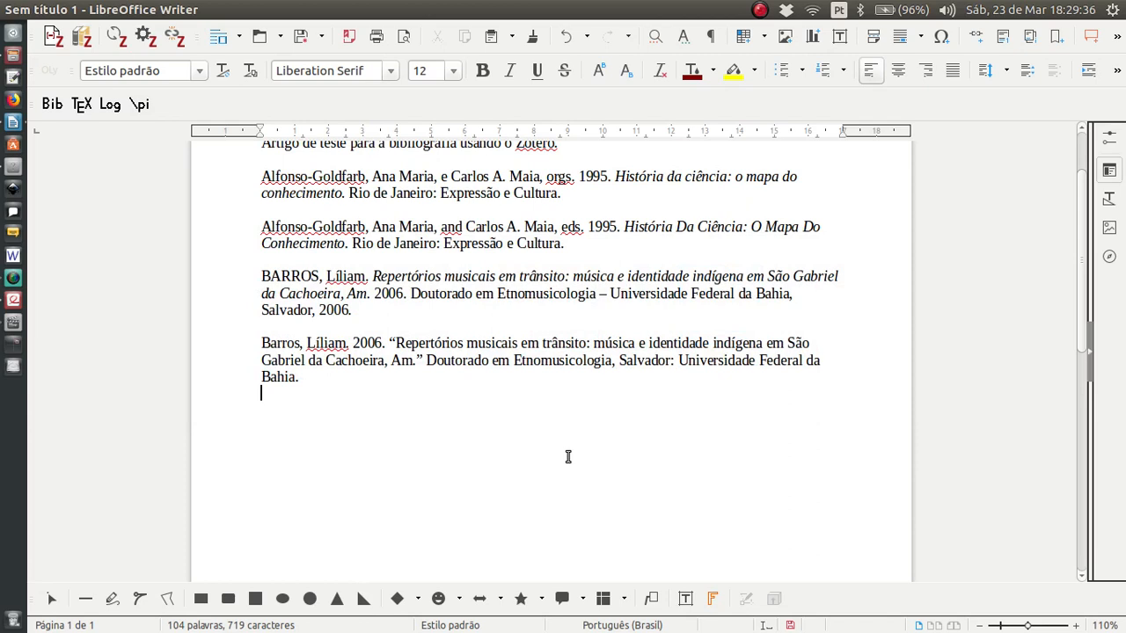
{"action": "type", "text": "BAREMBOIN, Daniel; SAID, Edward. Paralelos e paradoxos: reflexões sobre música e sociedade. Tradução Hildegard Feist. São Paulo: Companhia das Letras, 2003."}
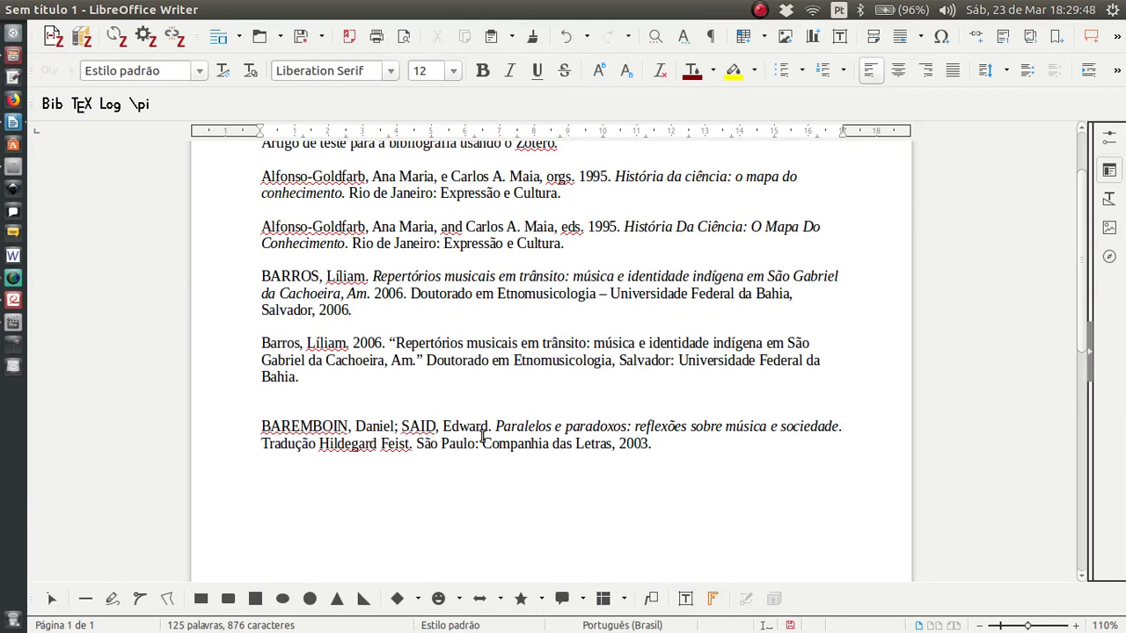
Copy the same book's bibliography from Zotero in Chicago Manual of Style 17th edition (author-date) and paste it below the previous reference in Writer
{"action": "key", "text": "alt+Tab"}
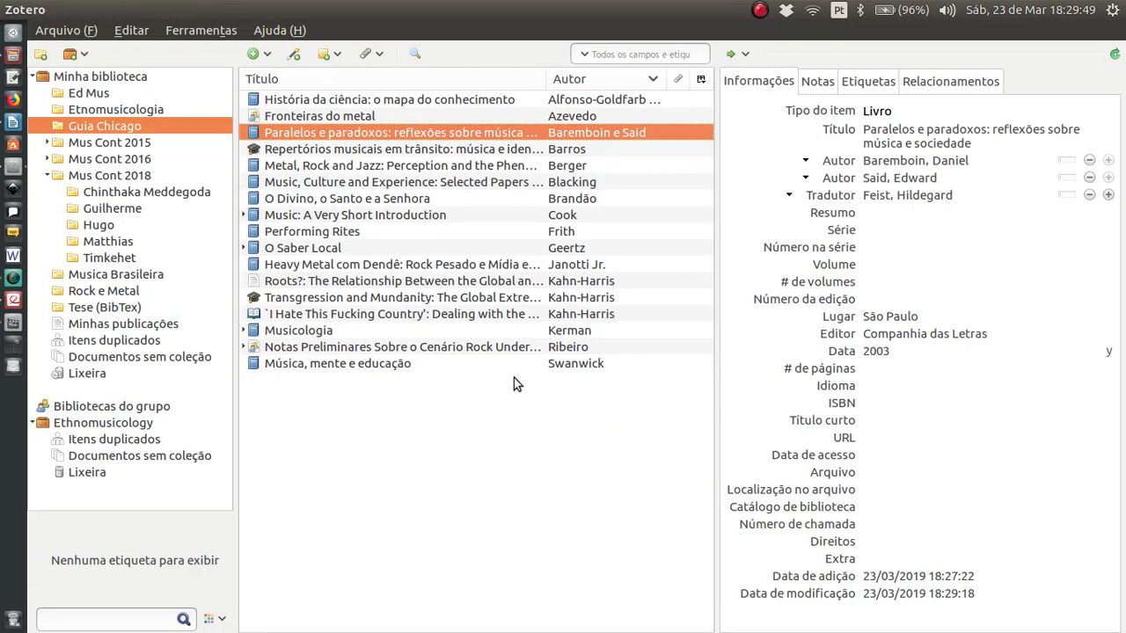
{"action": "right_click", "coordinate": [404, 141]}
{"action": "left_click", "coordinate": [486, 301]}
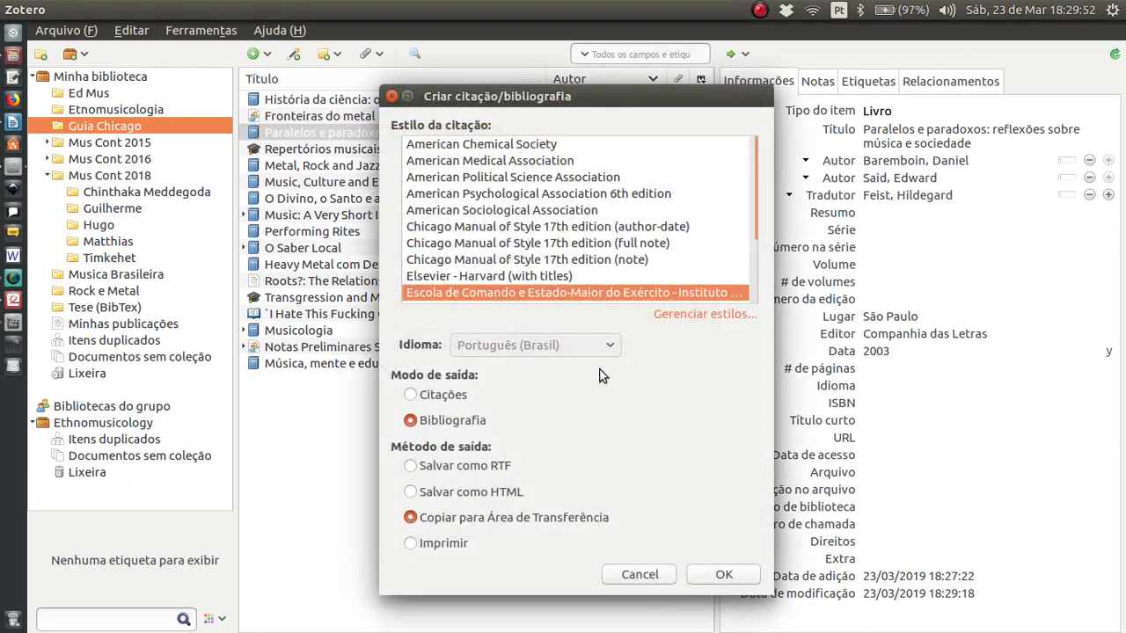
{"action": "left_click", "coordinate": [568, 214]}
{"action": "left_click", "coordinate": [568, 226]}
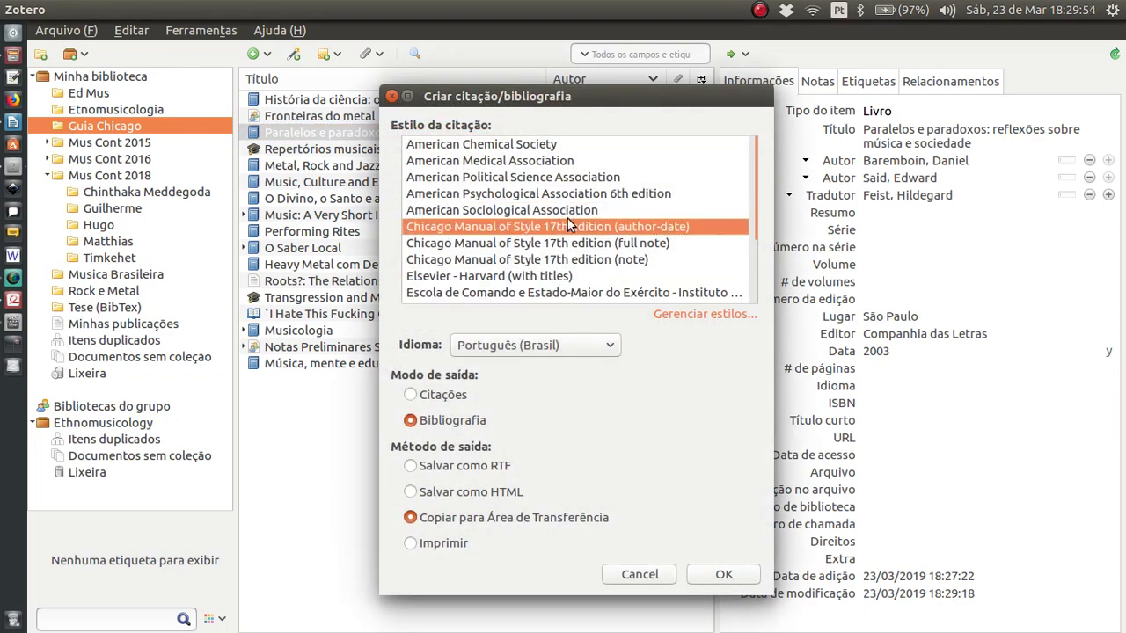
{"action": "left_click", "coordinate": [724, 574]}
{"action": "key", "text": "alt+Tab"}
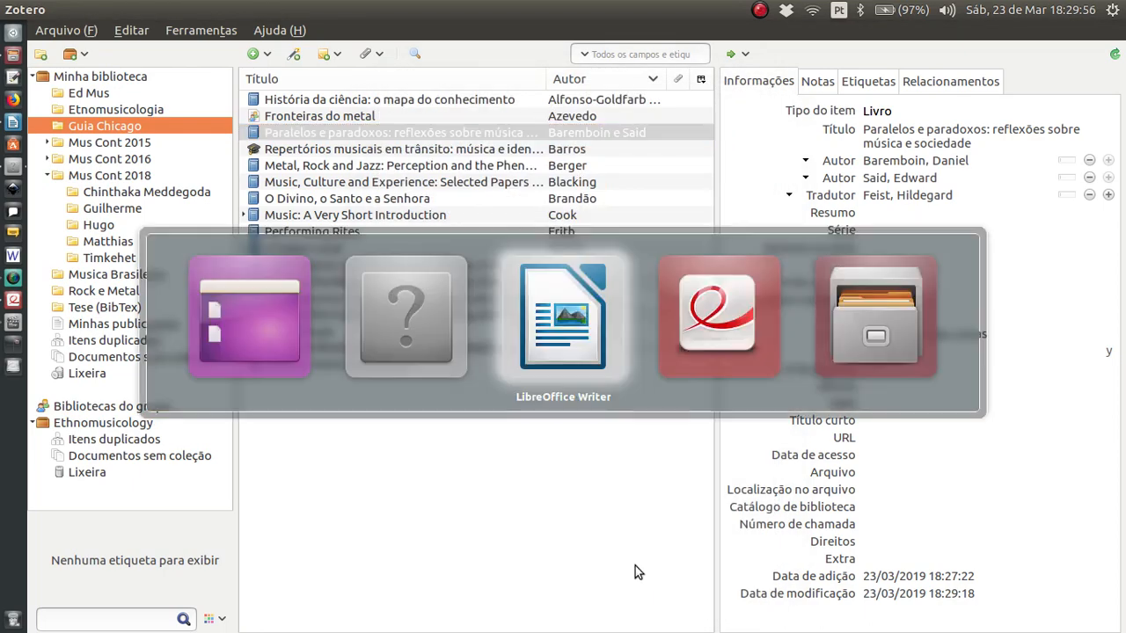
{"action": "type", "text": "Baremboin, Daniel, e Edward Said. 2003. Paralelos e paradoxos: reflexões sobre música e sociedade. Traduzido por Hildegard Feist. São Paulo: Companhia das Letras."}
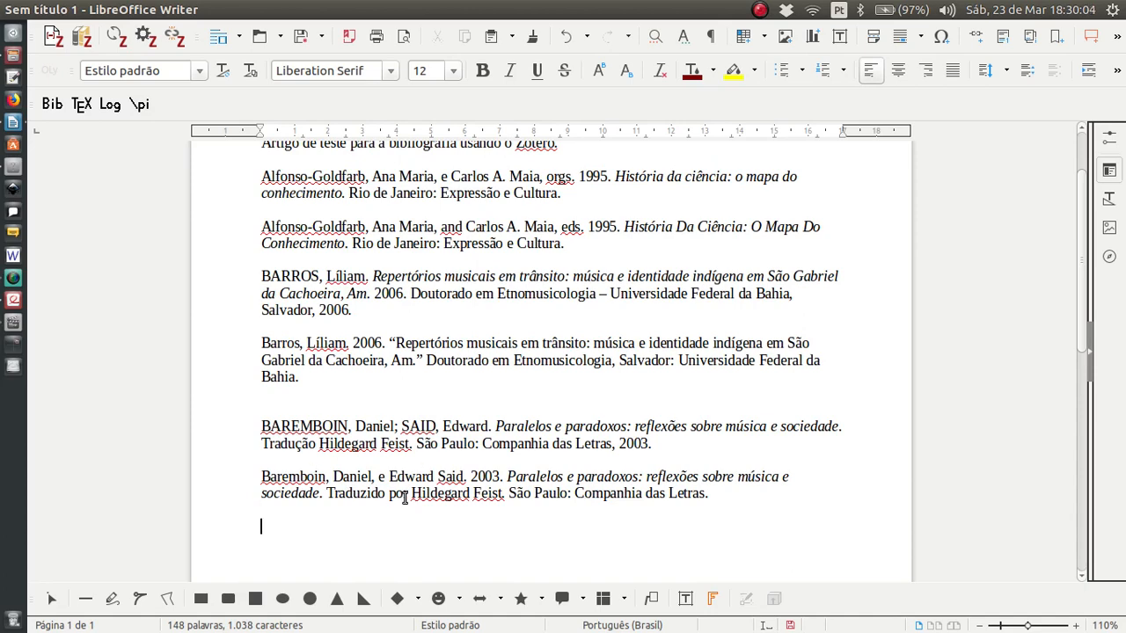
Switch to Zotero and browse the Mus Cont 2018 subcollections, examining the details of the first thesis in Timkehet
{"action": "key", "text": "alt+Tab"}
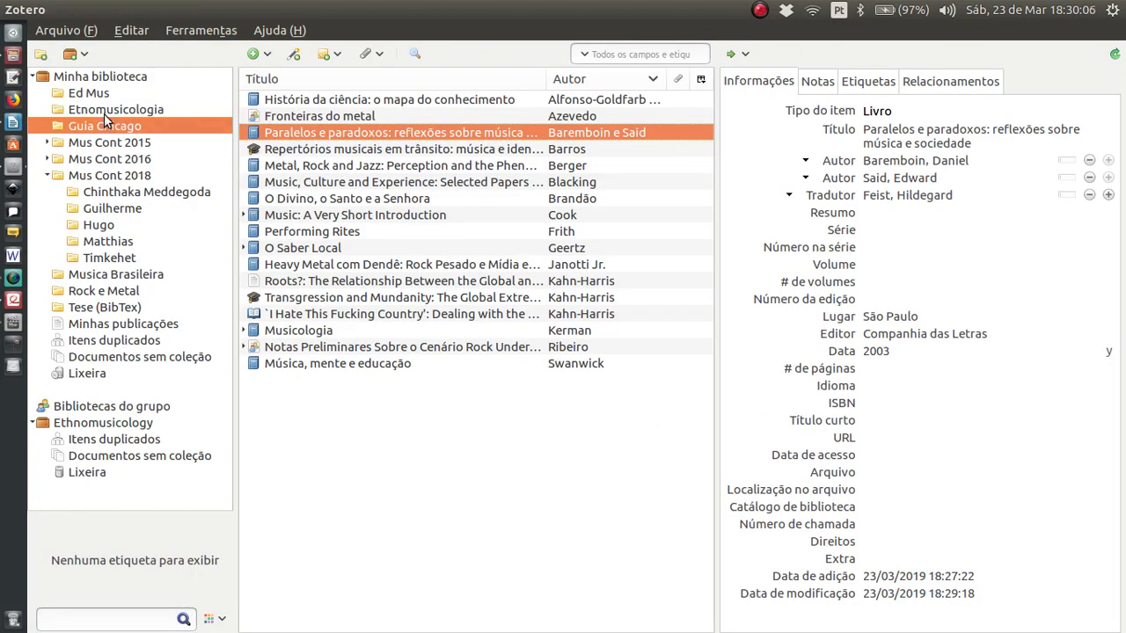
{"action": "left_click", "coordinate": [288, 100]}
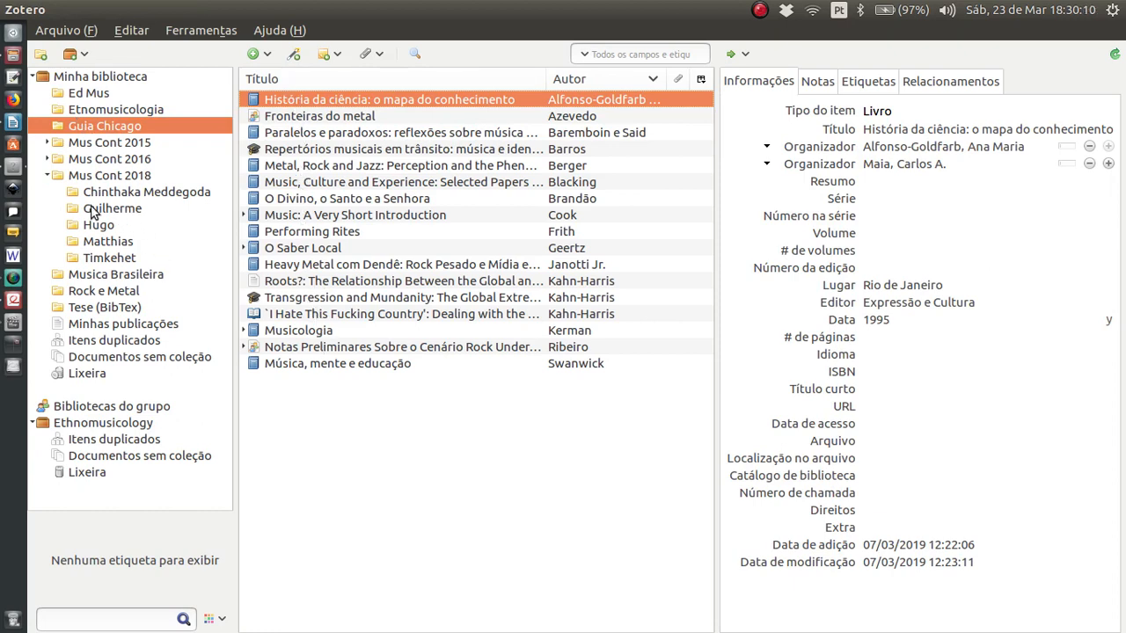
{"action": "left_click", "coordinate": [107, 178]}
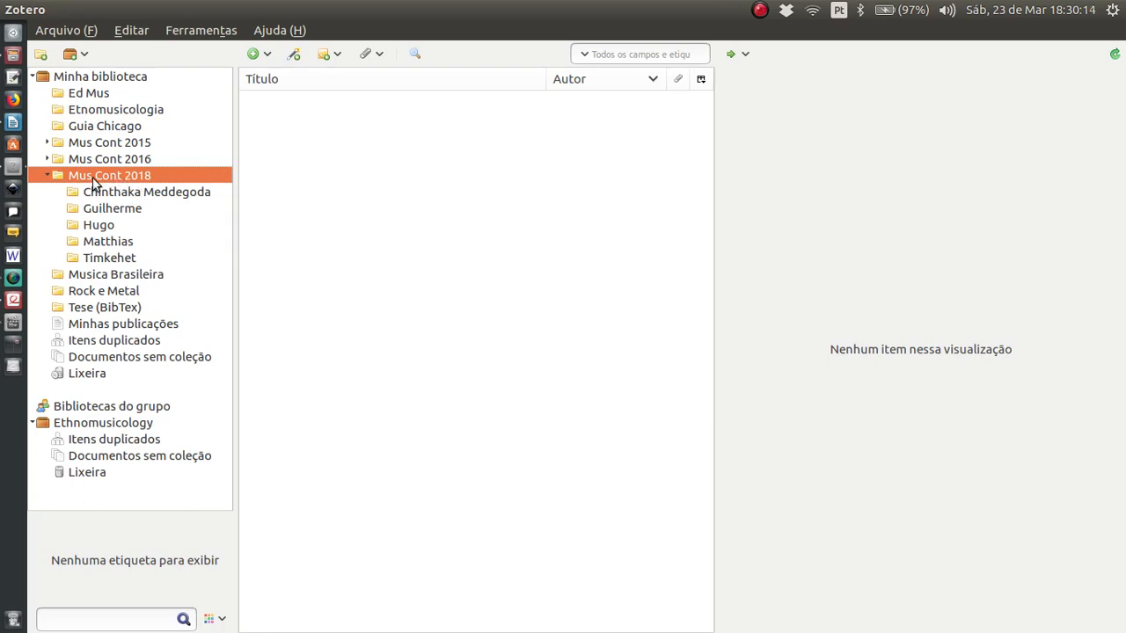
{"action": "left_click", "coordinate": [111, 225]}
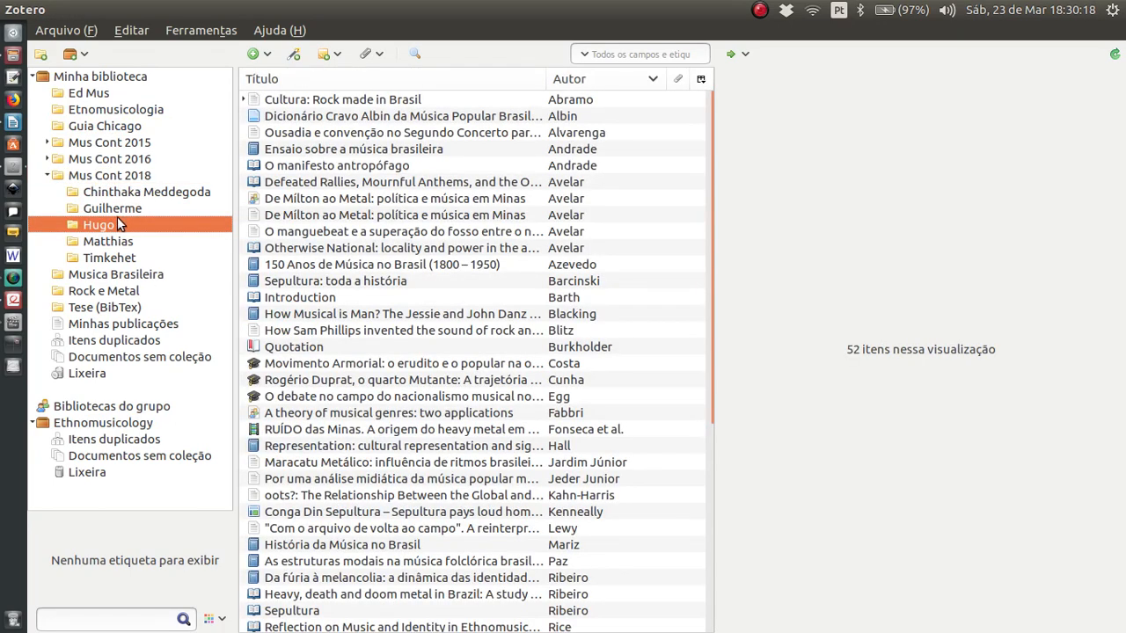
{"action": "left_click", "coordinate": [116, 244]}
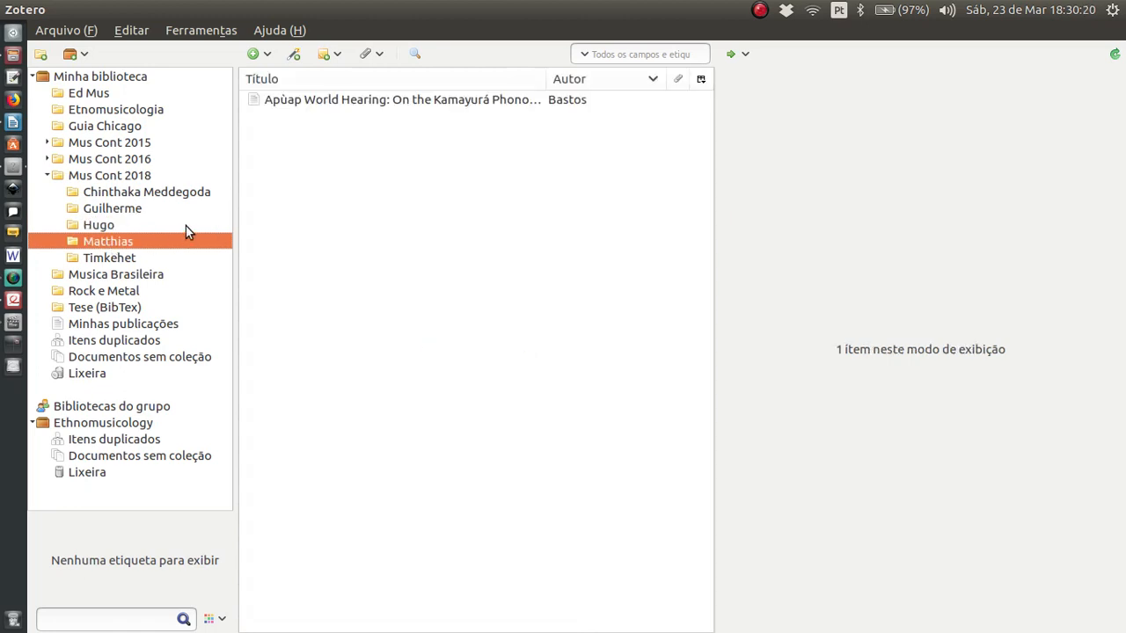
{"action": "left_click", "coordinate": [110, 259]}
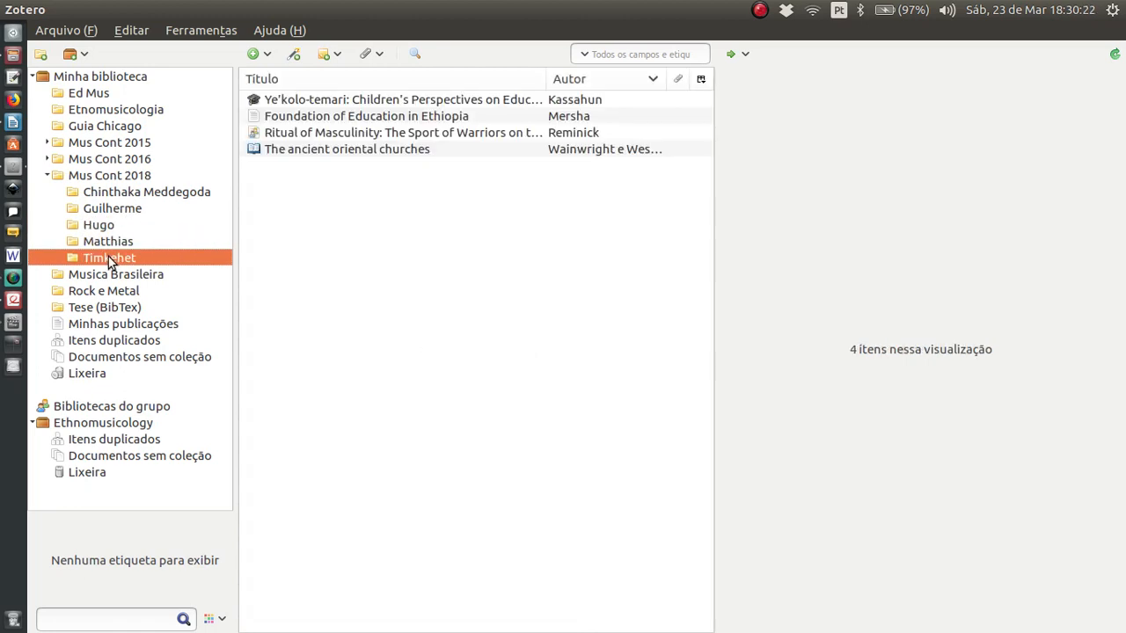
{"action": "left_click", "coordinate": [305, 102]}
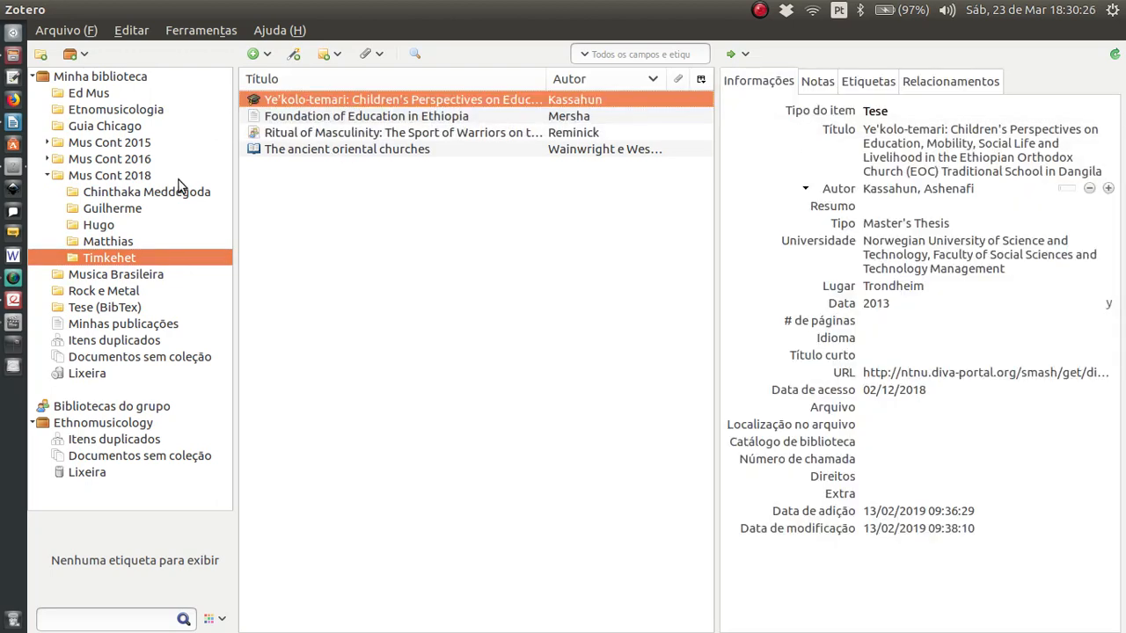
Copy a Chicago Manual of Style 17th edition (author-date) bibliography of every item in the first Mus Cont 2018 subcollection to the clipboard
{"action": "left_click", "coordinate": [142, 192]}
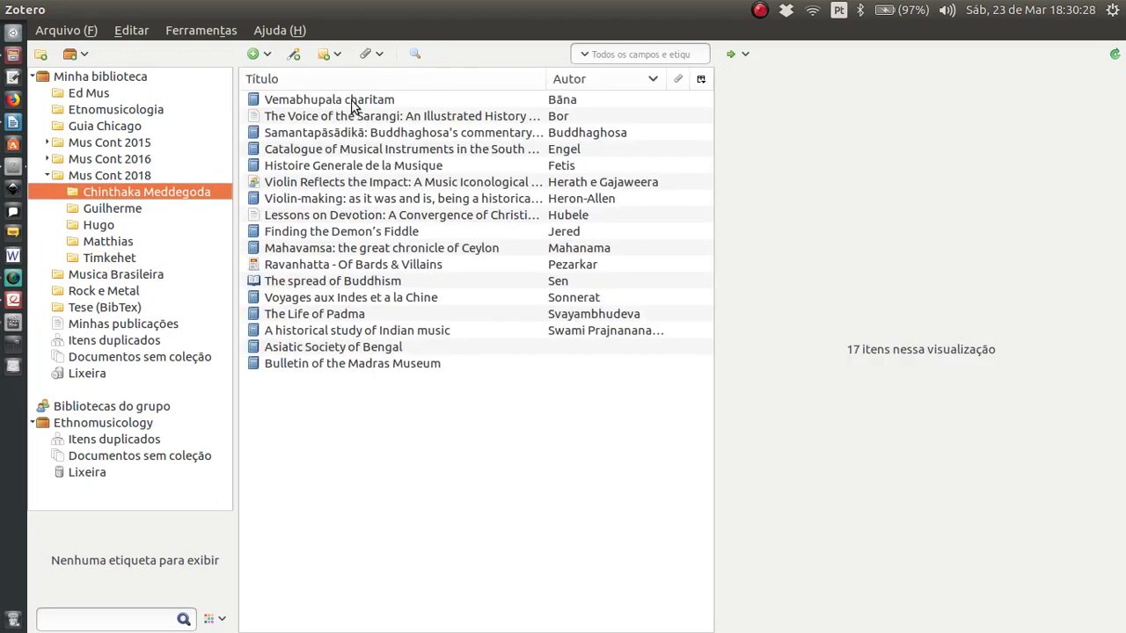
{"action": "left_click", "coordinate": [352, 101]}
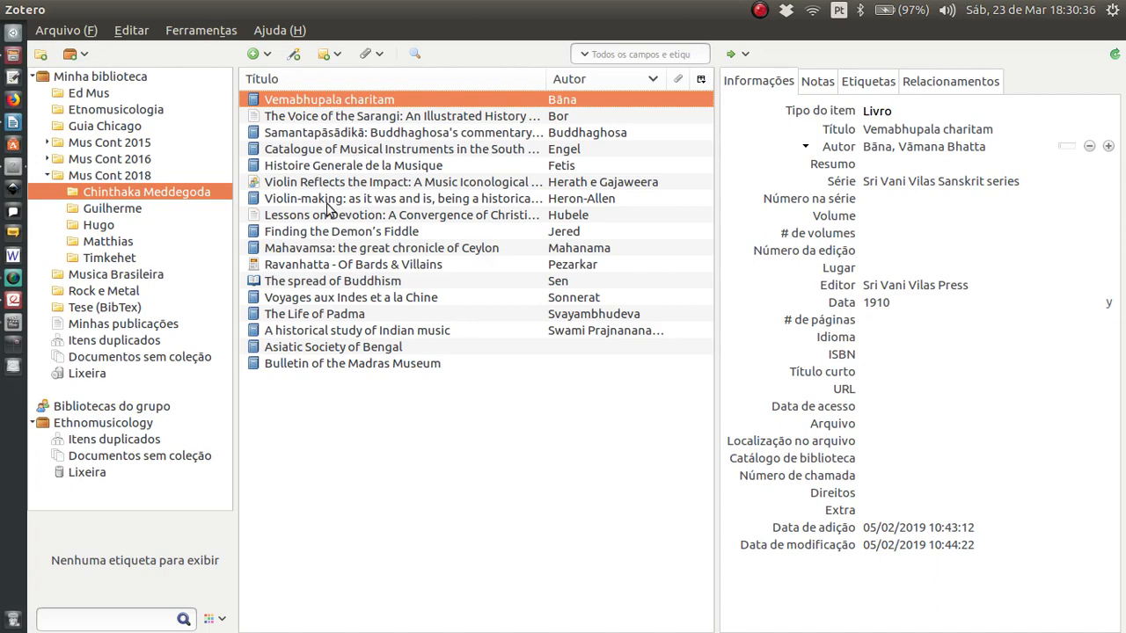
{"action": "left_click", "coordinate": [327, 366], "text": "shift"}
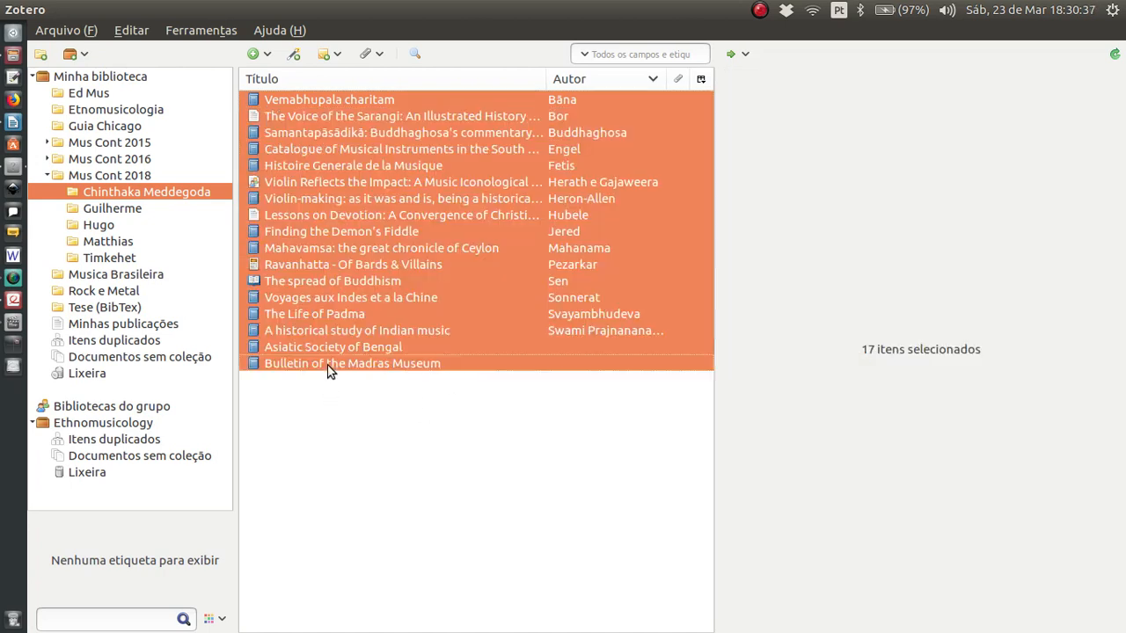
{"action": "right_click", "coordinate": [319, 151]}
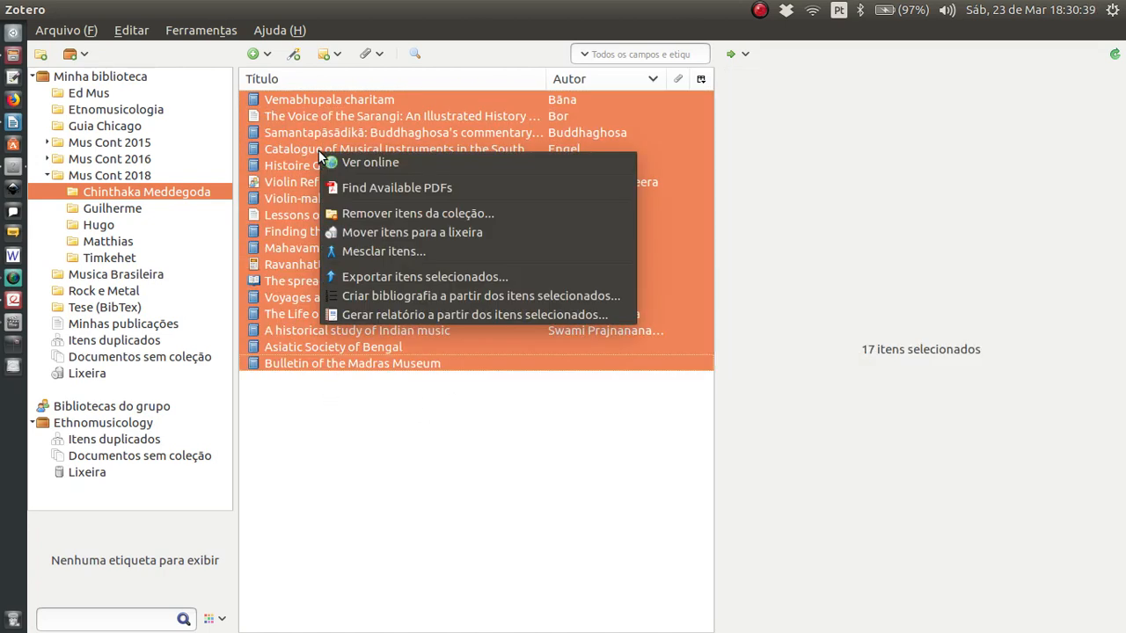
{"action": "left_click", "coordinate": [383, 296]}
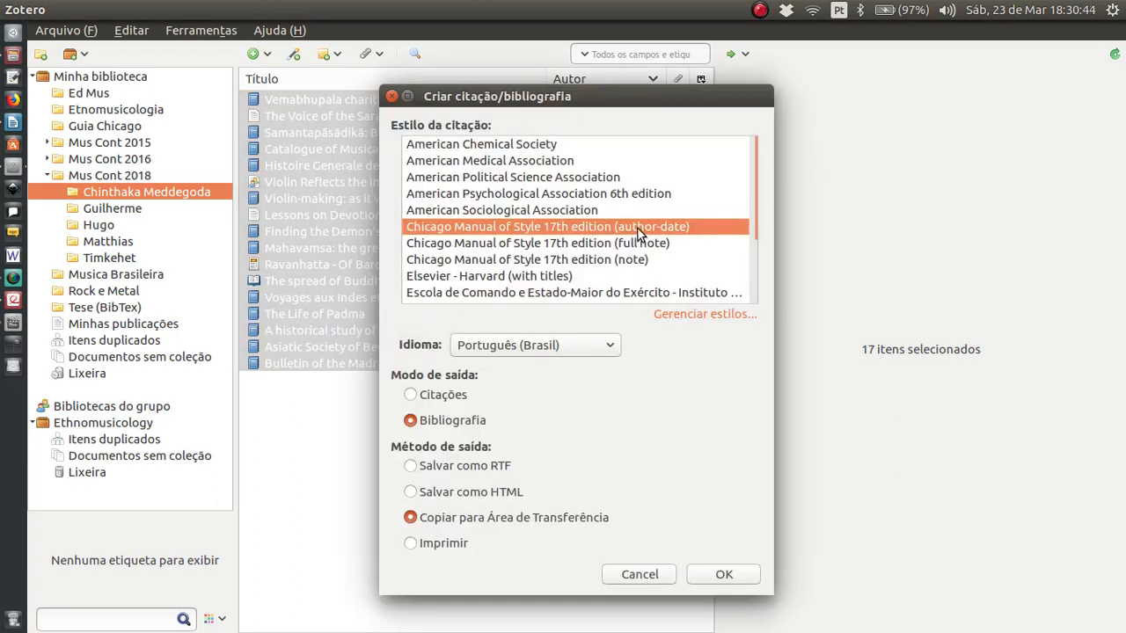
{"action": "left_click", "coordinate": [714, 574]}
Switch to Writer and replace all references below the opening line with the copied bibliography
{"action": "key", "text": "alt+Tab"}
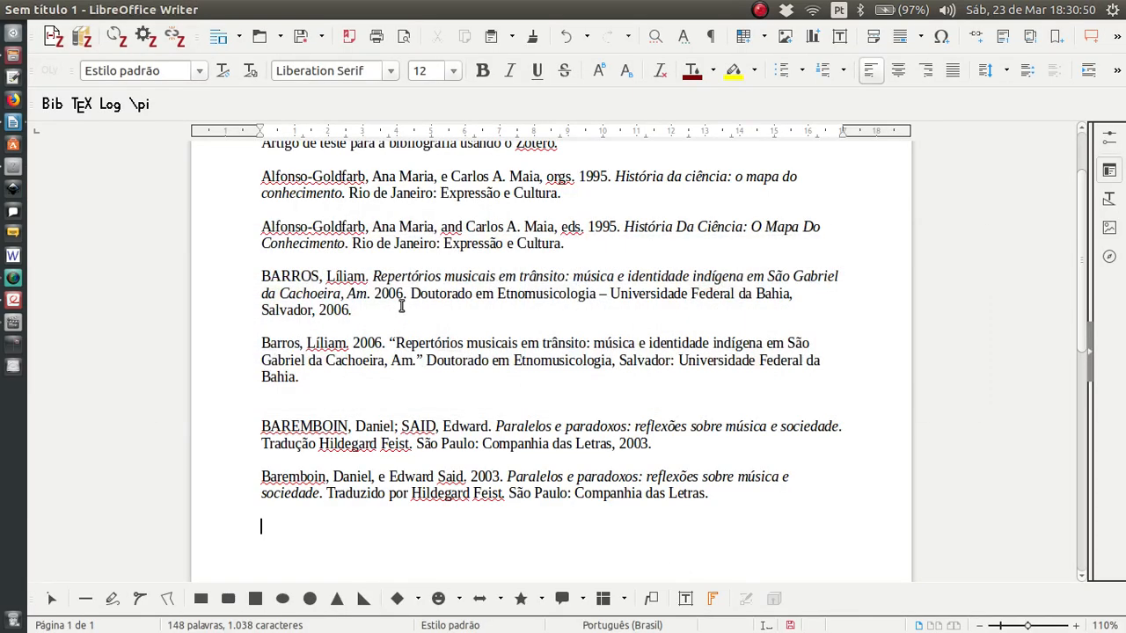
{"action": "scroll", "coordinate": [332, 540], "scroll_direction": "up", "scroll_amount": 2}
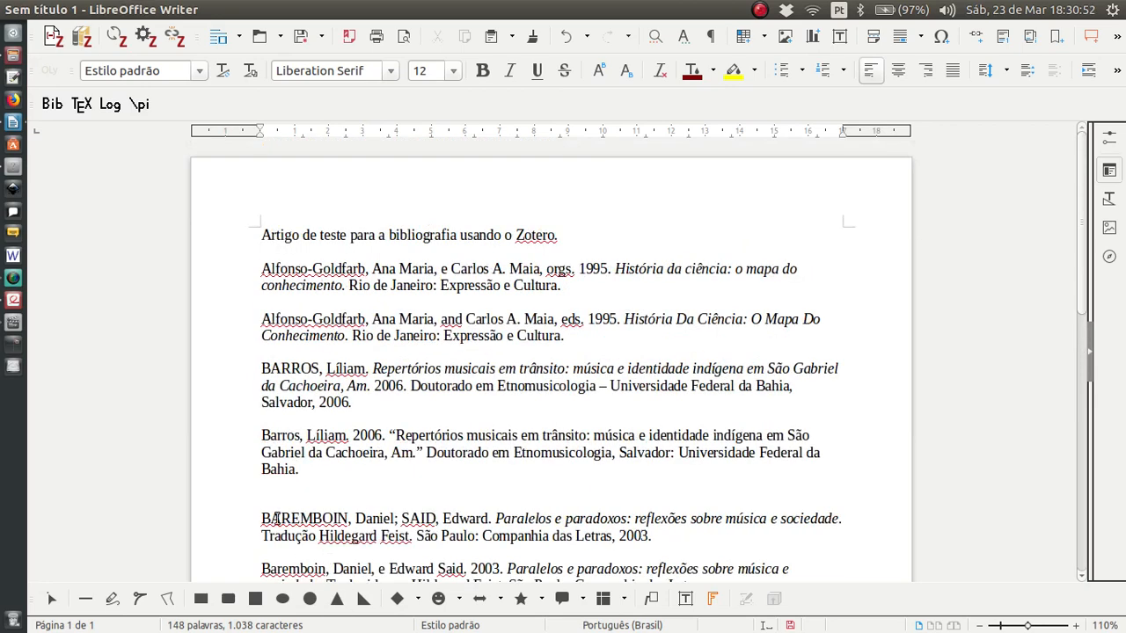
{"action": "left_click", "coordinate": [247, 268], "text": "shift"}
{"action": "key", "text": "Delete"}
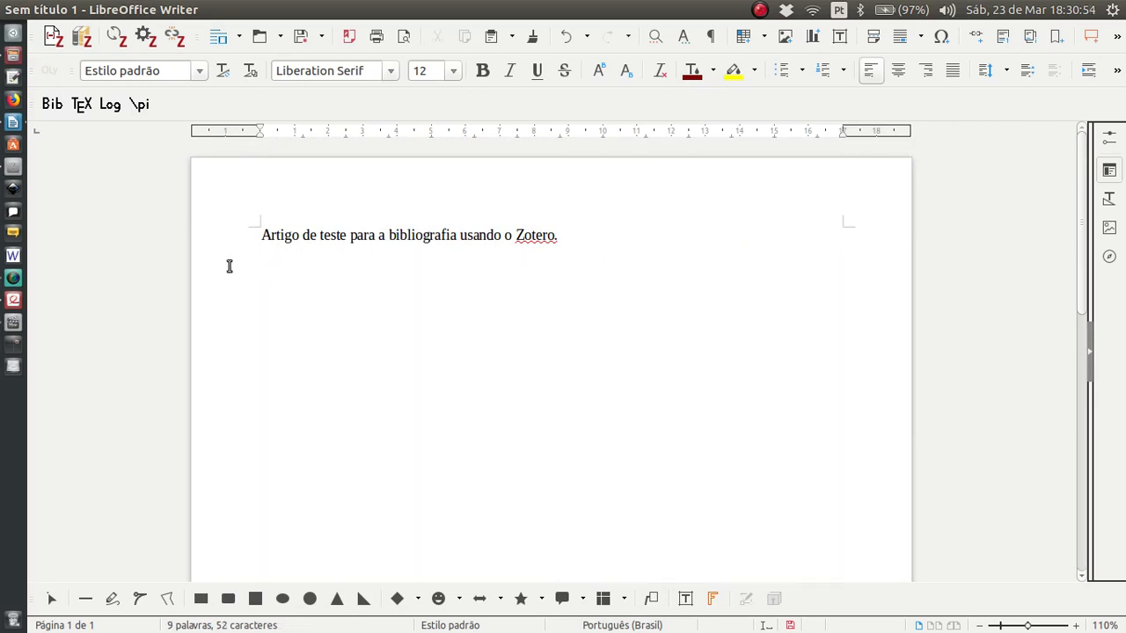
{"action": "key", "text": "ctrl+v"}
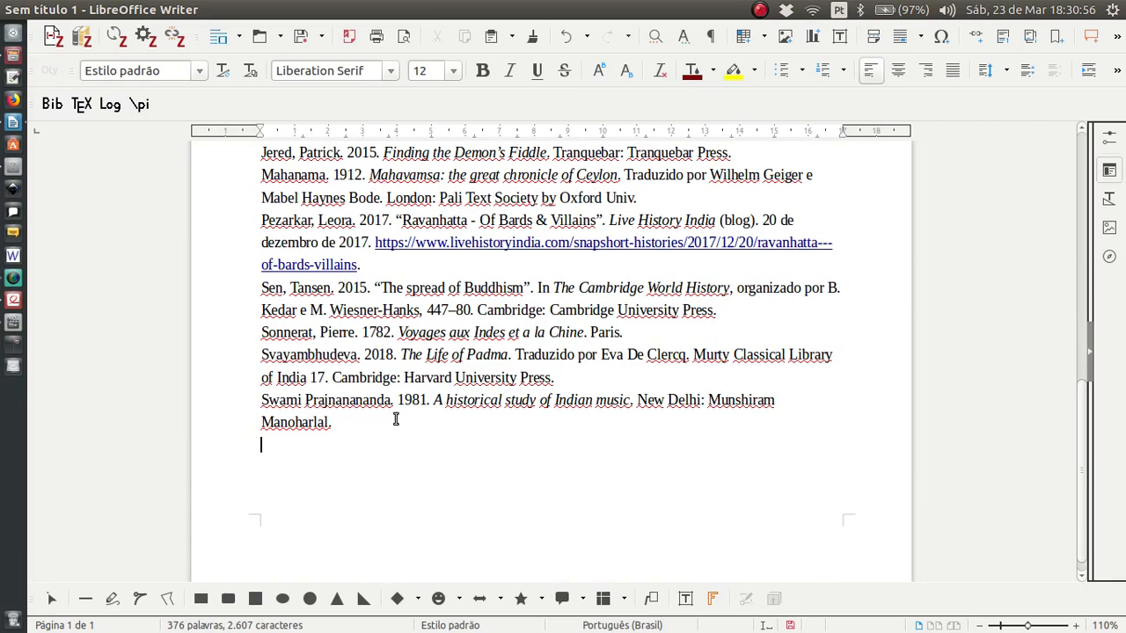
Apply the Corpo de texto paragraph style to the whole pasted bibliography and review the formatted references to the end
{"action": "scroll", "coordinate": [396, 419], "scroll_direction": "up", "scroll_amount": 15}
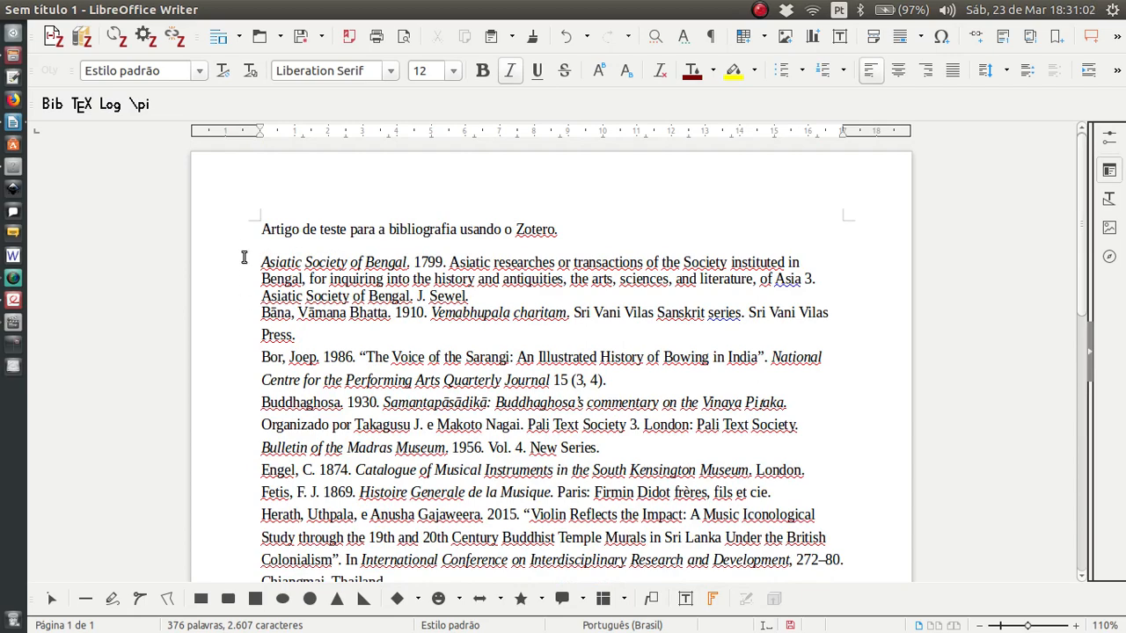
{"action": "left_click_drag", "start_coordinate": [227, 259], "coordinate": [255, 527]}
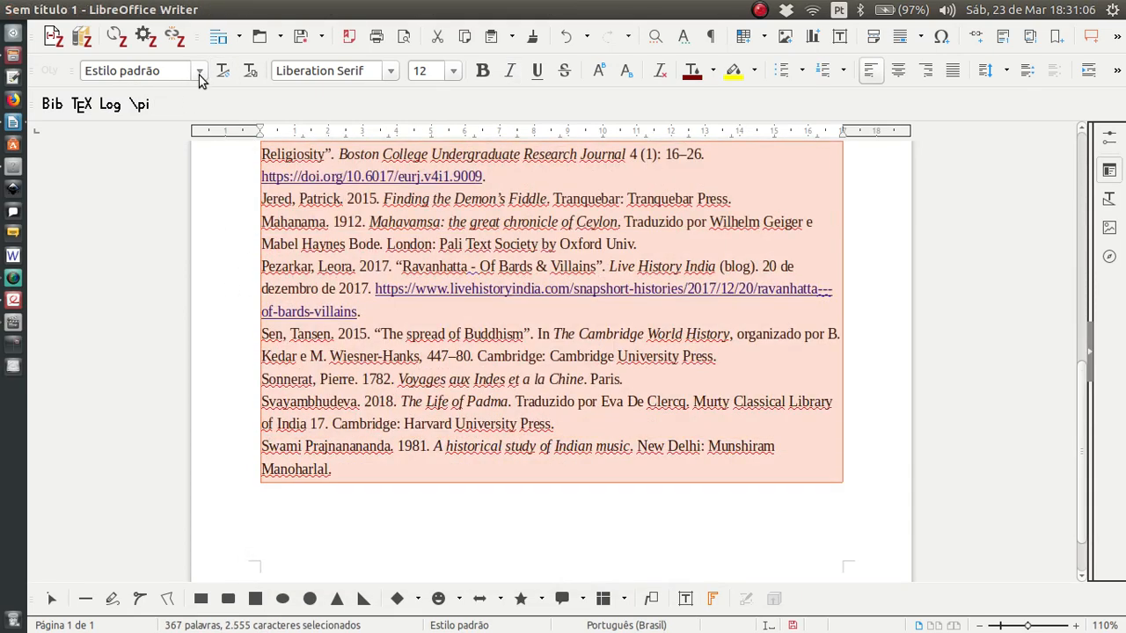
{"action": "left_click", "coordinate": [199, 75]}
{"action": "left_click", "coordinate": [173, 146]}
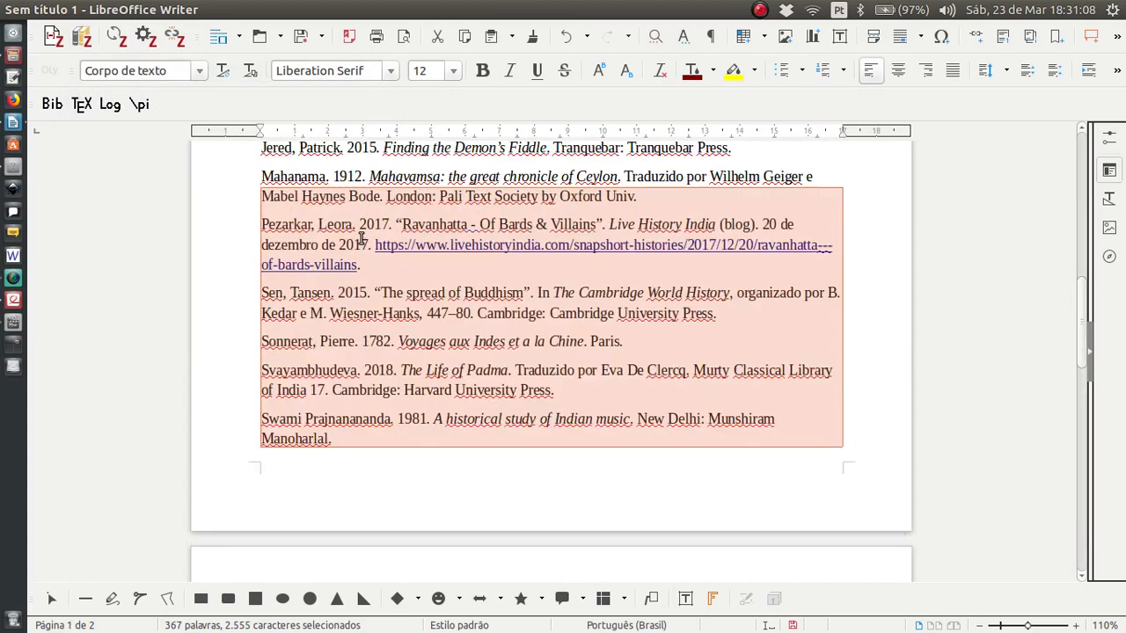
{"action": "scroll", "coordinate": [360, 237], "scroll_direction": "up", "scroll_amount": 12}
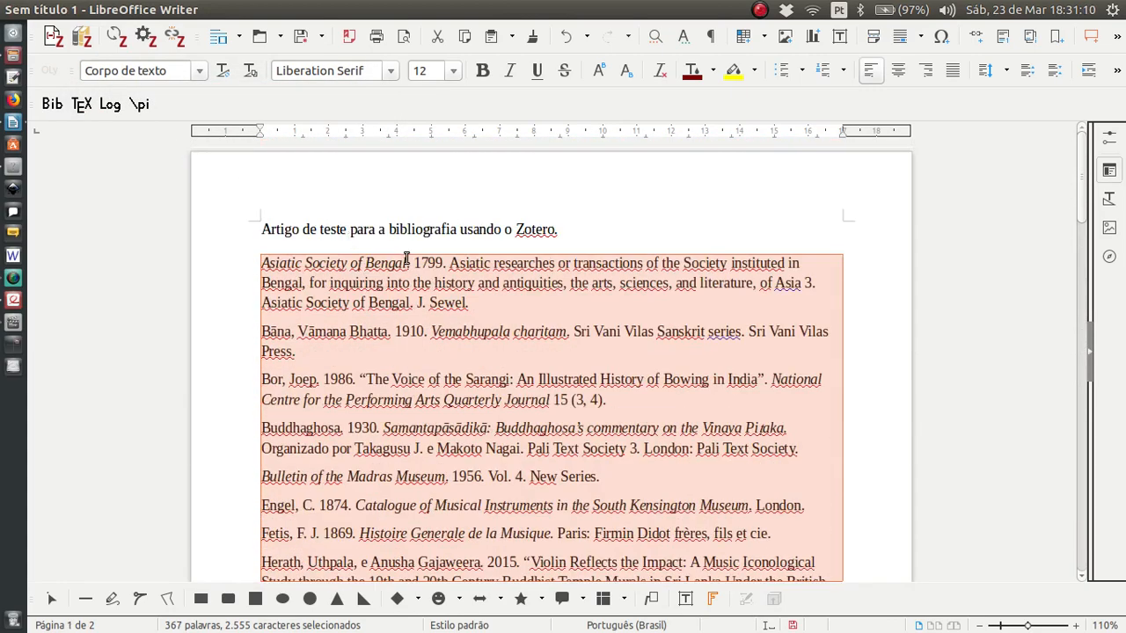
{"action": "left_click", "coordinate": [407, 259]}
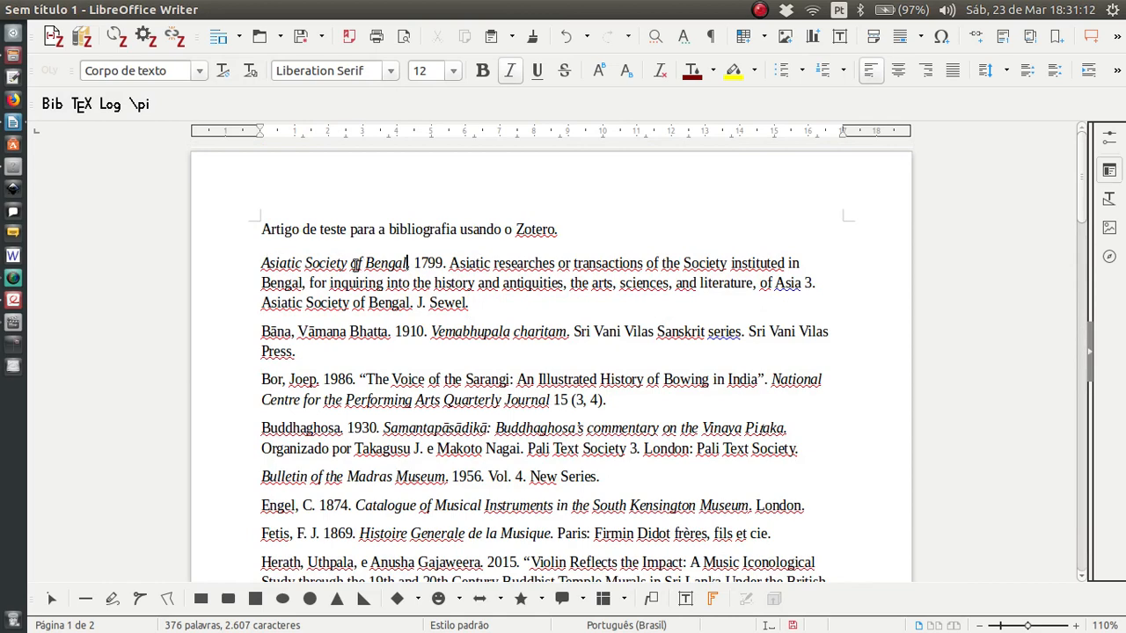
{"action": "left_click", "coordinate": [263, 378]}
{"action": "scroll", "coordinate": [257, 449], "scroll_direction": "down", "scroll_amount": 3}
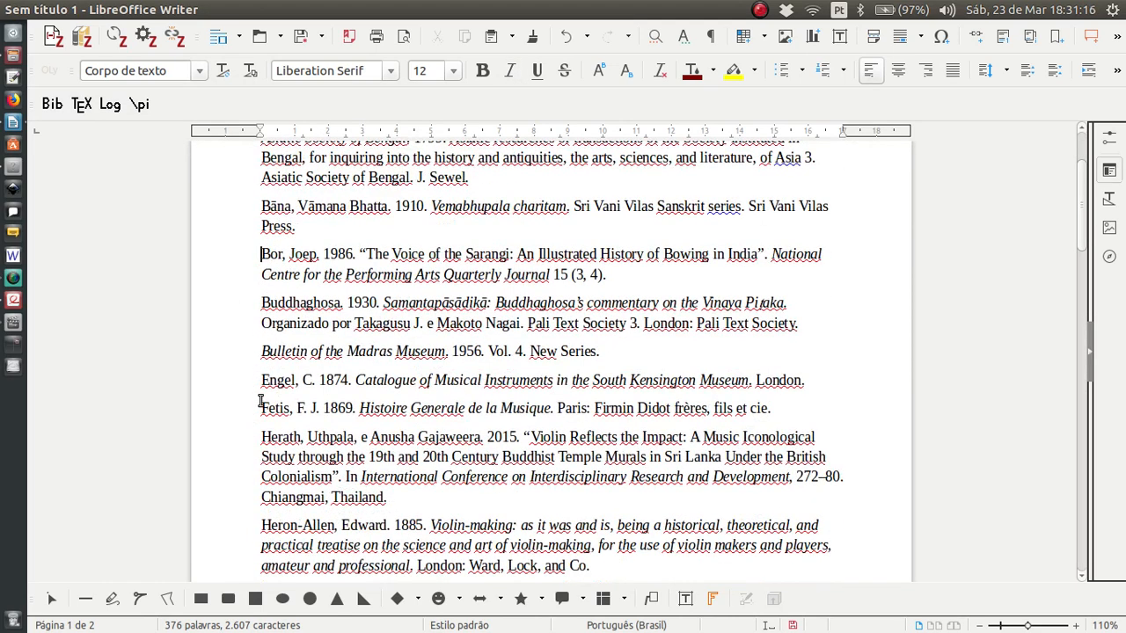
{"action": "scroll", "coordinate": [268, 428], "scroll_direction": "down", "scroll_amount": 2}
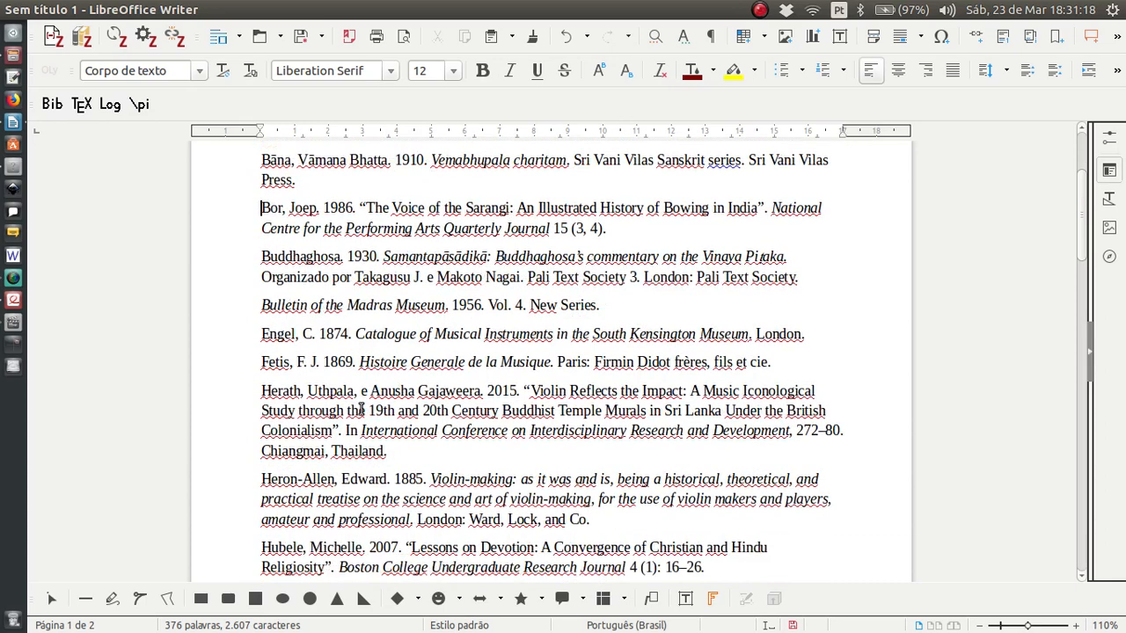
{"action": "scroll", "coordinate": [259, 433], "scroll_direction": "down", "scroll_amount": 15}
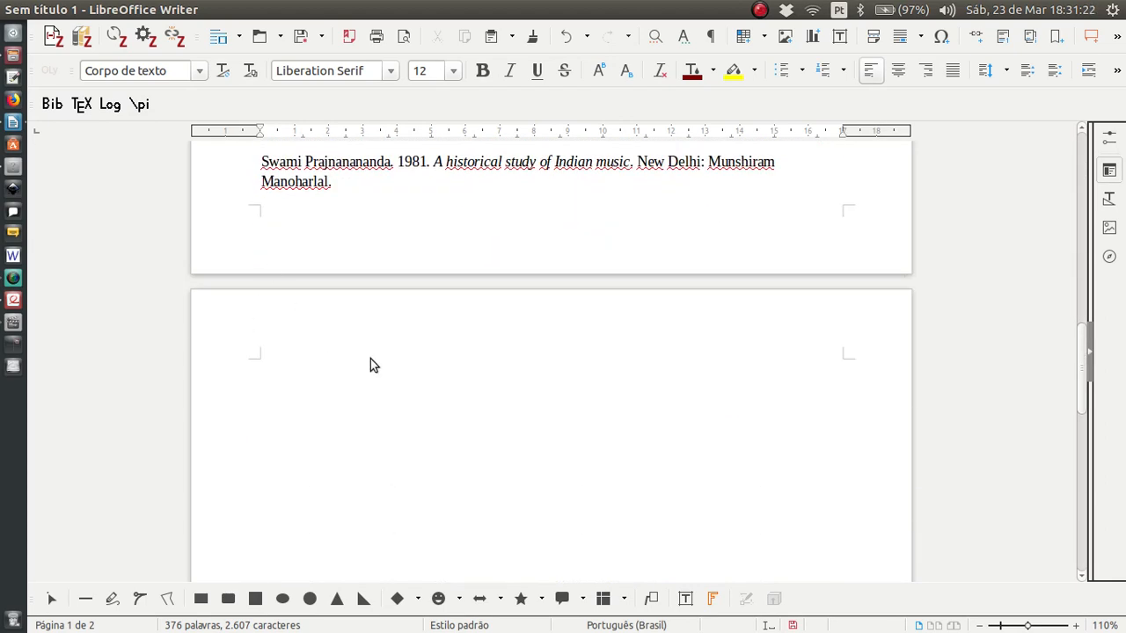
Switch to Zotero and create a collection named Exemplos para testar in Minha biblioteca
{"action": "key", "text": "alt+Tab"}
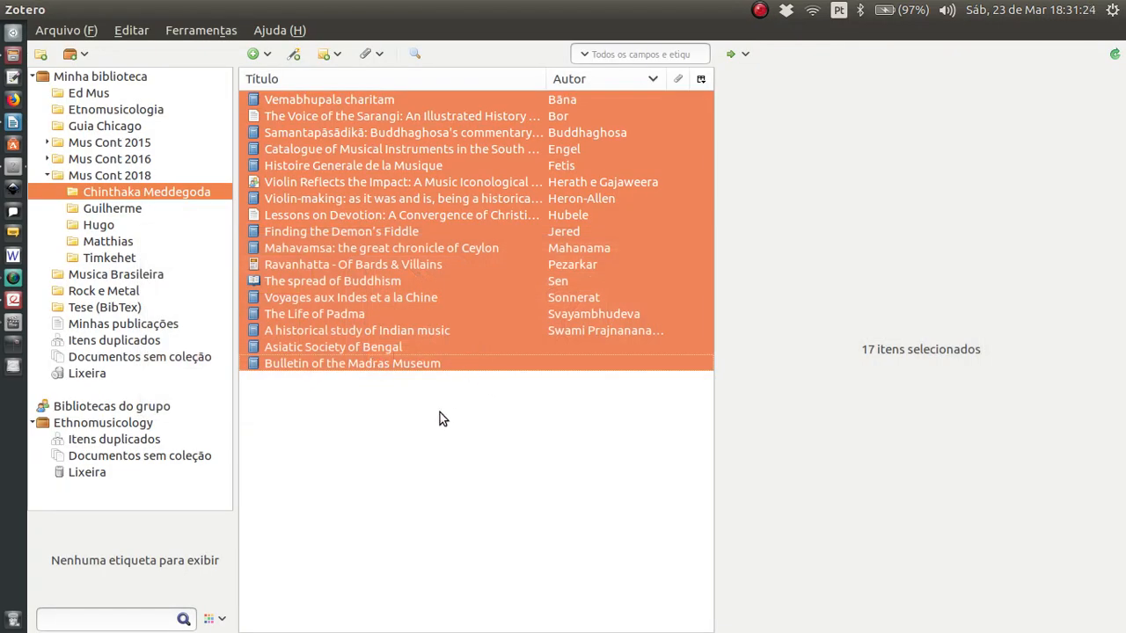
{"action": "left_click", "coordinate": [1113, 55]}
{"action": "left_click", "coordinate": [94, 180]}
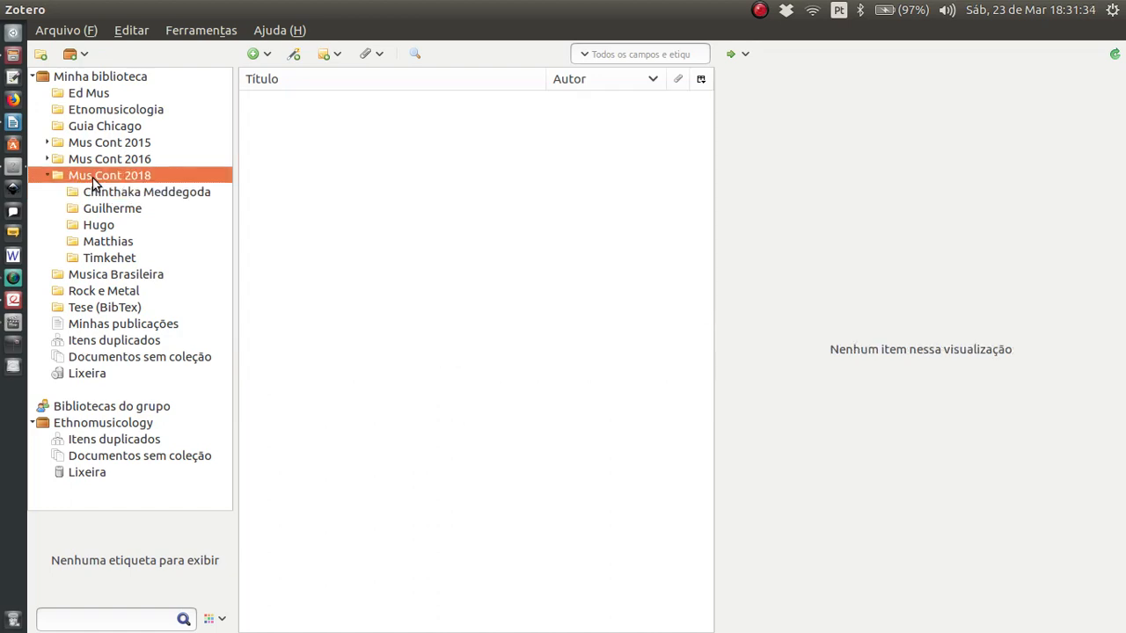
{"action": "left_click", "coordinate": [100, 129]}
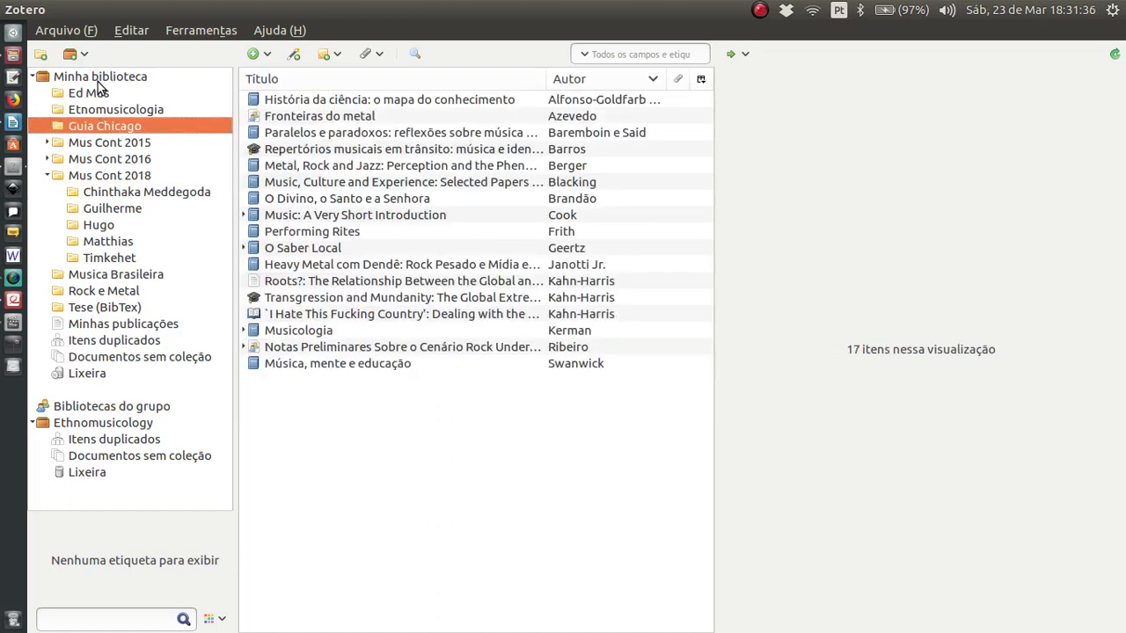
{"action": "left_click", "coordinate": [91, 82]}
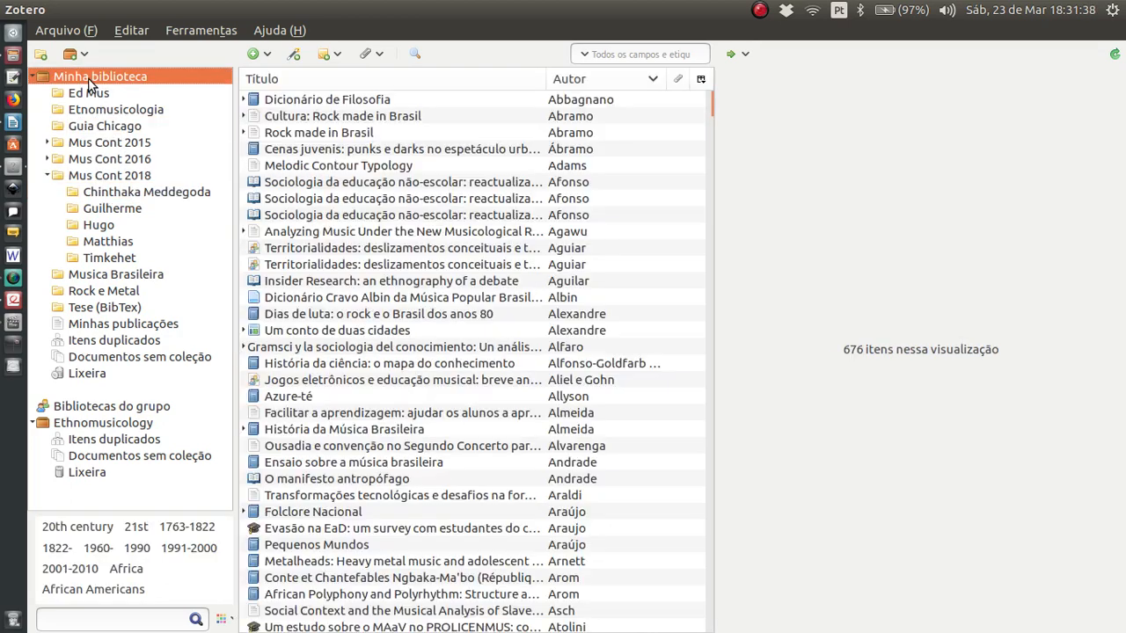
{"action": "right_click", "coordinate": [91, 82]}
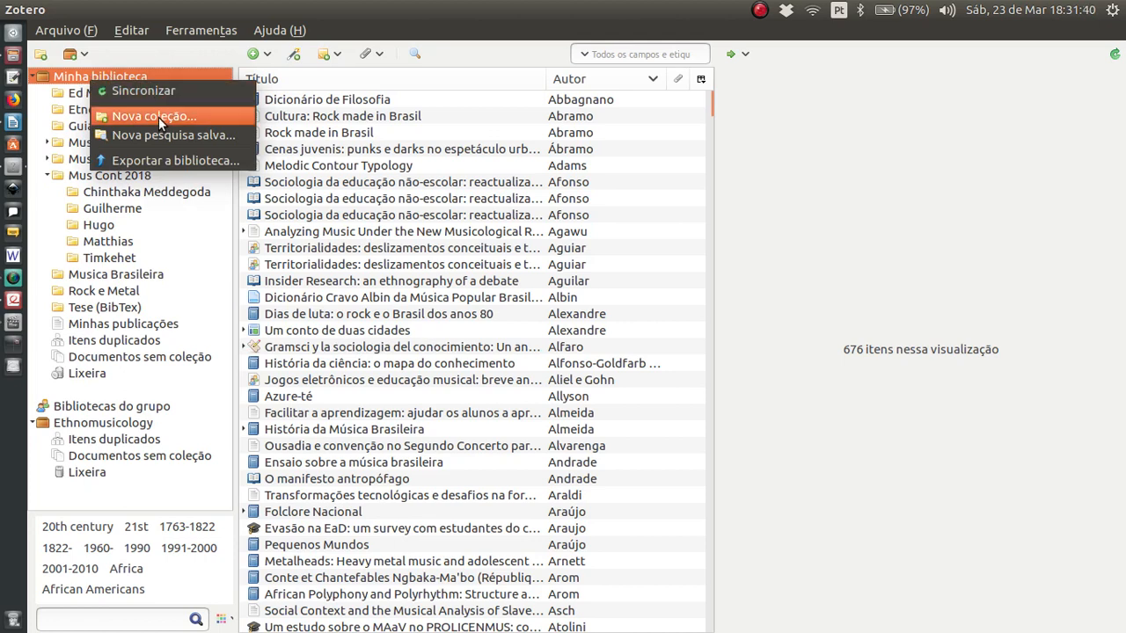
{"action": "left_click", "coordinate": [159, 117]}
{"action": "type", "text": "Ex"}
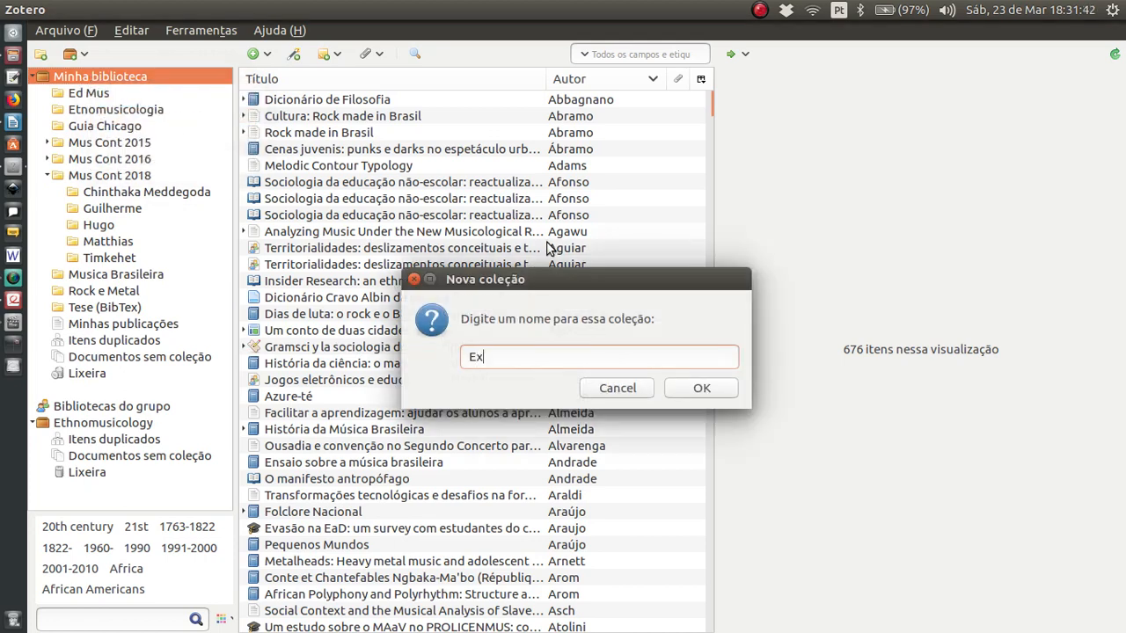
{"action": "type", "text": "emplos para testar"}
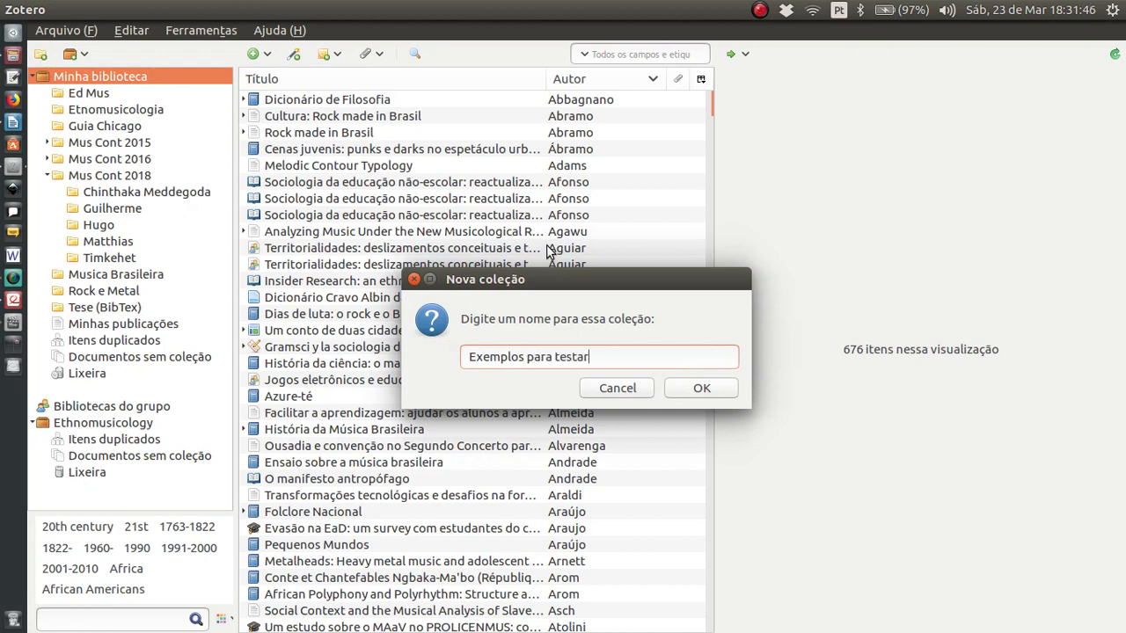
{"action": "left_click", "coordinate": [695, 391]}
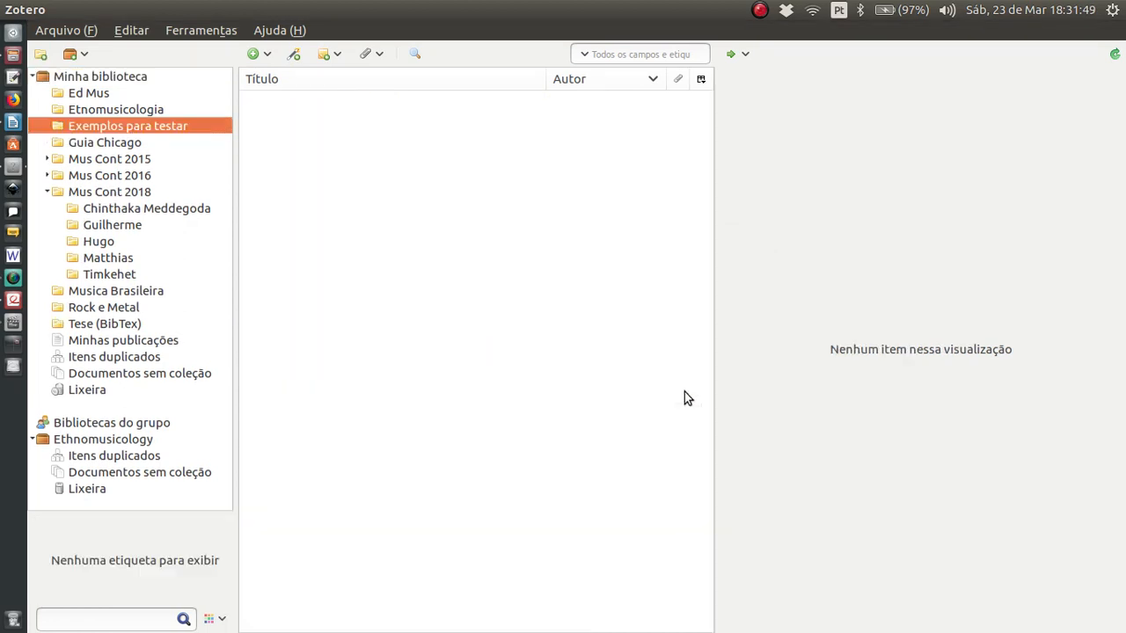
Add Music: A Very Short Introduction from the Etnomusicologia collection to Exemplos para testar and check that collection's contents
{"action": "left_click", "coordinate": [97, 110]}
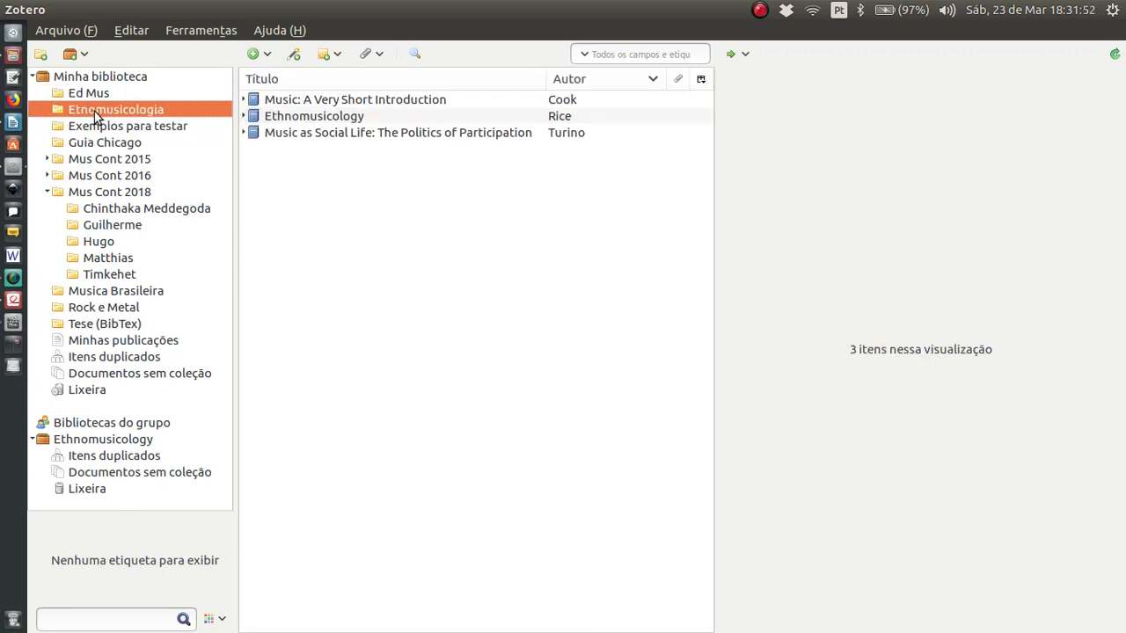
{"action": "left_click", "coordinate": [302, 101]}
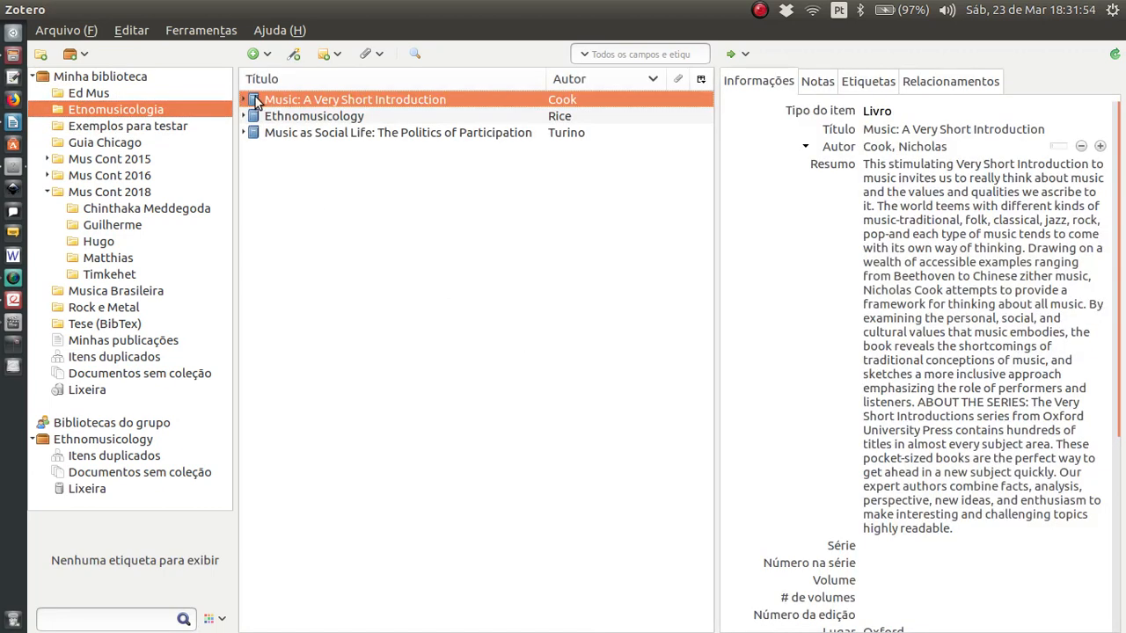
{"action": "left_click_drag", "start_coordinate": [249, 107], "coordinate": [134, 128]}
{"action": "left_click", "coordinate": [146, 128]}
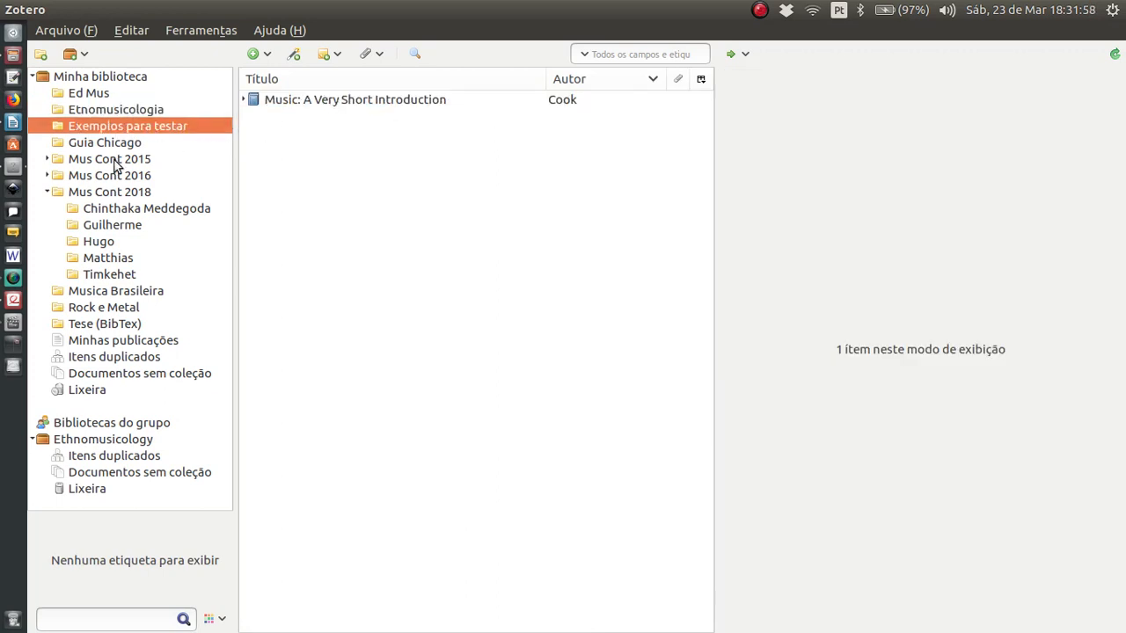
Add Fronteiras do metal and the Repertórios musicais em trânsito thesis from Guia Chicago to Exemplos para testar, then view that collection
{"action": "left_click", "coordinate": [130, 145]}
{"action": "left_click", "coordinate": [285, 118]}
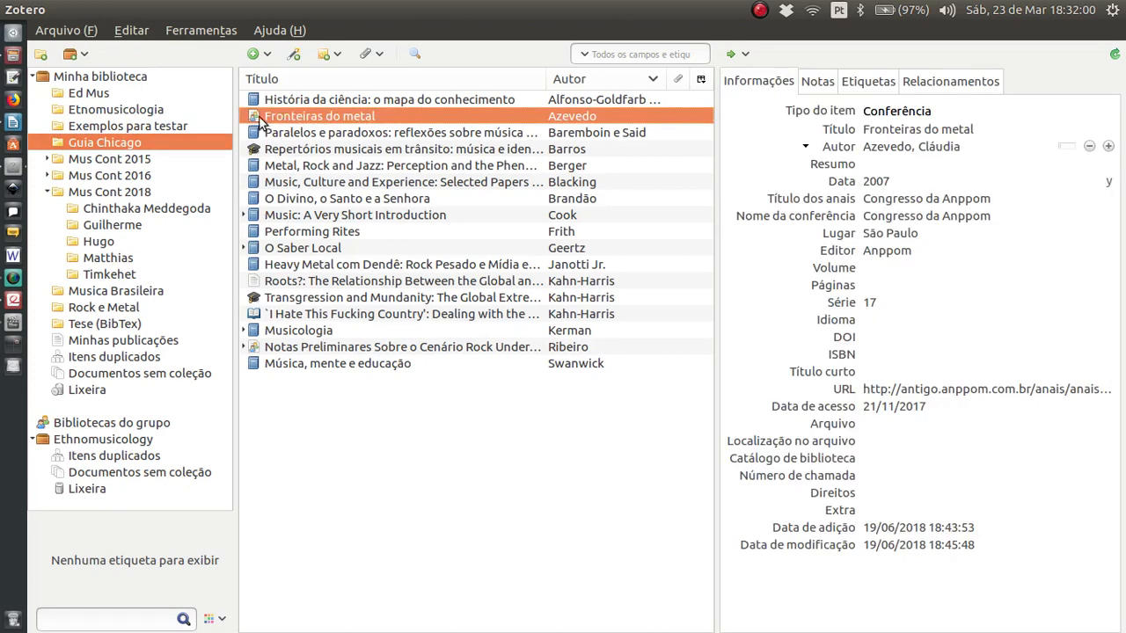
{"action": "left_click_drag", "start_coordinate": [235, 123], "coordinate": [168, 126]}
{"action": "left_click", "coordinate": [279, 149]}
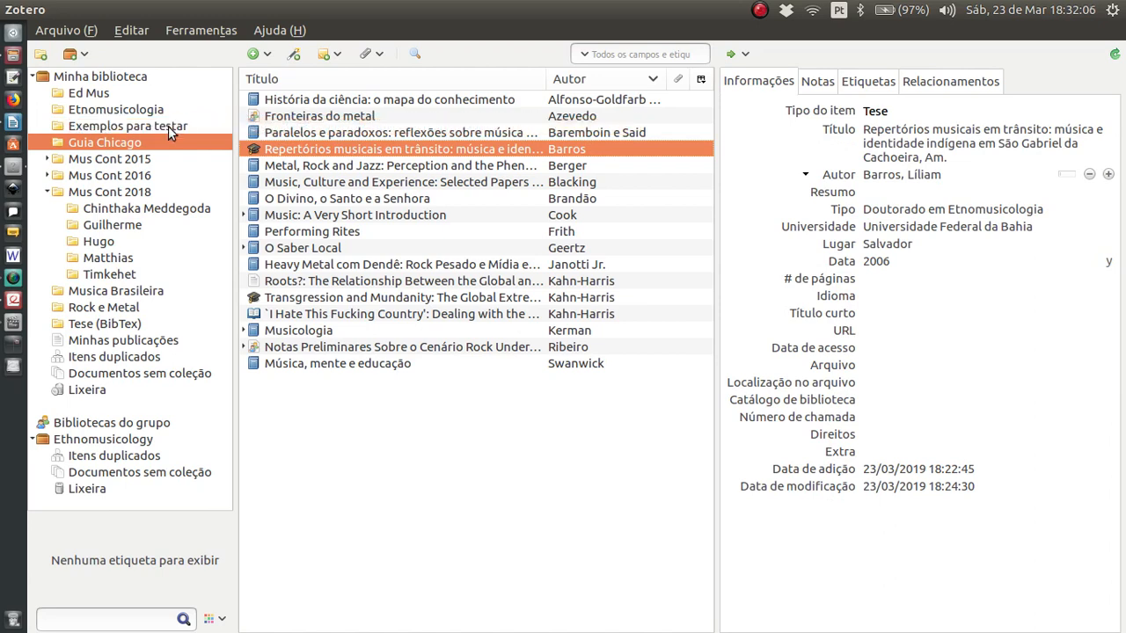
{"action": "left_click", "coordinate": [105, 128]}
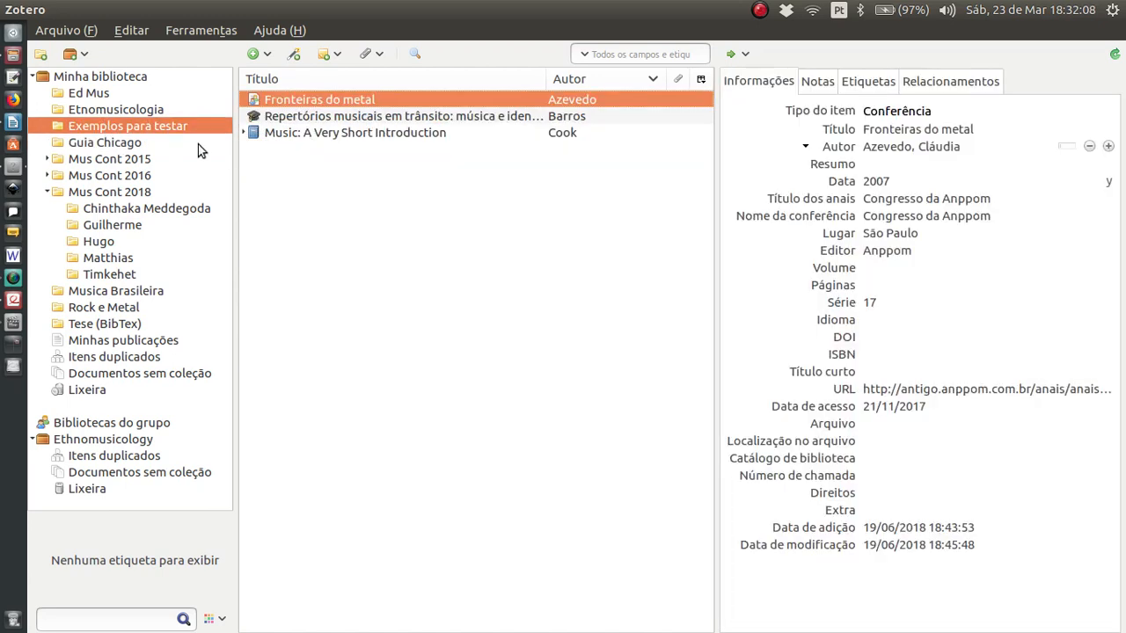
Export the Exemplos para testar collection in Zotero RDF format with notes, saving it as Exemplos para testar.rdf in the personal folder
{"action": "right_click", "coordinate": [112, 130]}
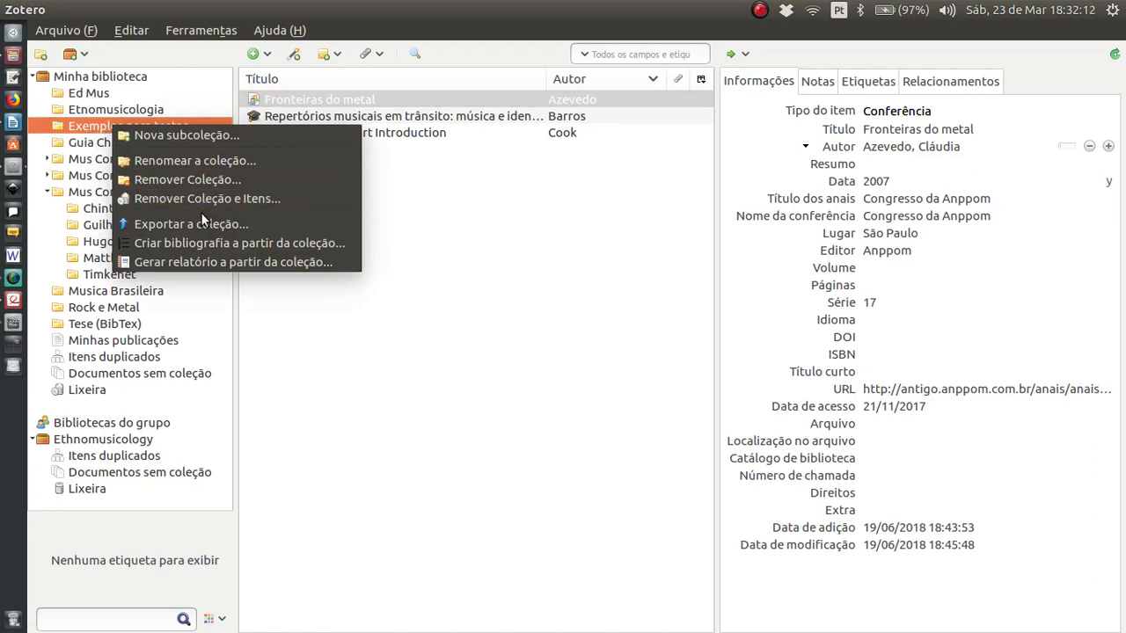
{"action": "right_click", "coordinate": [87, 122]}
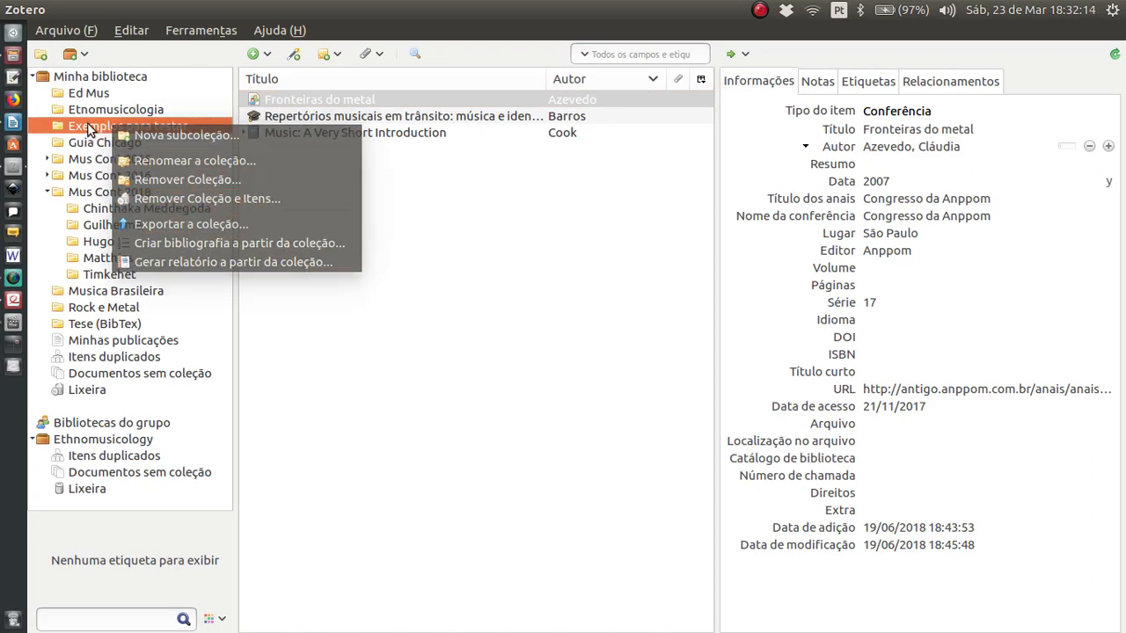
{"action": "left_click", "coordinate": [168, 225]}
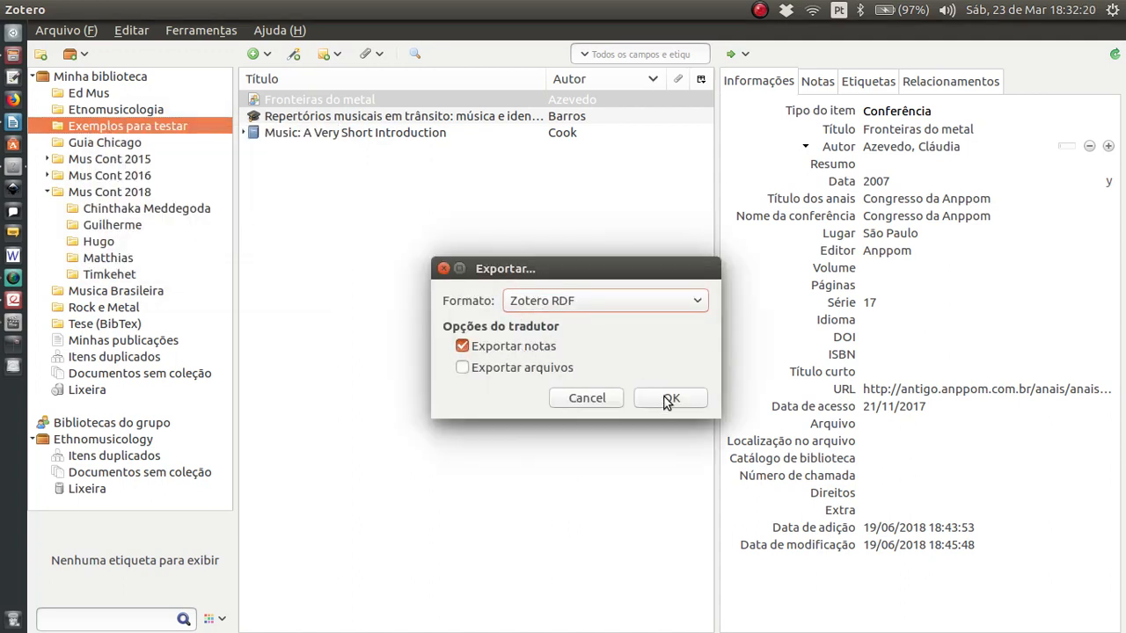
{"action": "left_click", "coordinate": [691, 397]}
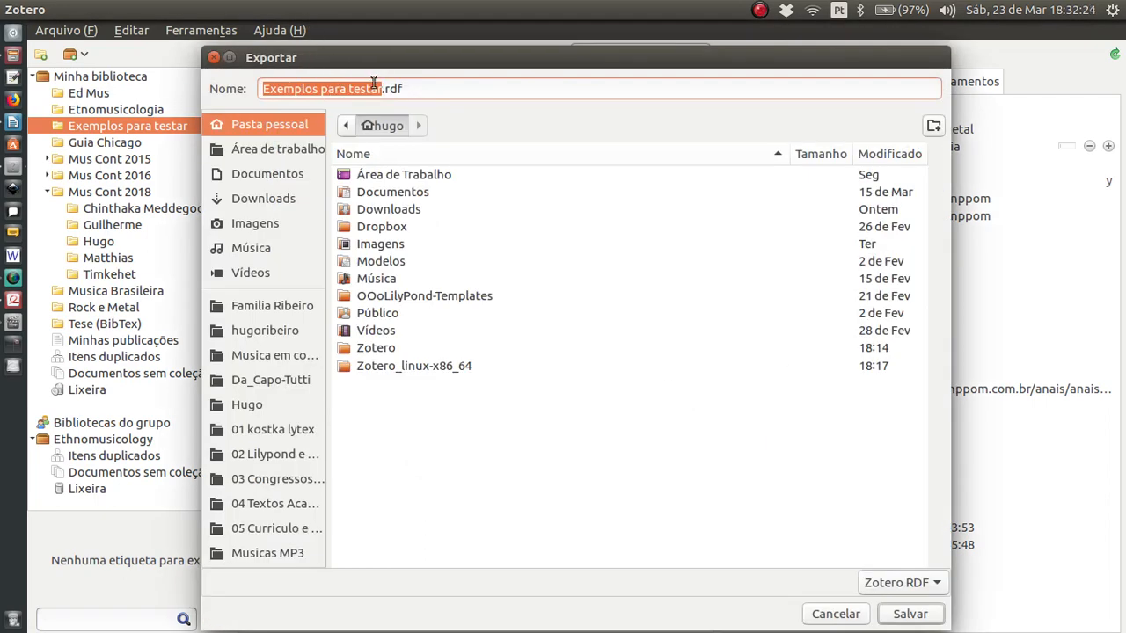
{"action": "left_click", "coordinate": [906, 613]}
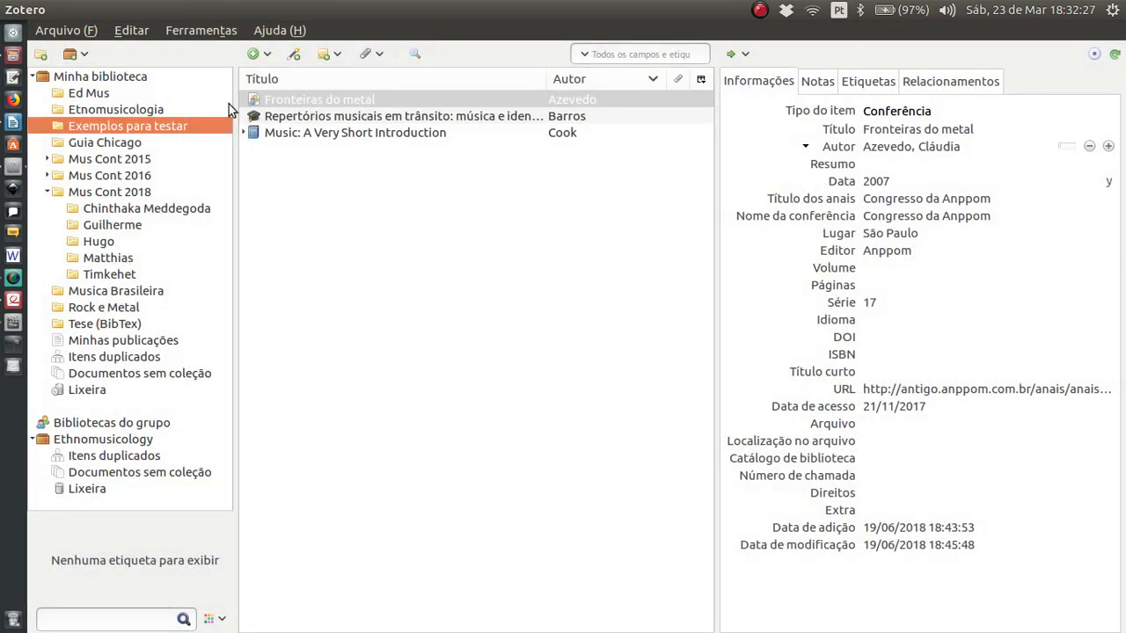
Close Zotero and the untitled Writer document, discarding the document's changes
{"action": "left_click", "coordinate": [3, 4]}
{"action": "left_click", "coordinate": [3, 4]}
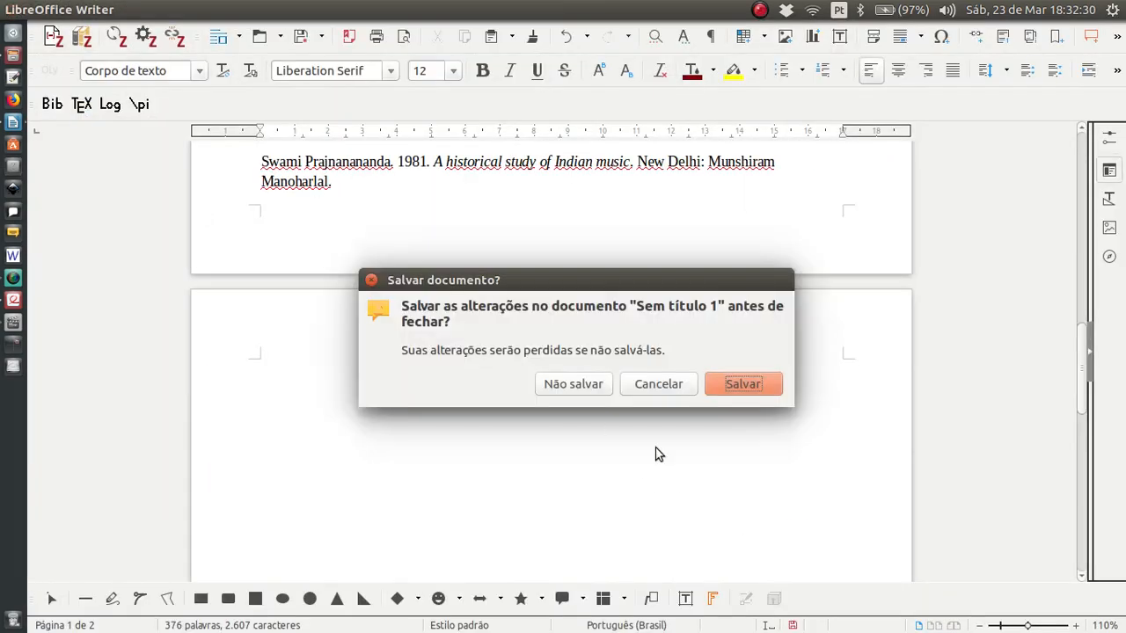
{"action": "left_click", "coordinate": [573, 384]}
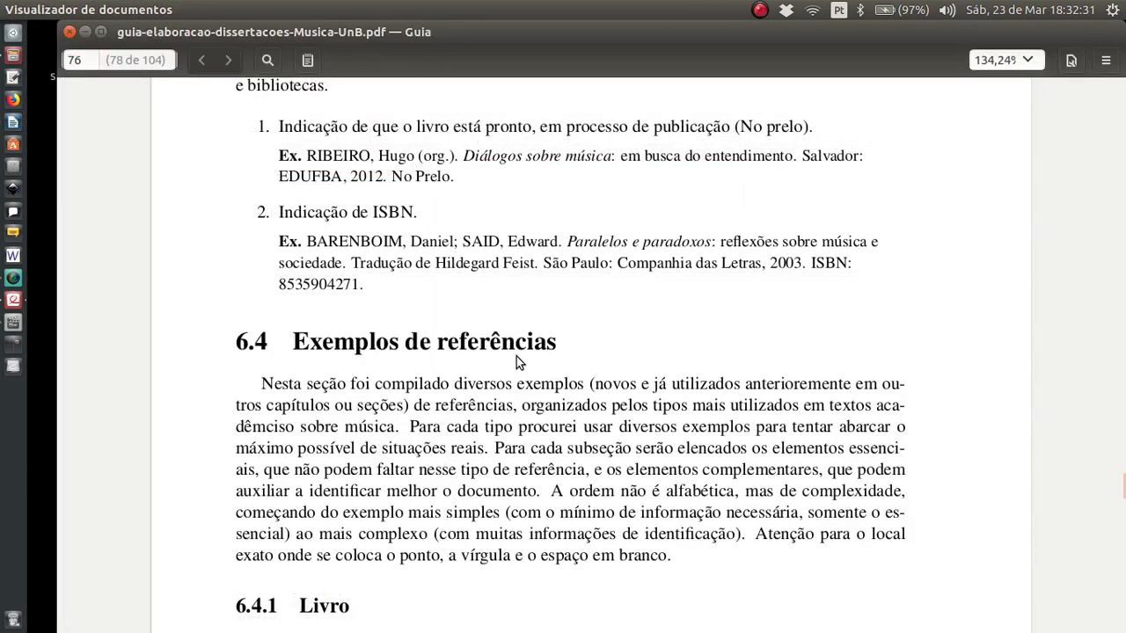
Switch to the Arquivos file manager and locate the exported Exemplos para testar.rdf in the personal folder
{"action": "left_click", "coordinate": [14, 57]}
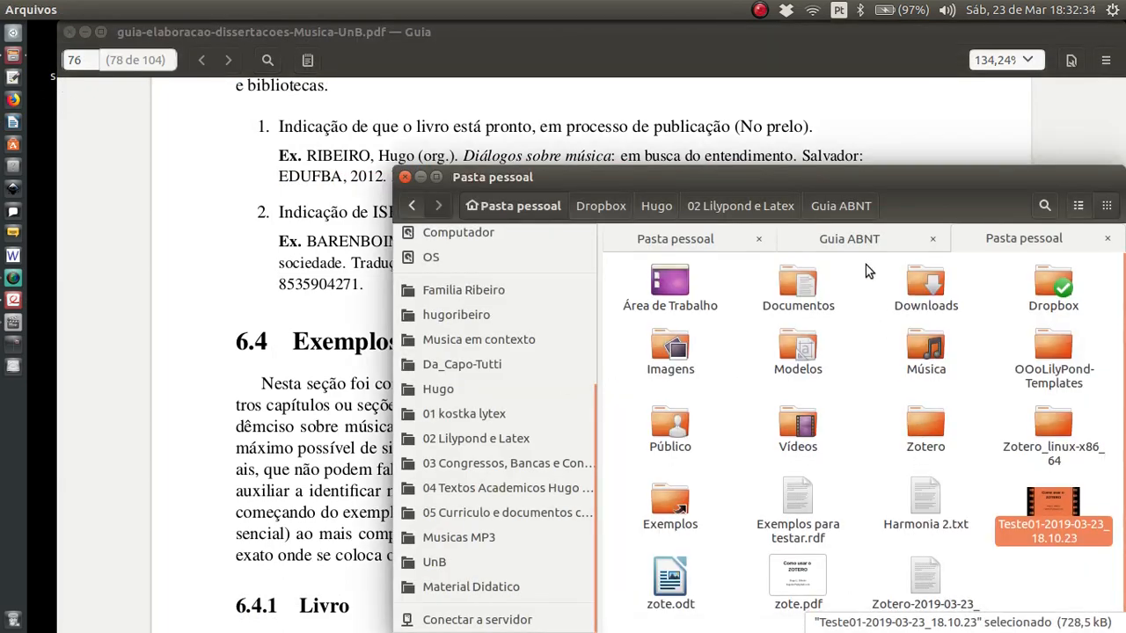
{"action": "left_click_drag", "start_coordinate": [837, 183], "coordinate": [751, 66]}
{"action": "left_click", "coordinate": [708, 386]}
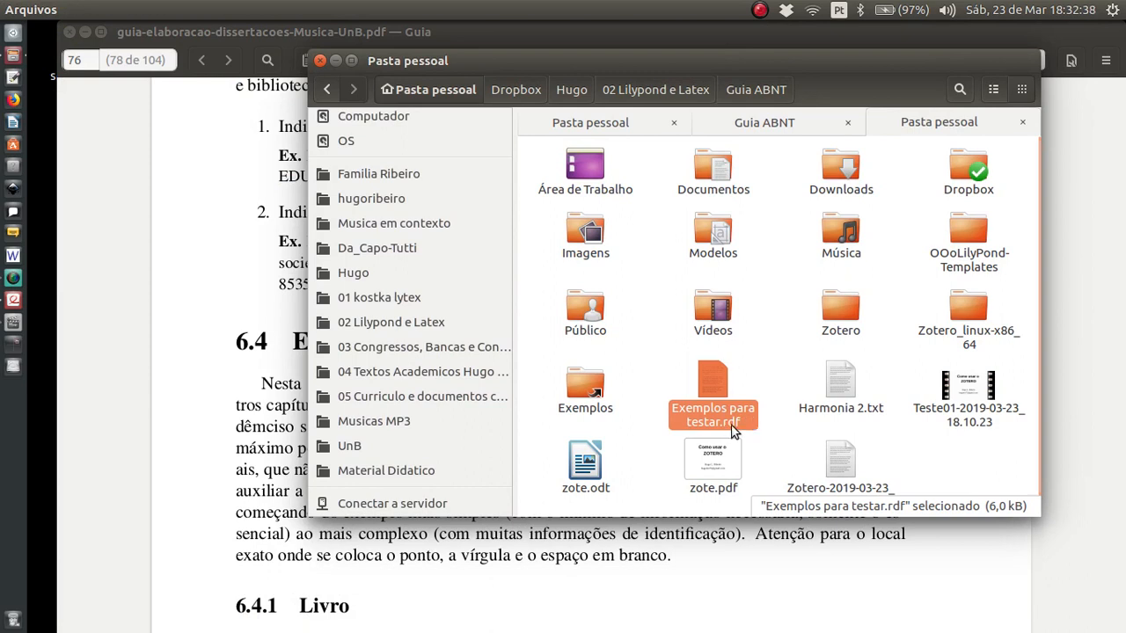
Return to zote.pdf and show its Como usar o ZOTERO title page as a full-screen presentation
{"action": "left_click", "coordinate": [750, 352]}
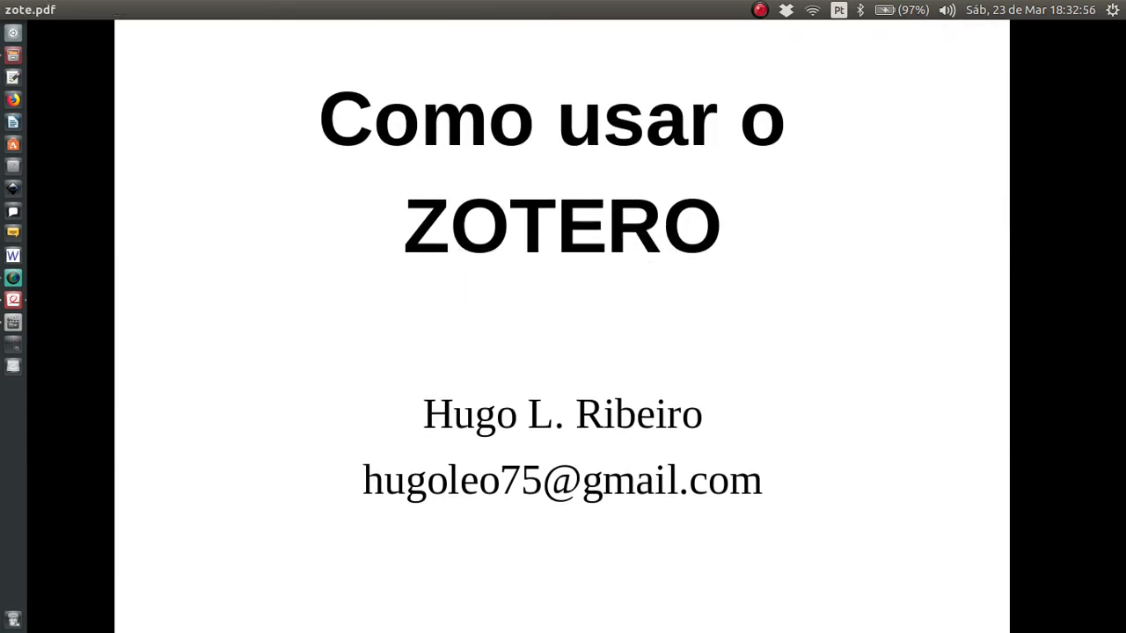
{"action": "key", "text": "F5"}
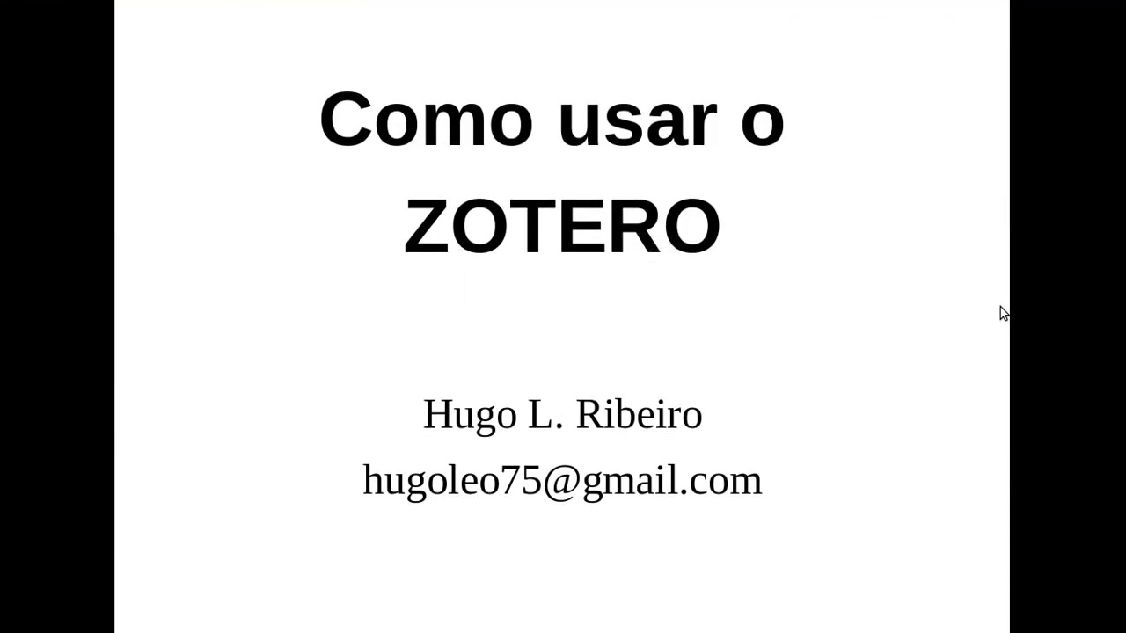